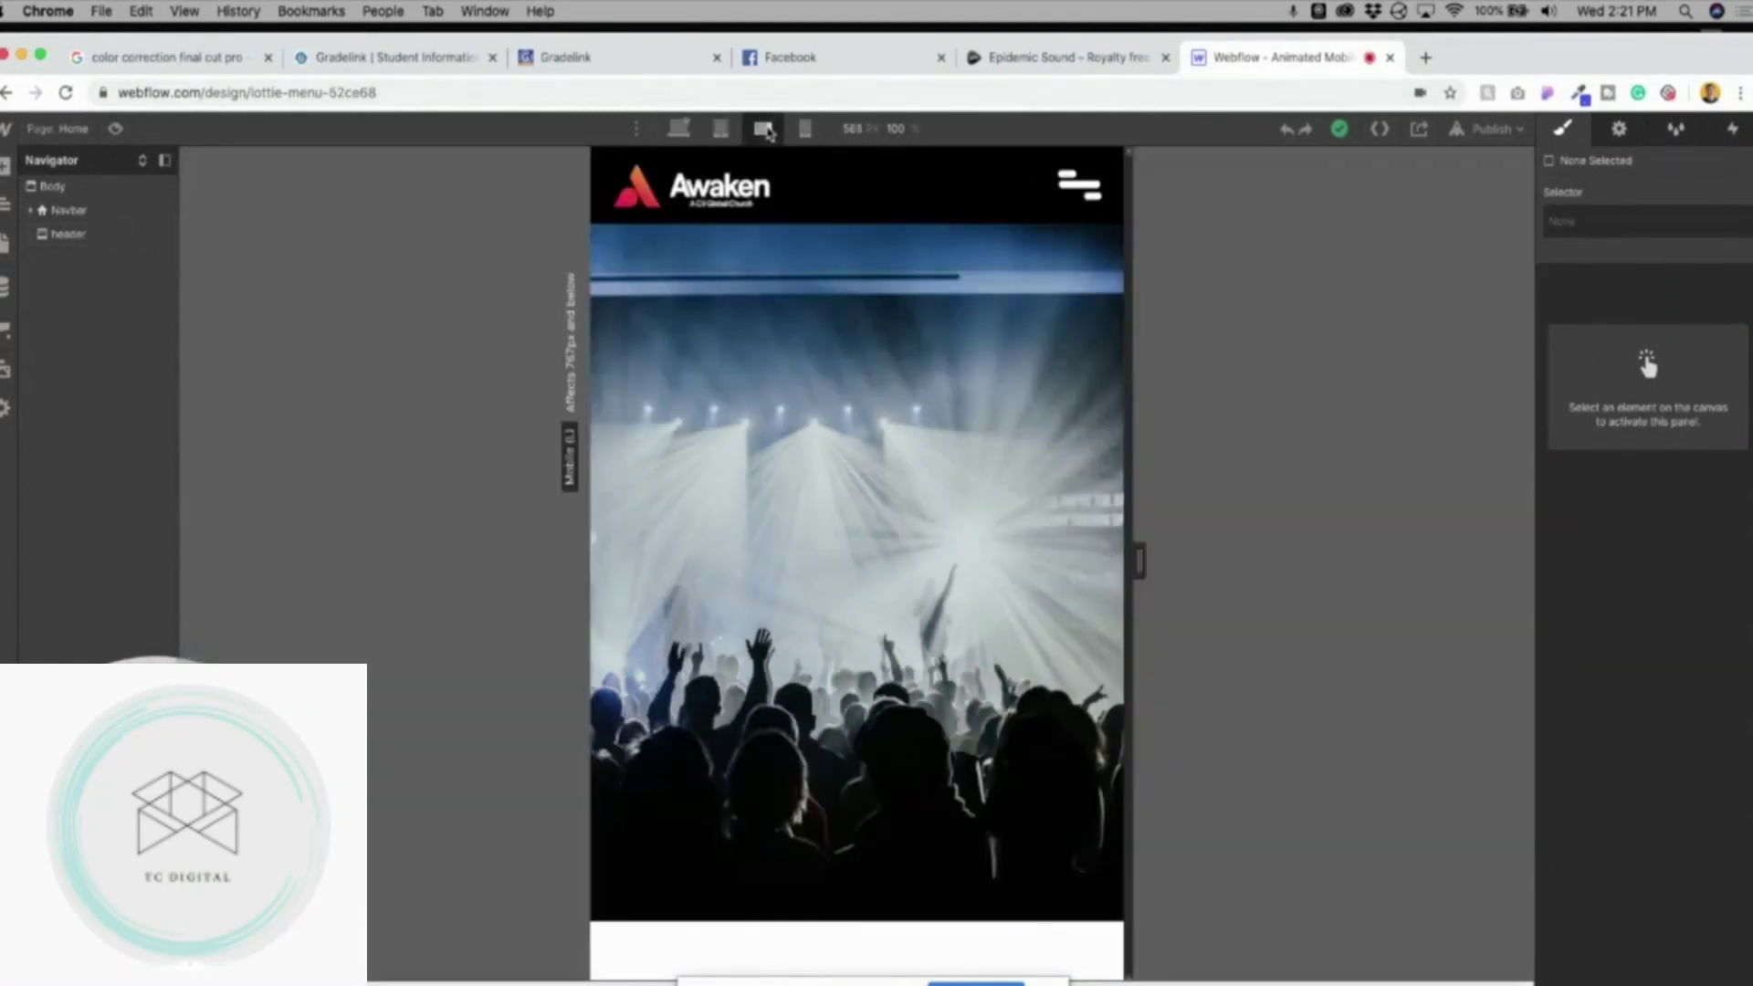
Preview the page at the landscape mobile breakpoint, test the hamburger menu icon, and return to the desktop design view.
{"action": "left_click", "coordinate": [763, 129]}
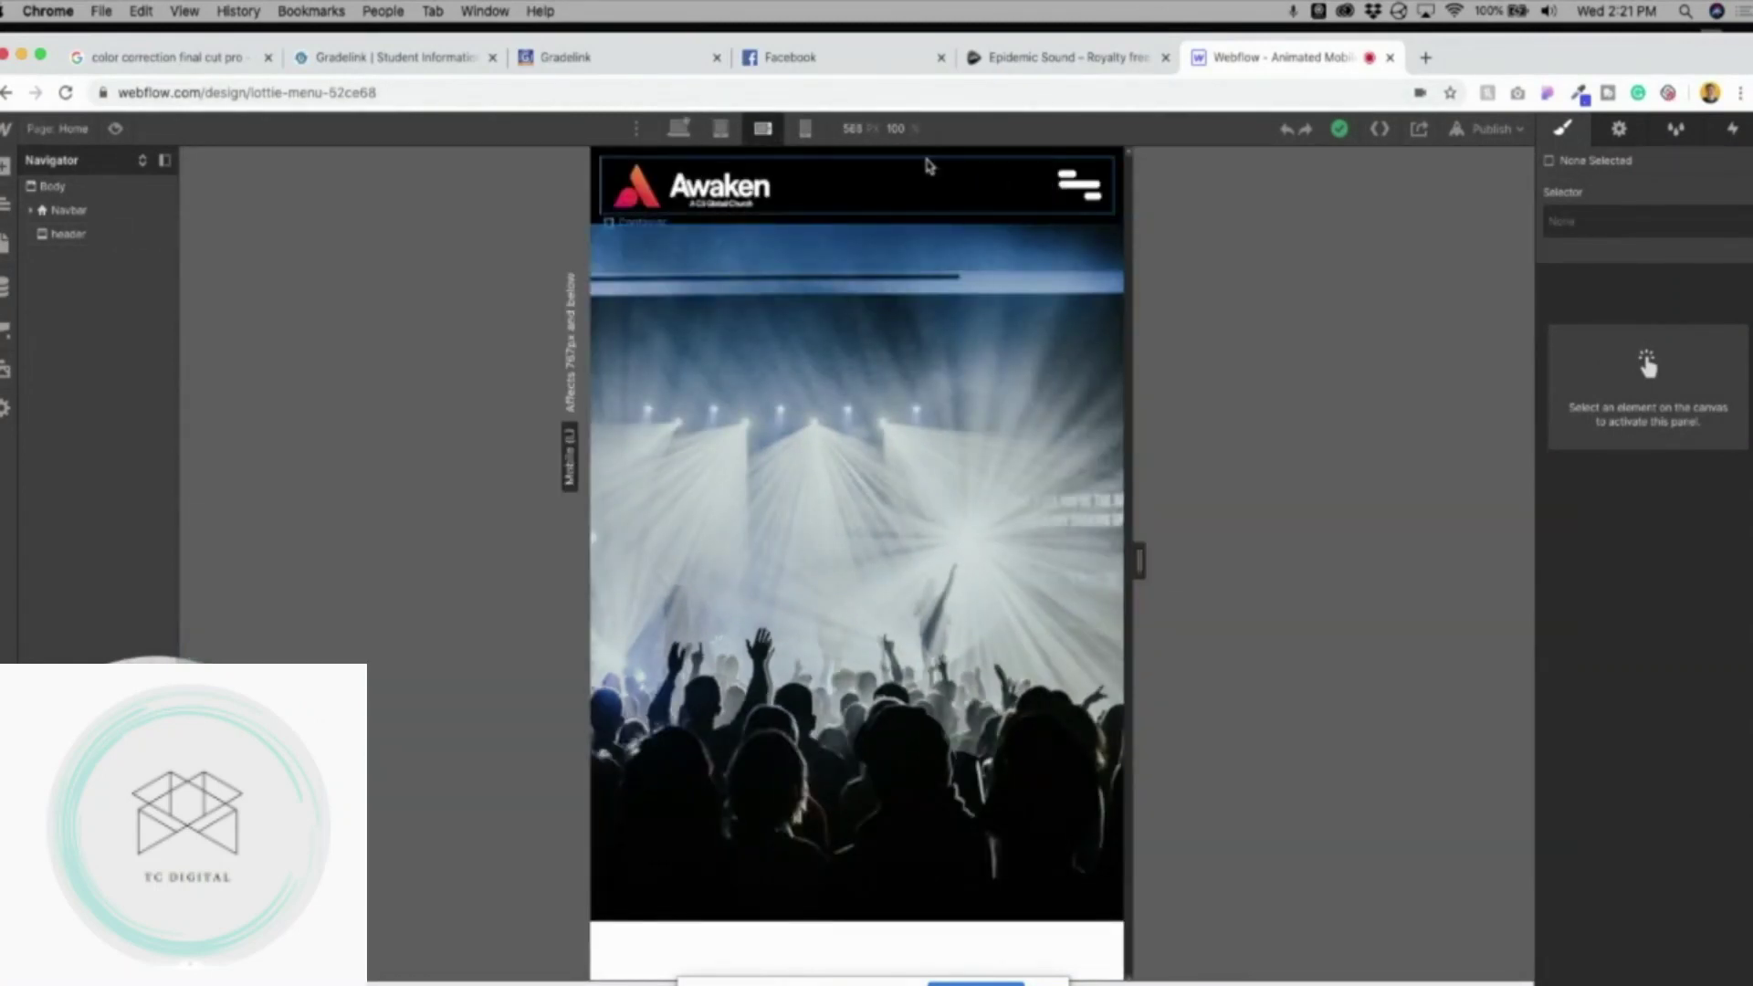
{"action": "left_click", "coordinate": [113, 129]}
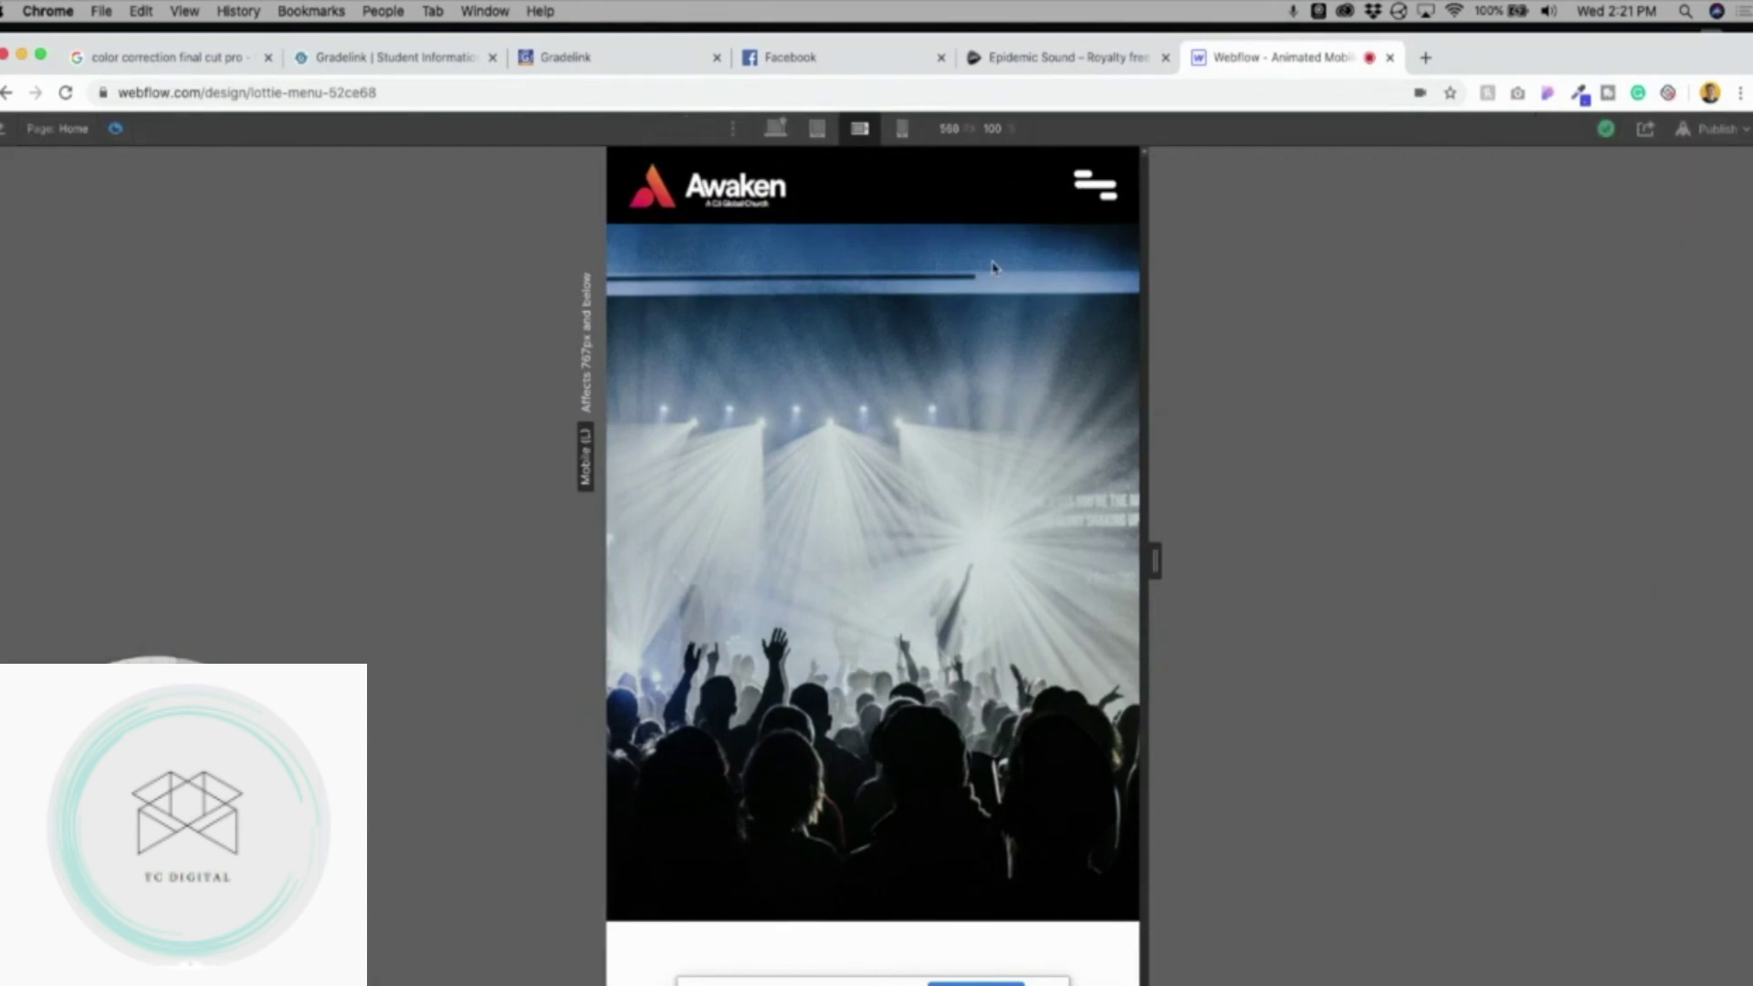
{"action": "left_click", "coordinate": [1088, 192]}
{"action": "left_click", "coordinate": [1090, 190]}
{"action": "left_click", "coordinate": [116, 128]}
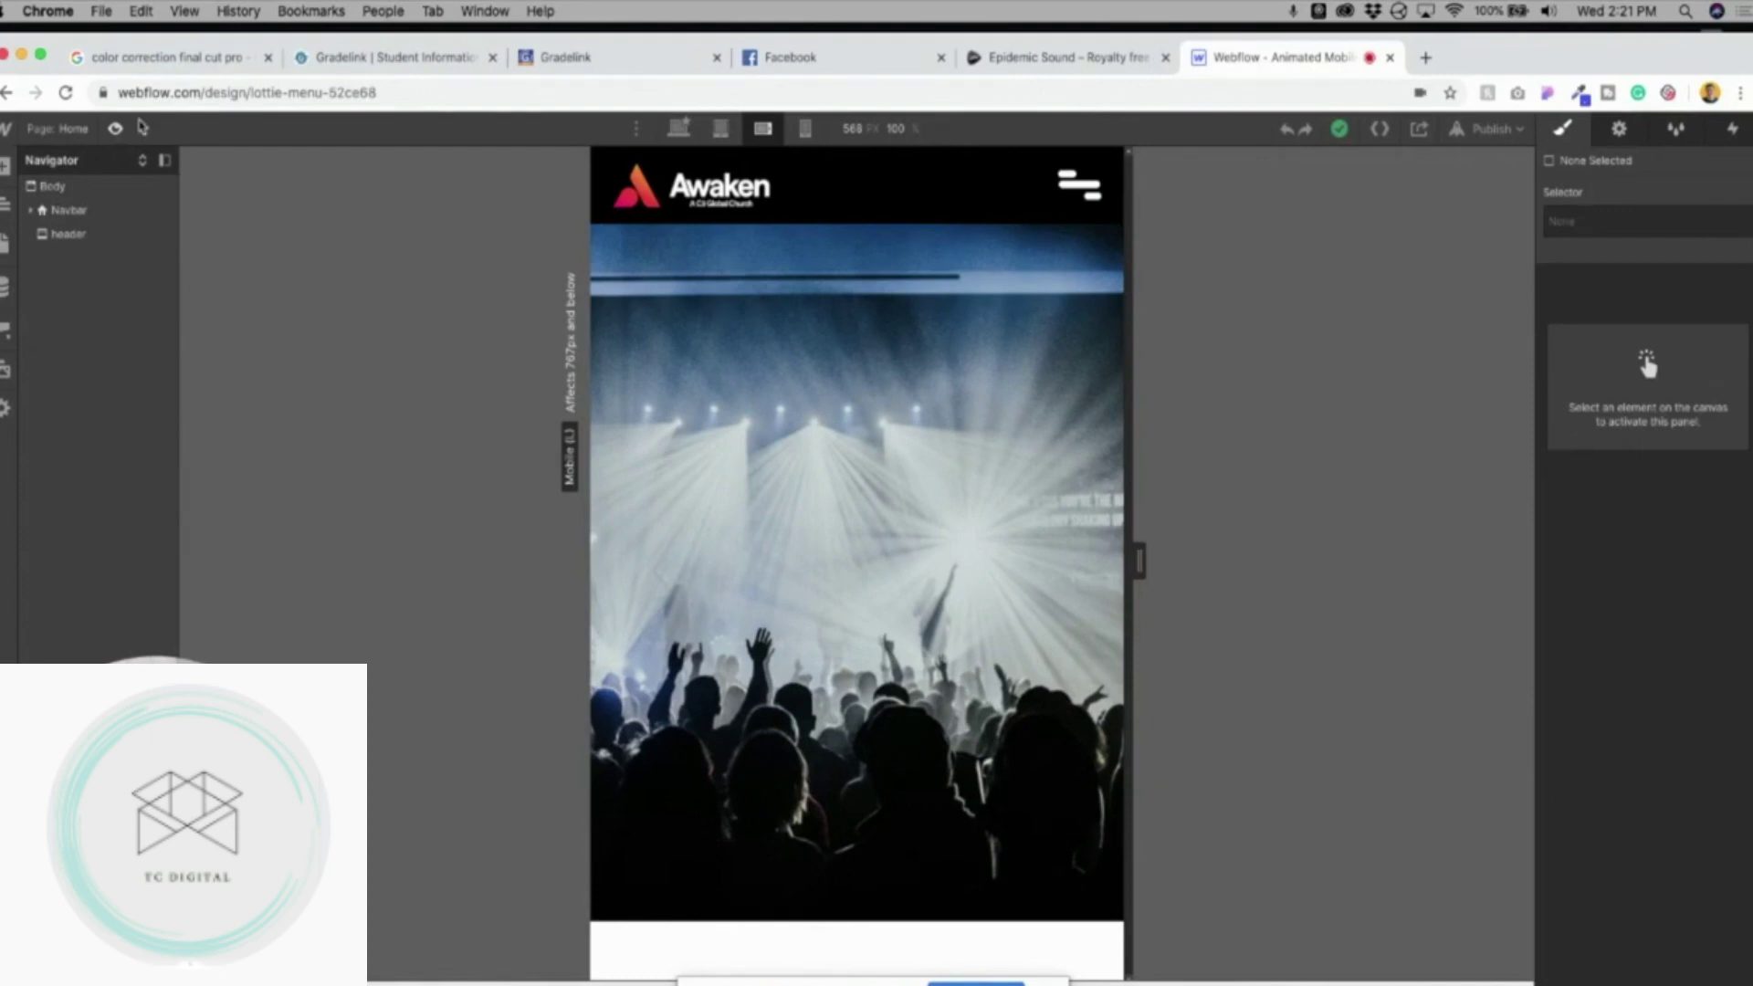
{"action": "left_click", "coordinate": [679, 129]}
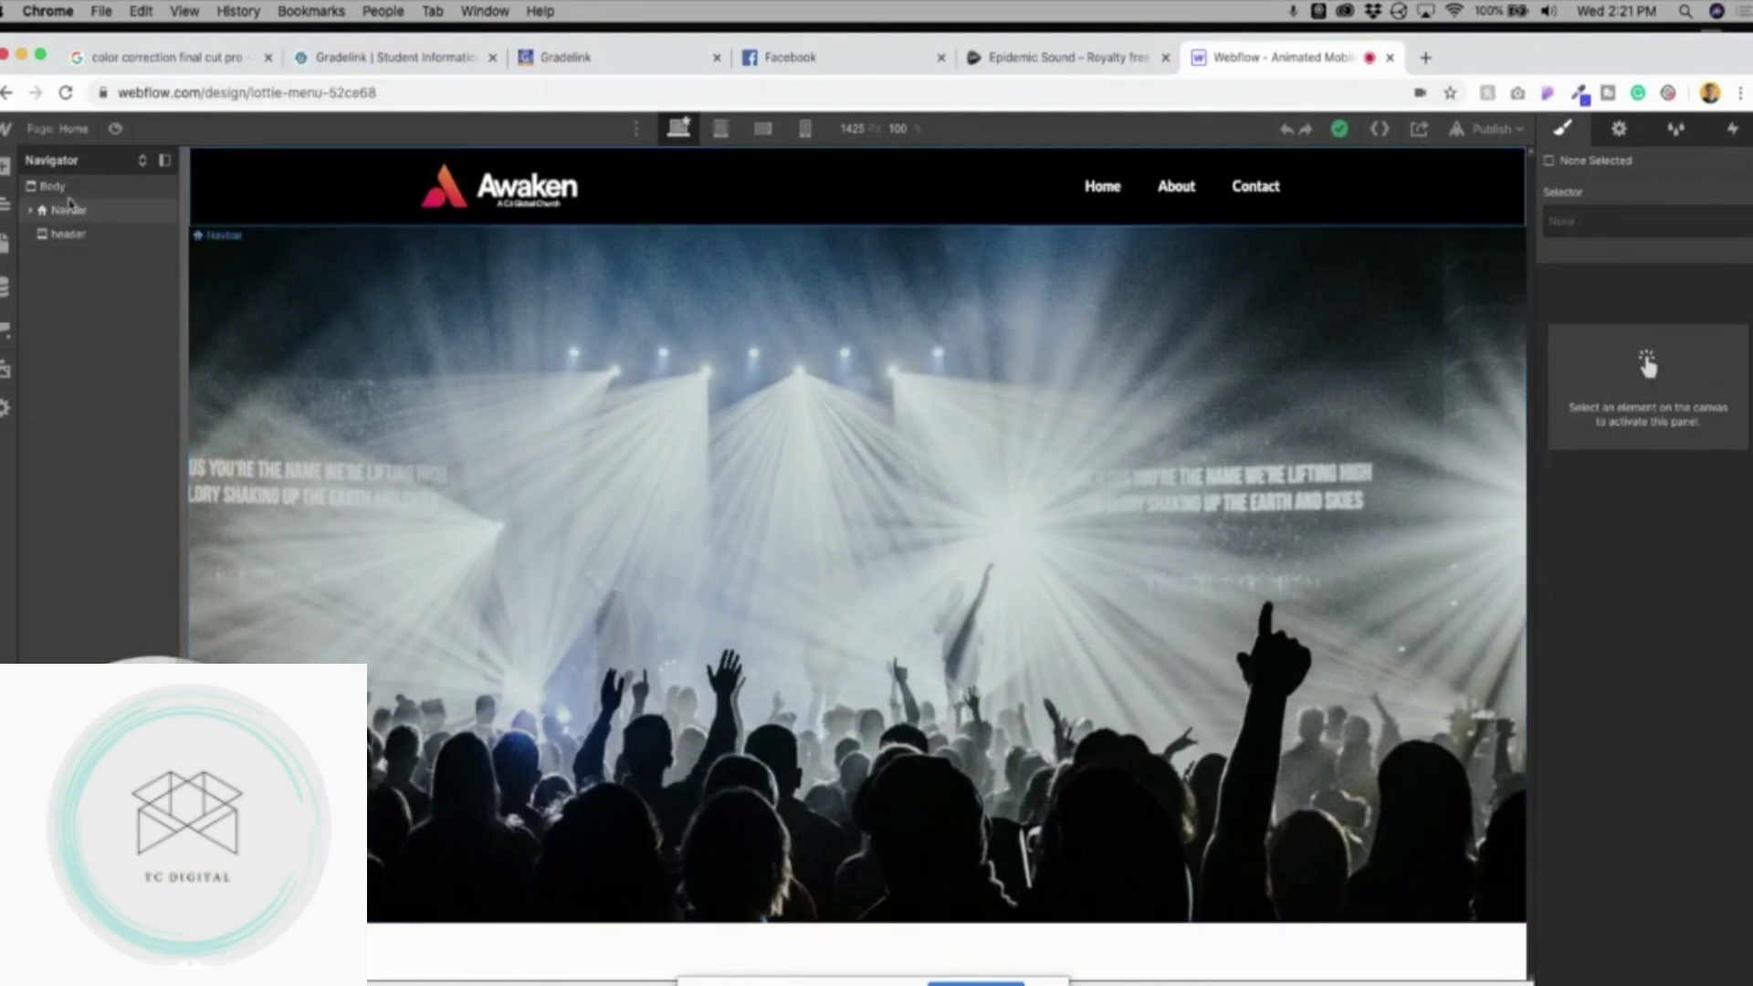
Add a Container element inside the header section.
{"action": "left_click", "coordinate": [5, 168]}
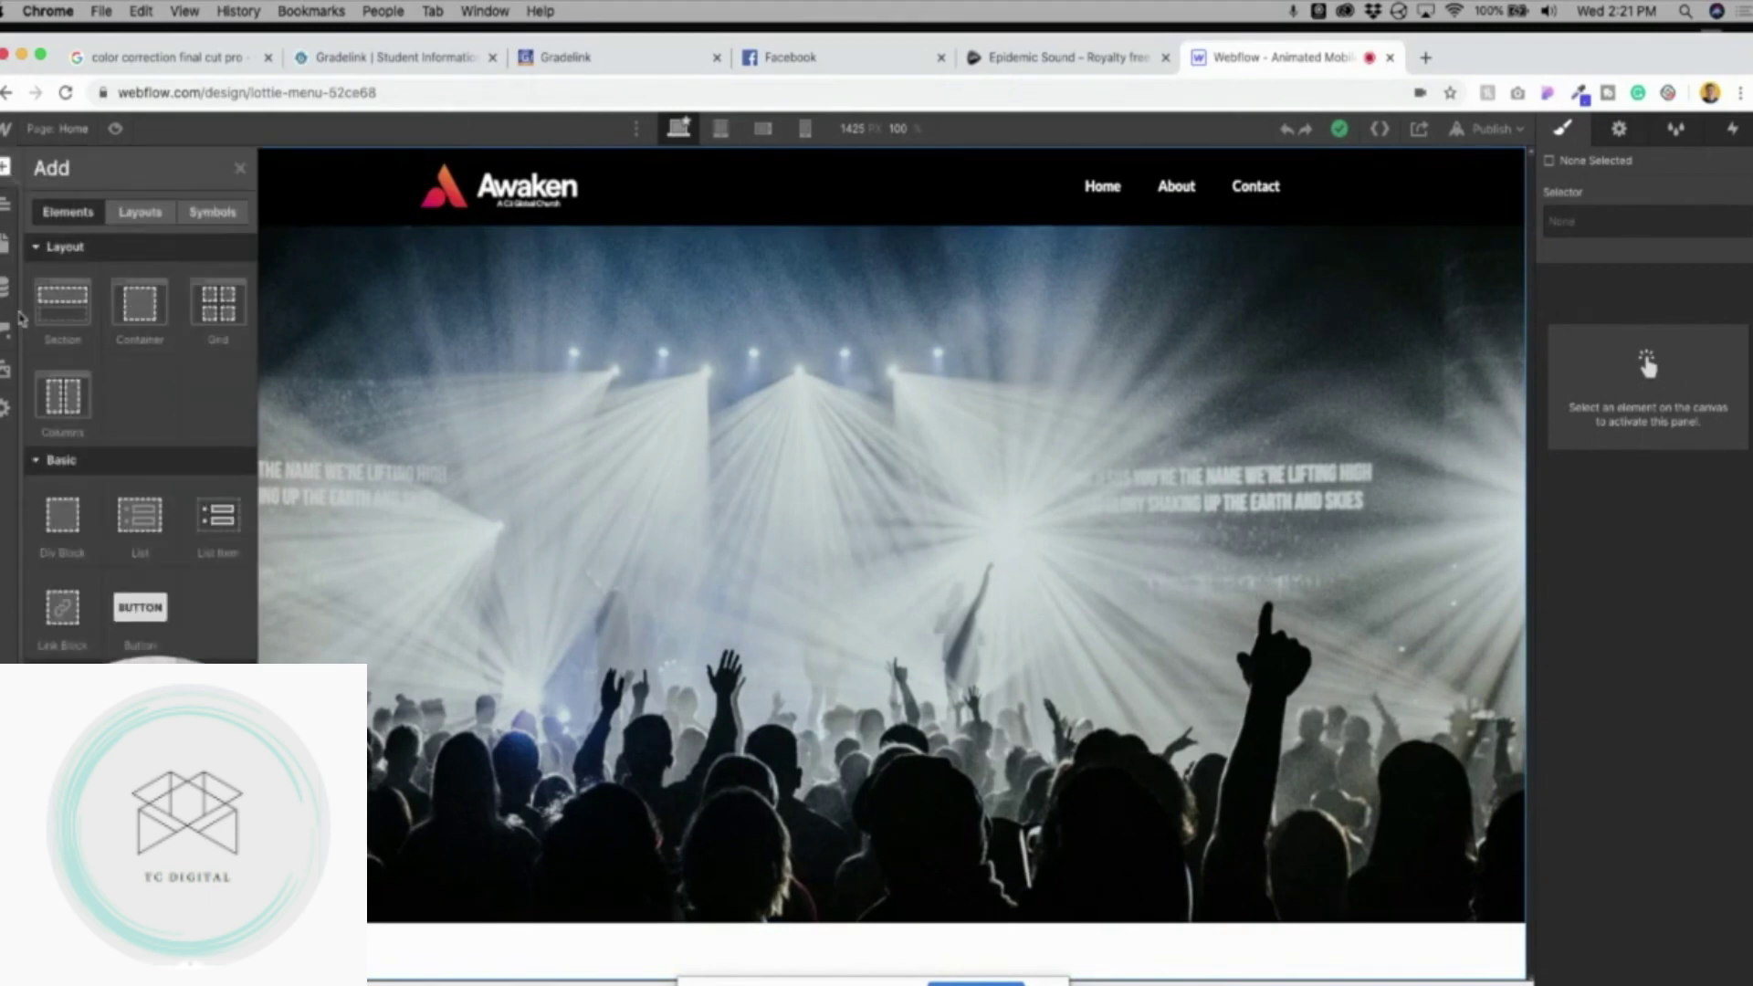
{"action": "left_click", "coordinate": [276, 323]}
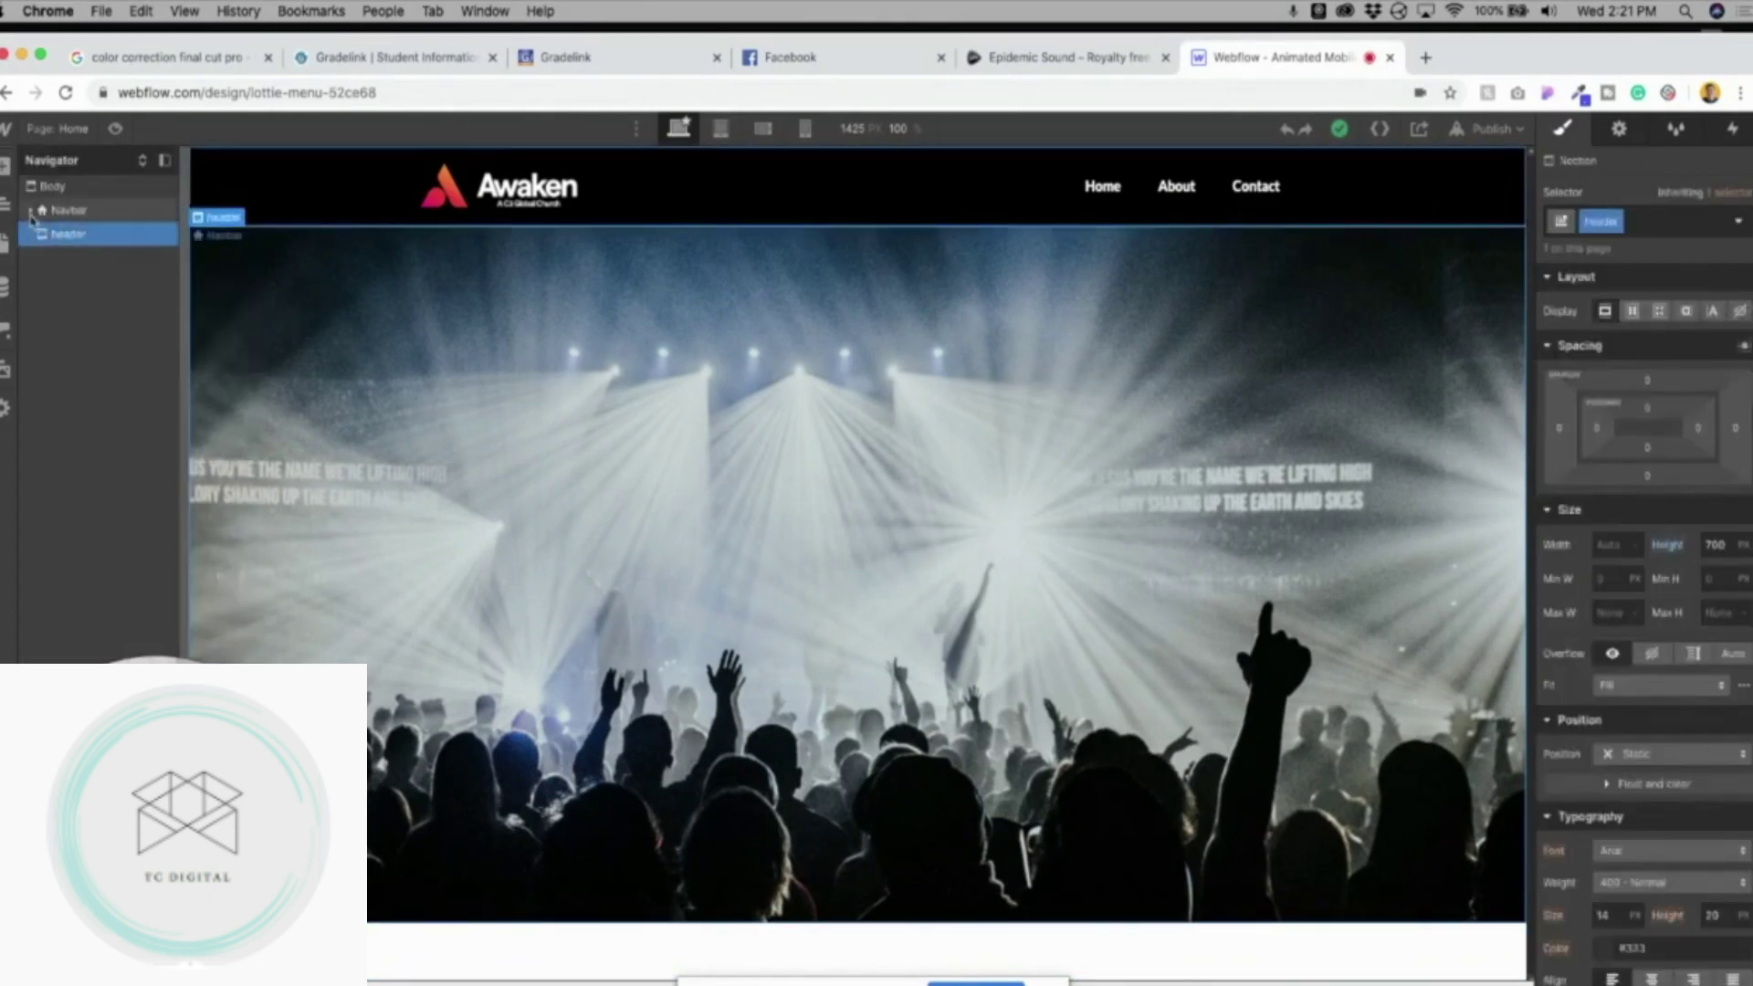
{"action": "left_click", "coordinate": [6, 168]}
{"action": "left_click_drag", "start_coordinate": [119, 310], "coordinate": [697, 395]}
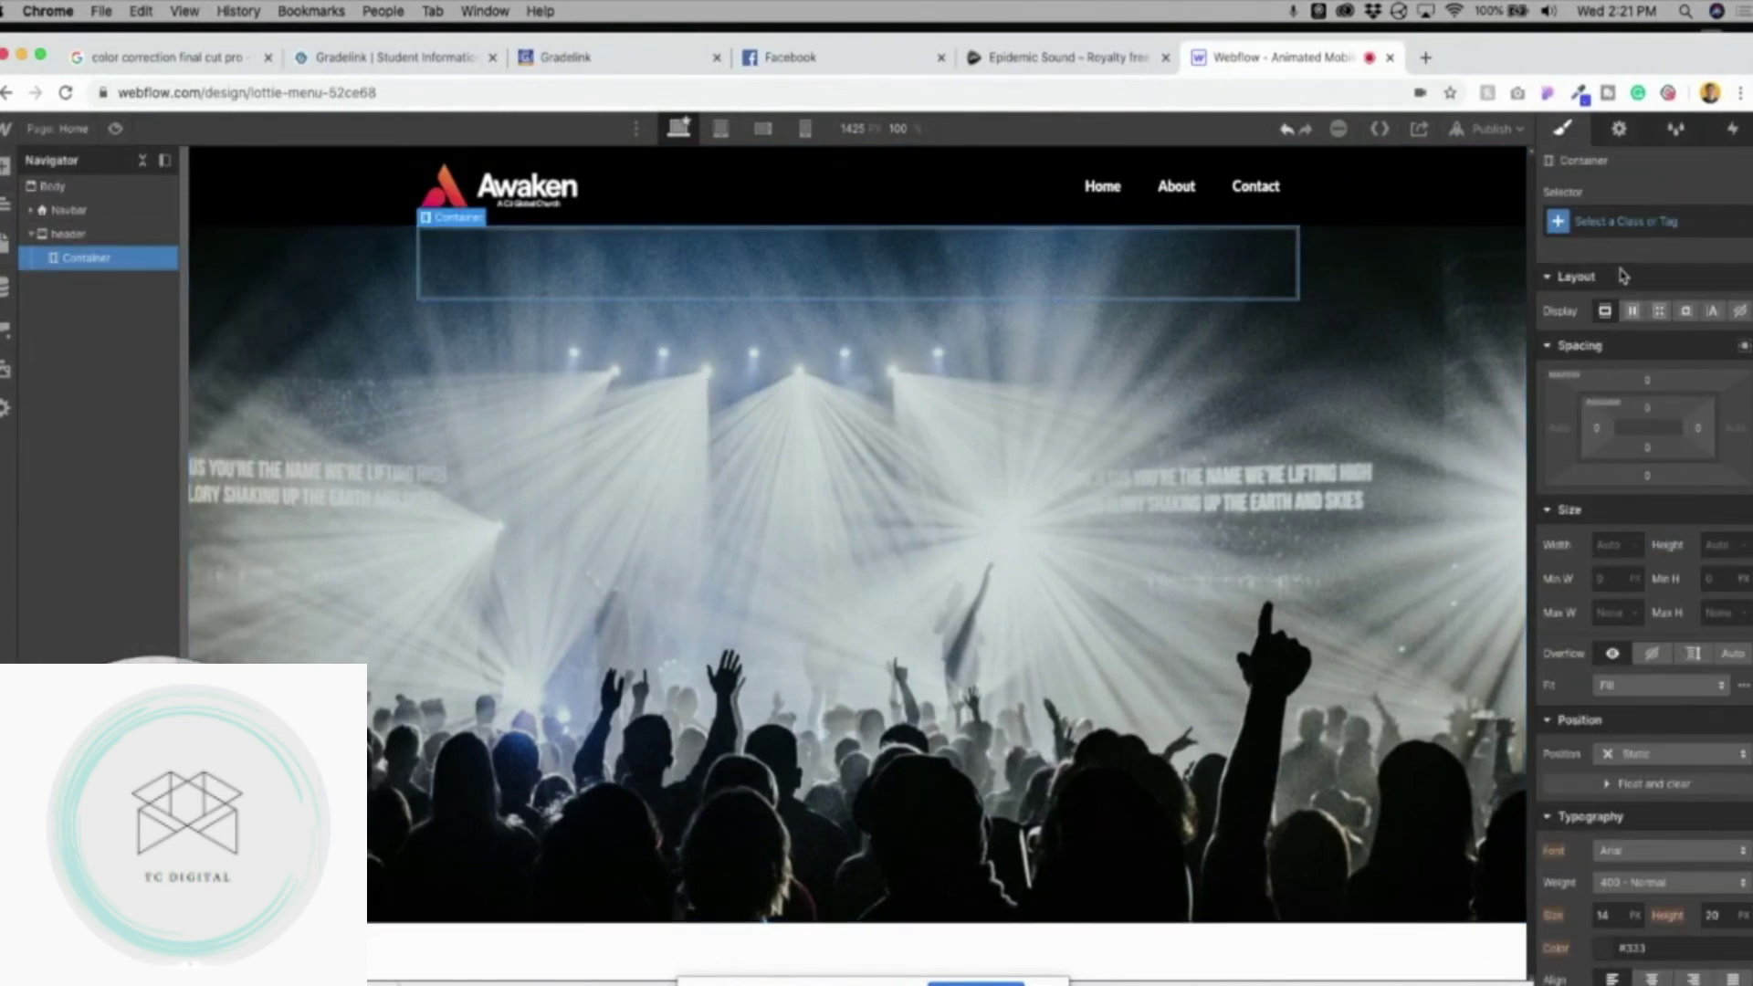
Assign the new container the class name header-container.
{"action": "left_click", "coordinate": [1603, 222]}
{"action": "type", "text": "h"}
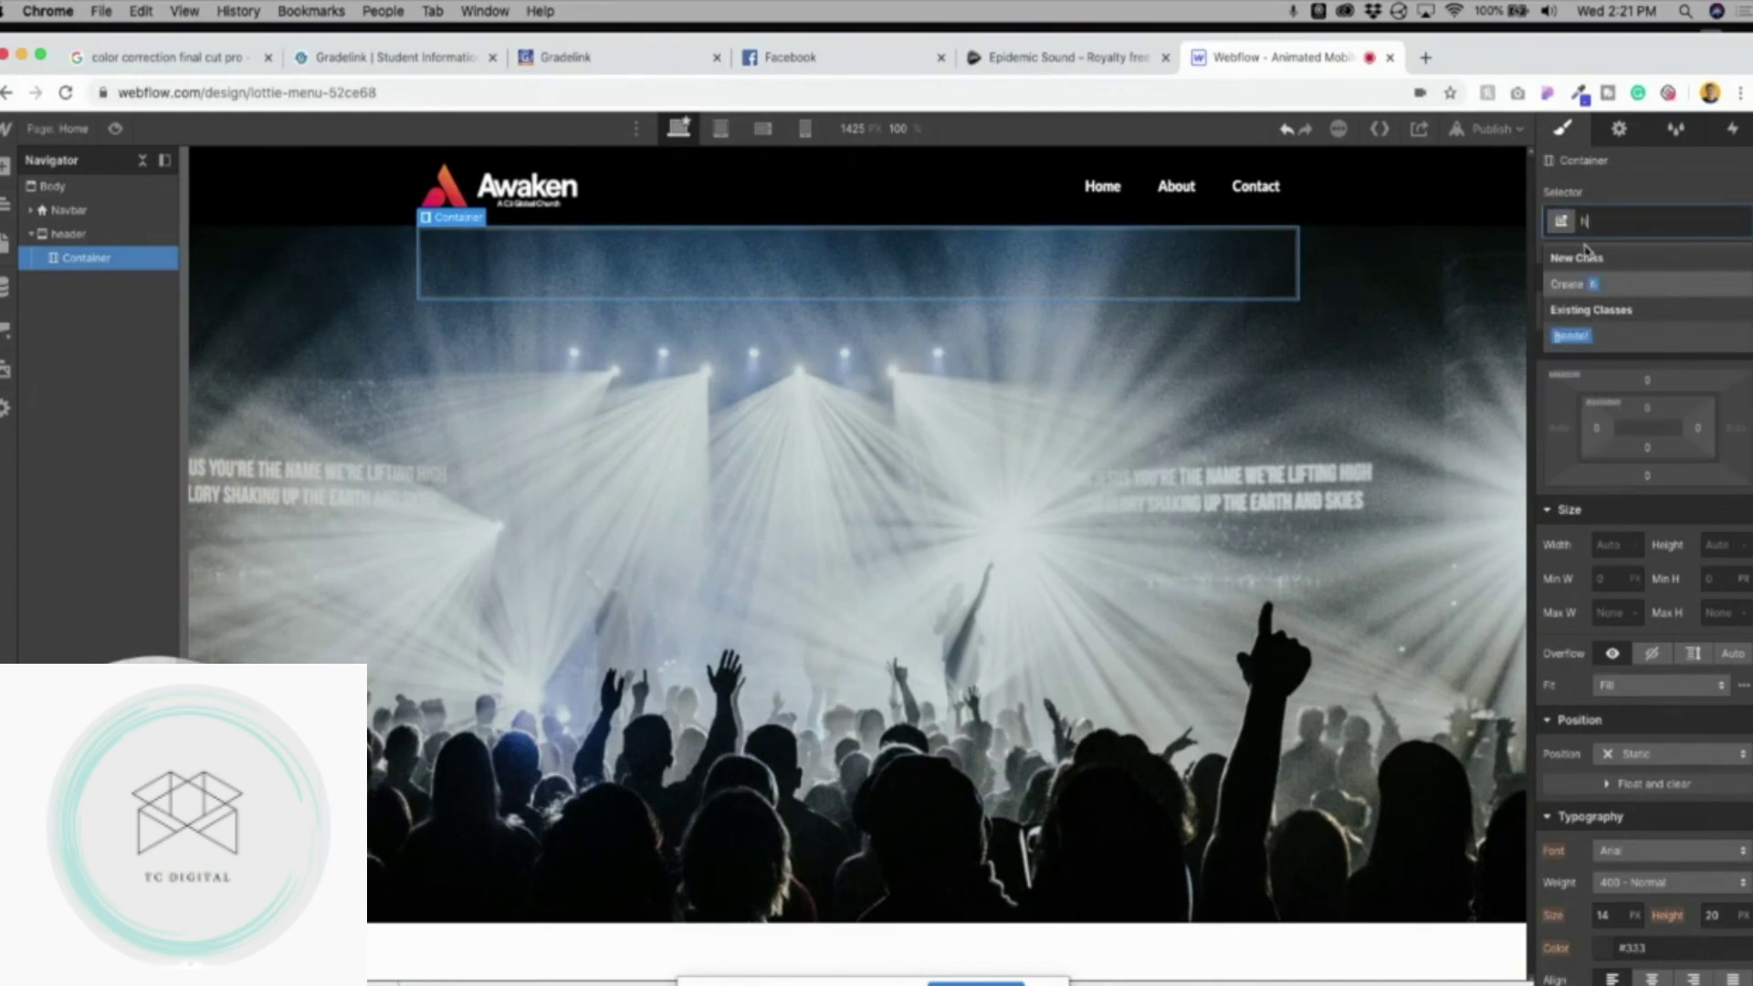
{"action": "type", "text": "eader"}
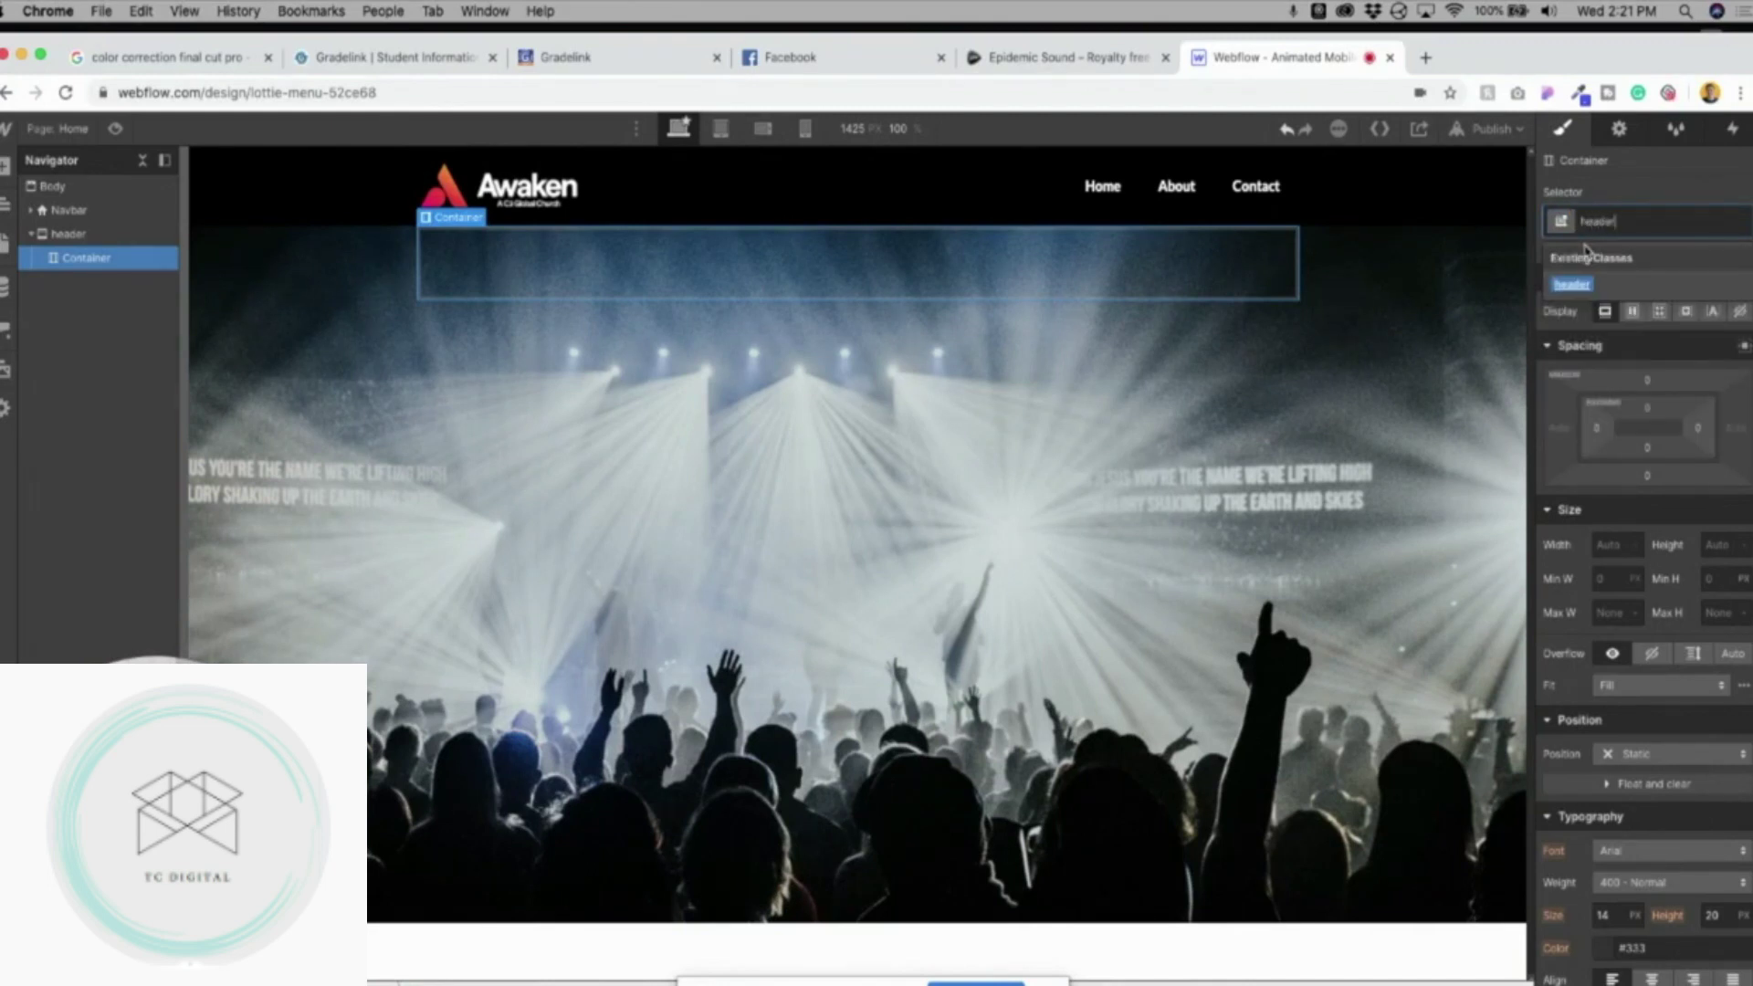
{"action": "type", "text": "-container"}
{"action": "key", "text": "Return"}
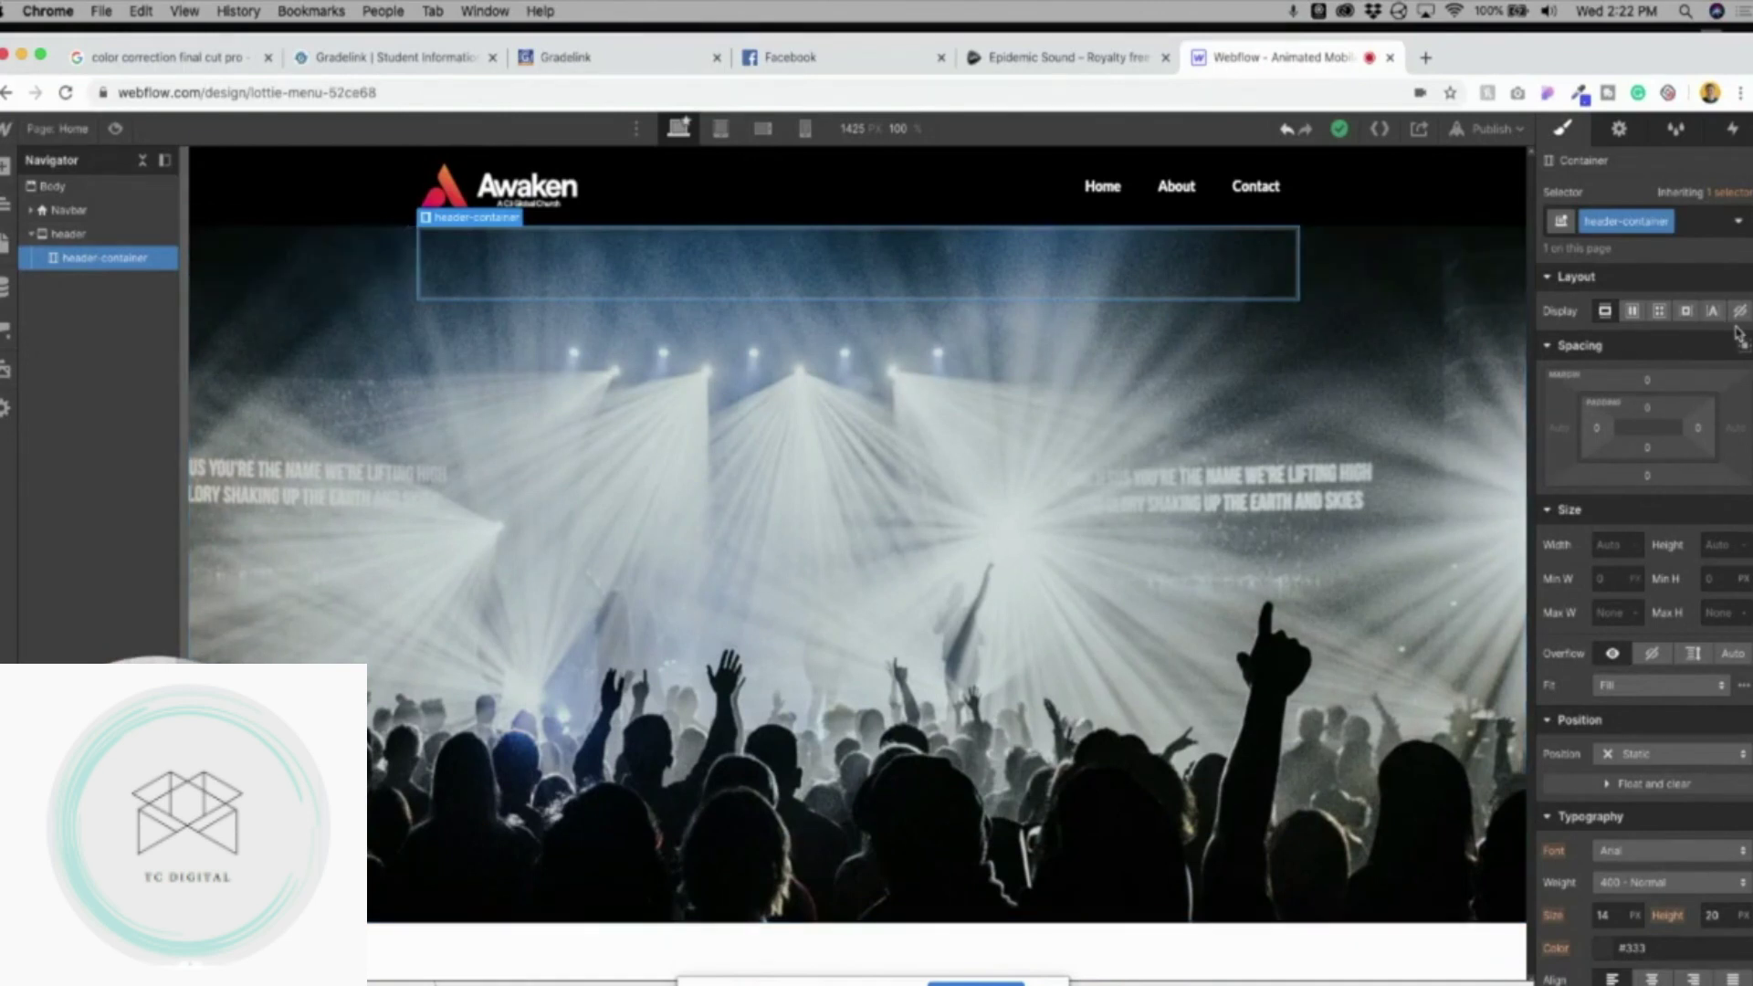
Try a 200 px top margin on the header container.
{"action": "left_click", "coordinate": [1649, 383]}
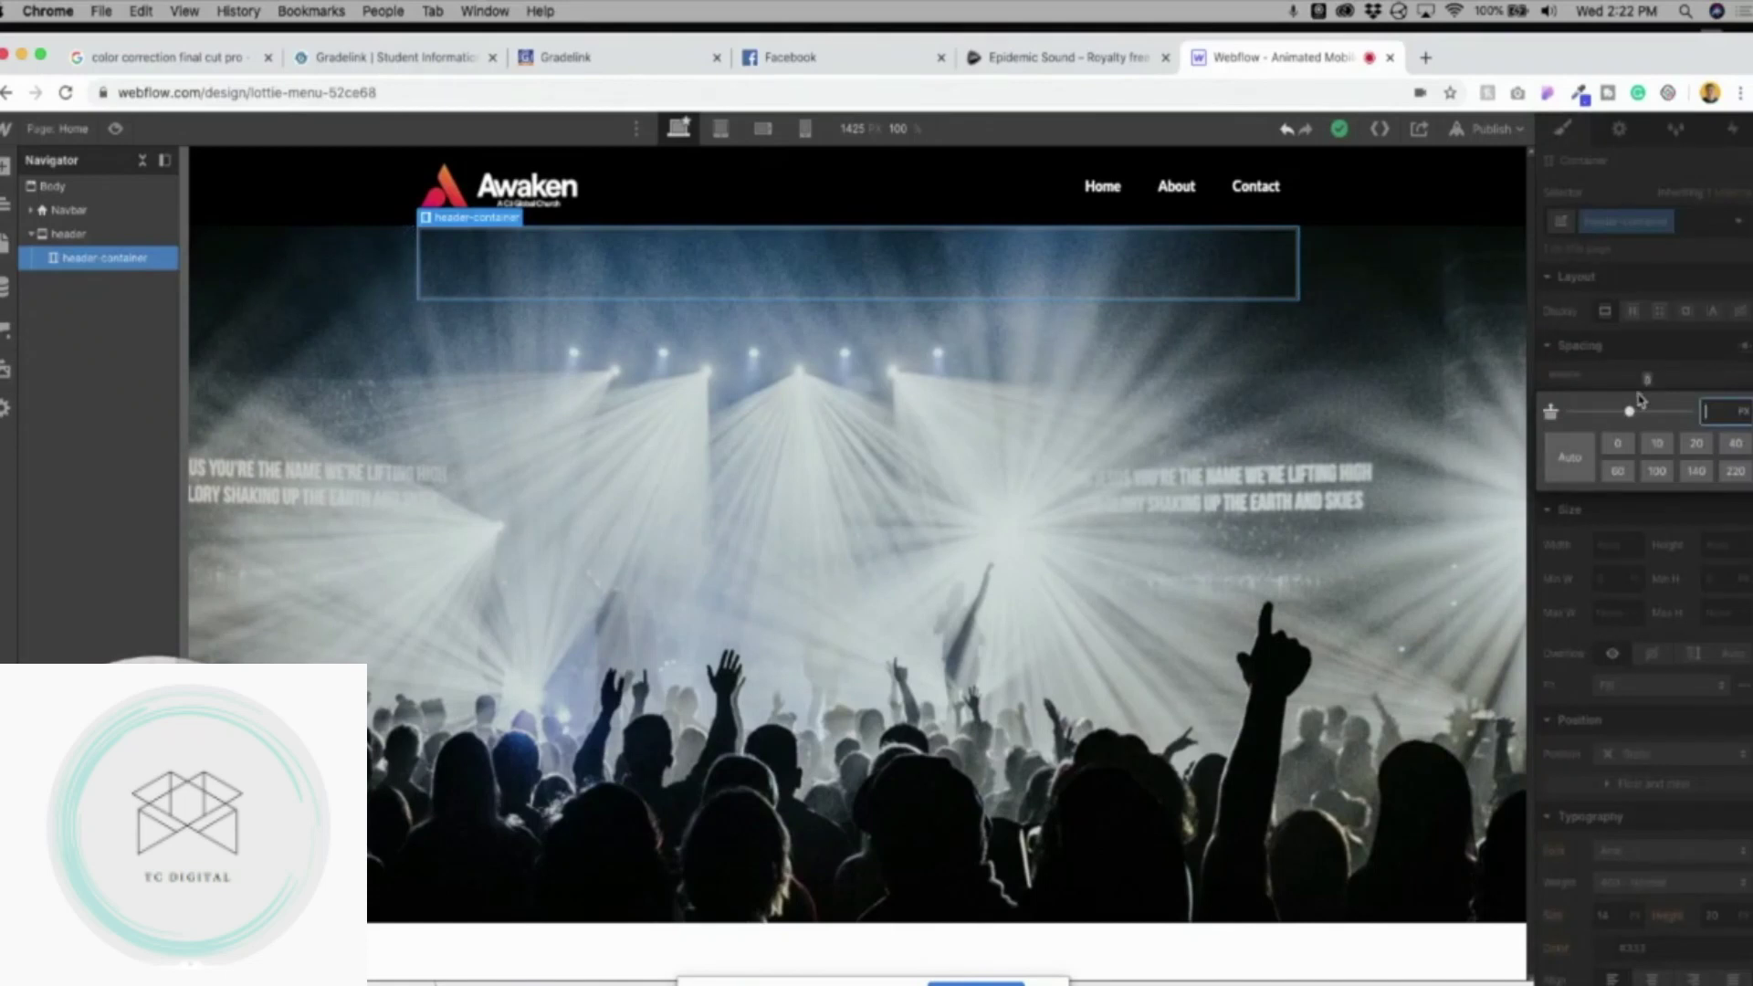
{"action": "type", "text": "200"}
{"action": "key", "text": "Return"}
{"action": "key", "text": "super+z"}
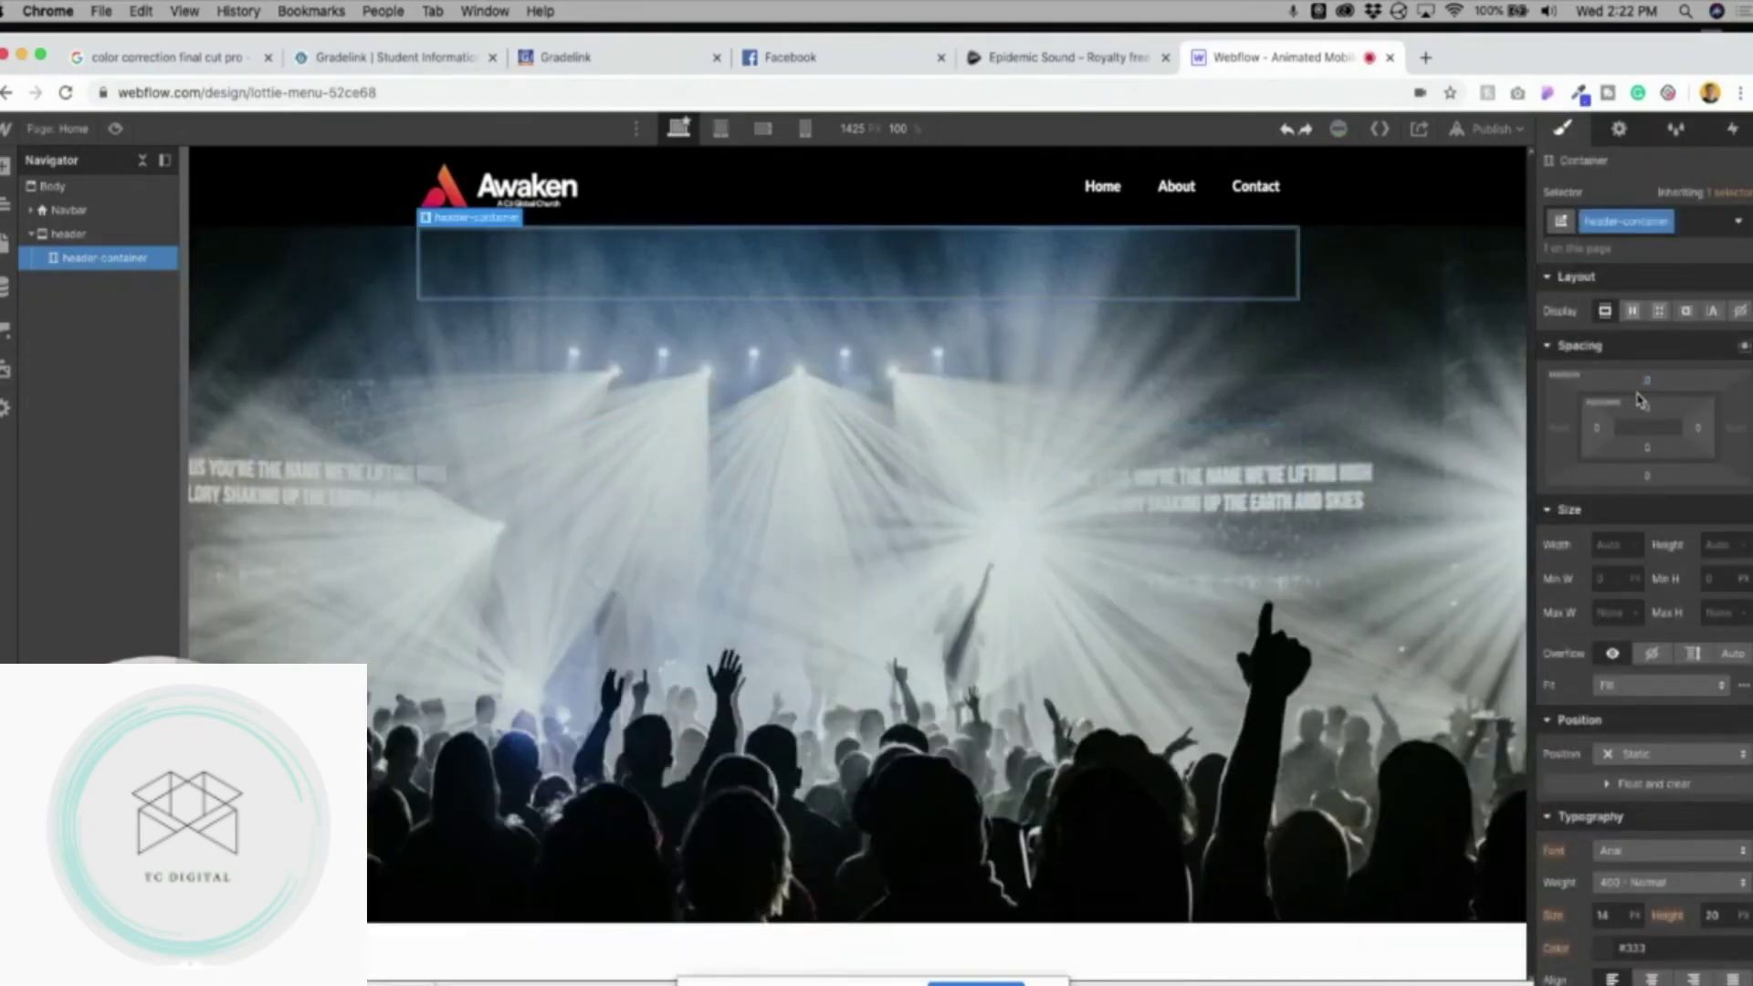
Set the header section's top padding to 200 px and increase it to 400 px.
{"action": "left_click", "coordinate": [72, 238]}
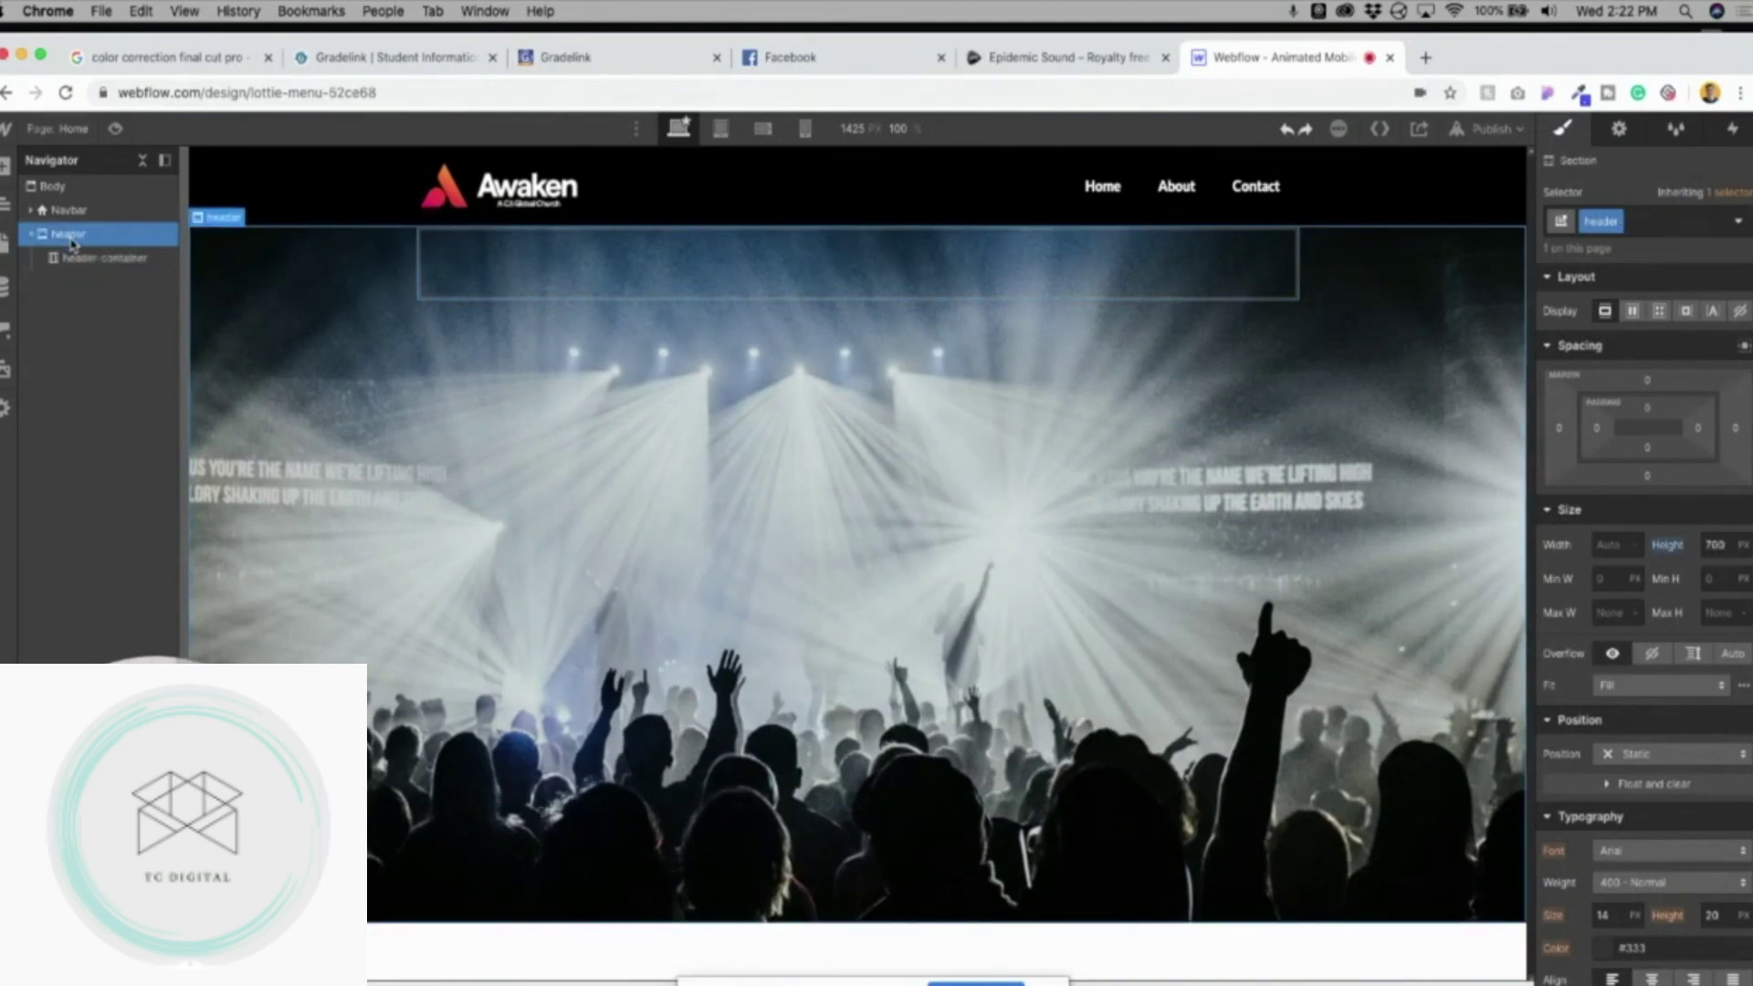
{"action": "left_click", "coordinate": [1647, 407]}
{"action": "type", "text": "200px"}
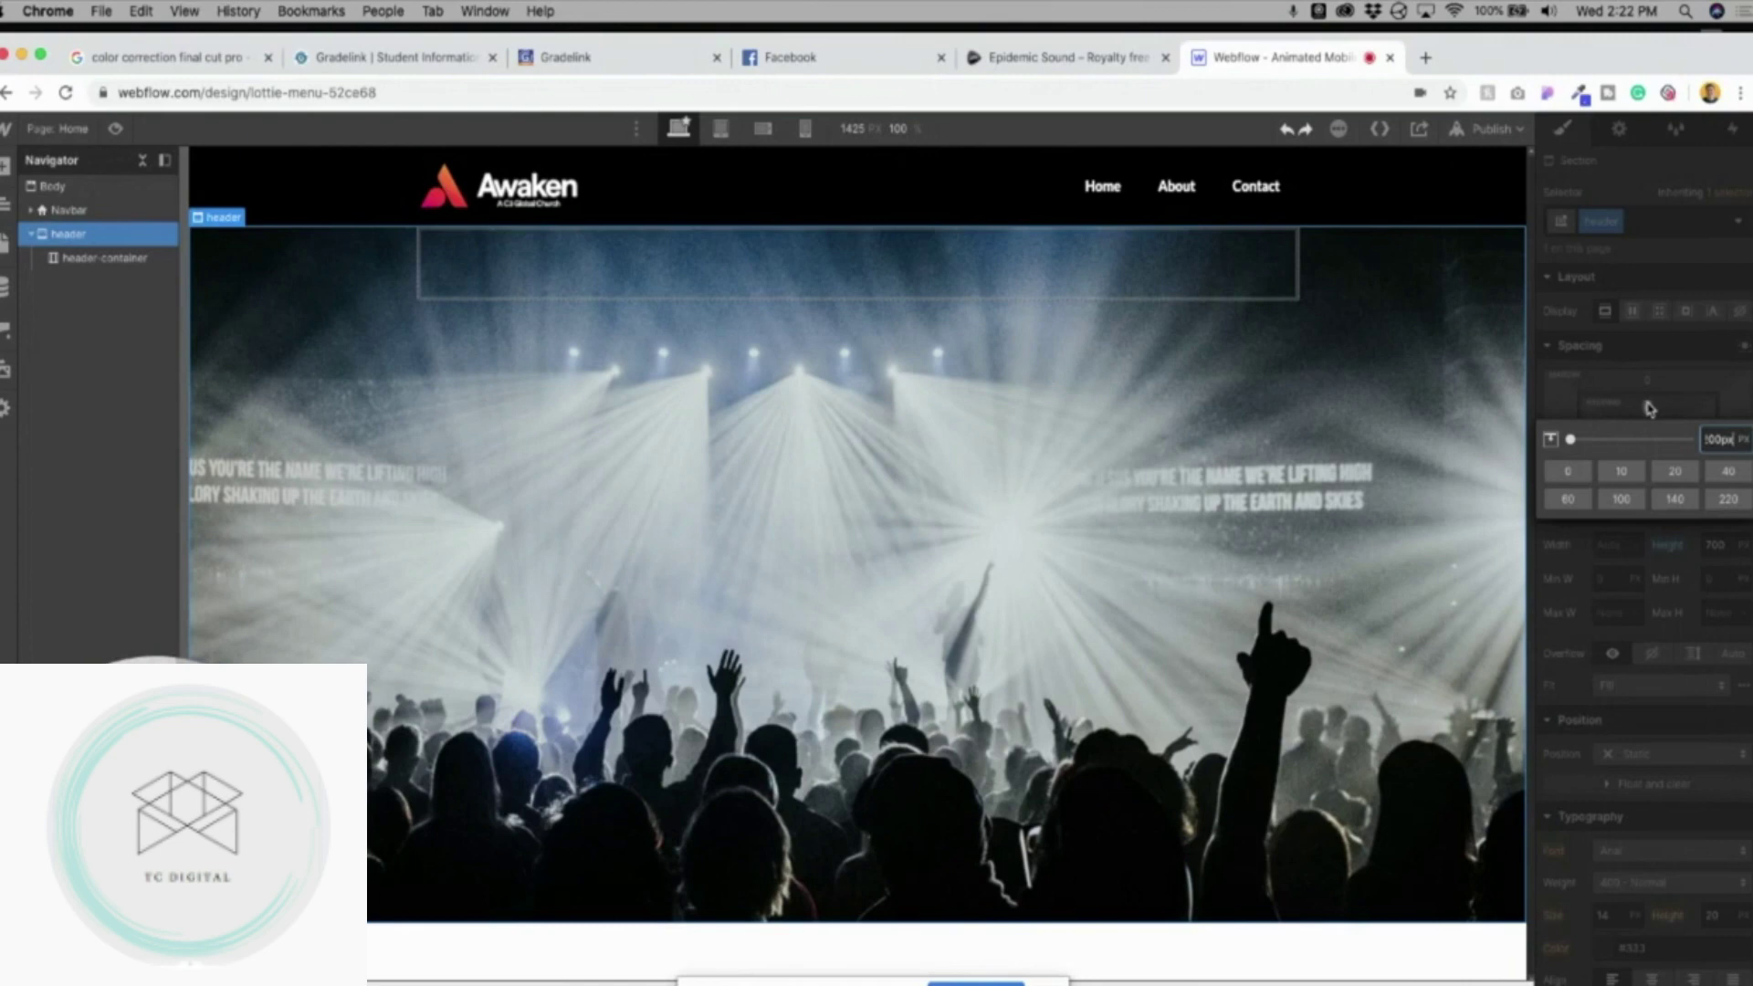
{"action": "key", "text": "Return"}
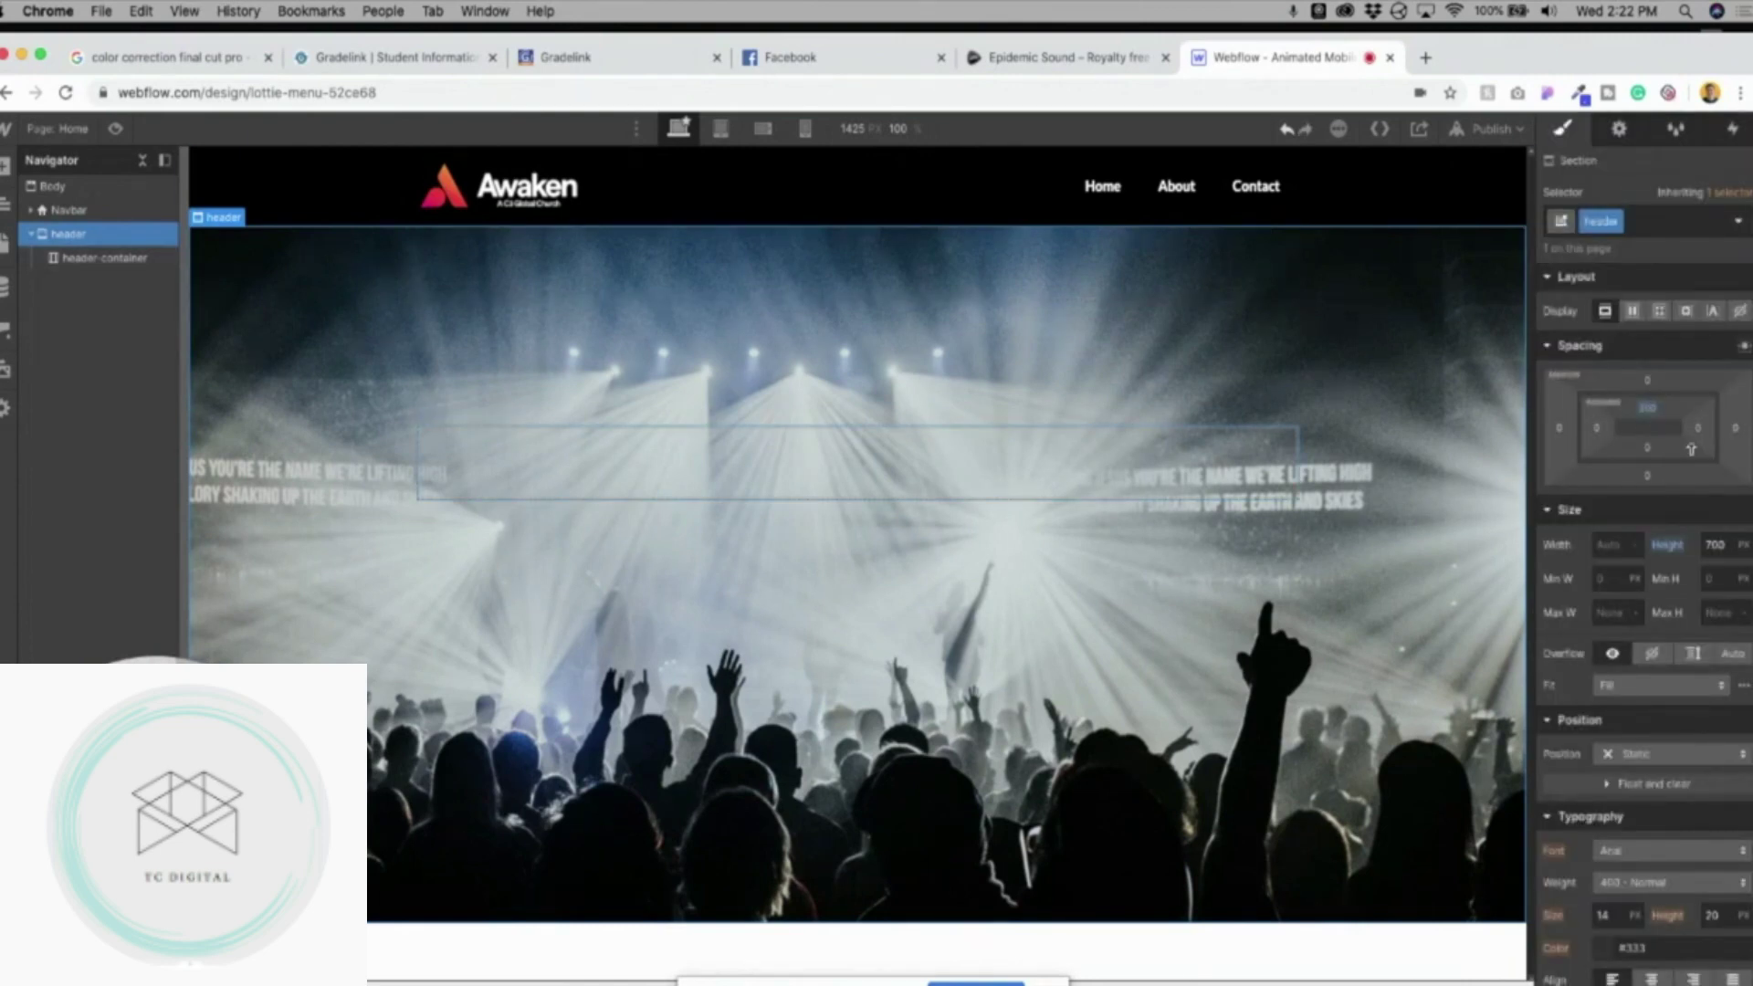
{"action": "left_click", "coordinate": [1634, 407]}
{"action": "type", "text": "4"}
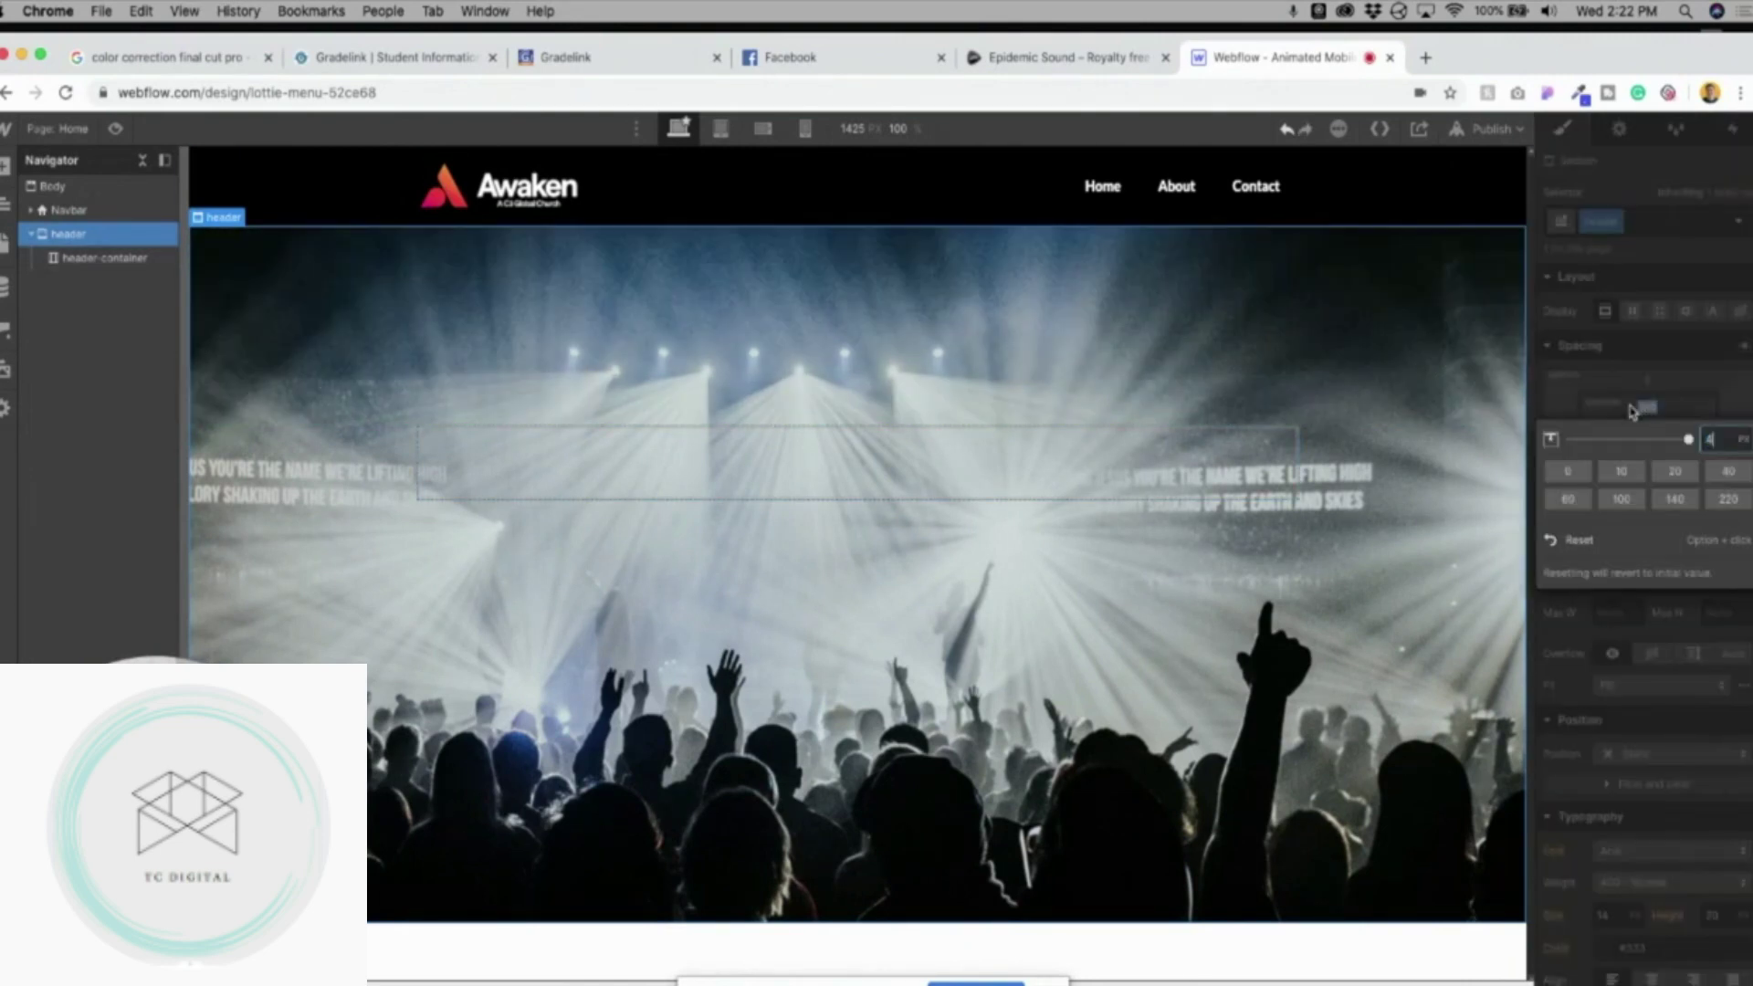
{"action": "type", "text": "00"}
{"action": "key", "text": "Return"}
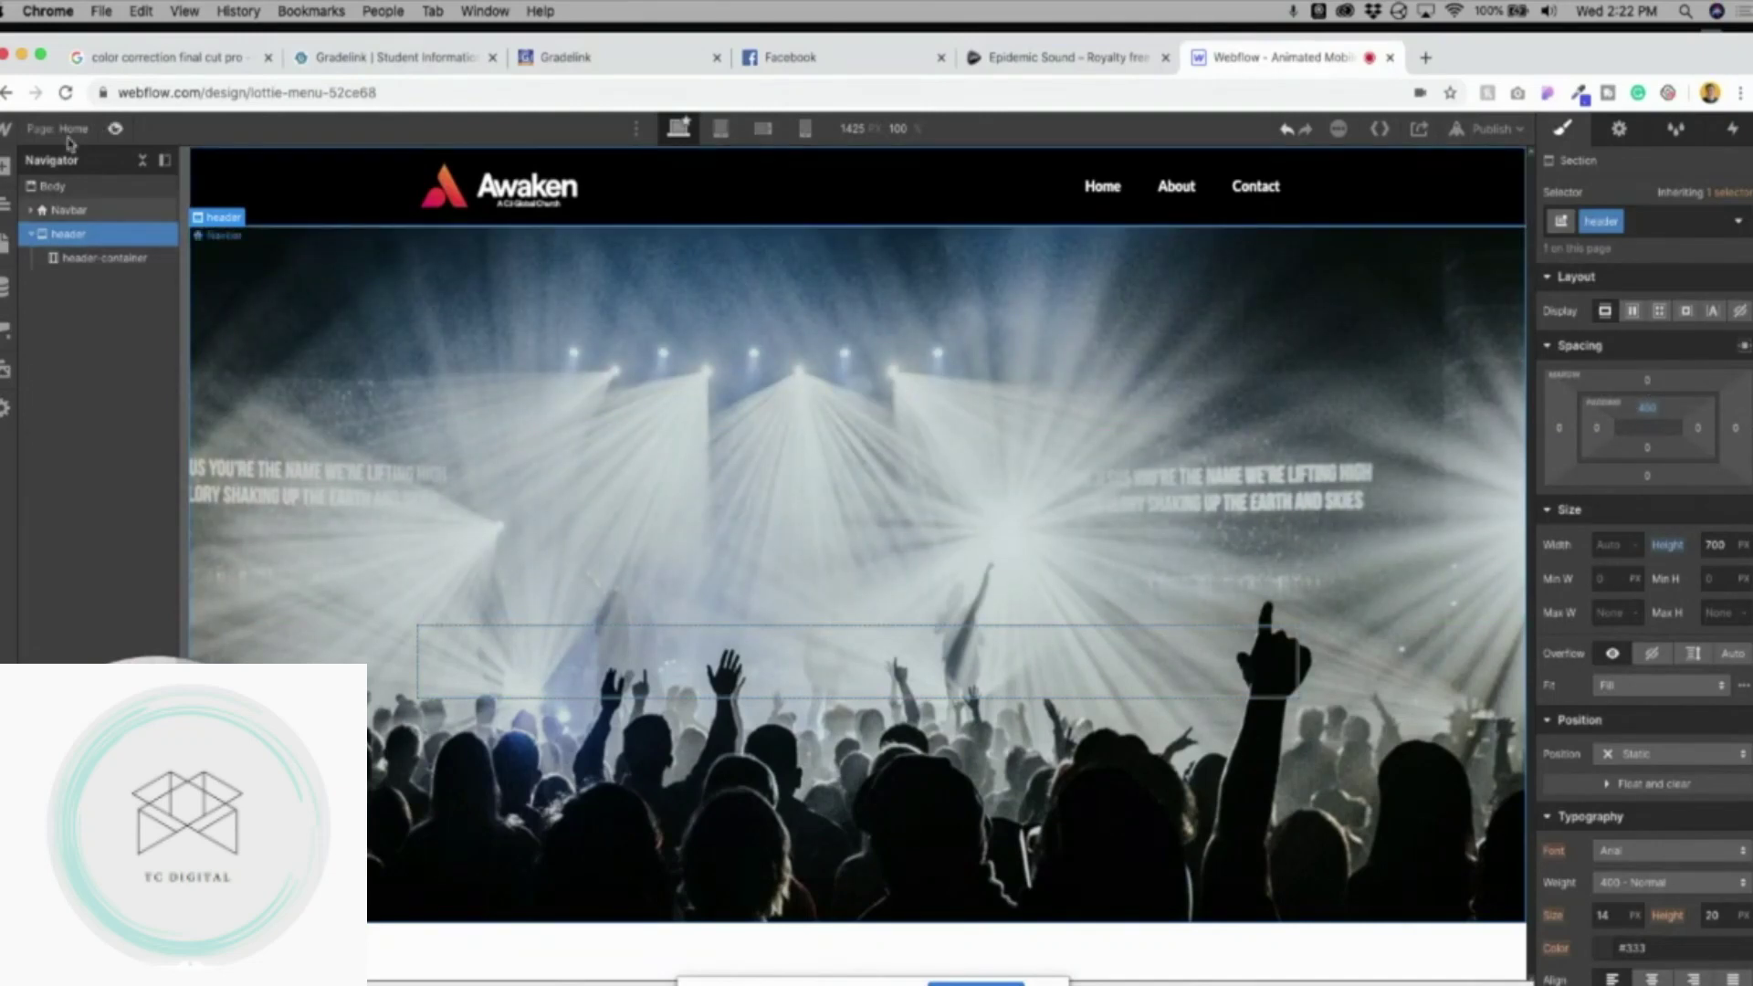
Add a Button element inside the header container.
{"action": "left_click", "coordinate": [5, 165]}
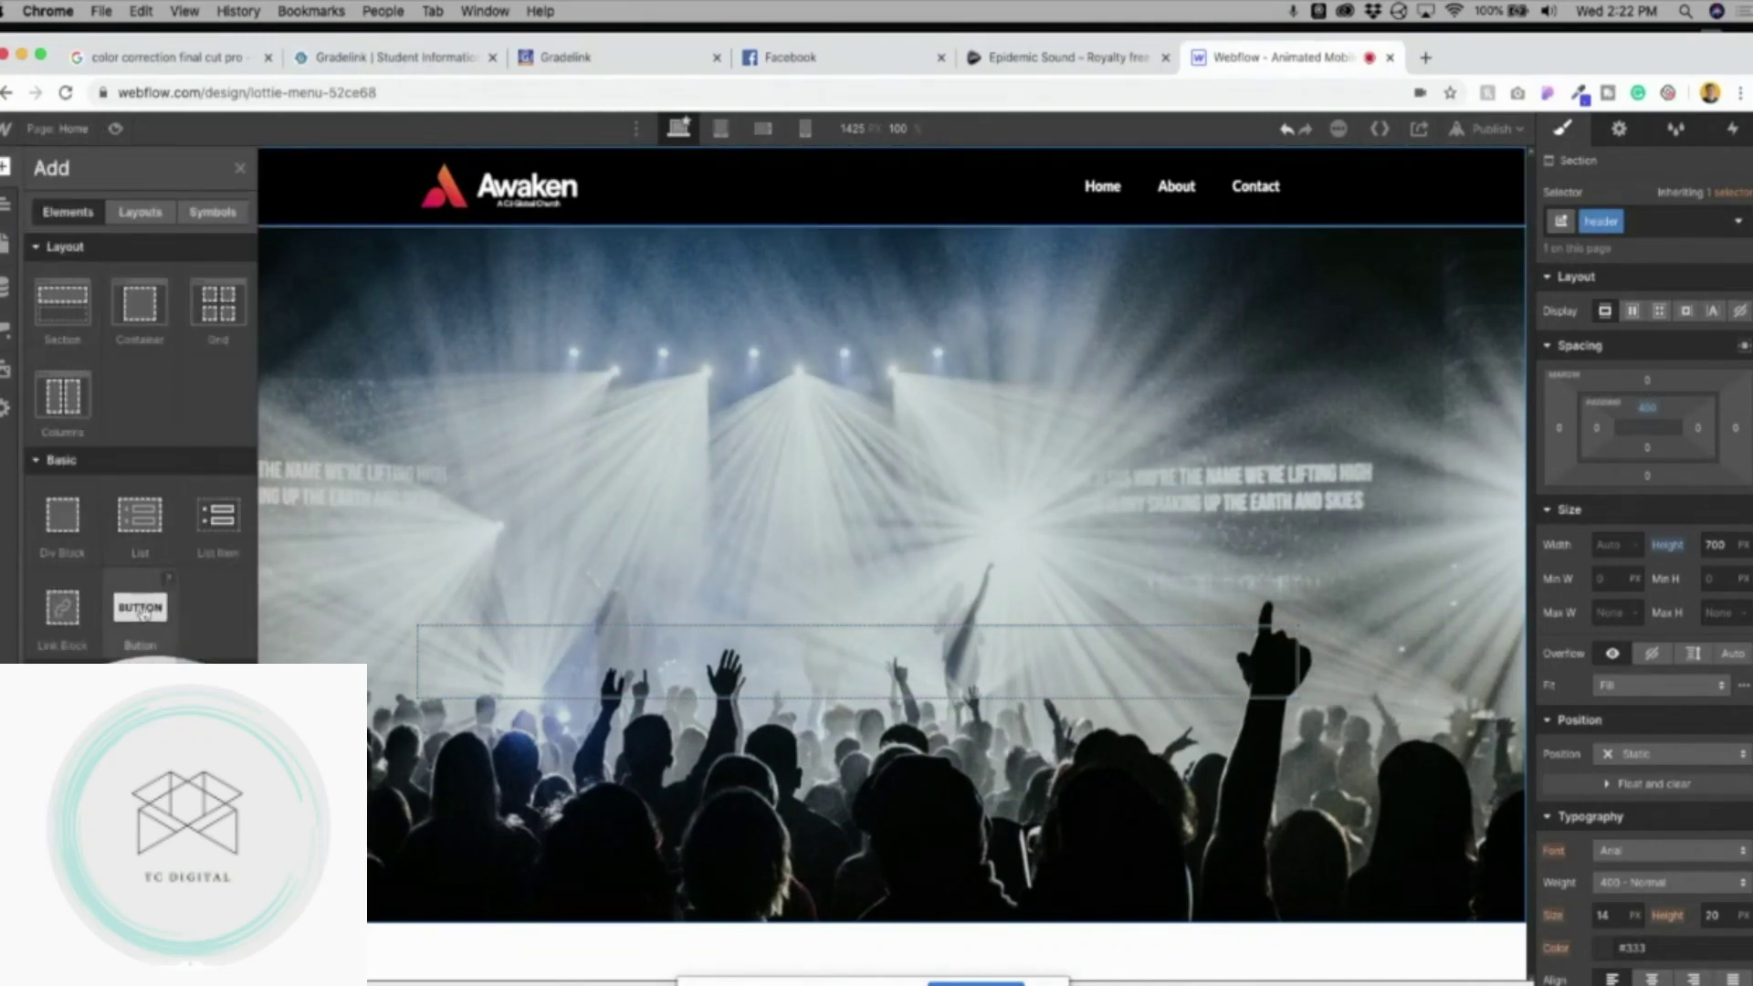
{"action": "scroll", "coordinate": [127, 592], "scroll_direction": "down", "scroll_amount": 5}
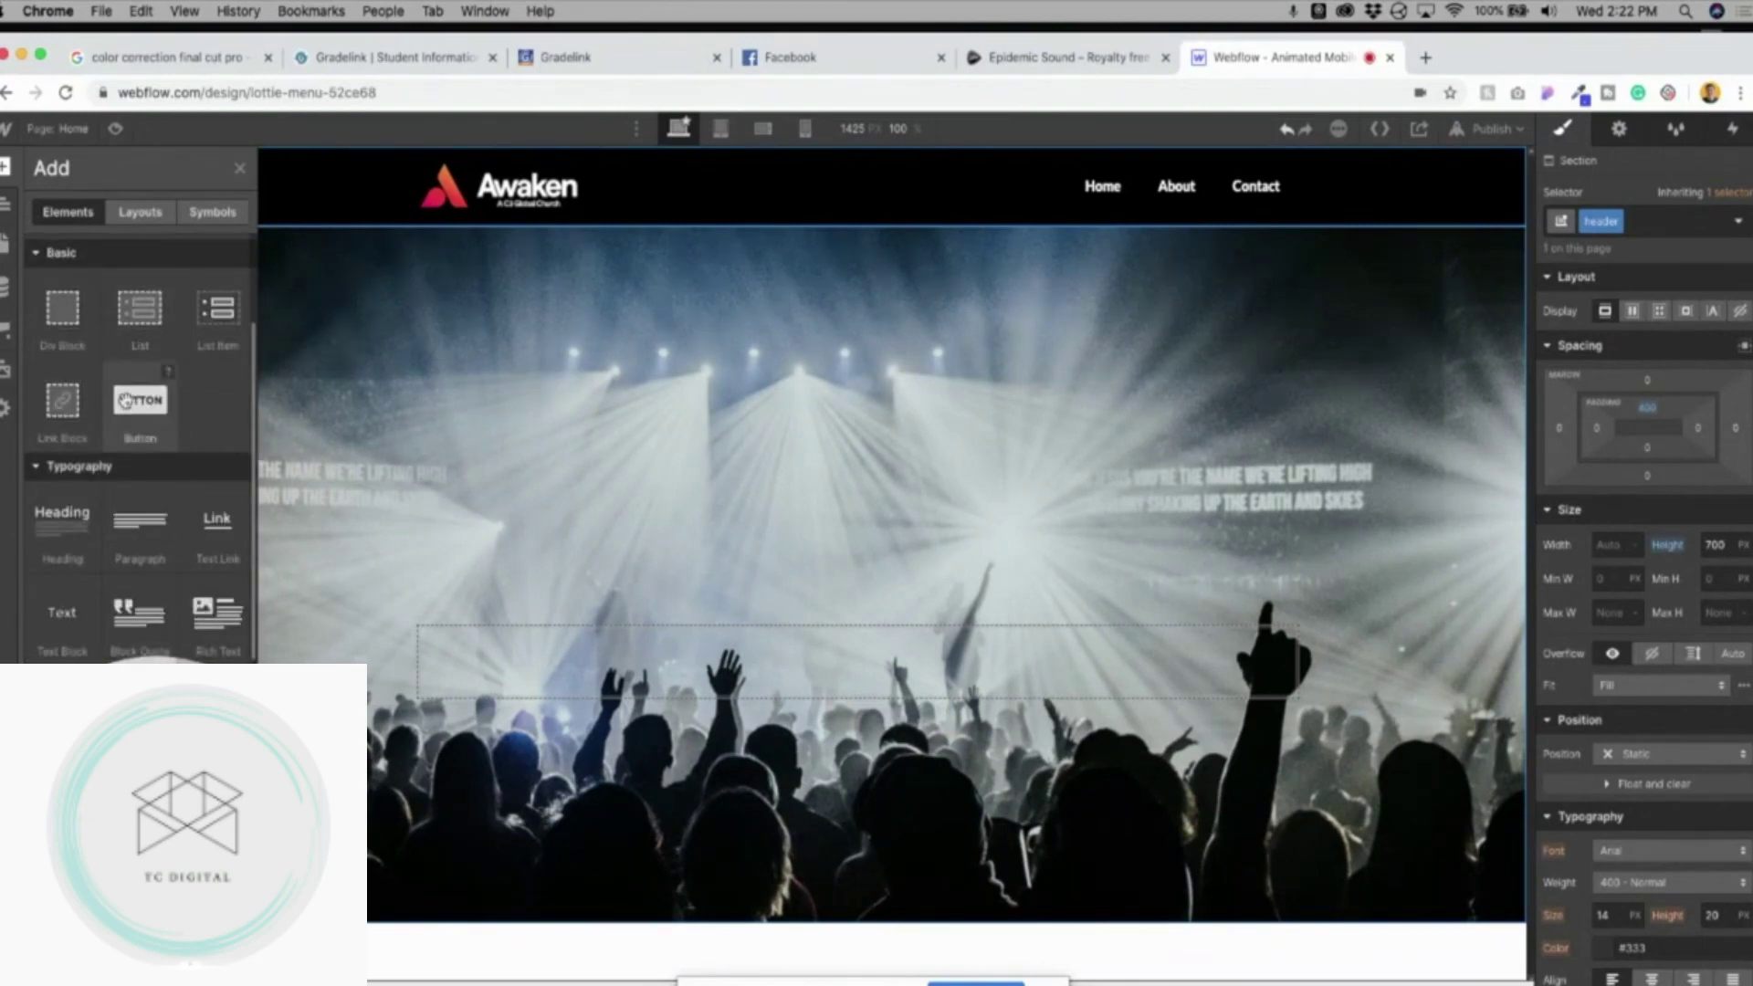
{"action": "left_click_drag", "start_coordinate": [394, 526], "coordinate": [813, 640]}
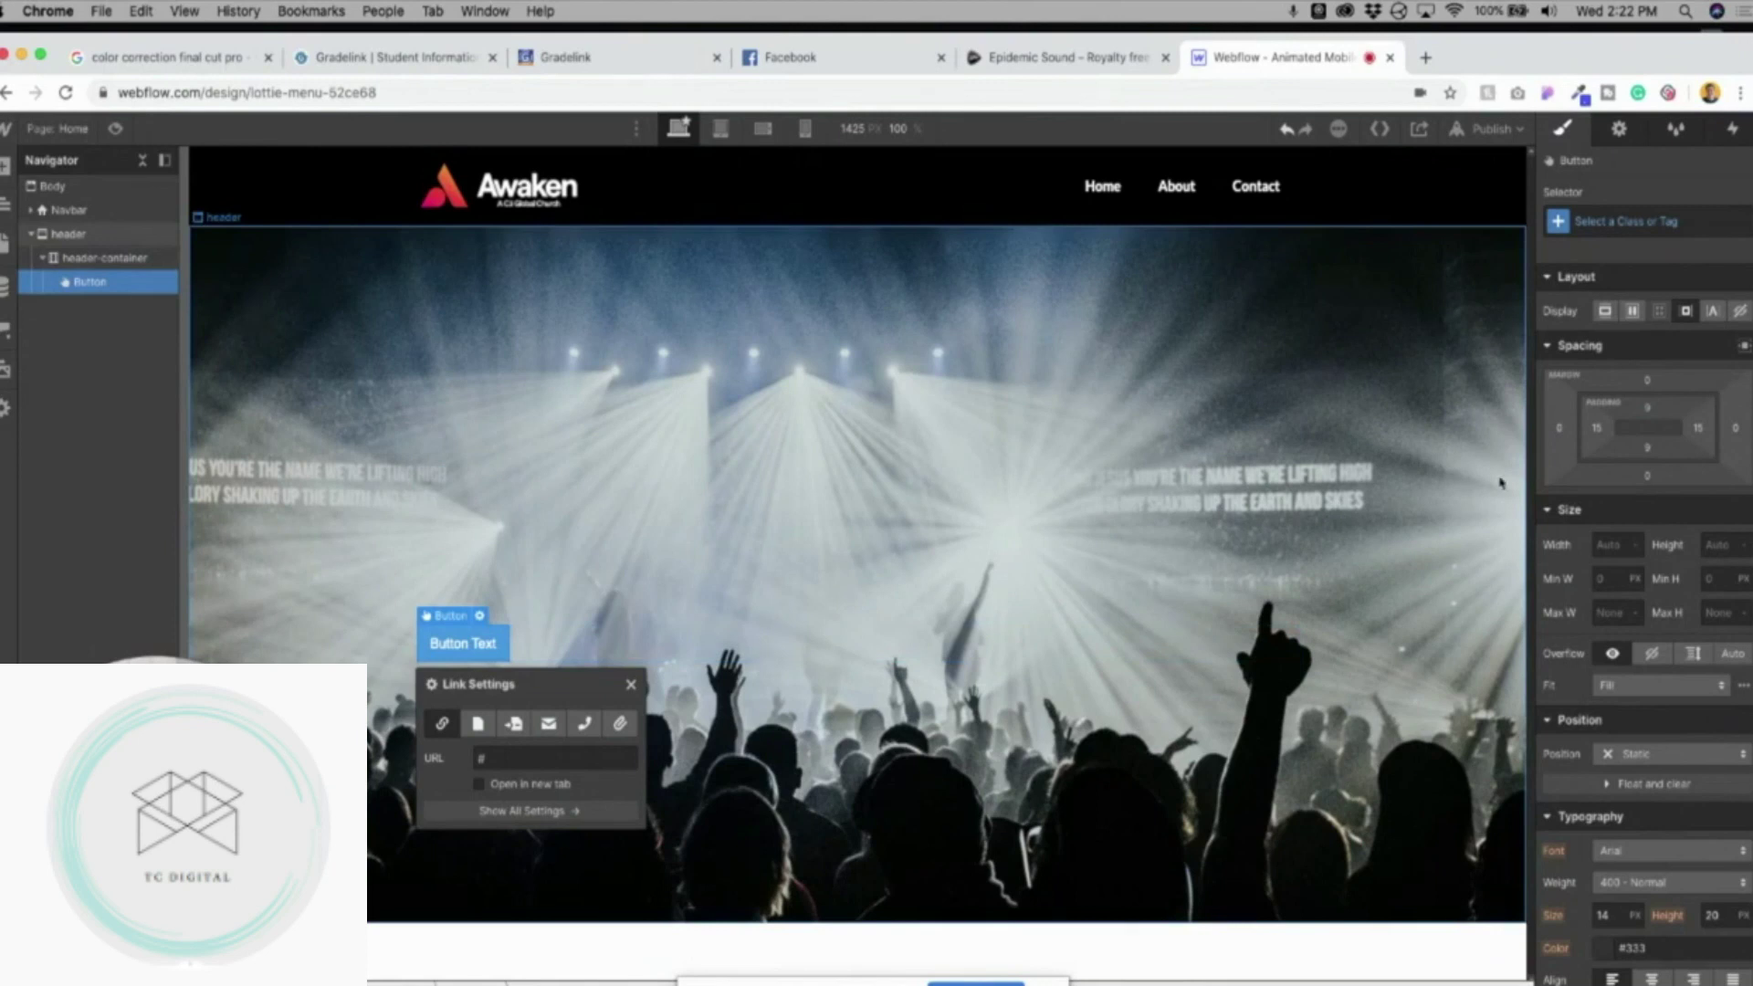
Set the button's left and right margins to Auto.
{"action": "left_click", "coordinate": [1561, 433]}
{"action": "left_click", "coordinate": [1569, 497]}
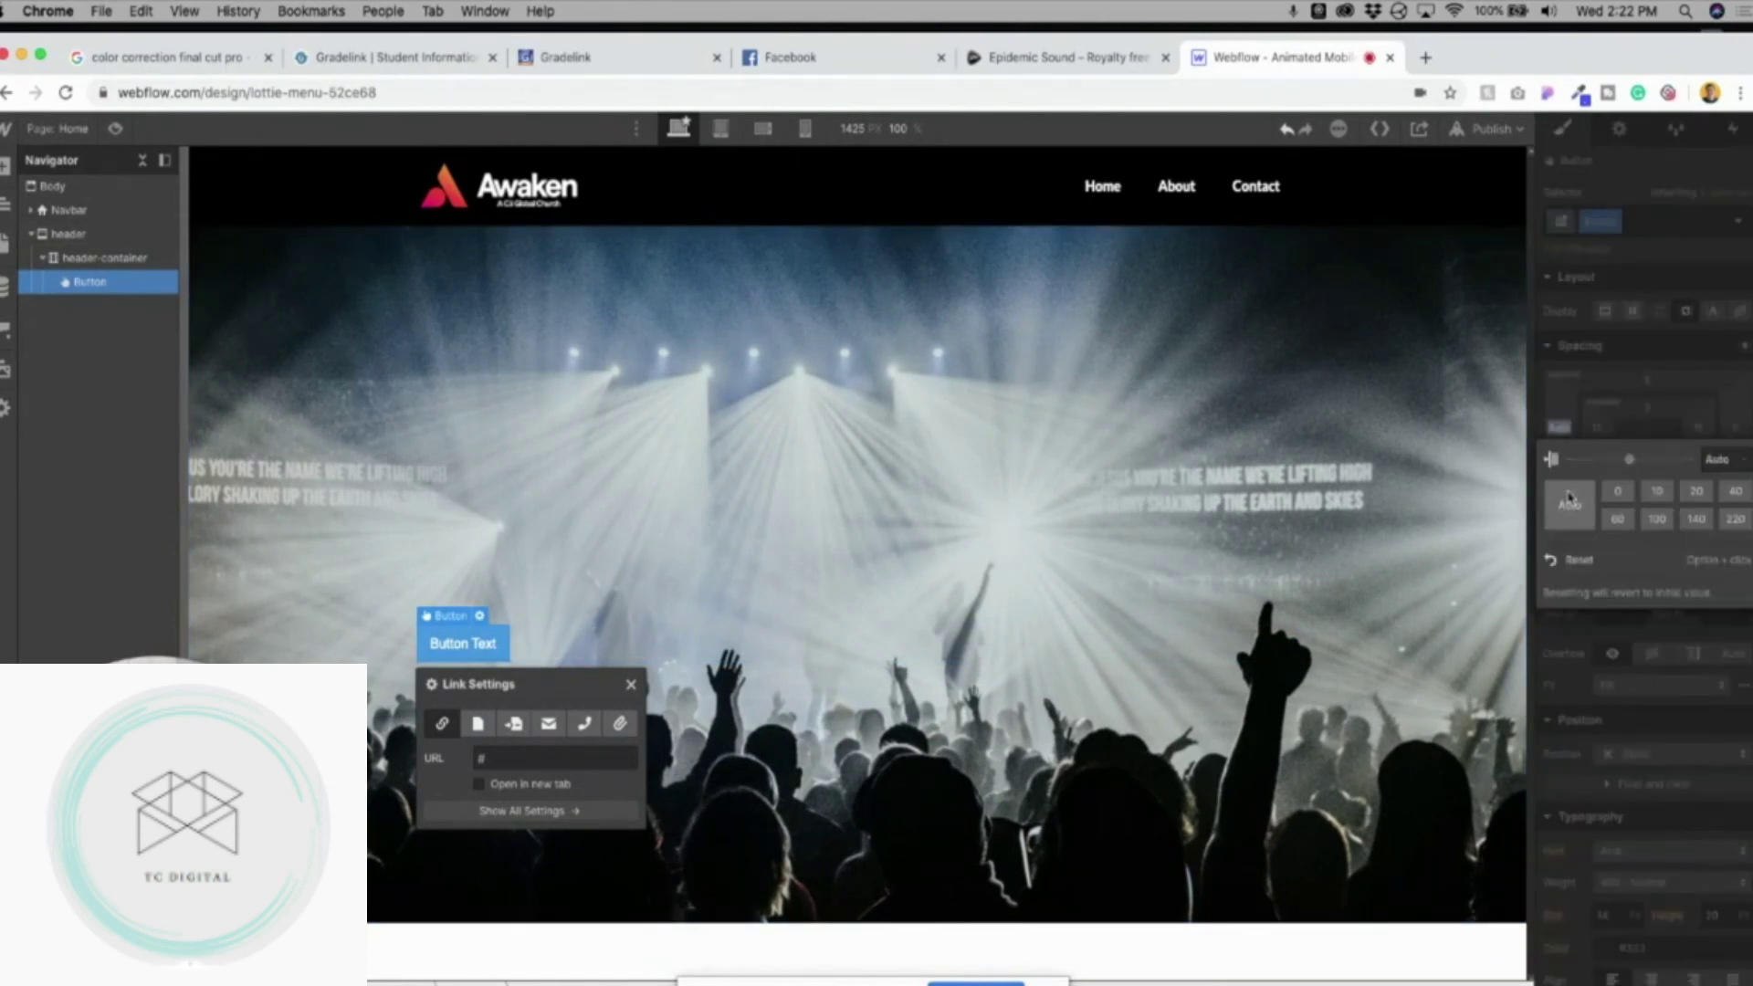
{"action": "left_click", "coordinate": [1570, 498]}
{"action": "left_click", "coordinate": [1576, 507]}
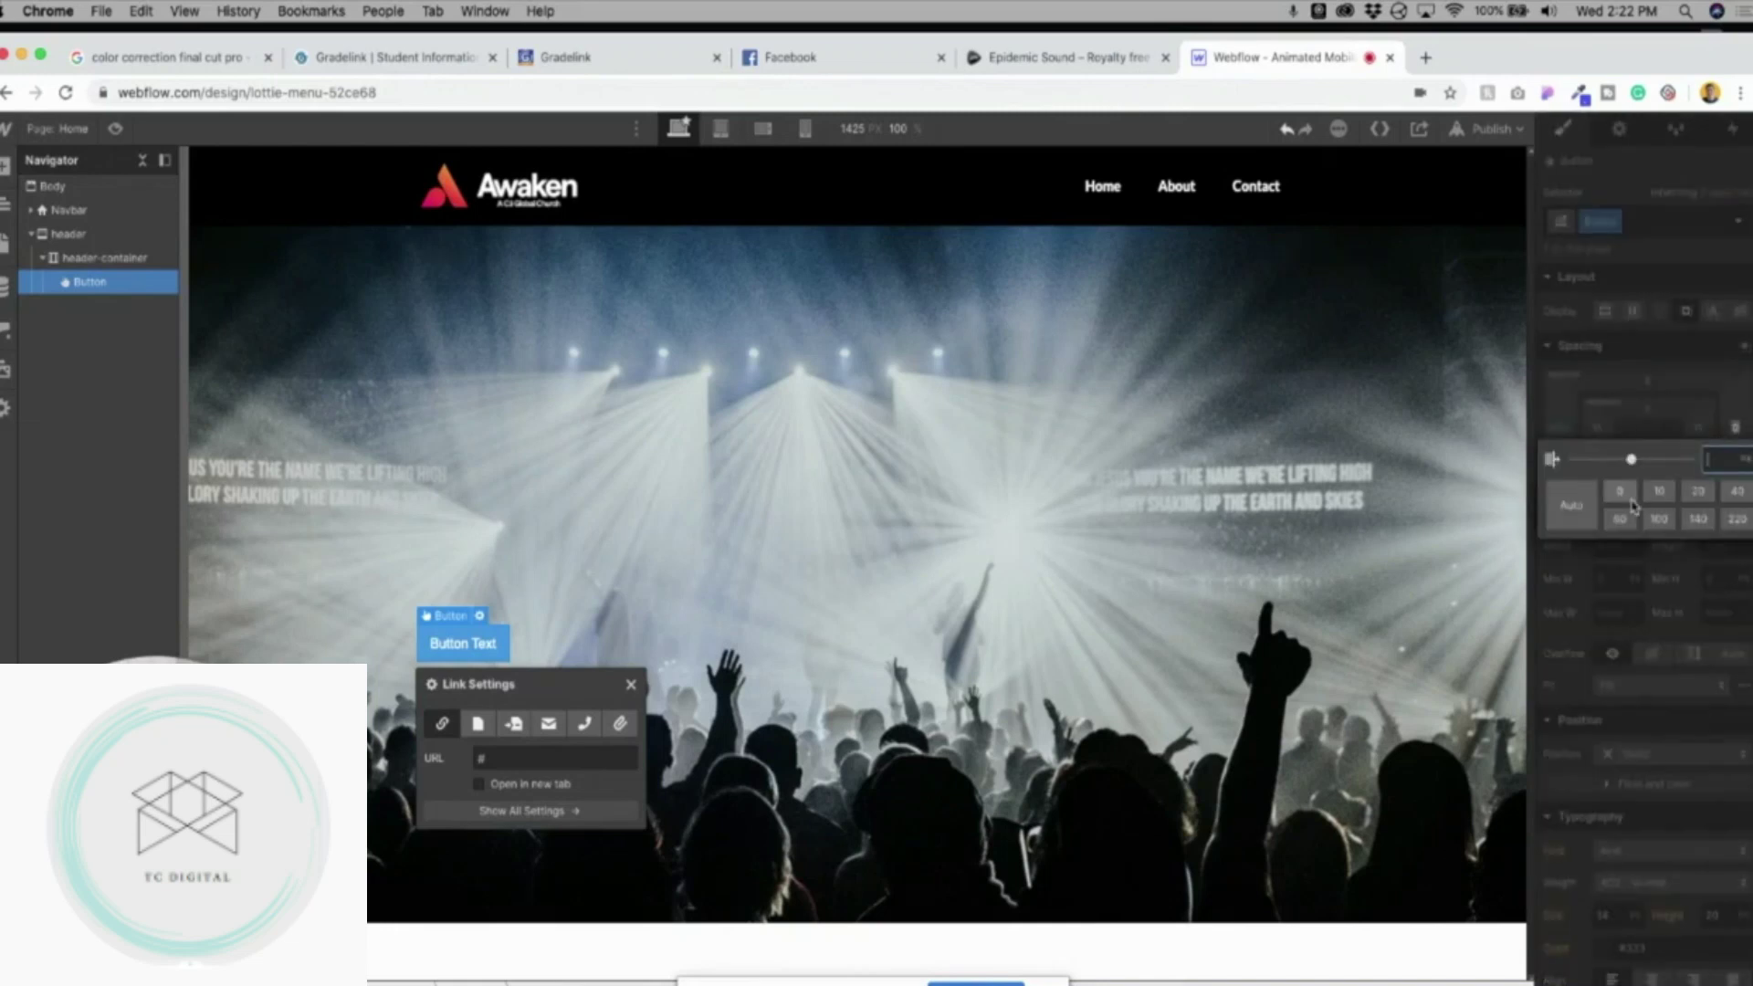
{"action": "left_click", "coordinate": [1577, 508]}
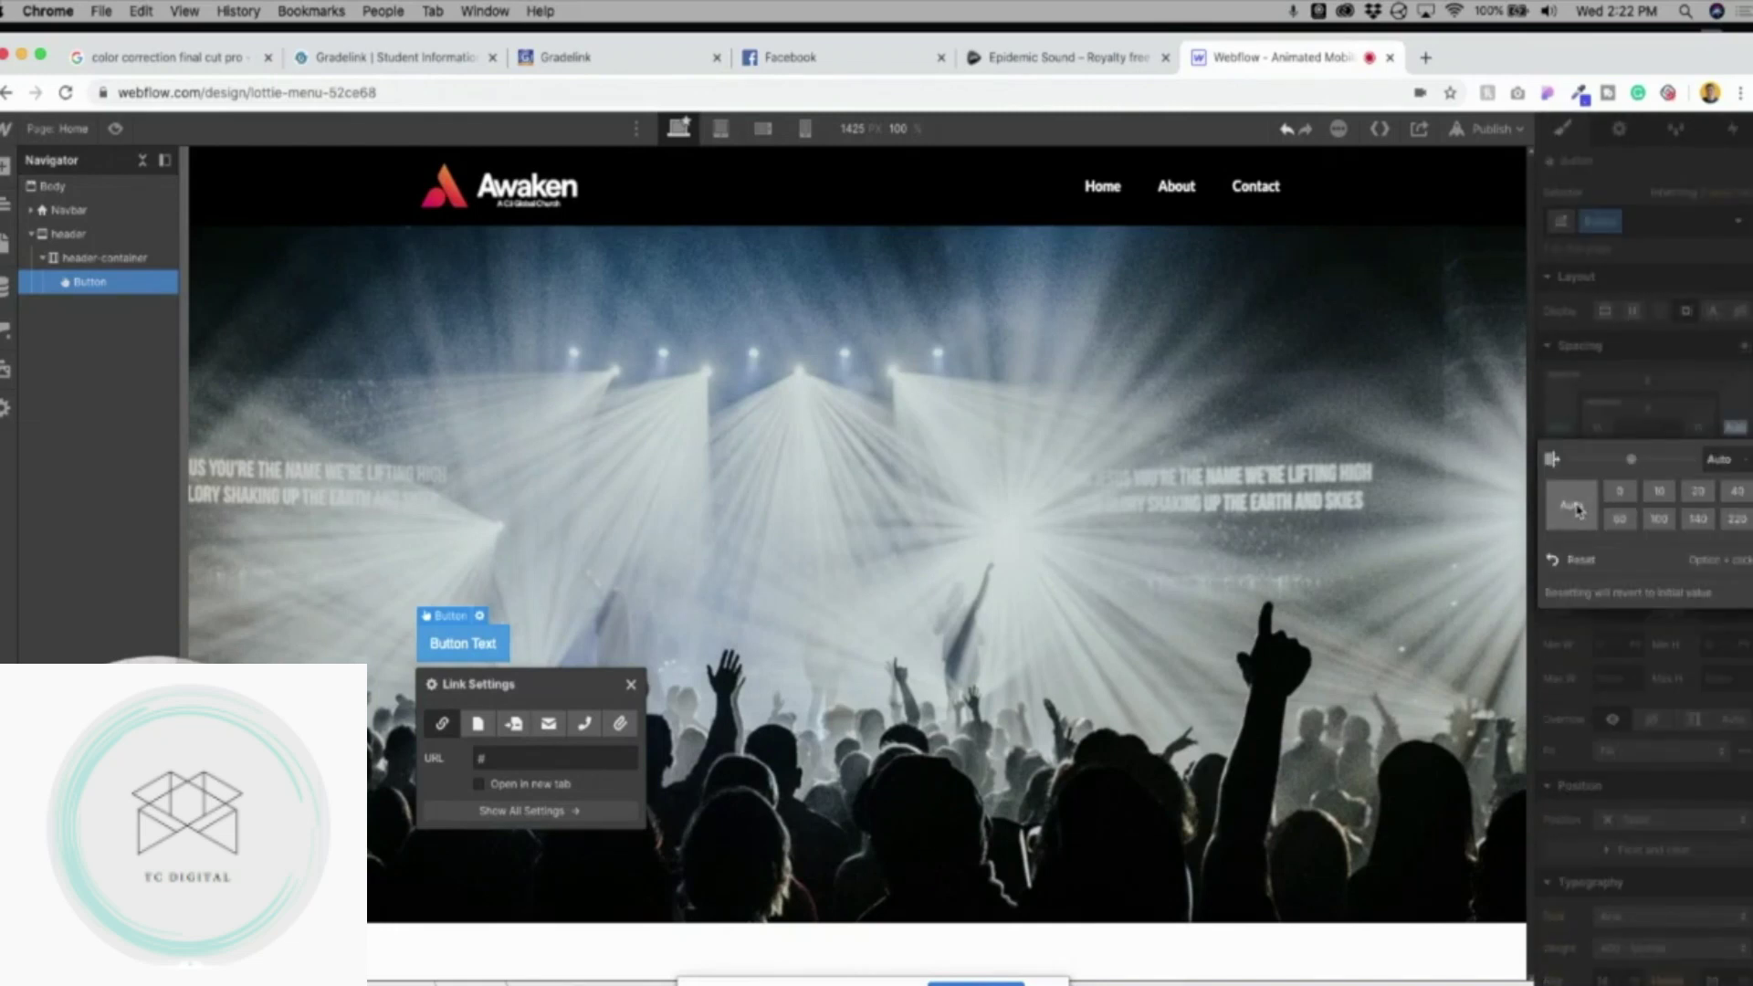
Set the header container's display to block and its text alignment to center.
{"action": "left_click", "coordinate": [107, 259]}
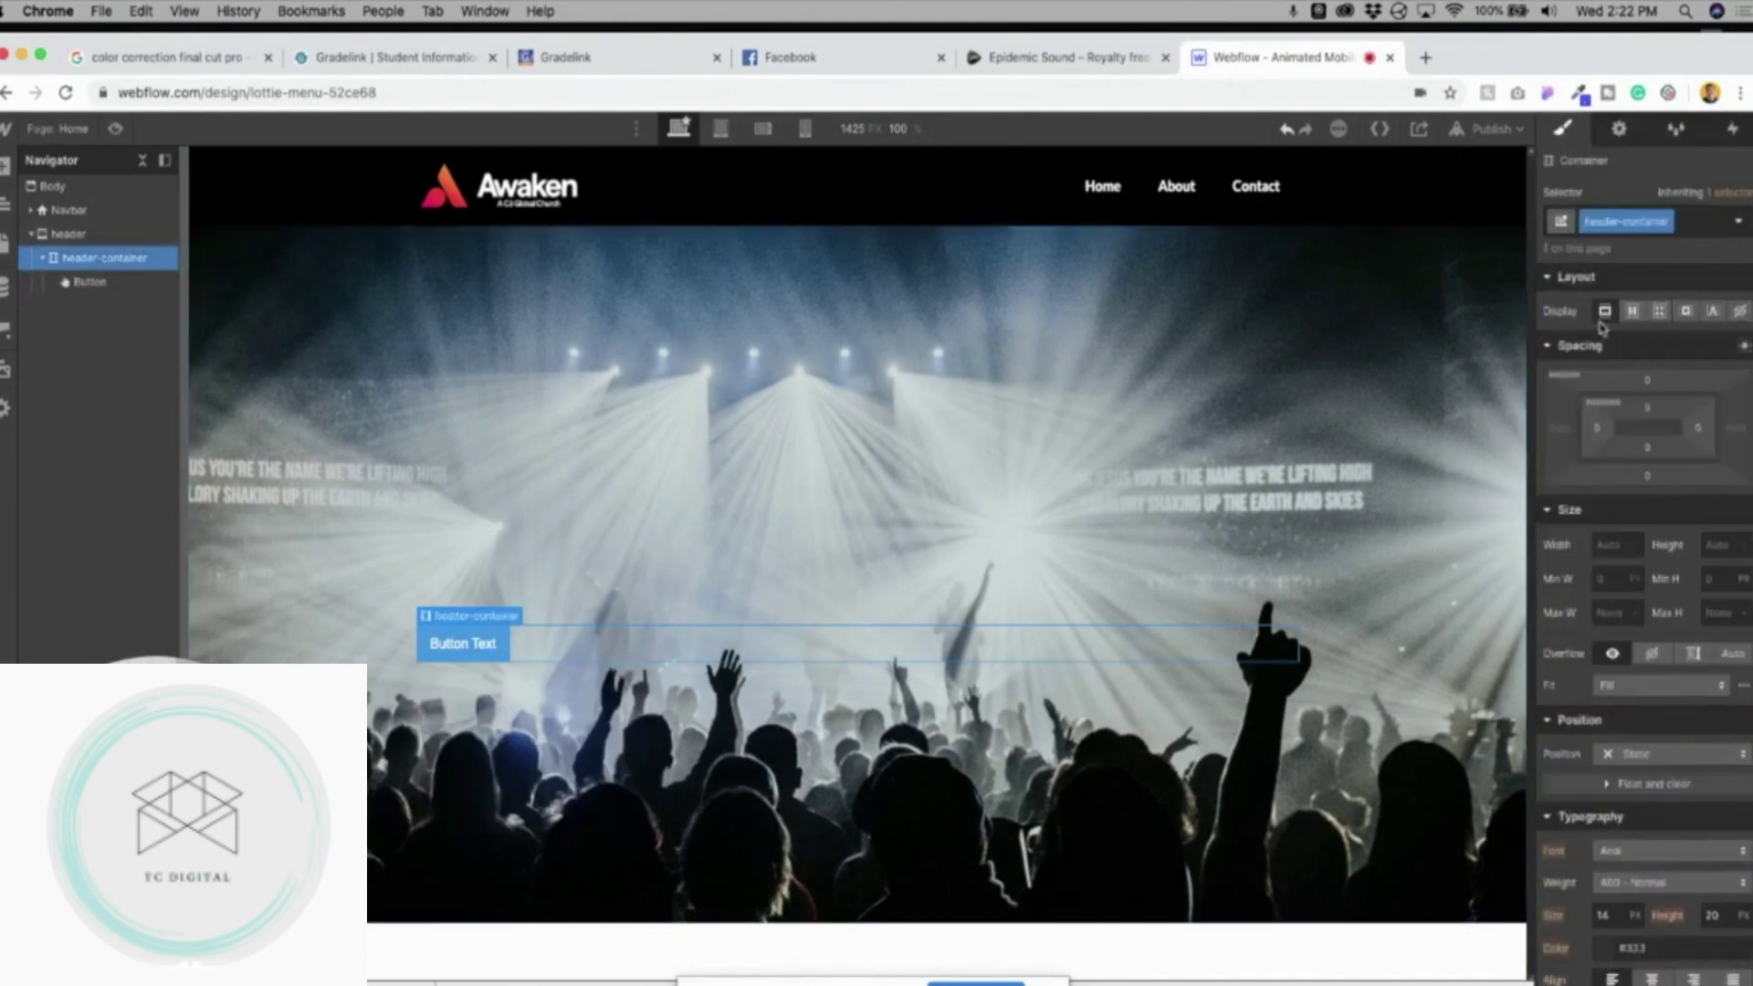
{"action": "left_click", "coordinate": [1632, 313]}
{"action": "left_click", "coordinate": [1604, 311]}
{"action": "left_click", "coordinate": [1653, 978]}
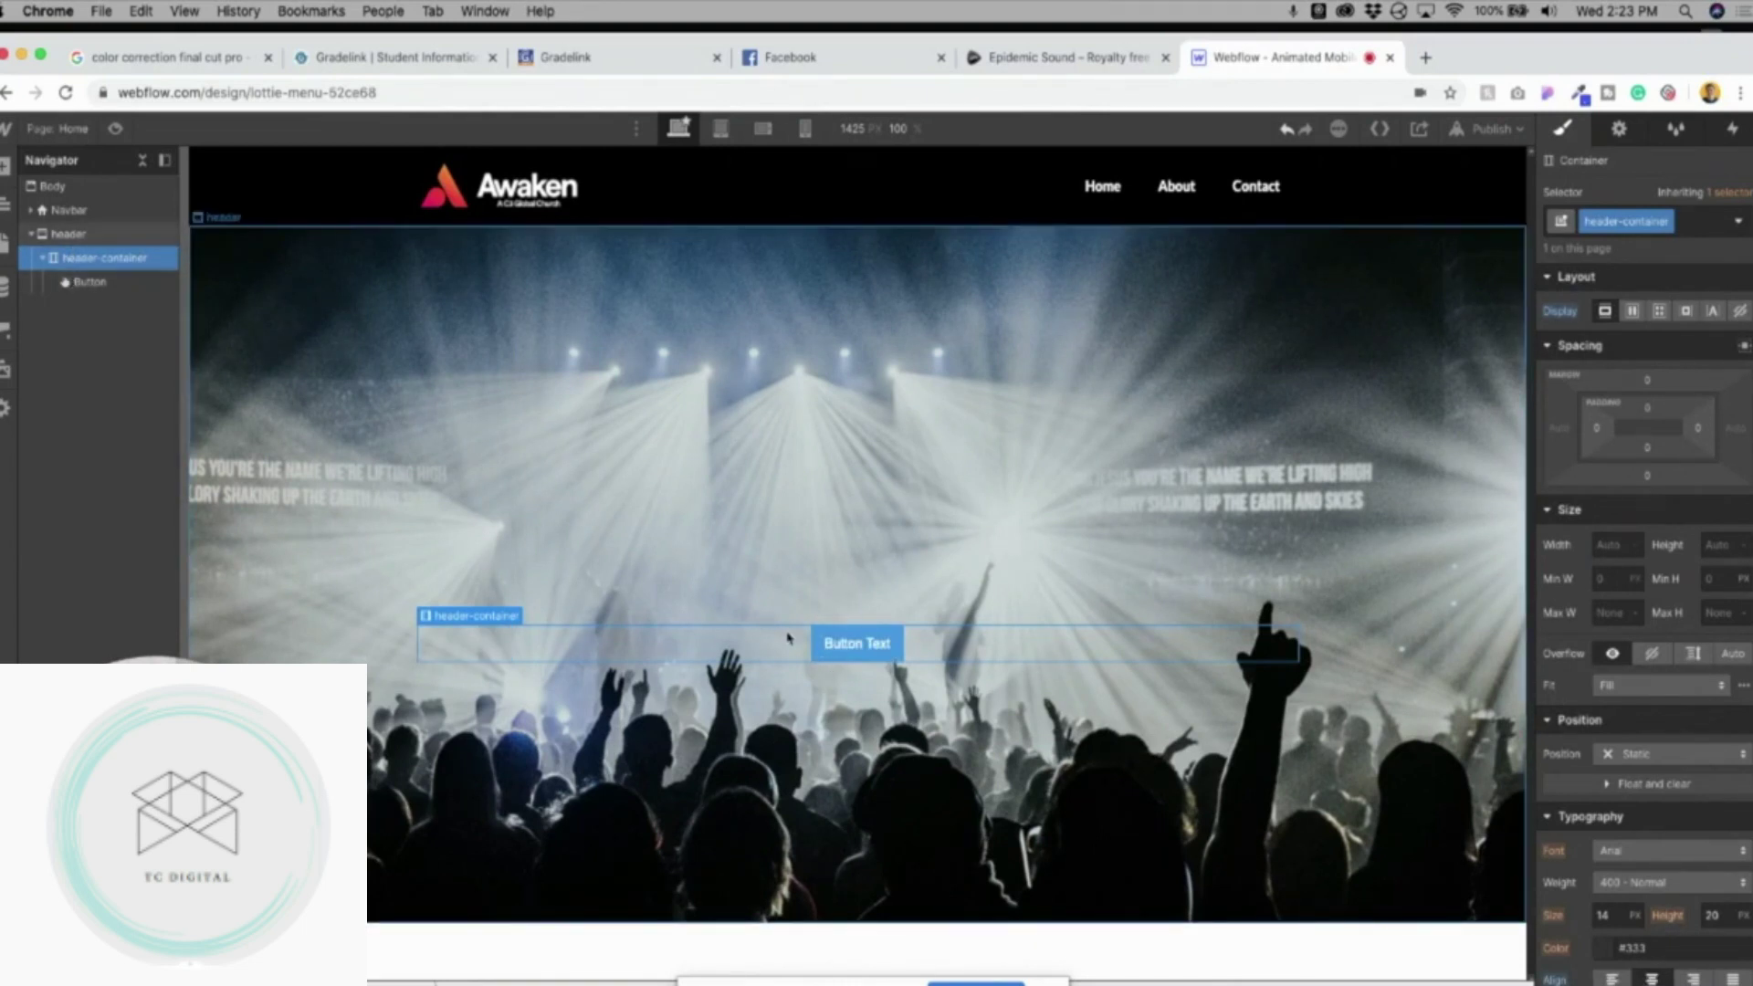
Set the button's top and bottom padding to 15 px each.
{"action": "left_click", "coordinate": [822, 654]}
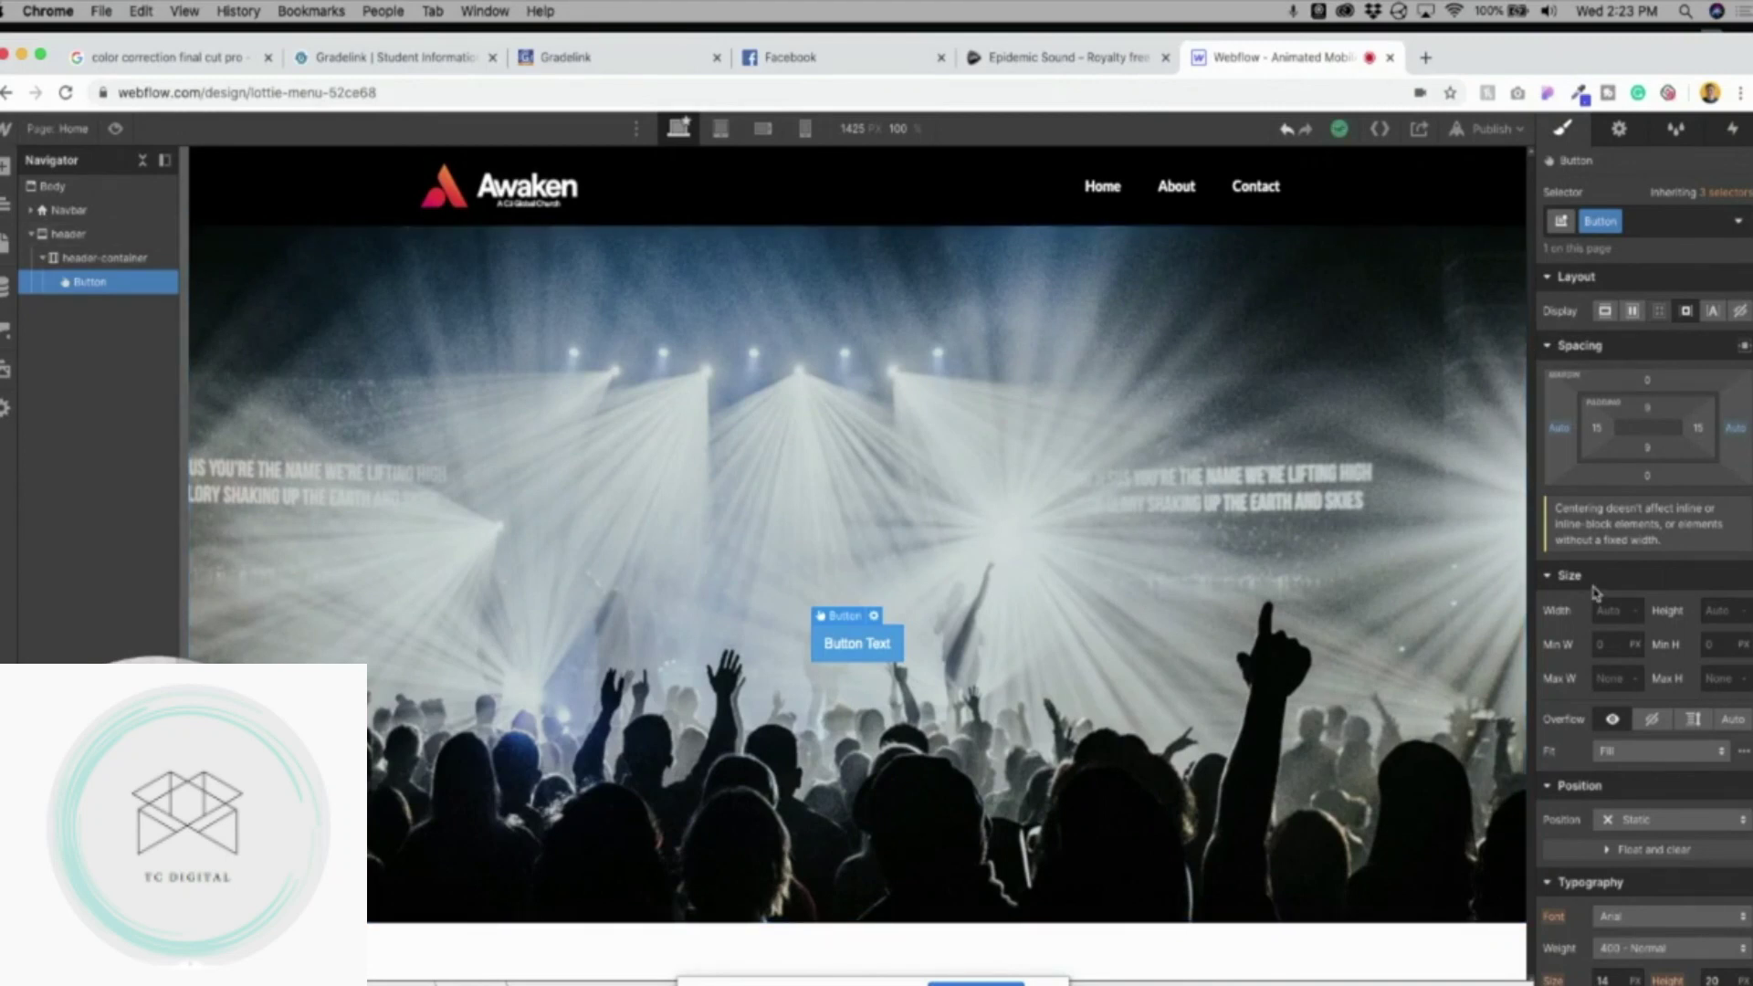
{"action": "scroll", "coordinate": [1633, 518], "scroll_direction": "down", "scroll_amount": 3}
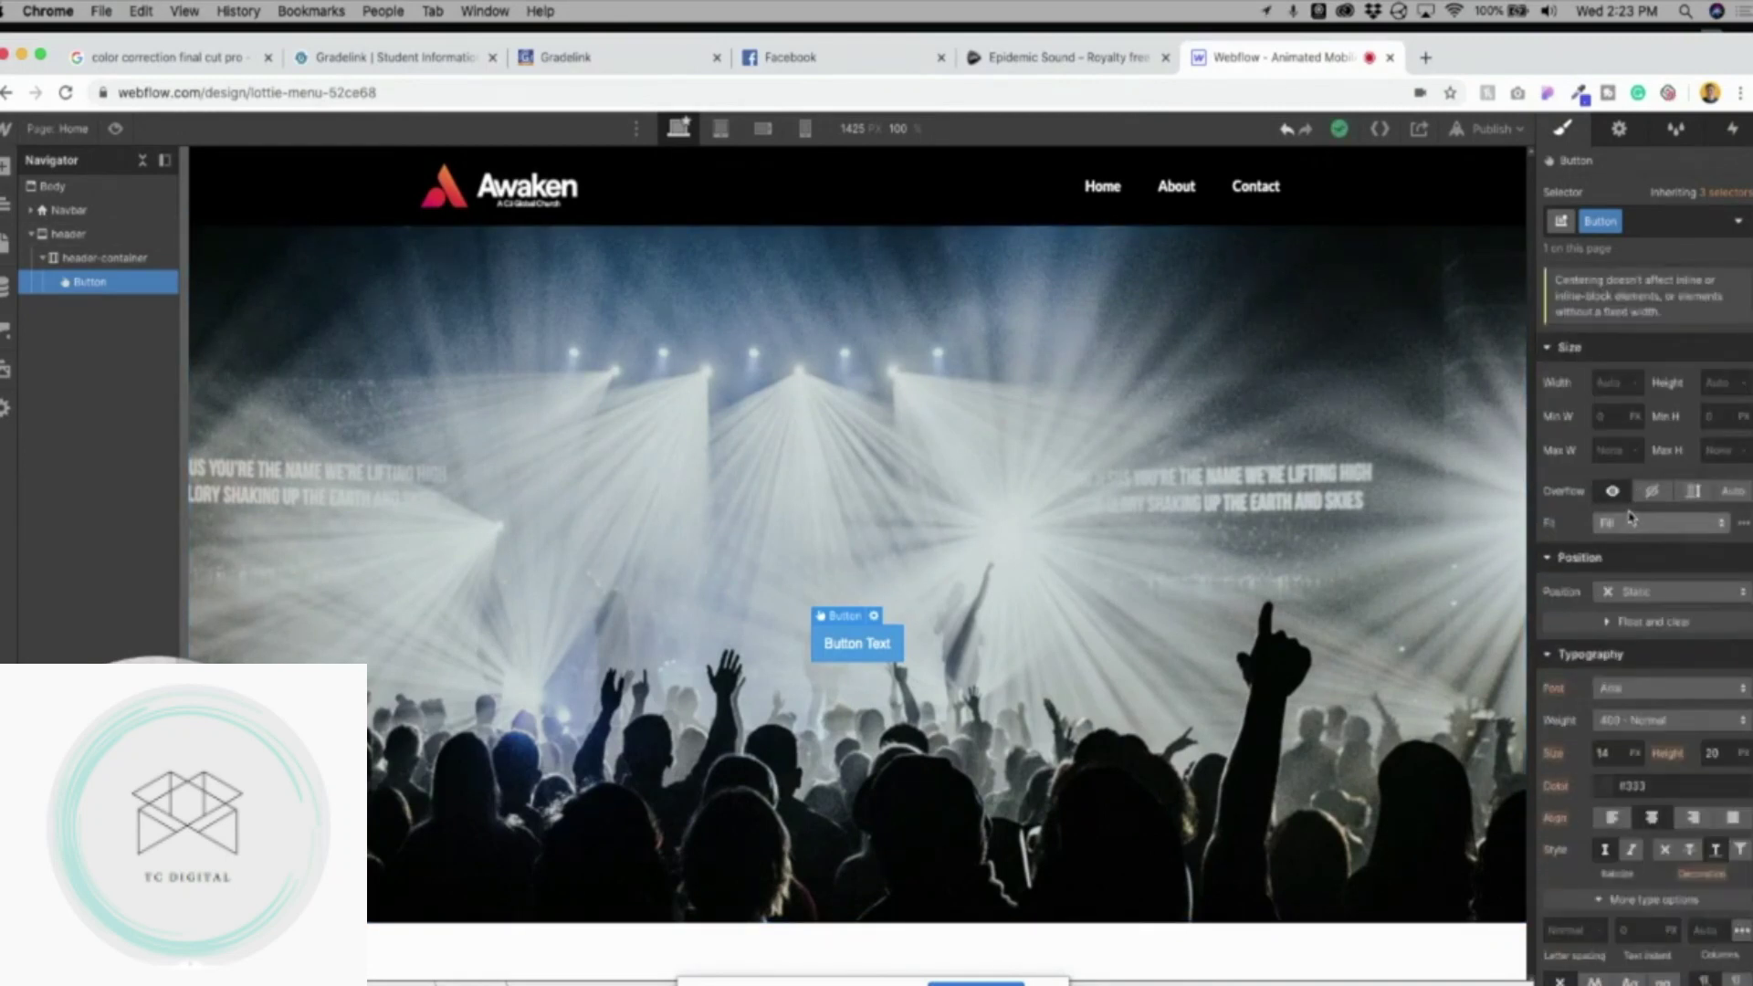
{"action": "scroll", "coordinate": [1646, 583], "scroll_direction": "up", "scroll_amount": 3}
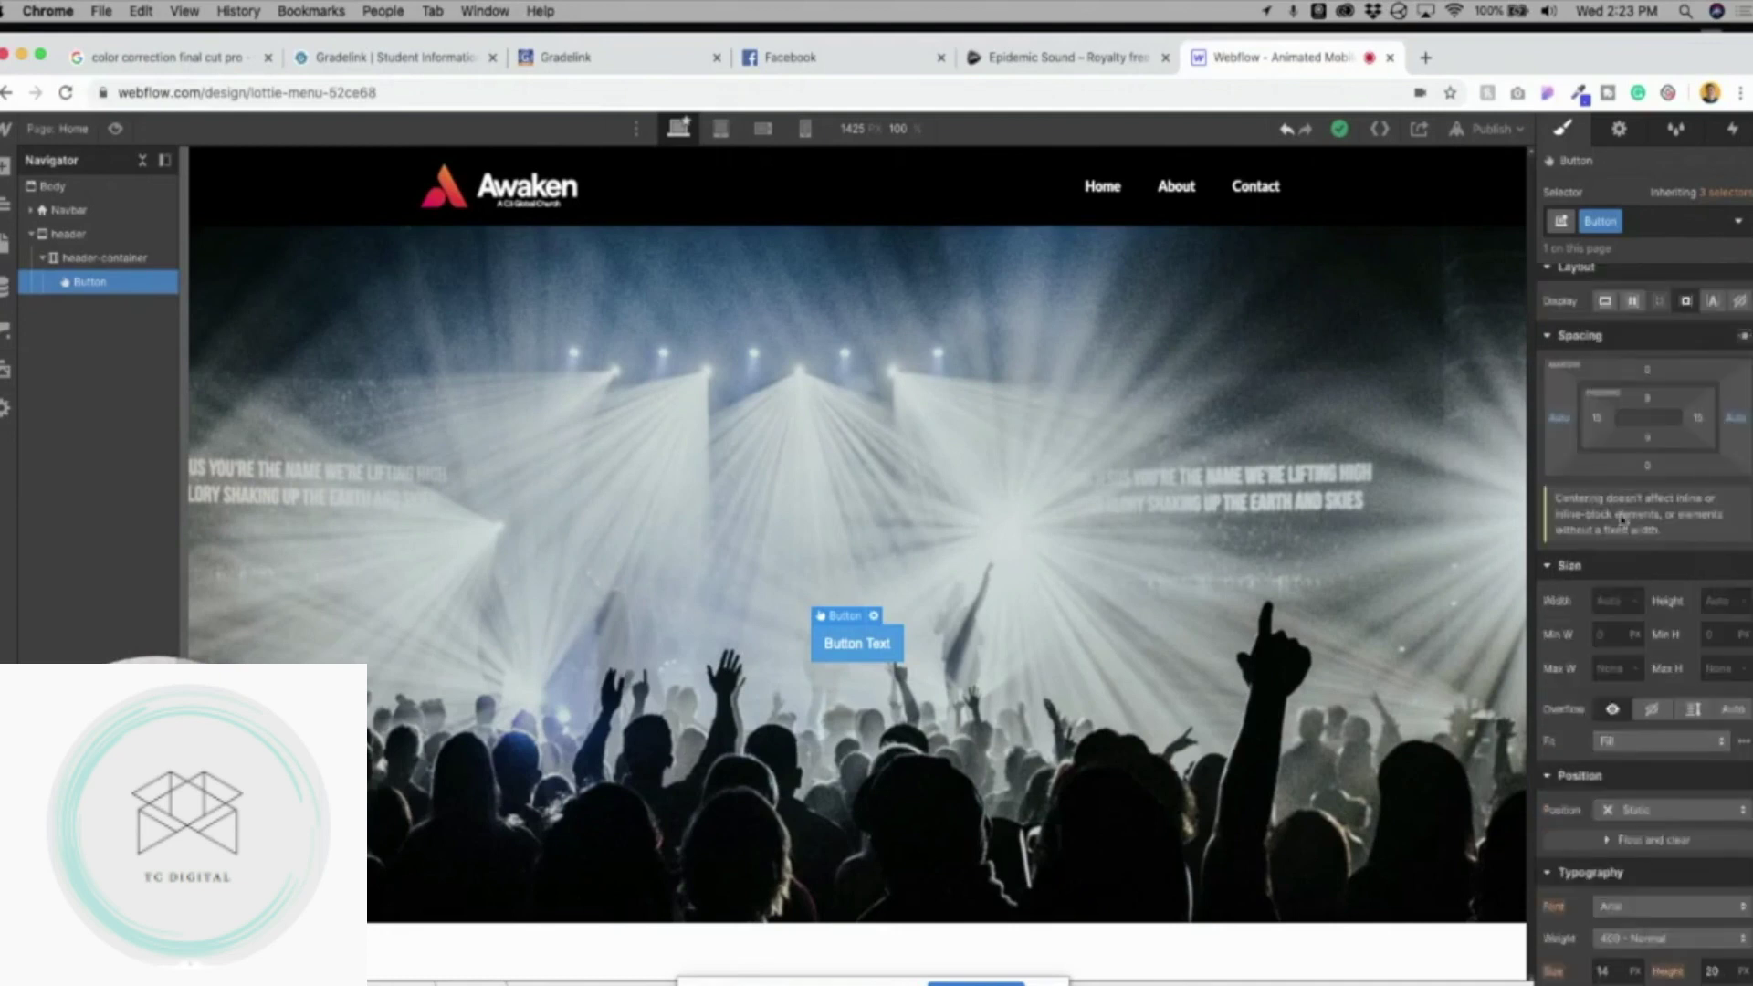
{"action": "left_click", "coordinate": [1649, 402]}
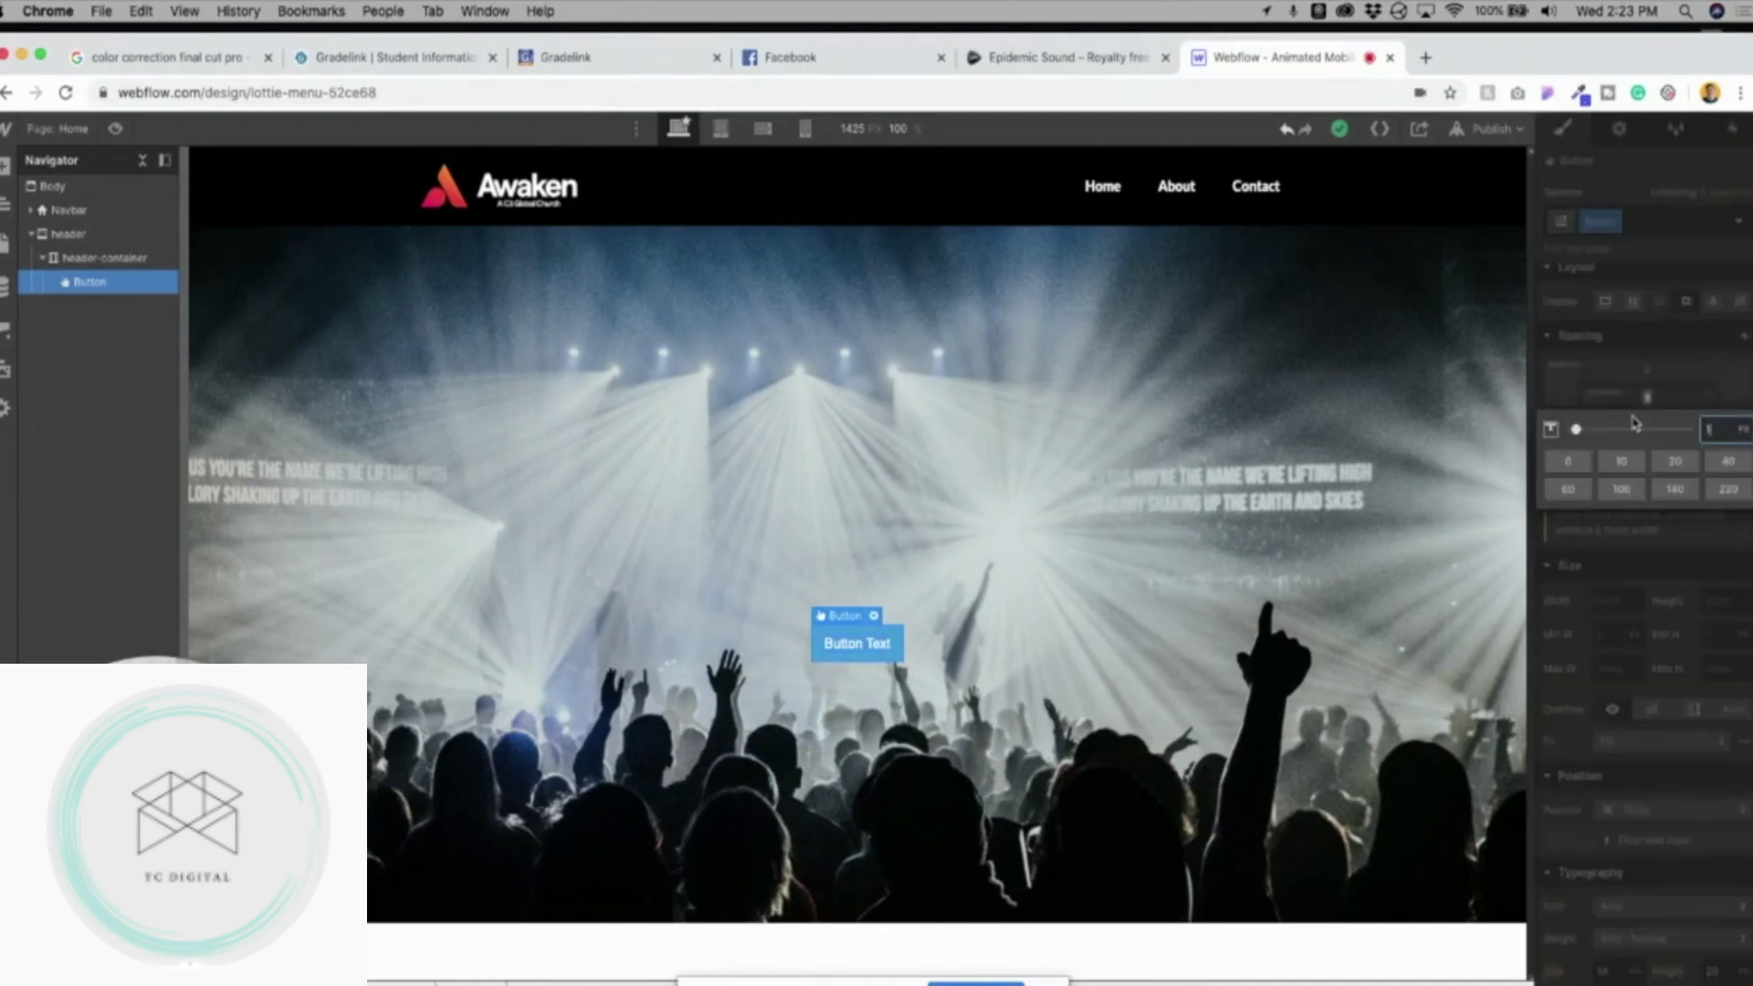
{"action": "key", "text": "Return"}
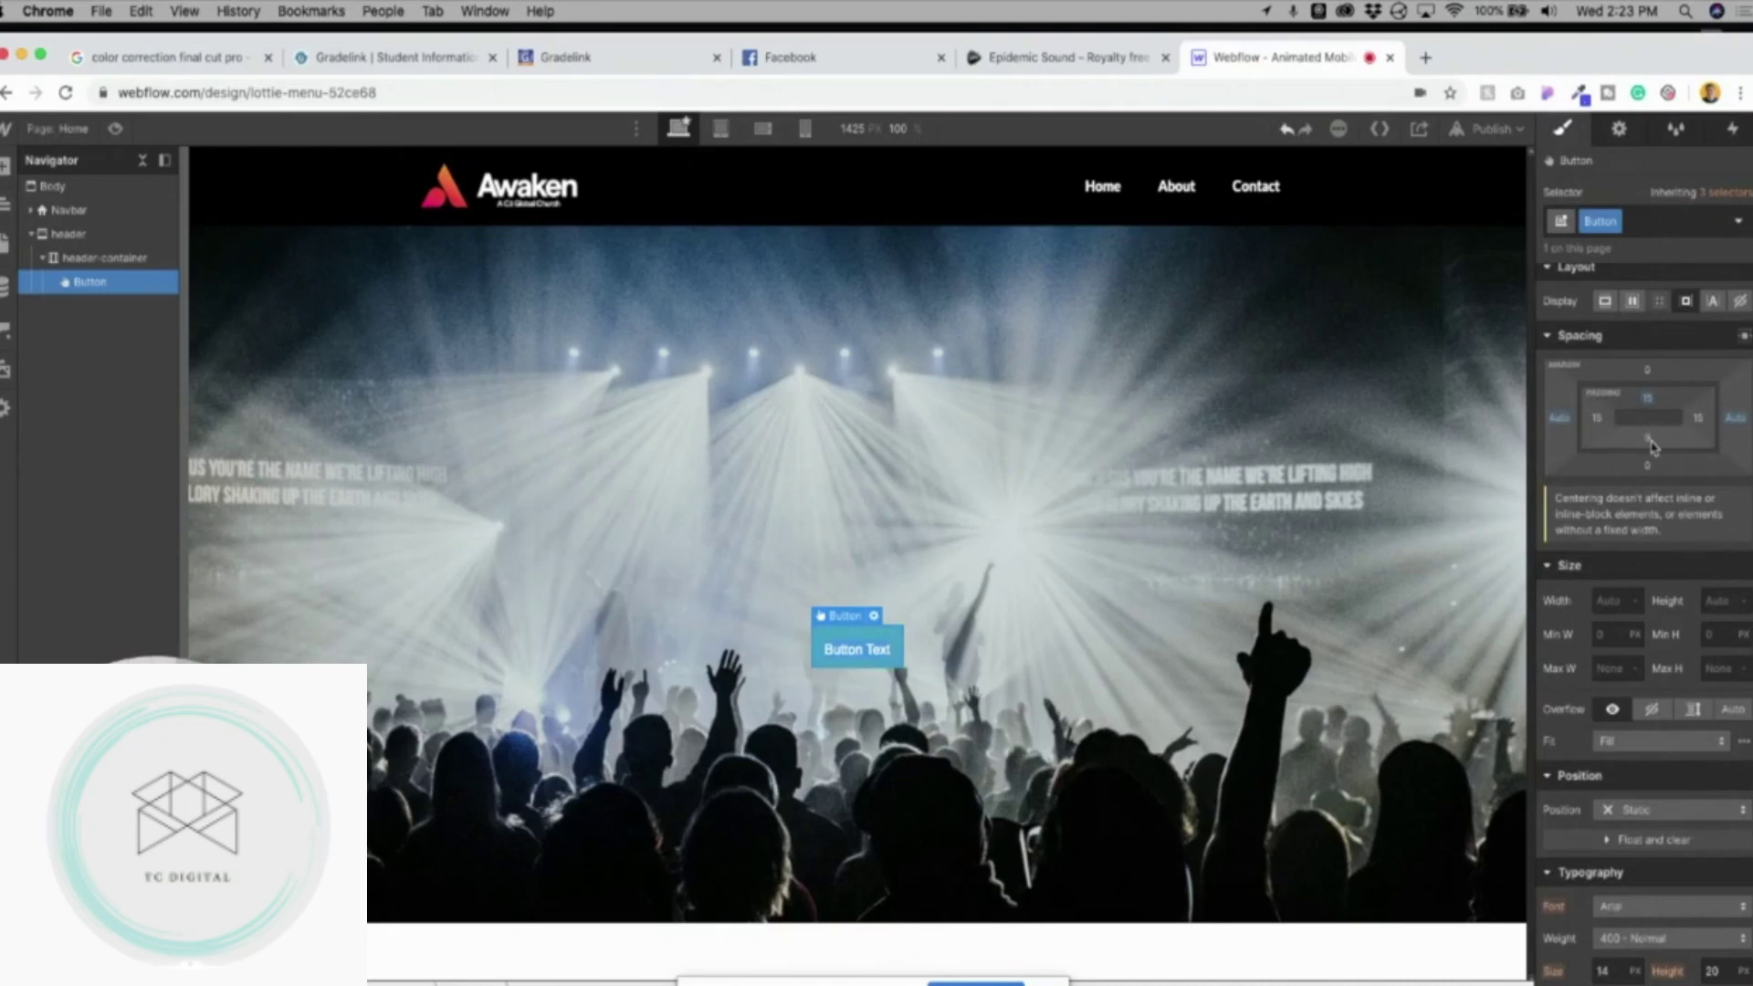
{"action": "left_click", "coordinate": [1649, 440]}
{"action": "type", "text": "2"}
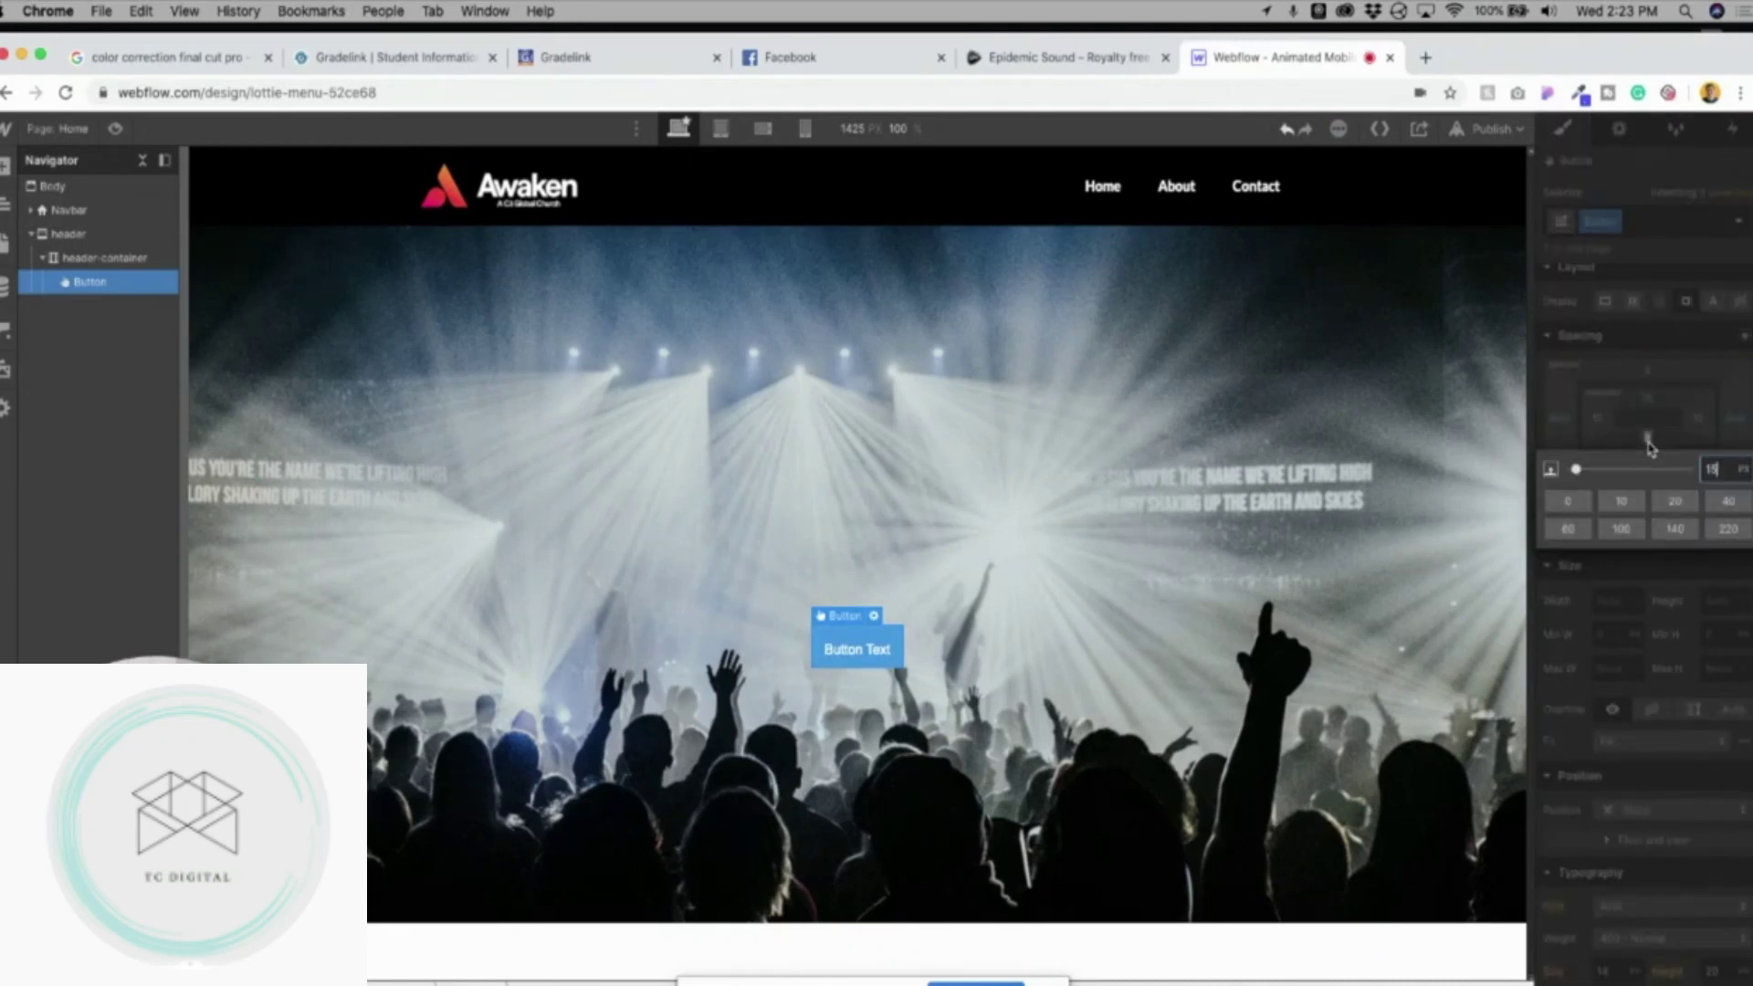
{"action": "type", "text": "5"}
{"action": "key", "text": "Return"}
Set the button's right padding to 30 px and increase it to 40 px.
{"action": "left_click", "coordinate": [1698, 420]}
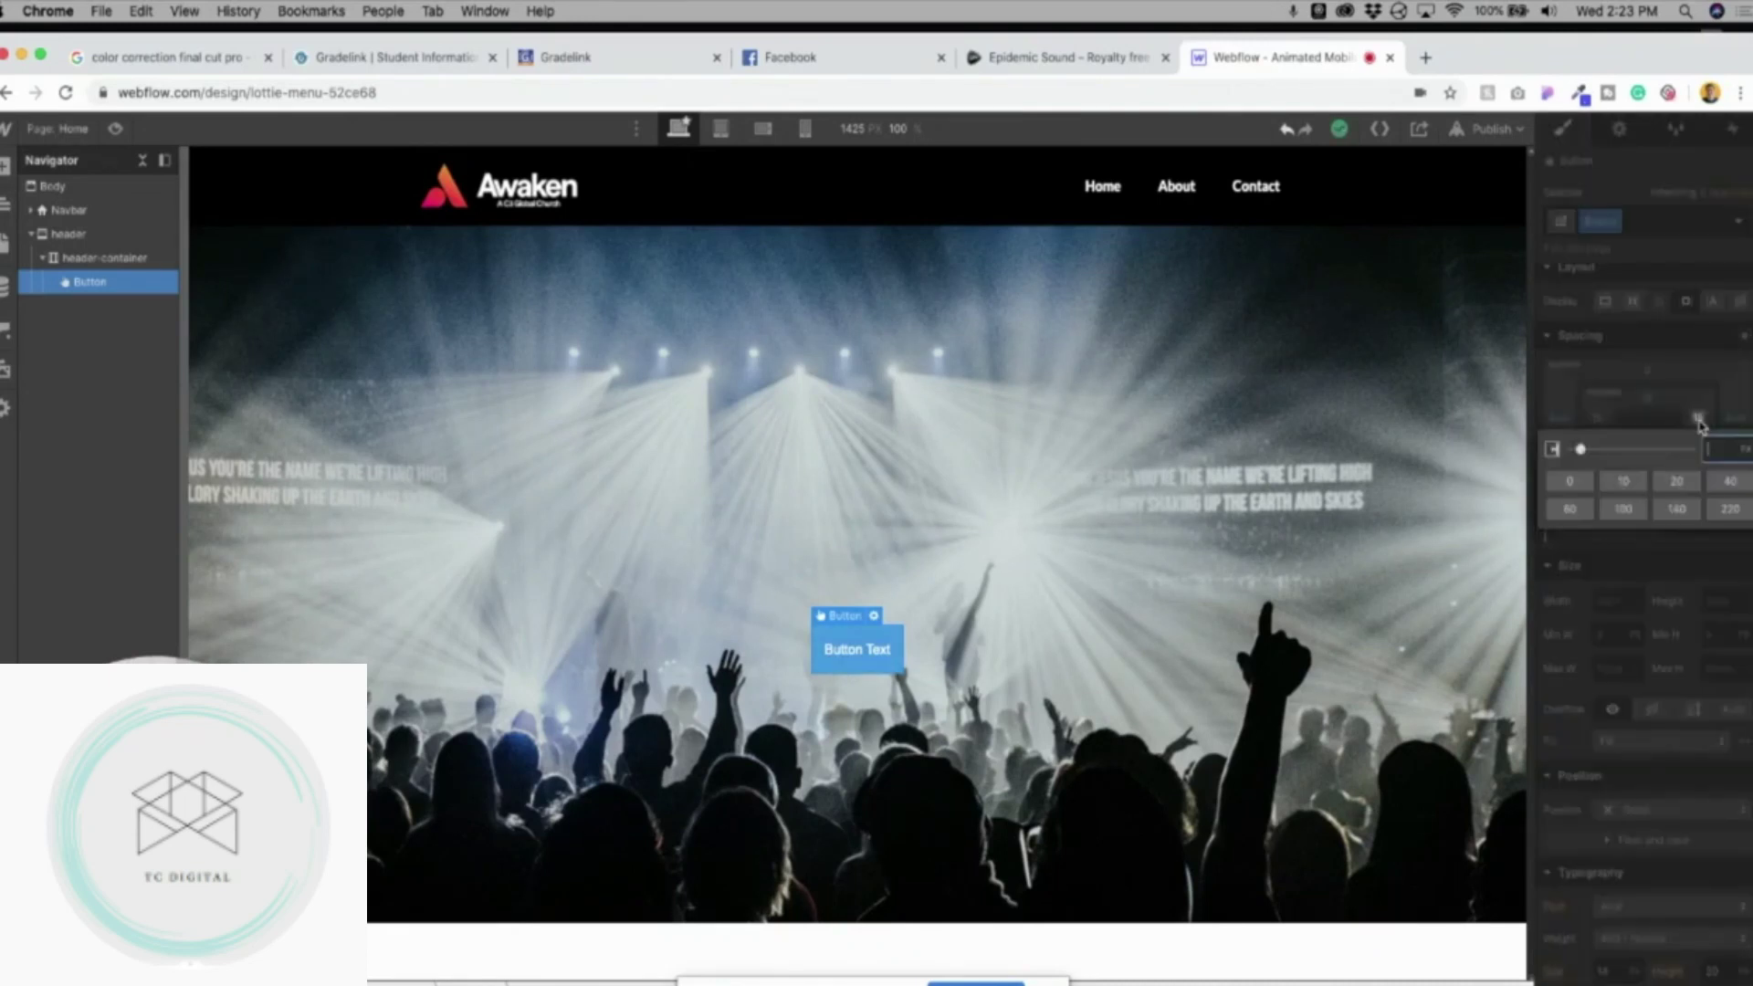
{"action": "key", "text": "Return"}
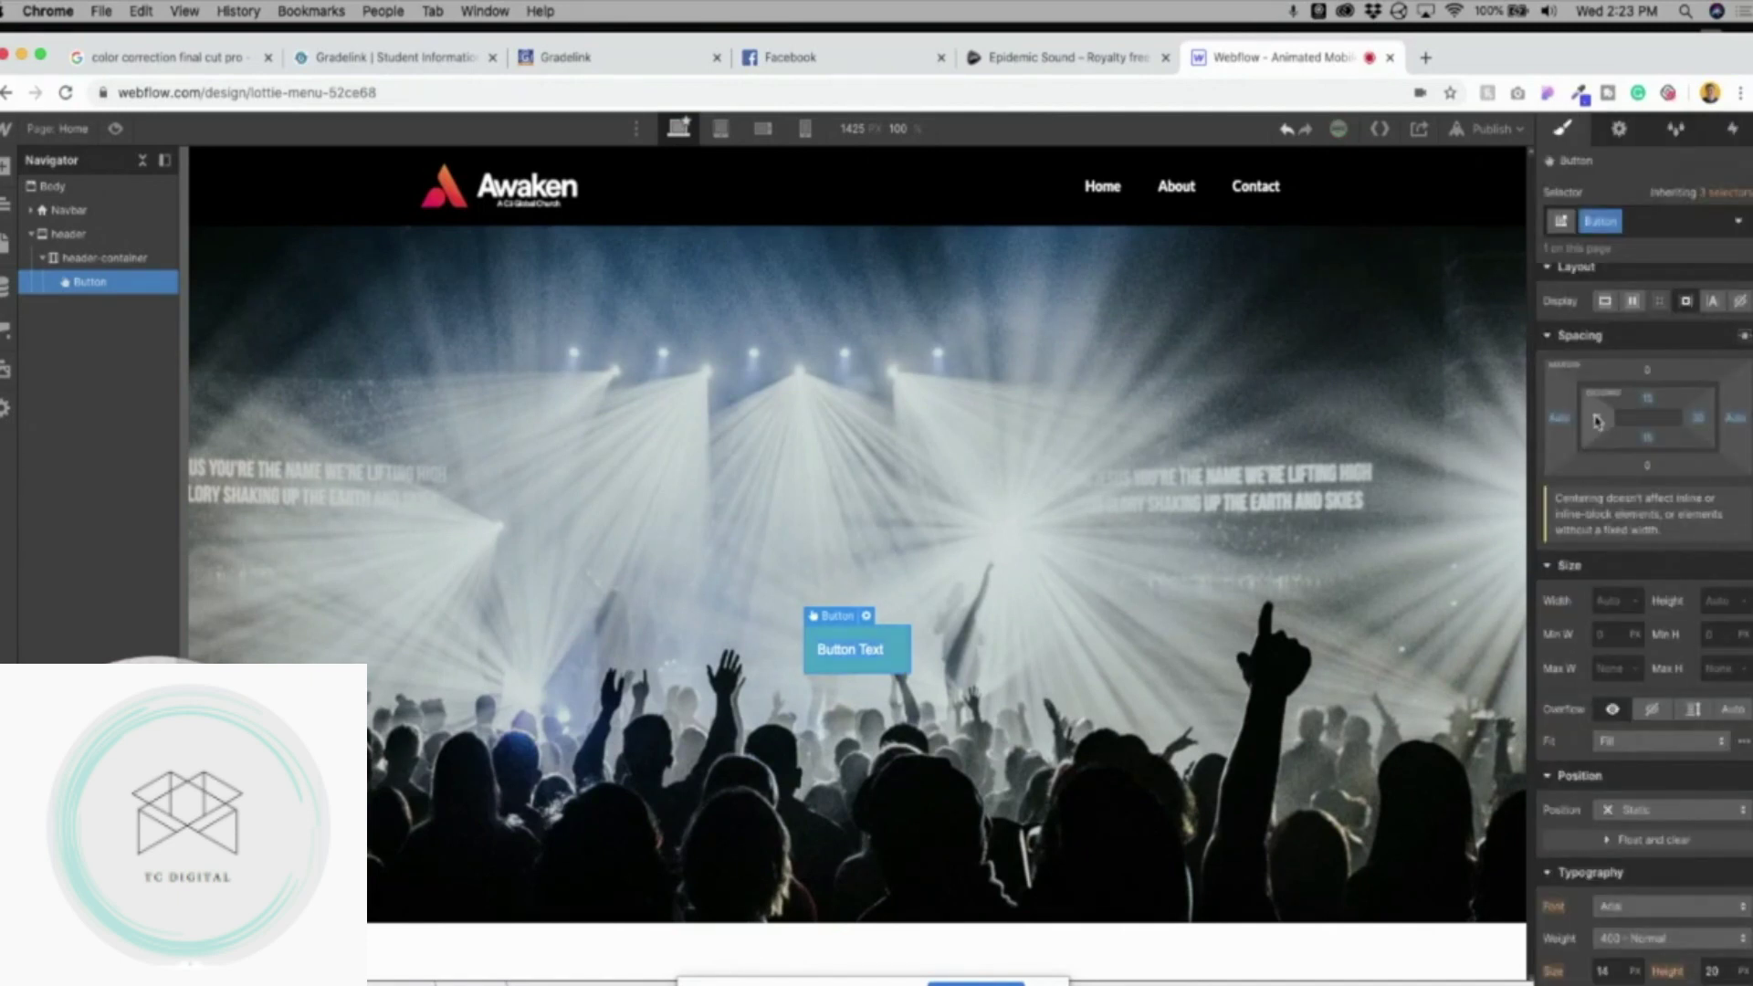
{"action": "left_click", "coordinate": [1698, 420]}
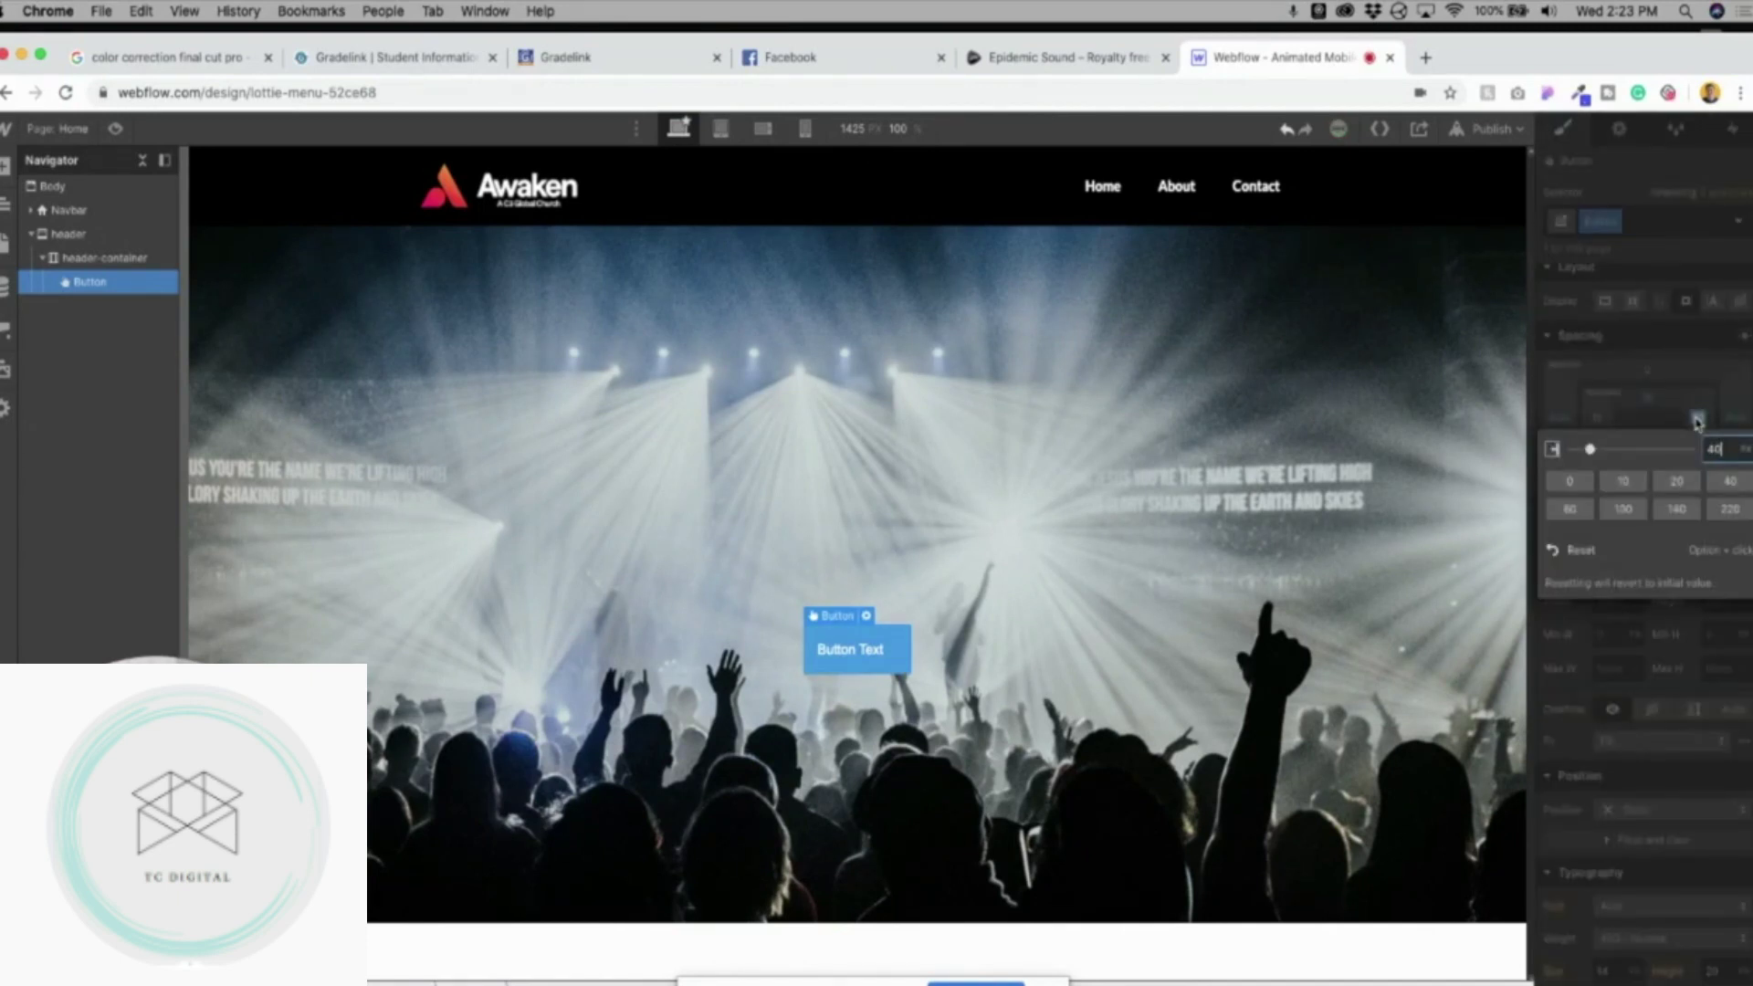
{"action": "key", "text": "Return"}
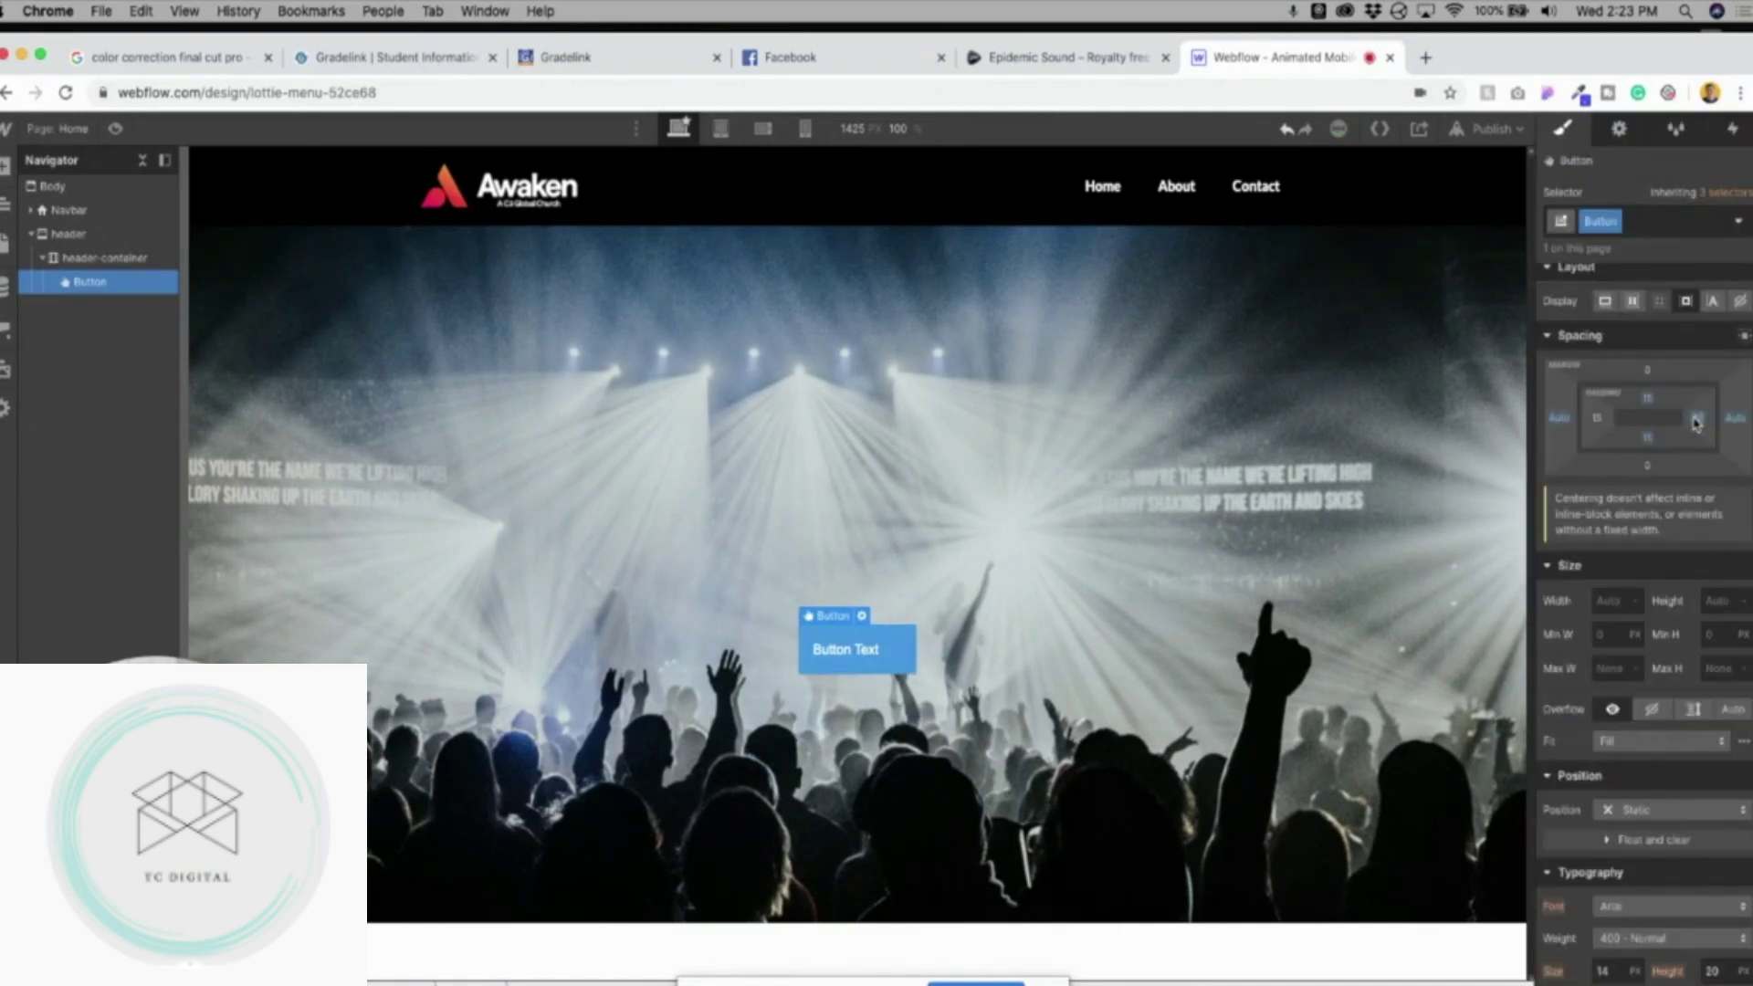
Set the button's left padding to 40 px.
{"action": "left_click", "coordinate": [1596, 420]}
{"action": "type", "text": "40"}
{"action": "key", "text": "Return"}
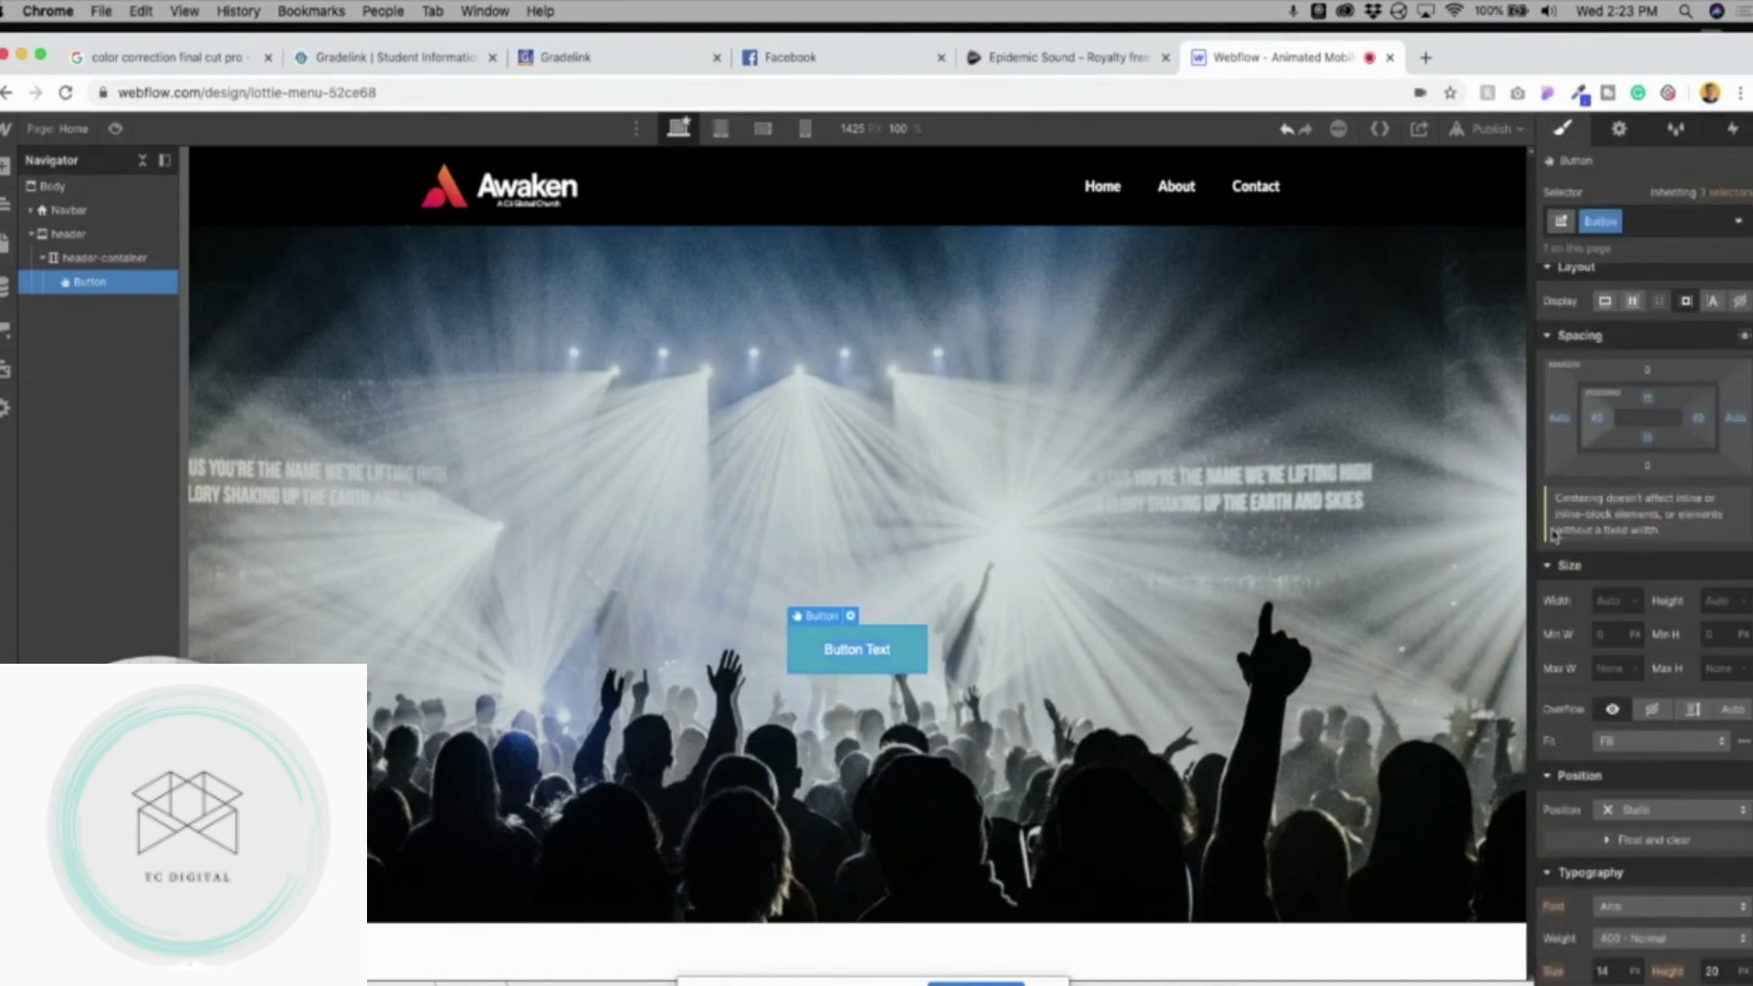
Check the font used by the Contact nav link and apply the same font, Lato, to the header button.
{"action": "scroll", "coordinate": [1655, 735], "scroll_direction": "down", "scroll_amount": 2}
{"action": "left_click", "coordinate": [1664, 788]}
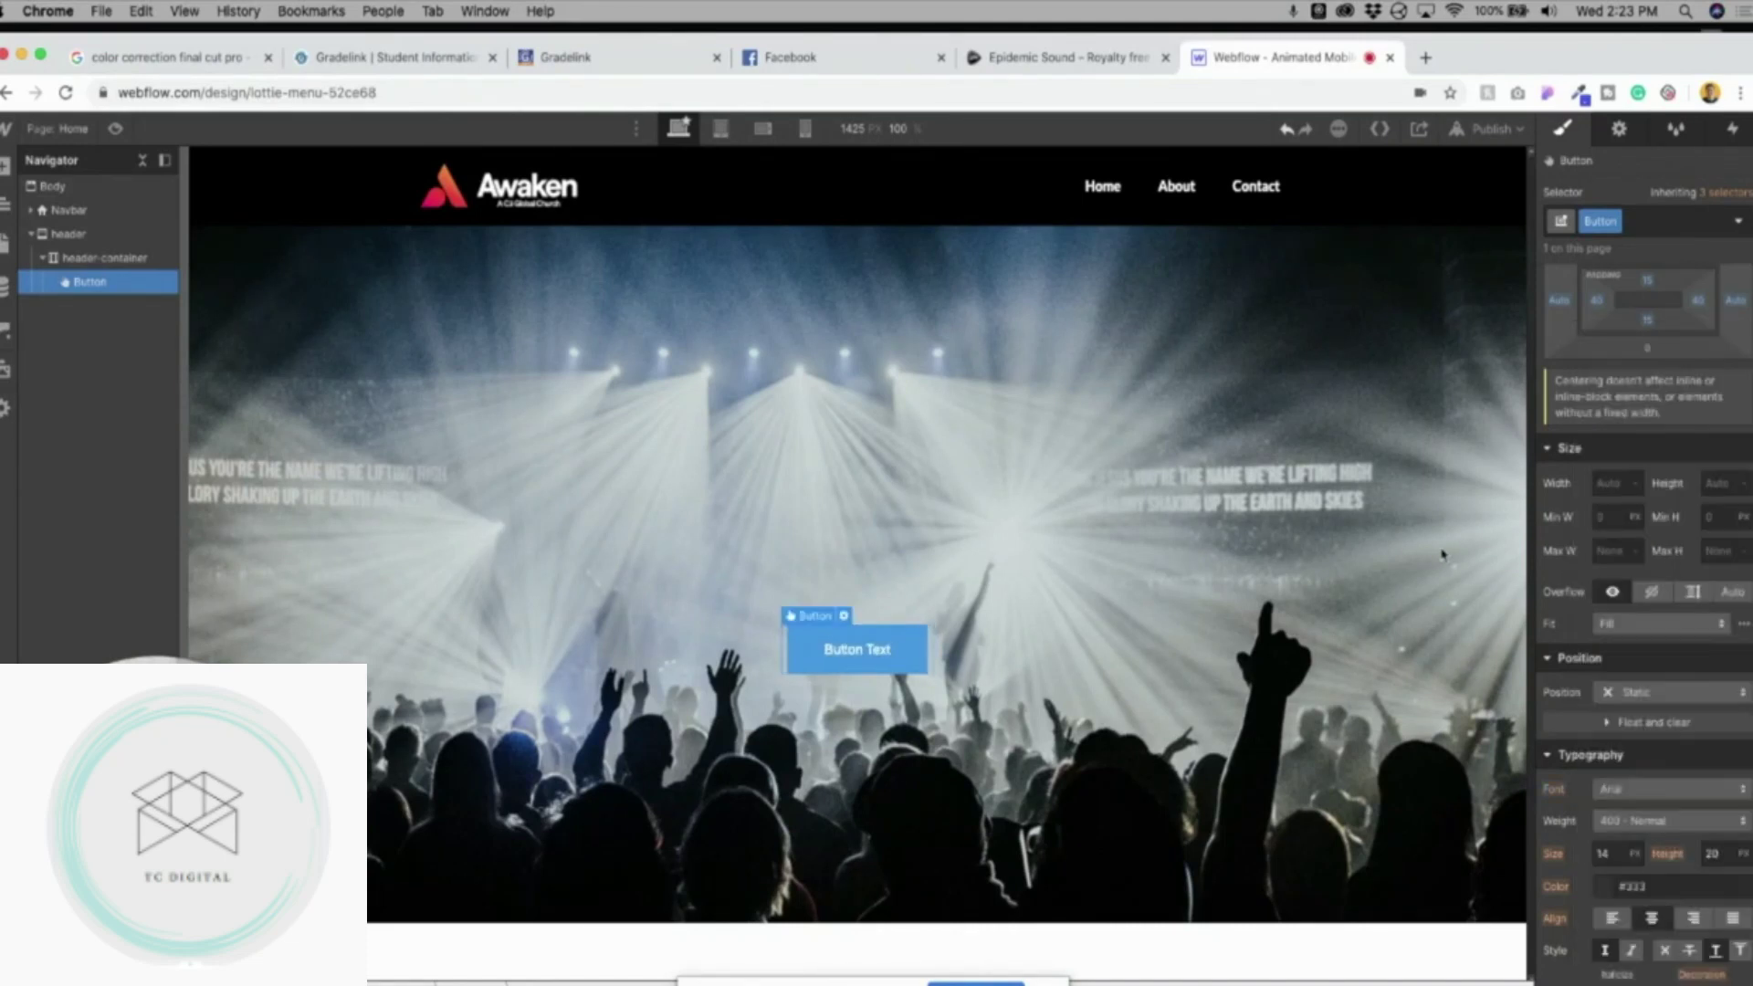
{"action": "left_click", "coordinate": [1241, 190]}
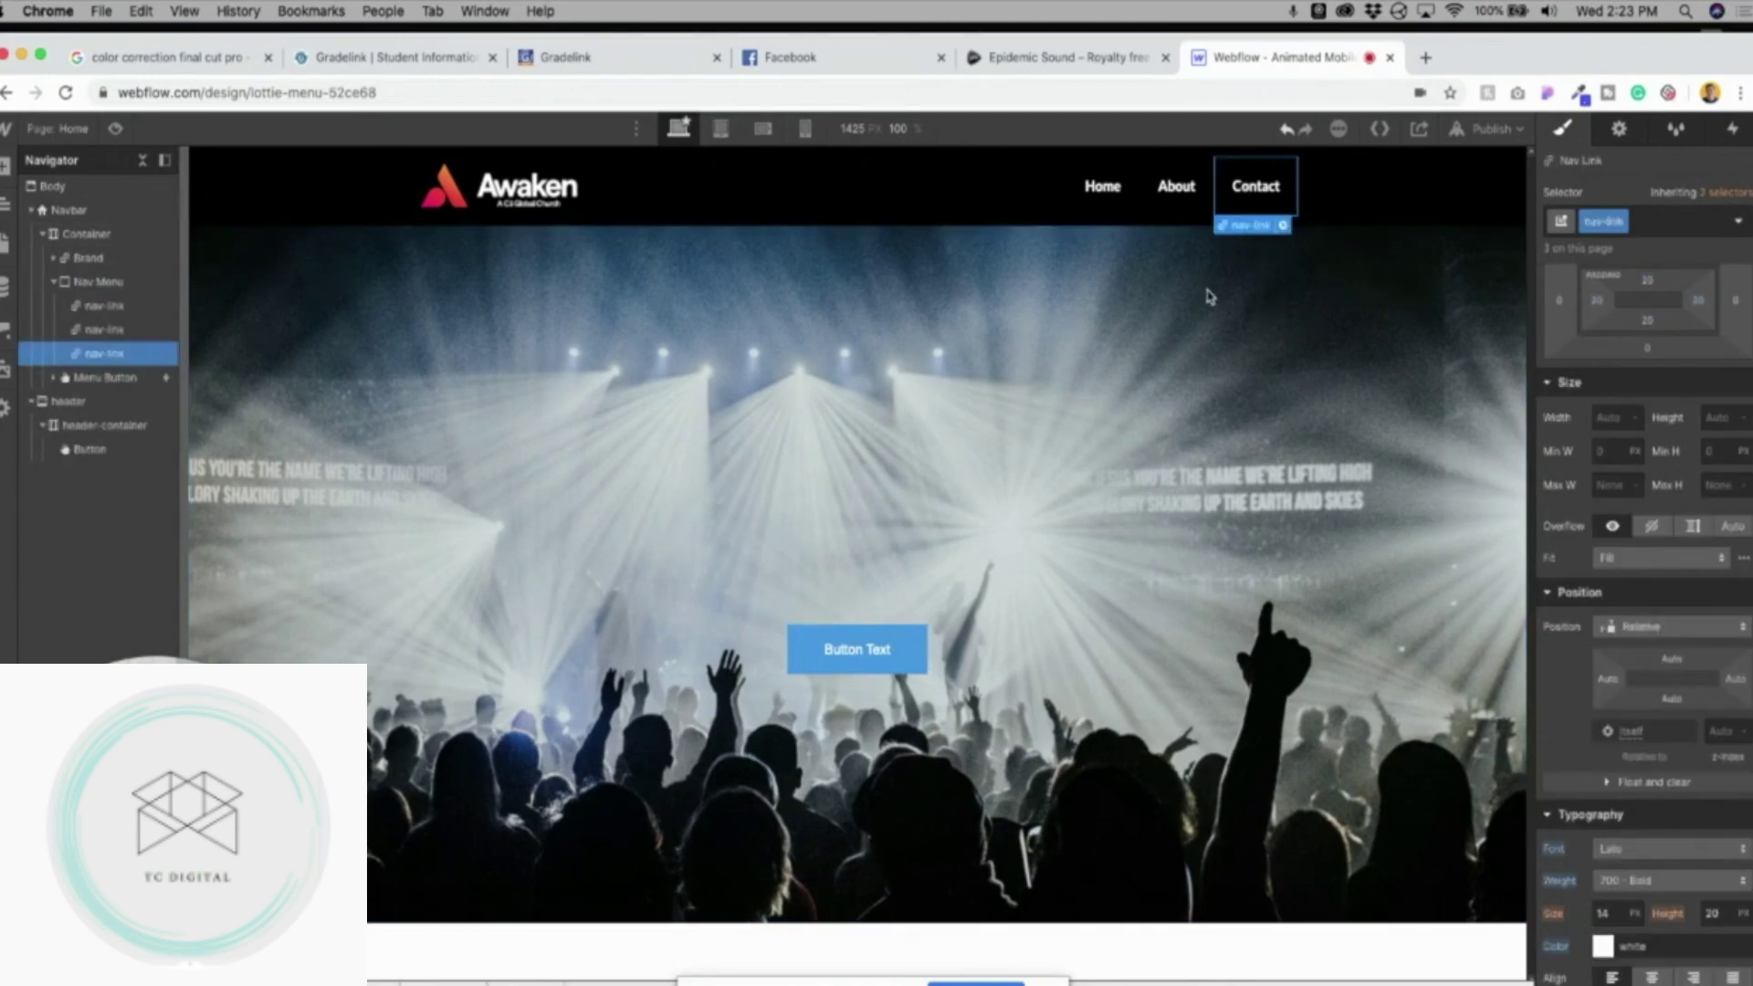
{"action": "left_click", "coordinate": [856, 648]}
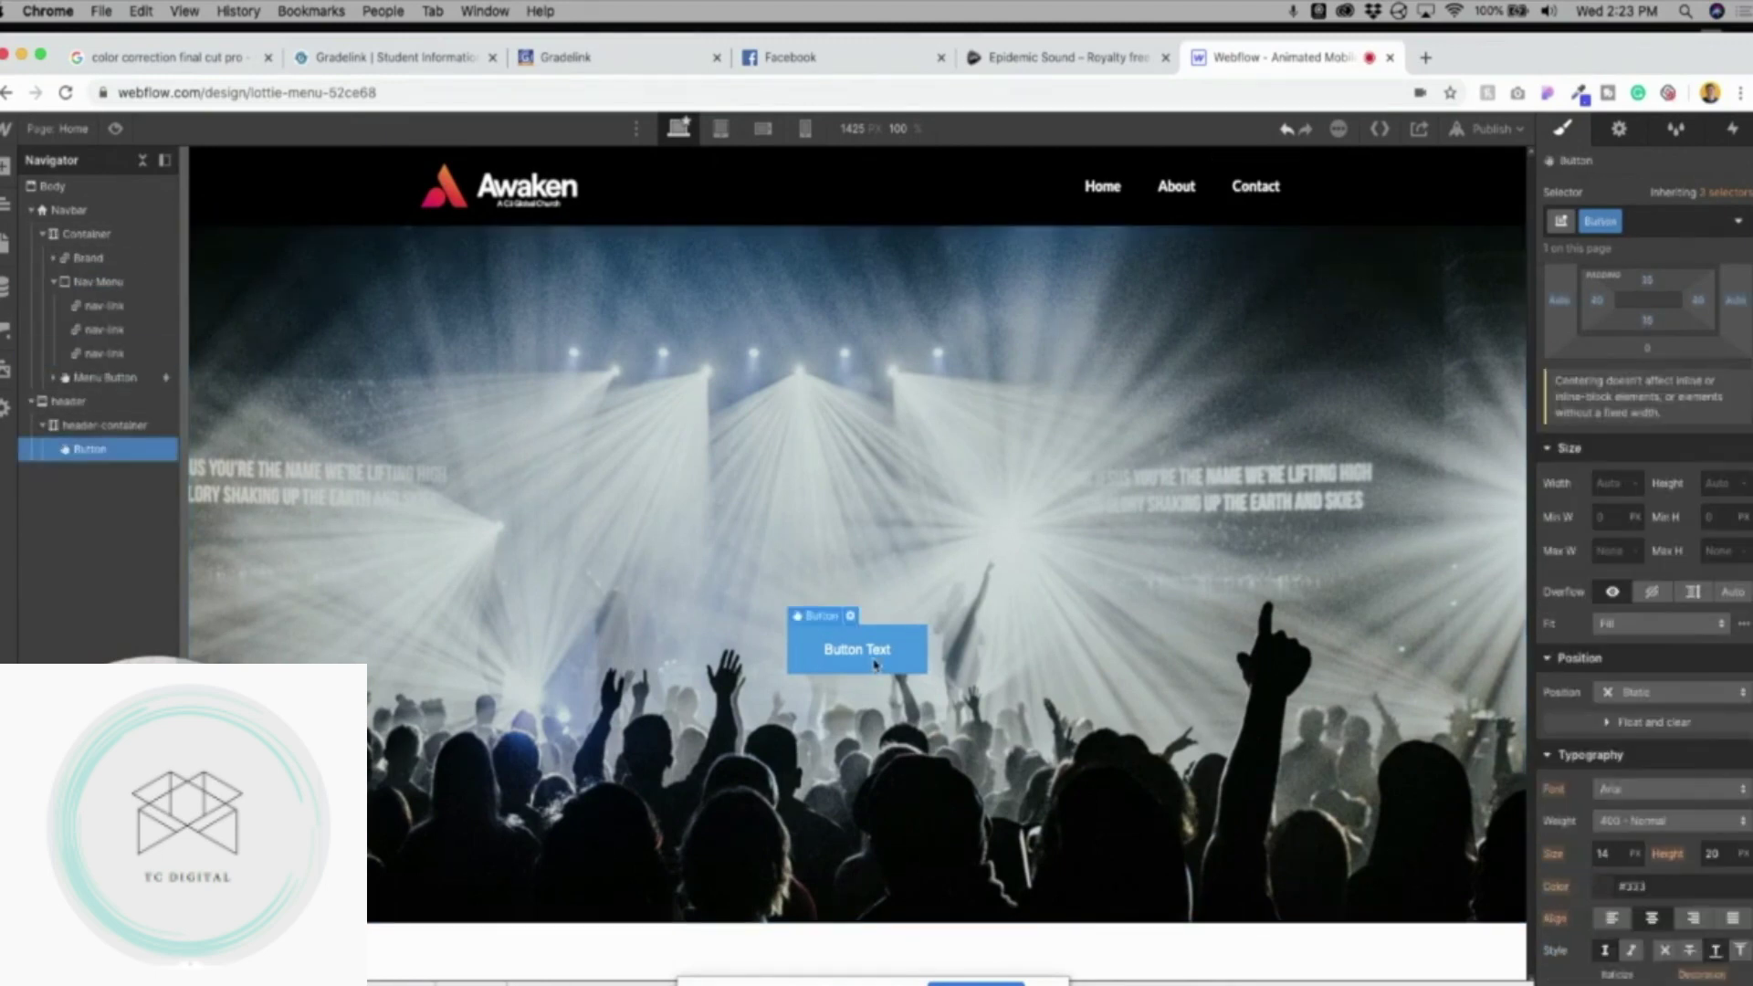
{"action": "left_click", "coordinate": [1607, 790]}
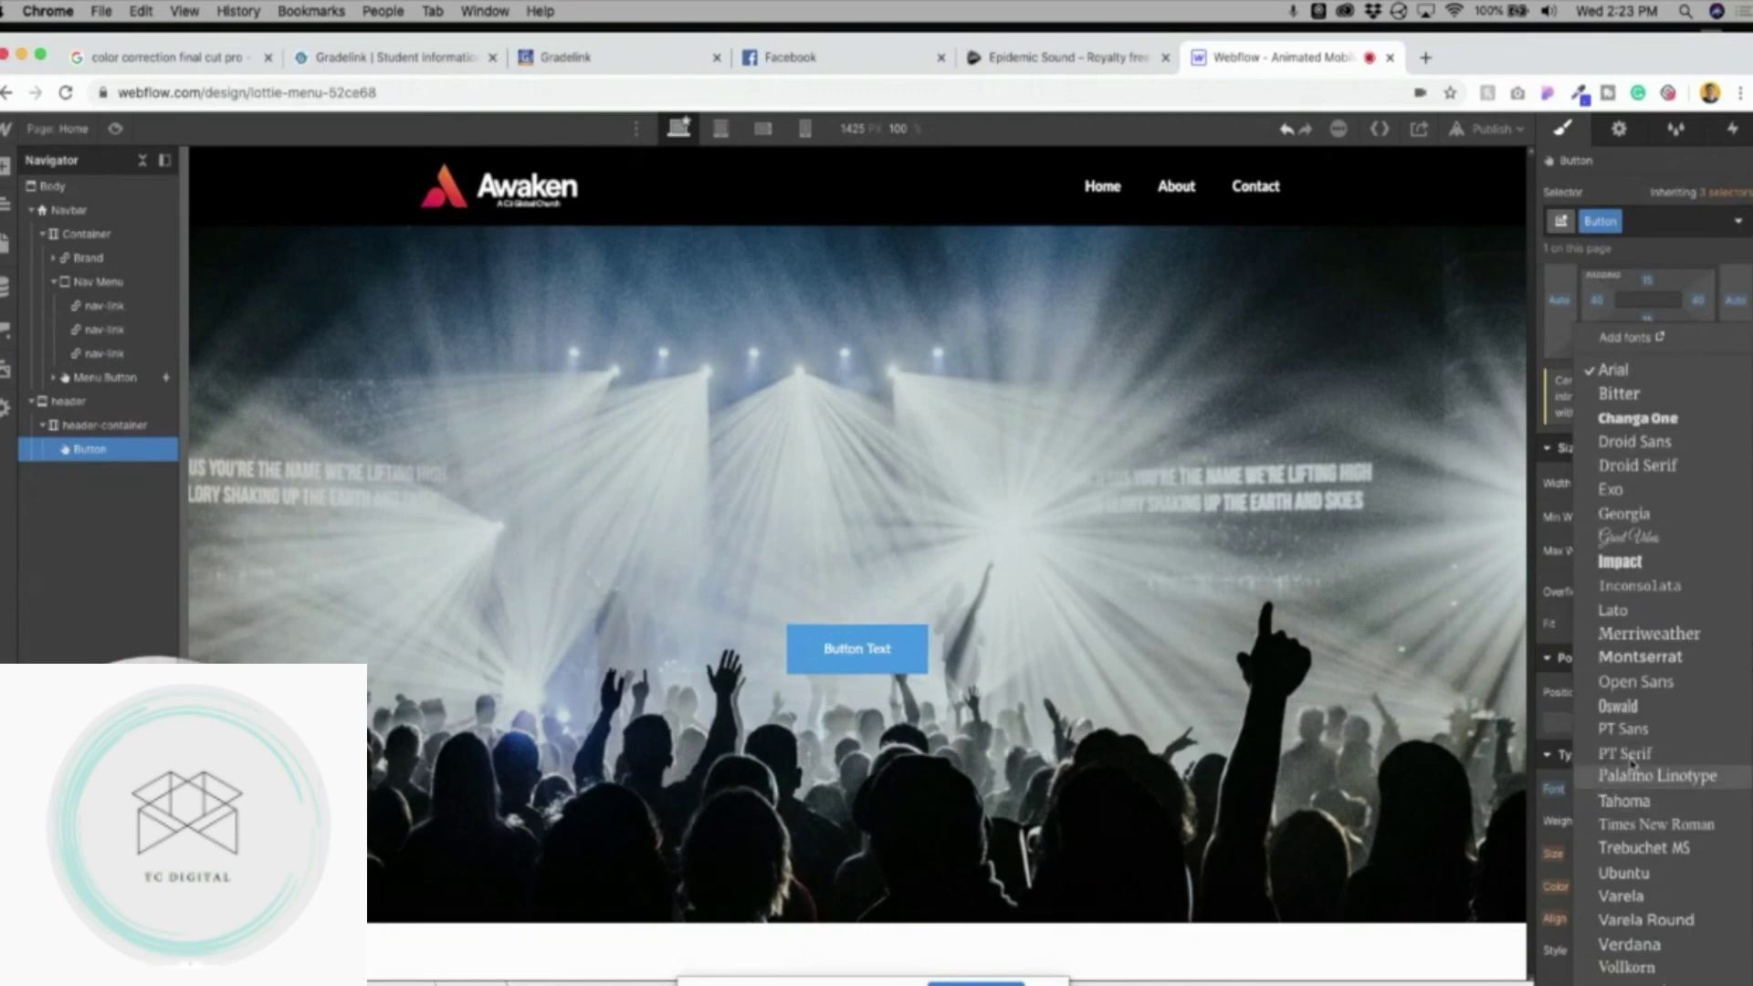
{"action": "left_click", "coordinate": [1631, 612]}
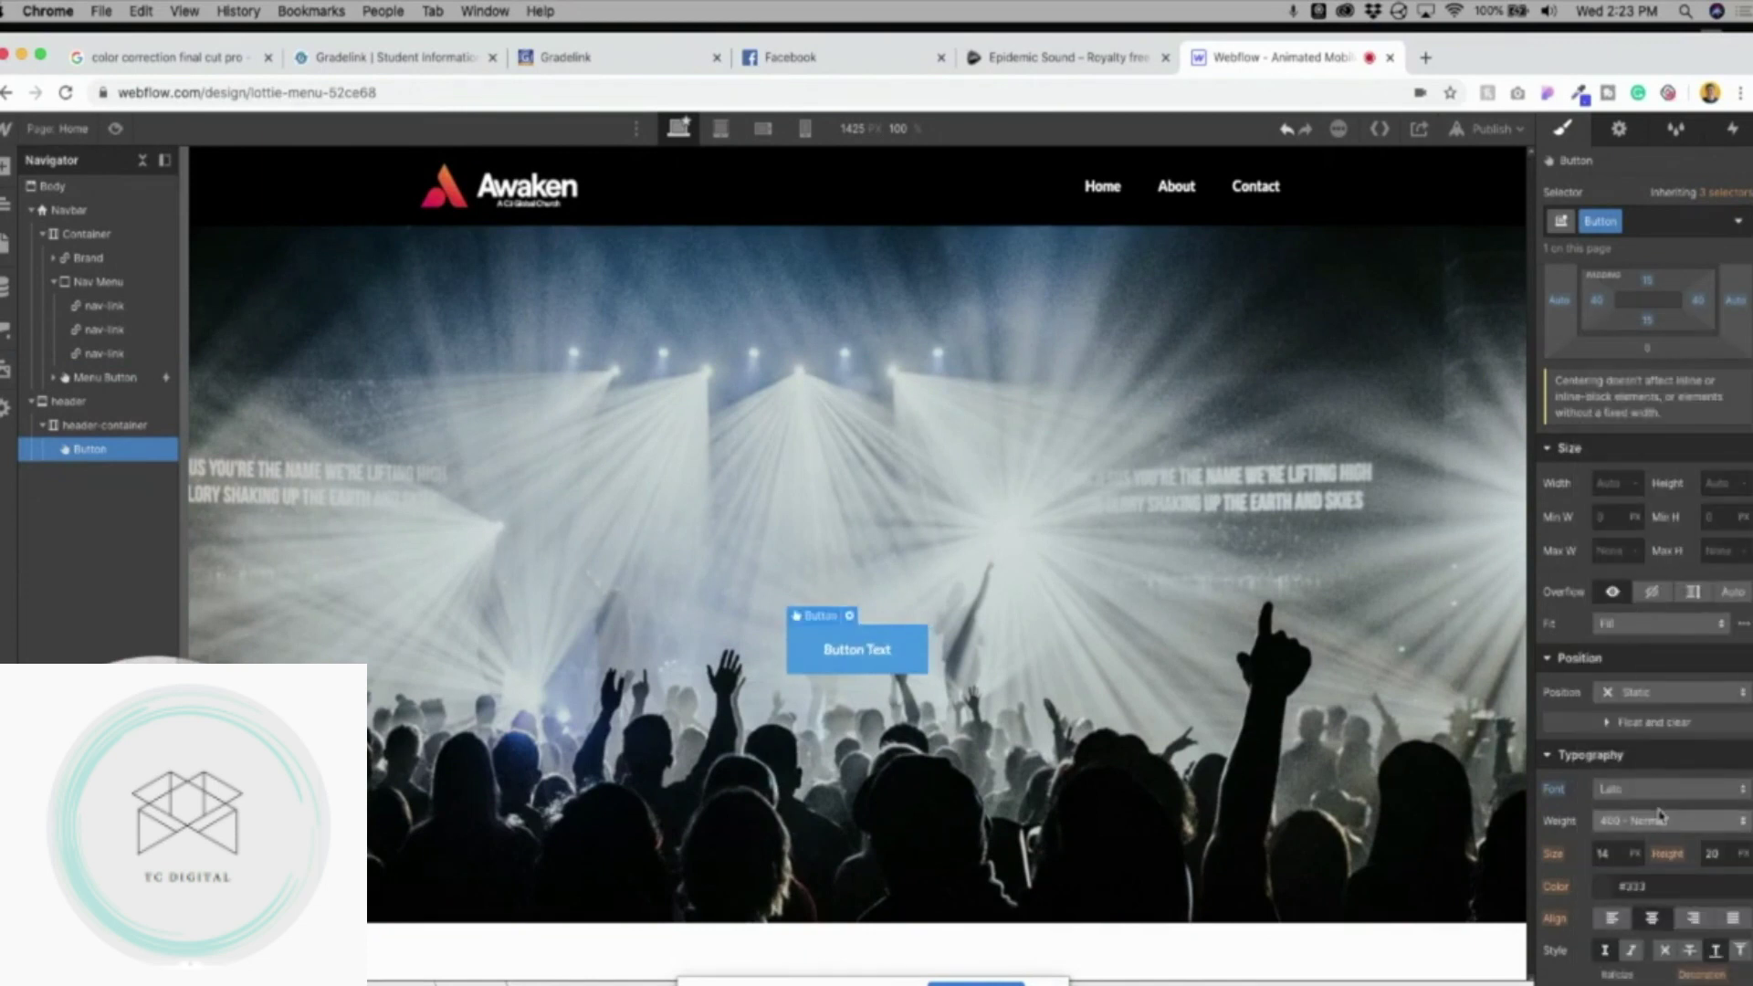
Set the button text's font size to 20 px and its line height to 30 px.
{"action": "left_click", "coordinate": [1617, 853]}
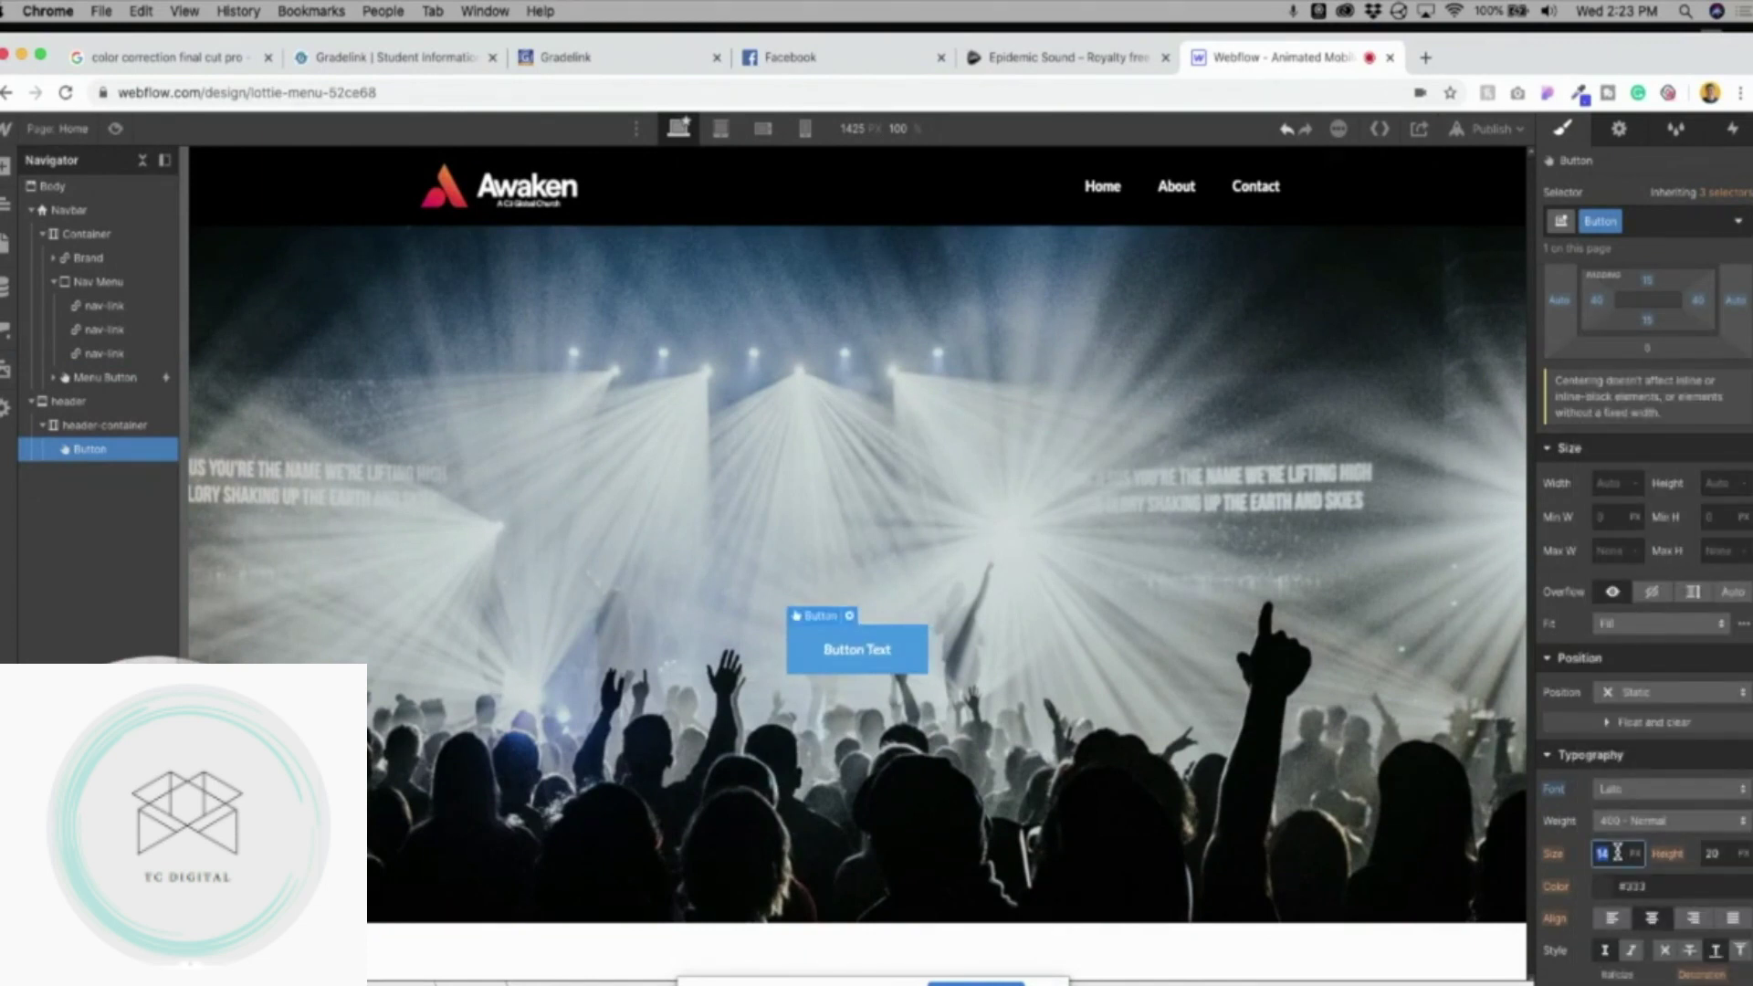
{"action": "type", "text": "20"}
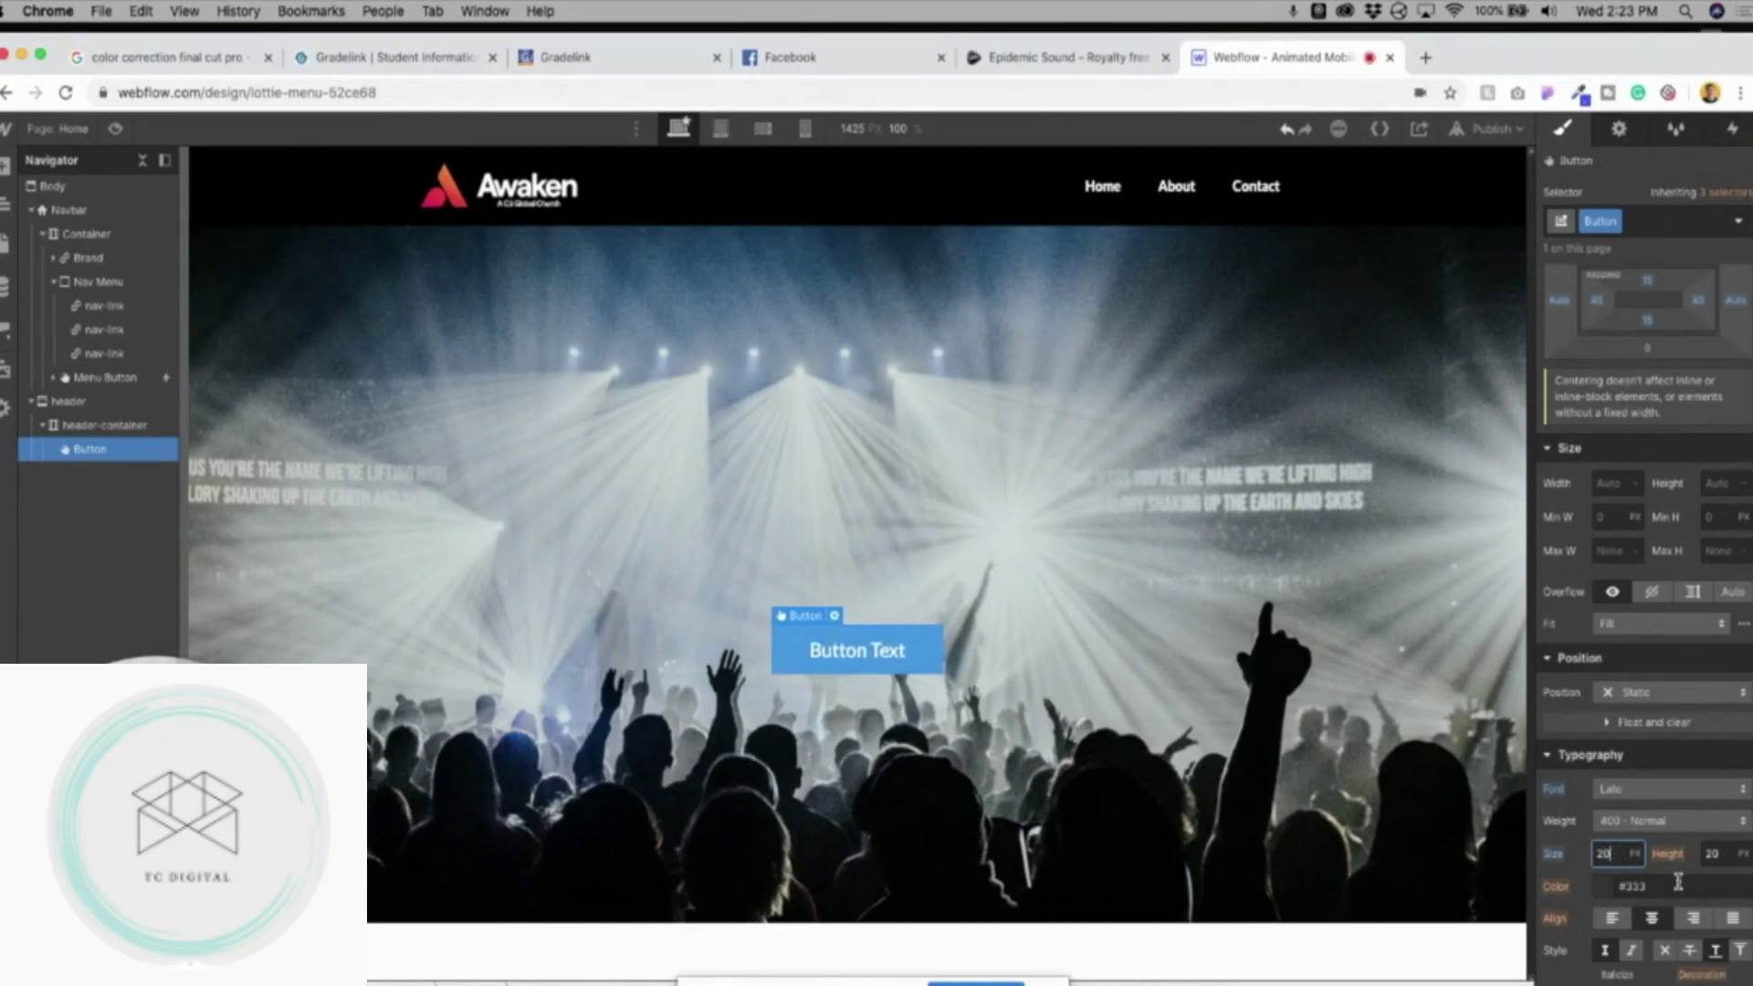
{"action": "left_click", "coordinate": [1722, 855]}
{"action": "type", "text": "30"}
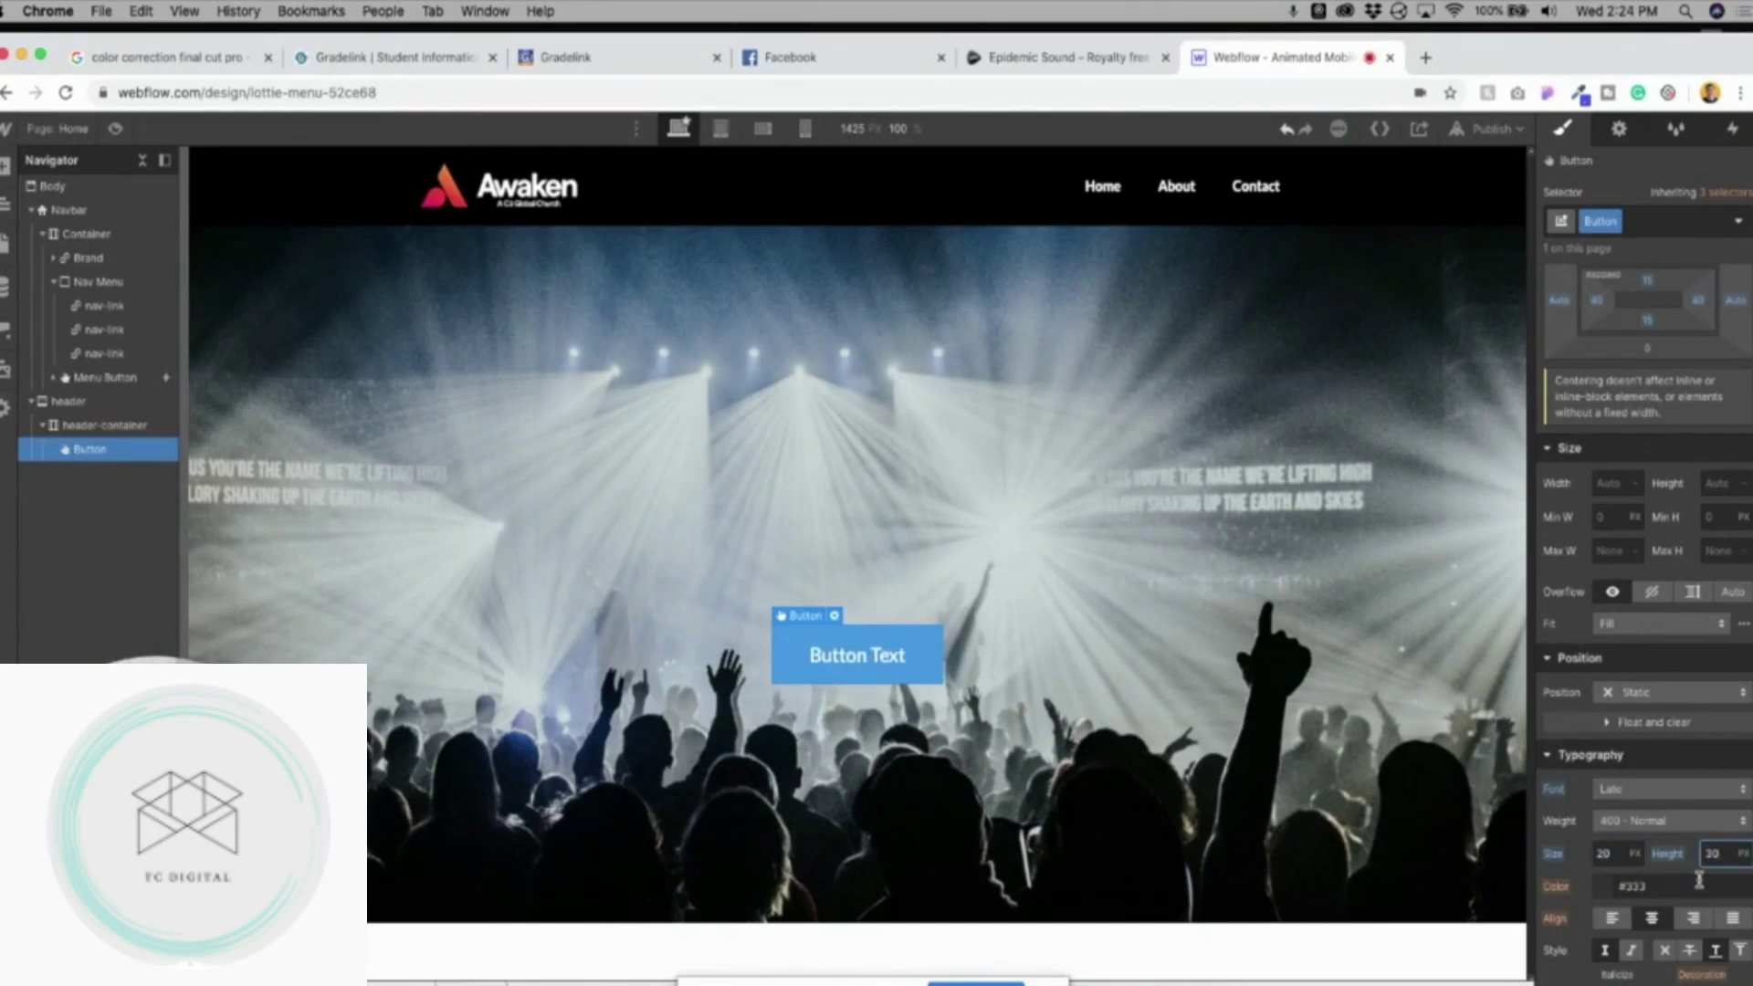
Replace the header button's text with "CONTACT US" and keep the button selected.
{"action": "left_click", "coordinate": [716, 647]}
{"action": "left_click", "coordinate": [811, 661]}
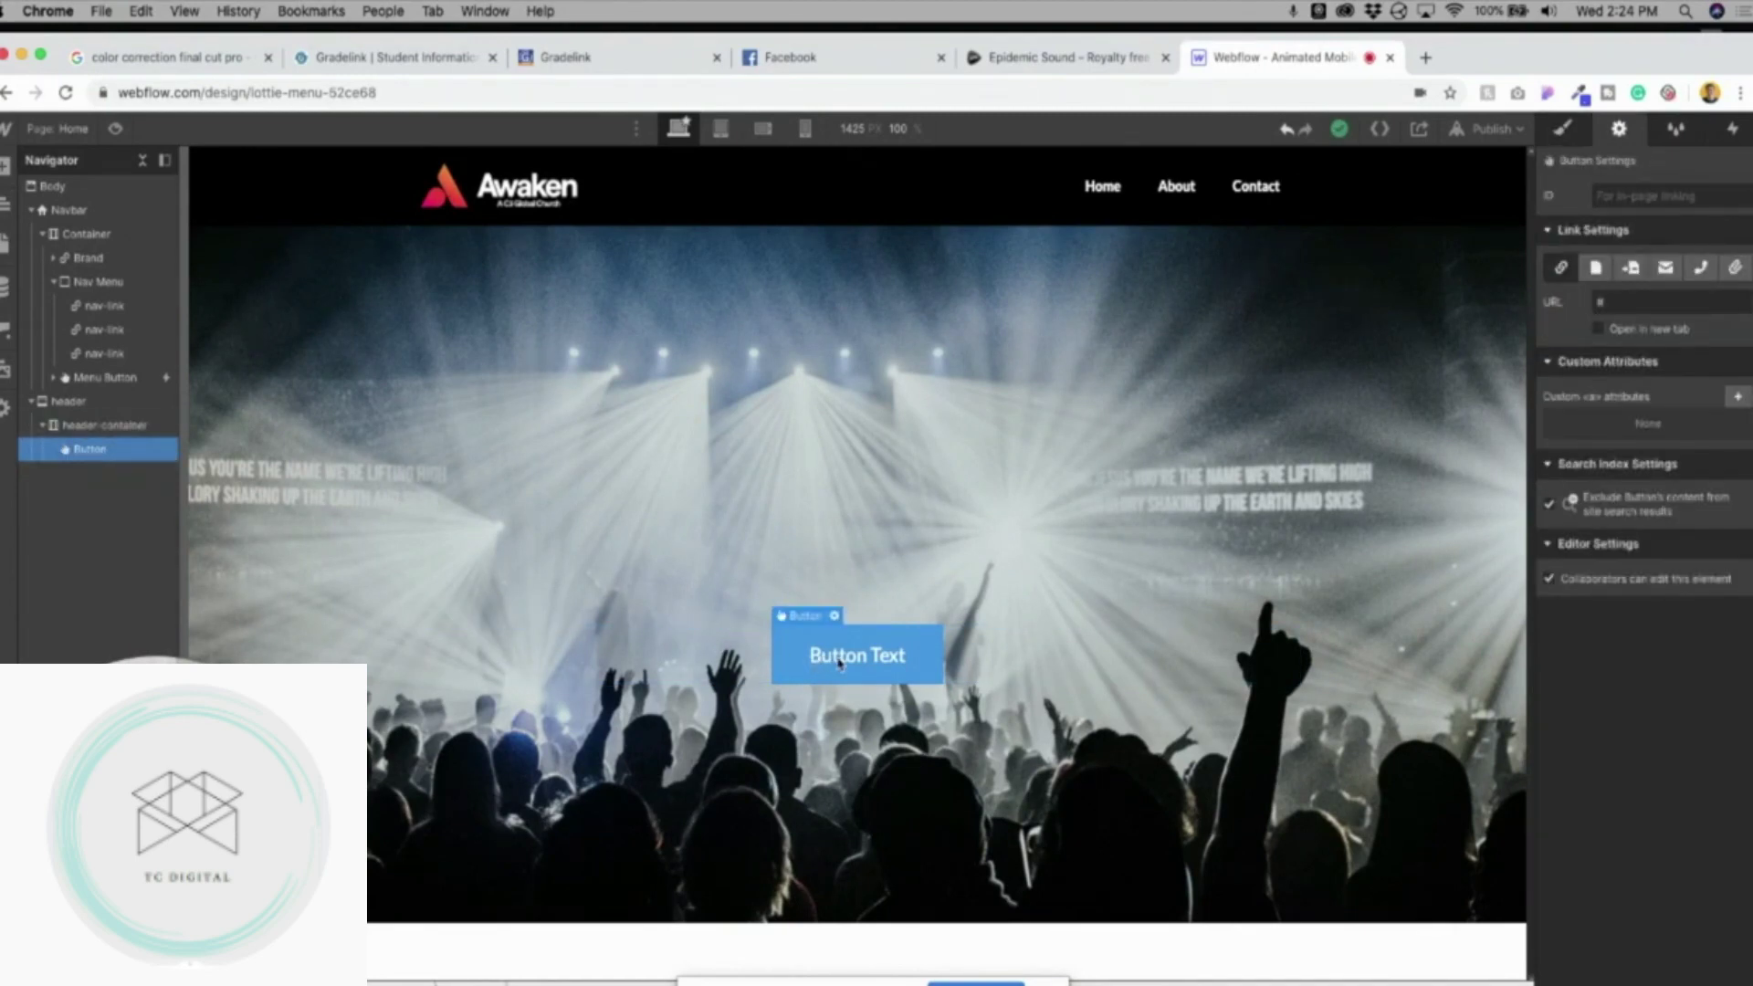
{"action": "double_click", "coordinate": [839, 662]}
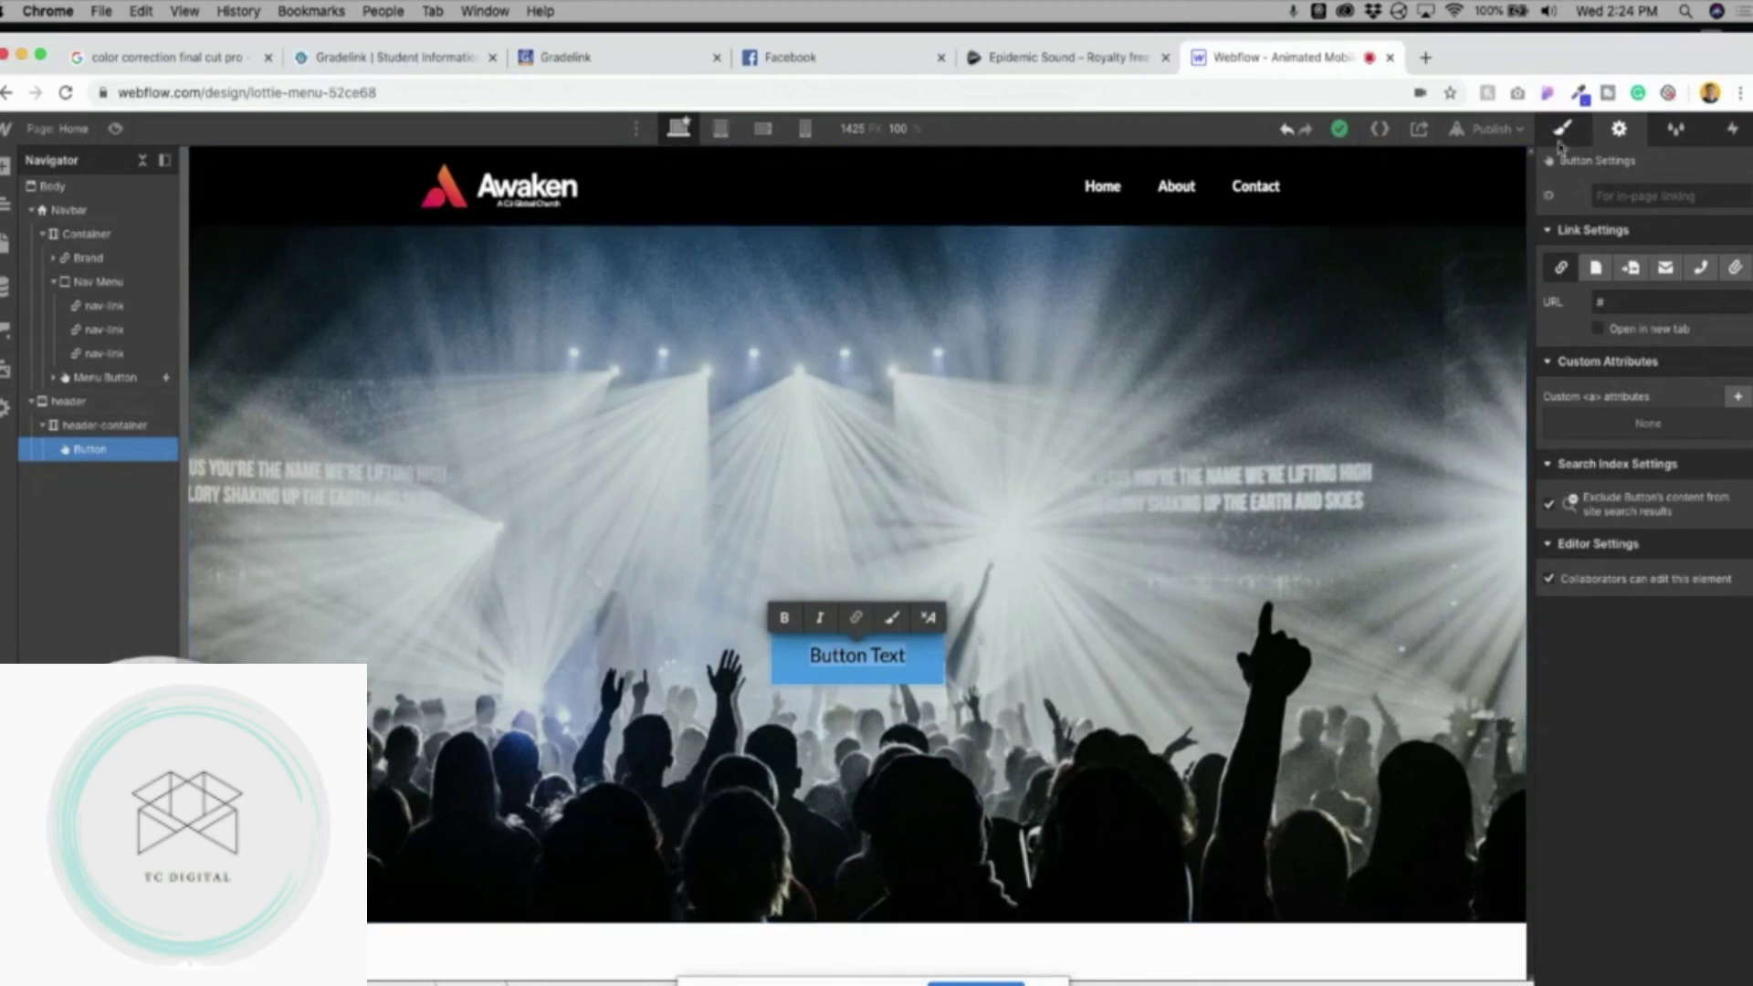
{"action": "key", "text": "Escape"}
{"action": "double_click", "coordinate": [866, 654]}
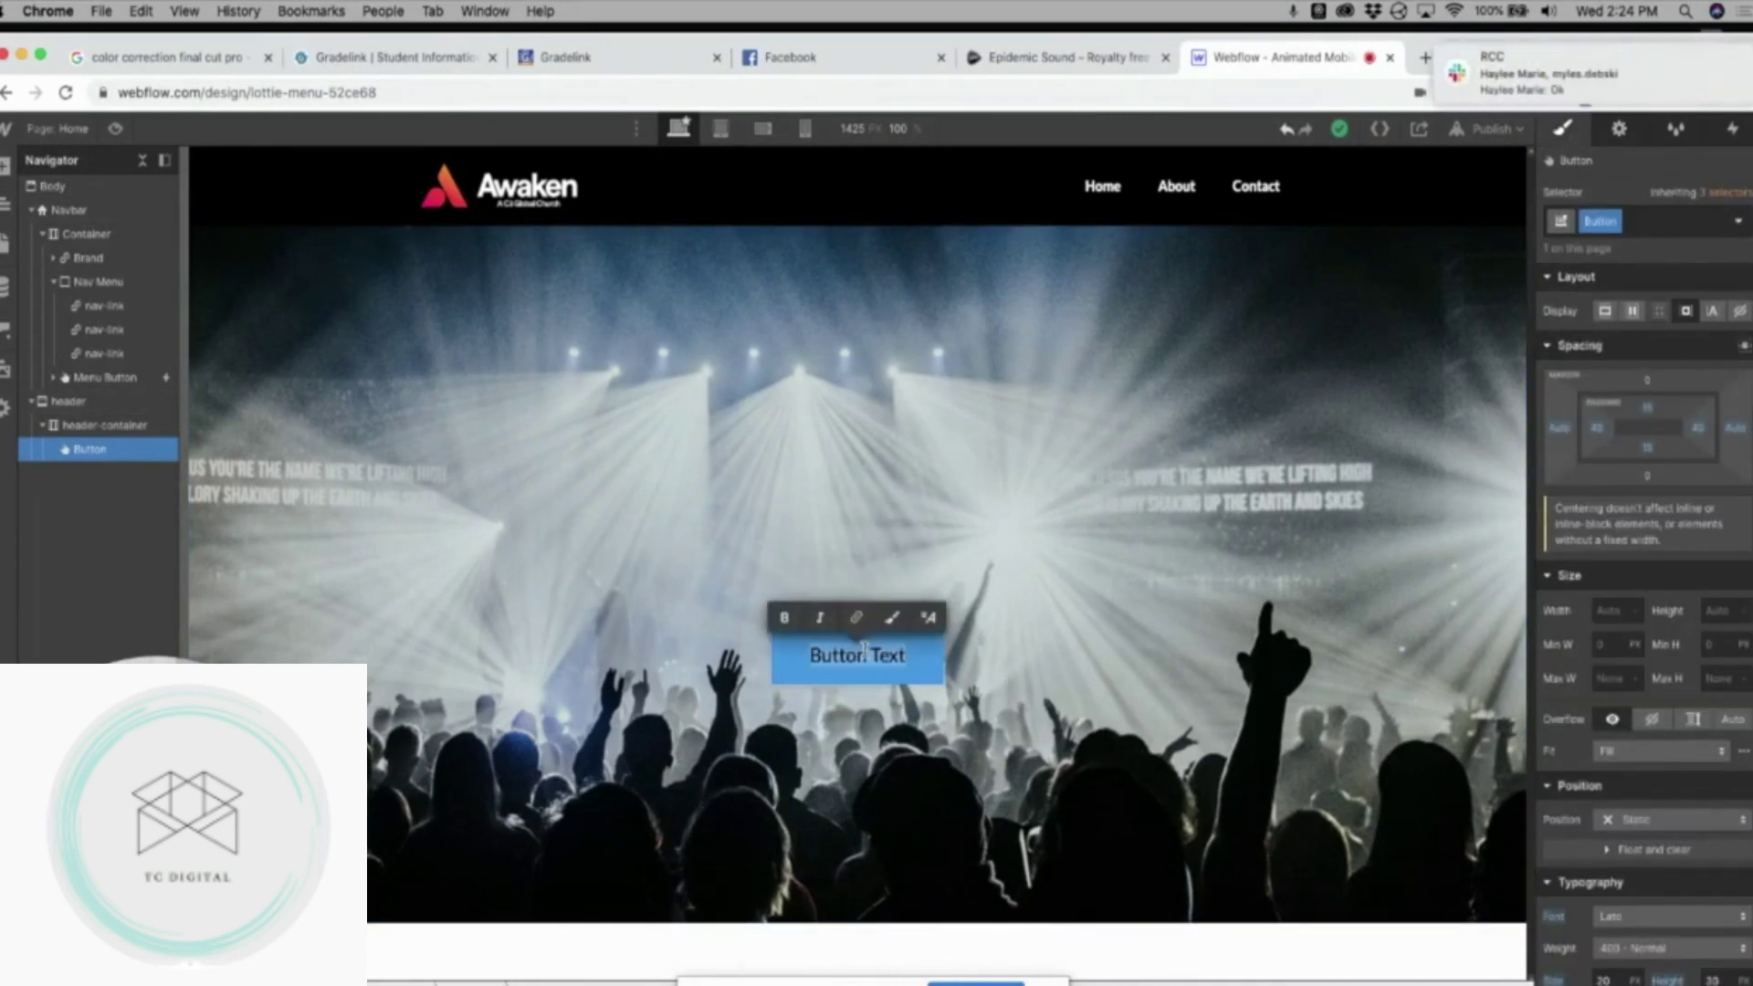
{"action": "type", "text": "CONTACT US"}
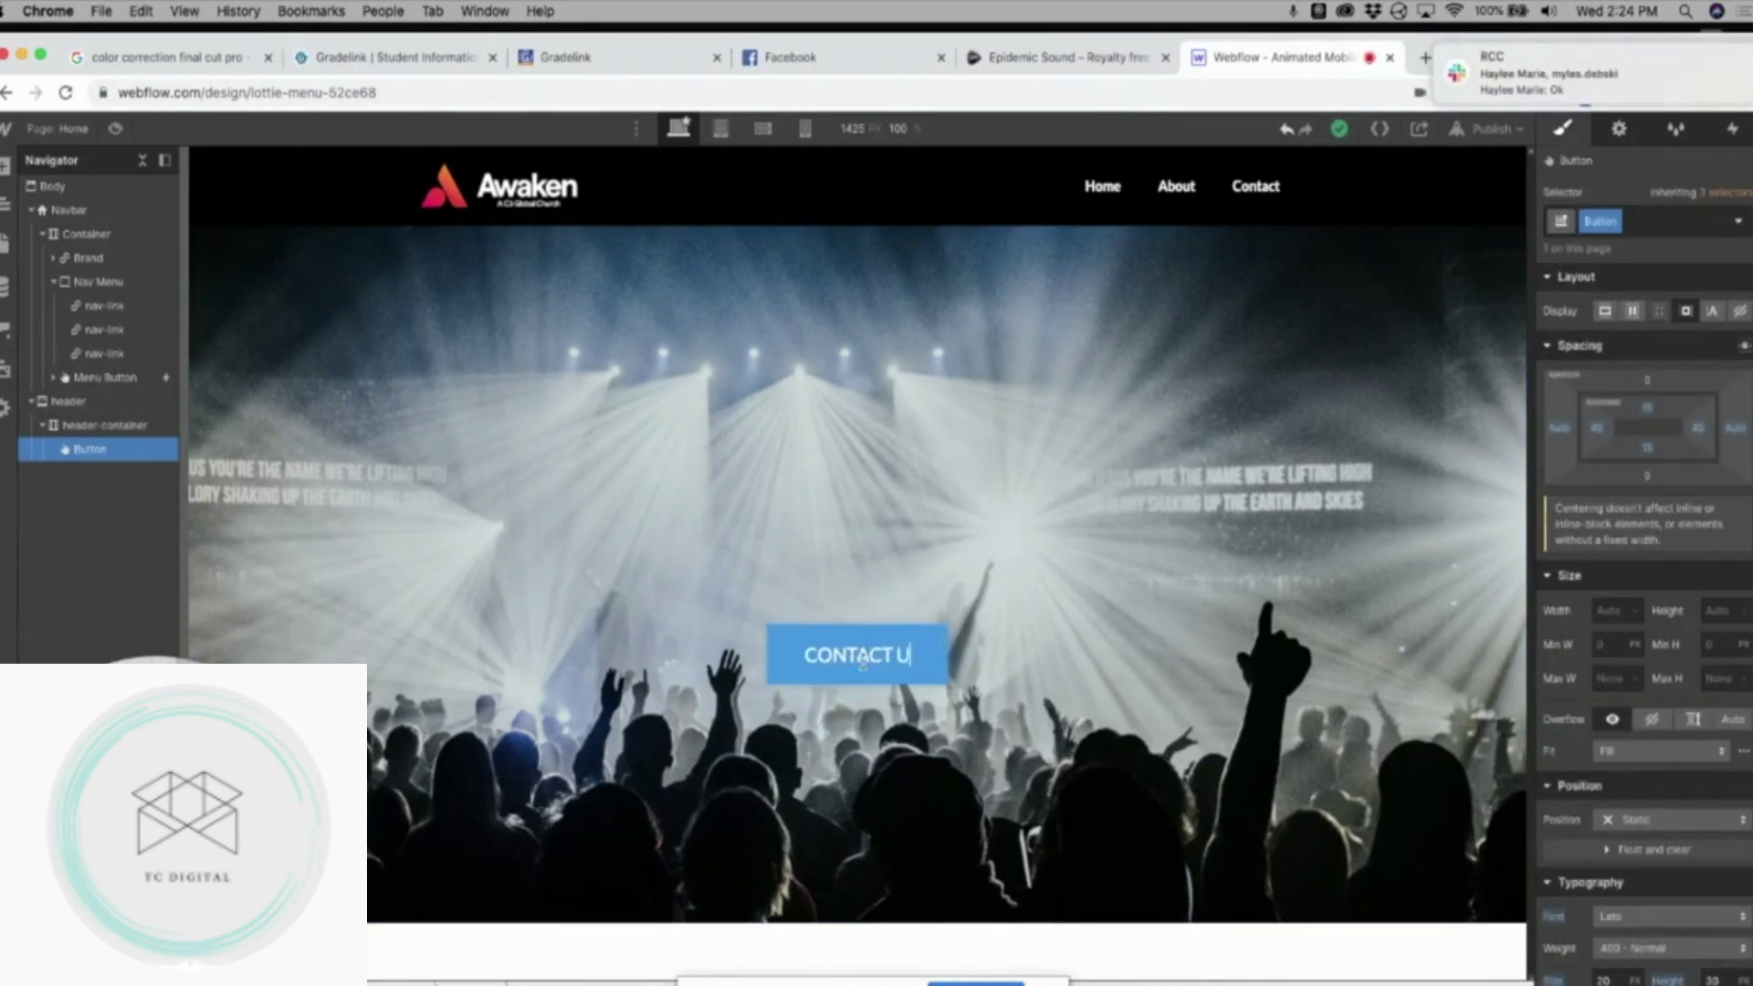
{"action": "key", "text": "Escape"}
{"action": "left_click", "coordinate": [802, 665]}
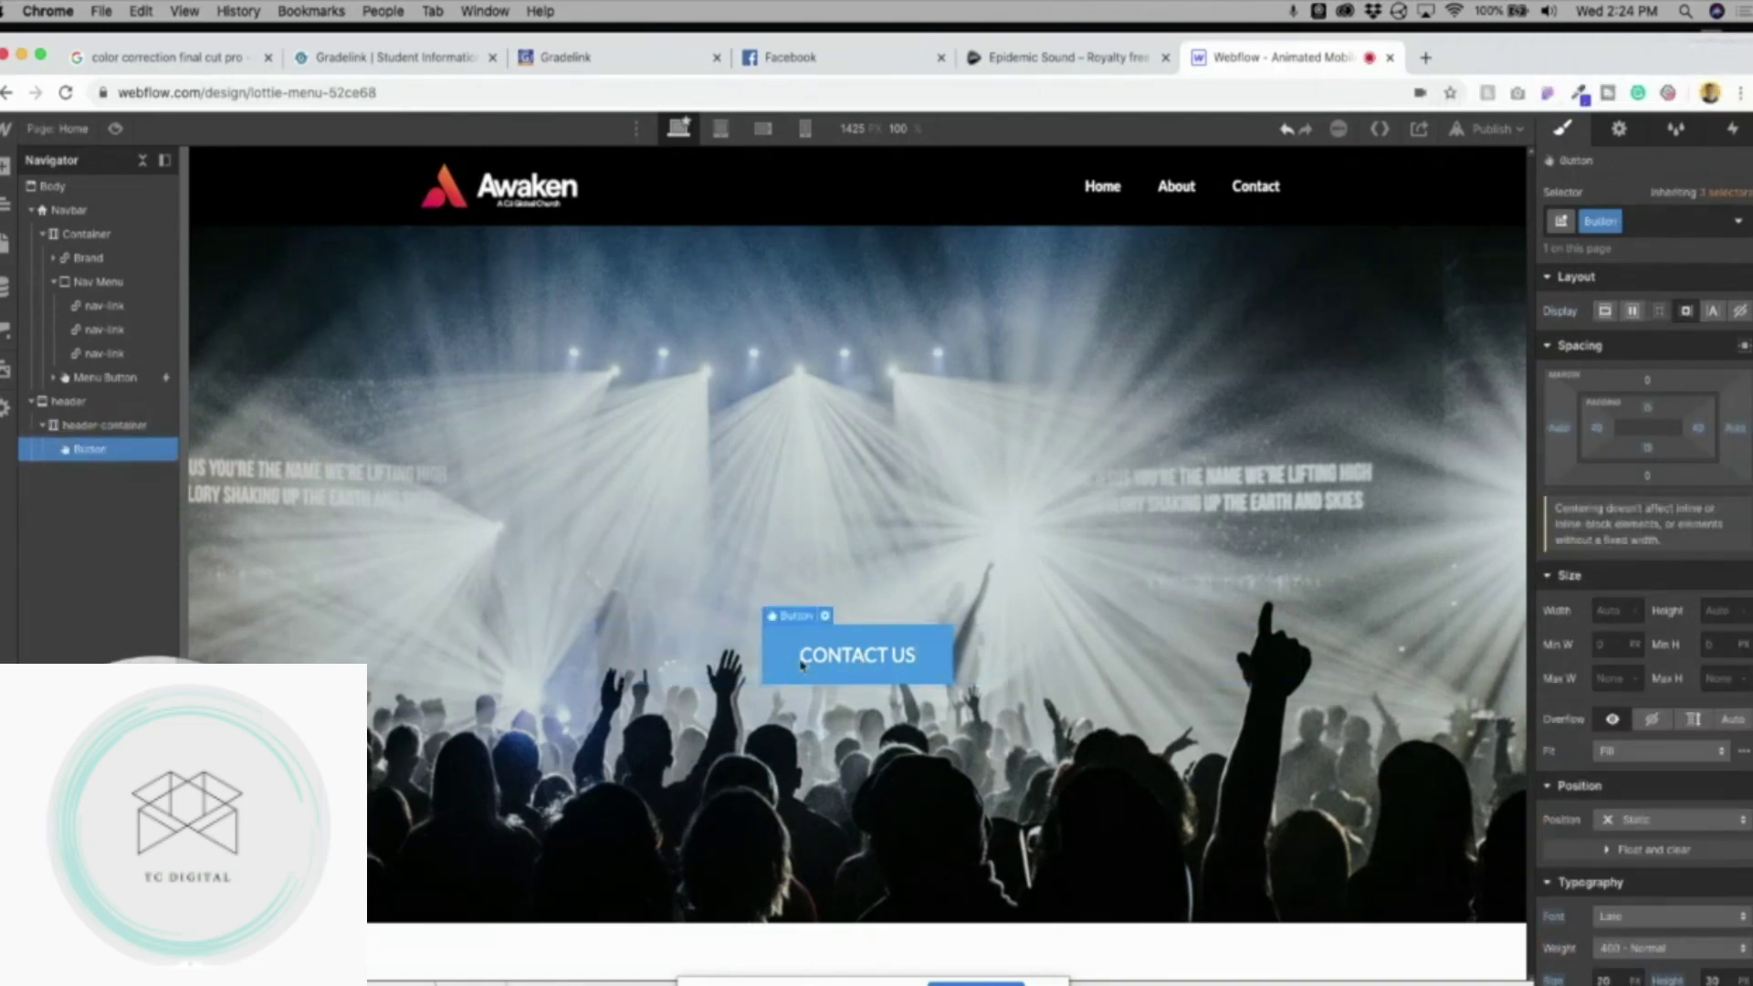
Set the button text's letter spacing to 1 px.
{"action": "scroll", "coordinate": [1654, 904], "scroll_direction": "down", "scroll_amount": 3}
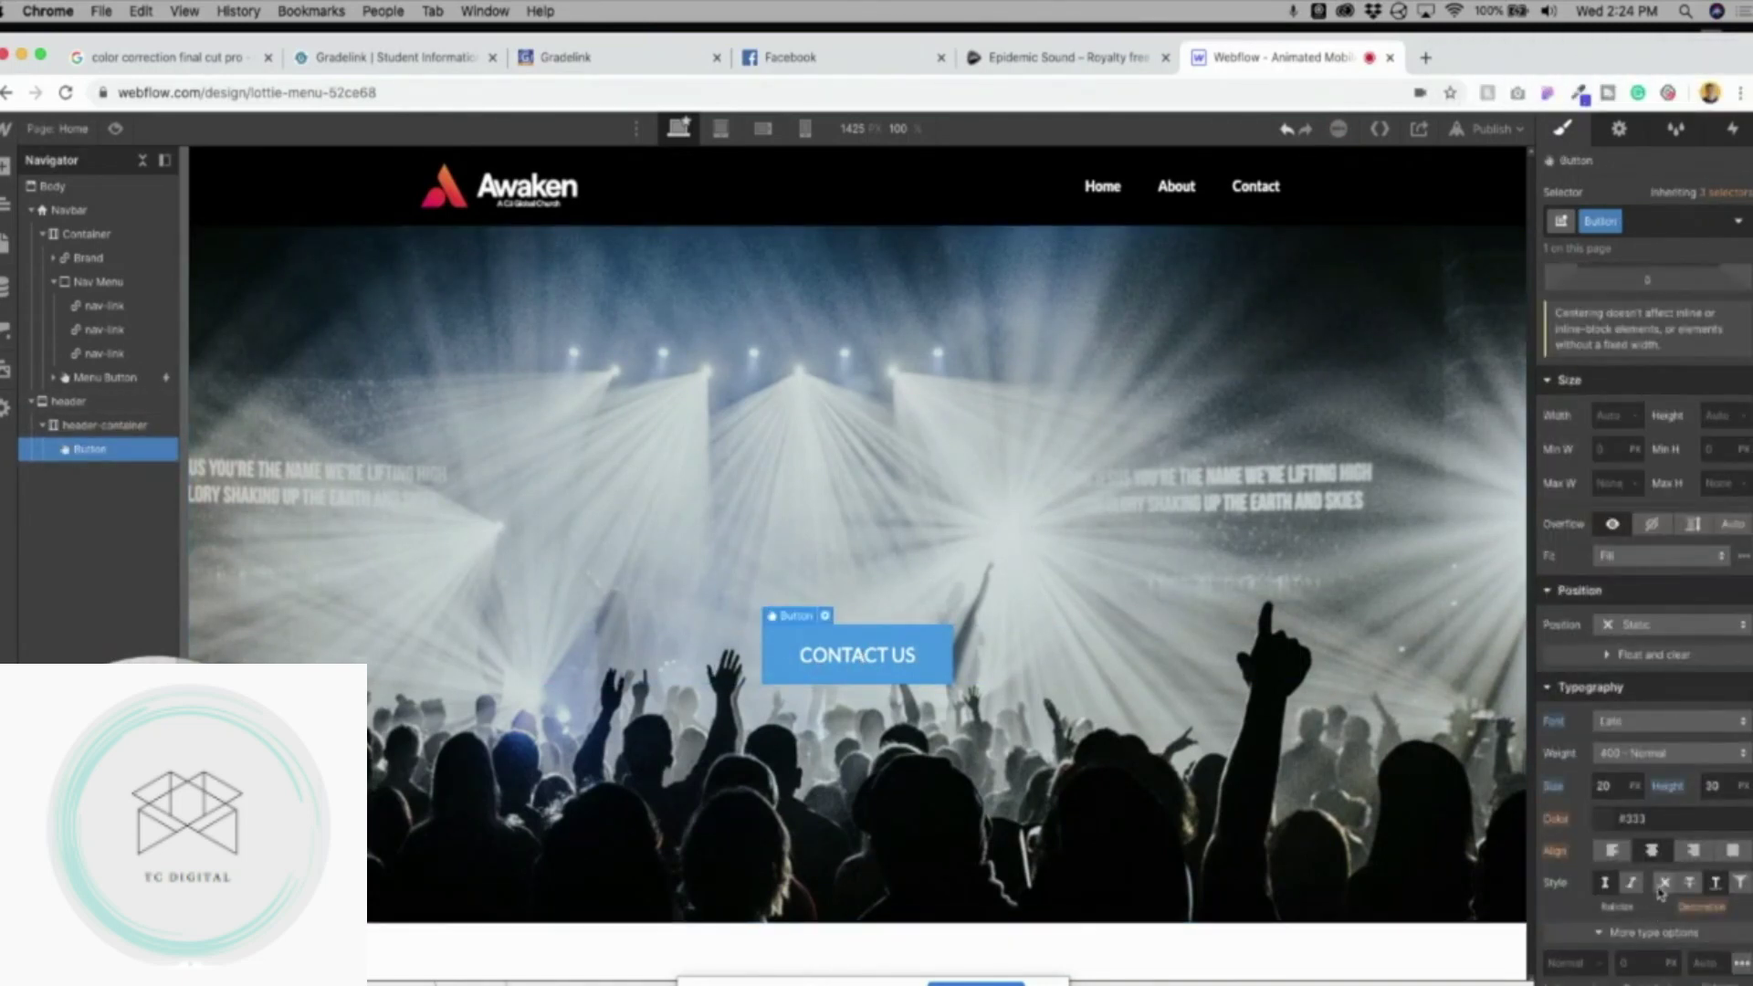
{"action": "scroll", "coordinate": [1657, 899], "scroll_direction": "down", "scroll_amount": 2}
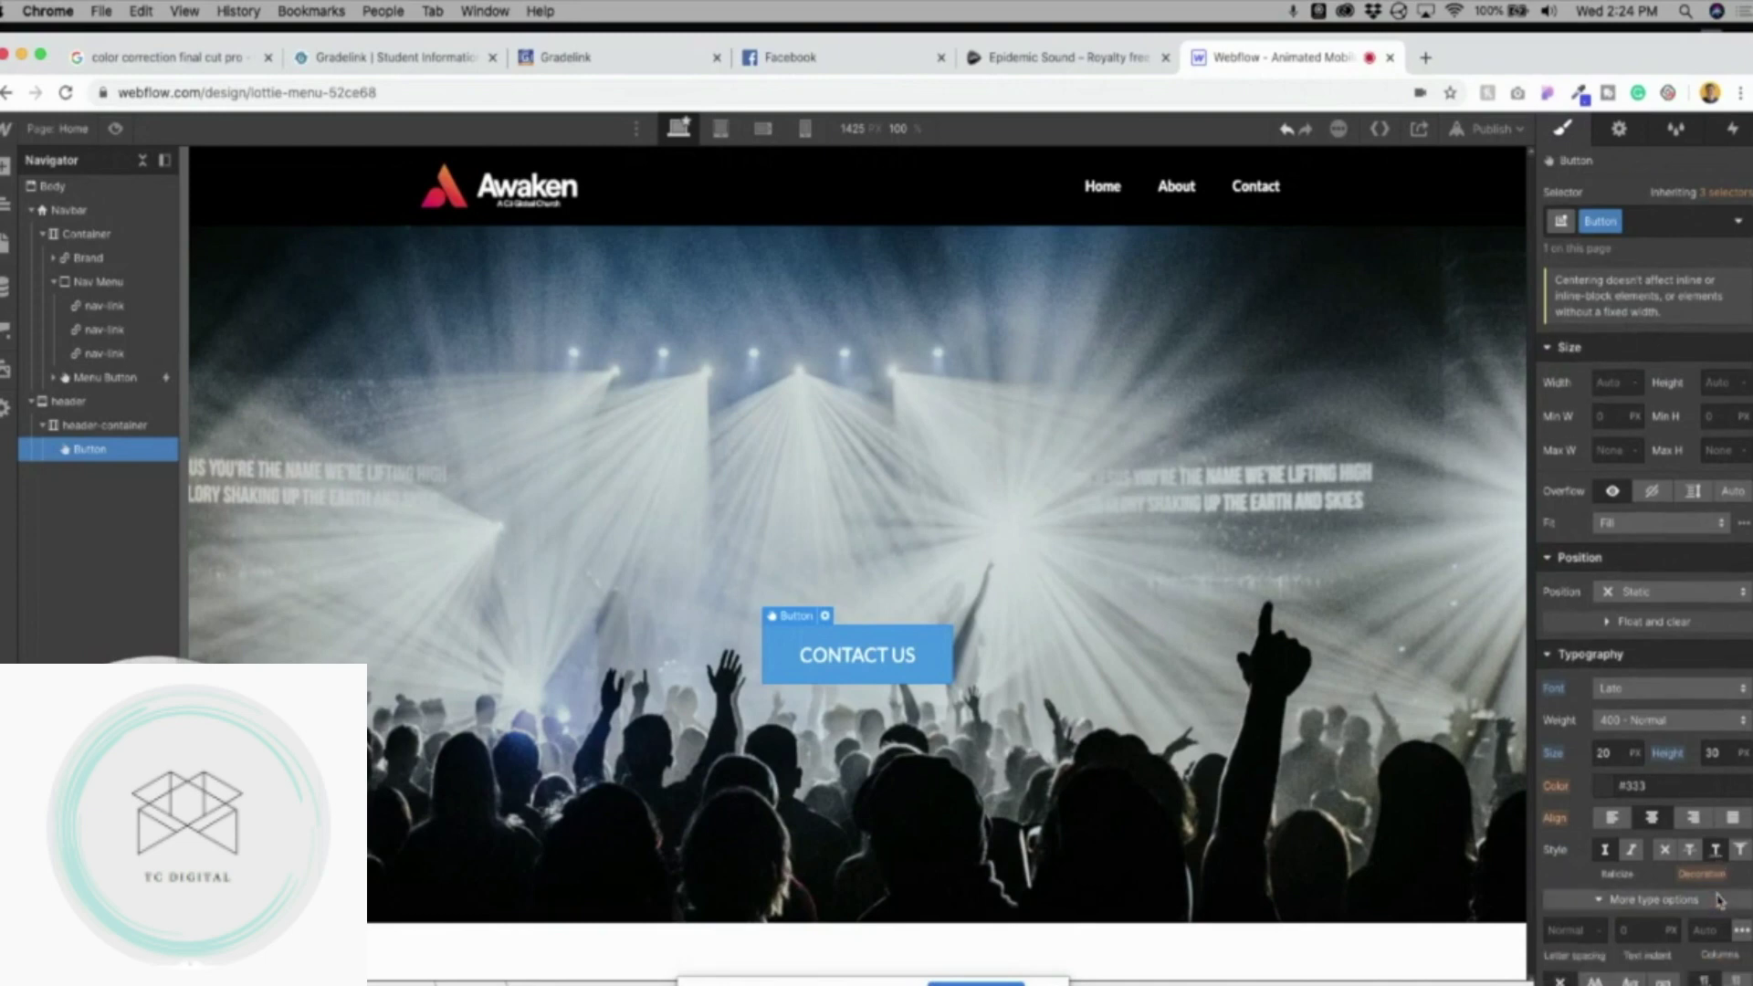
{"action": "left_click", "coordinate": [1573, 919]}
{"action": "type", "text": "1"}
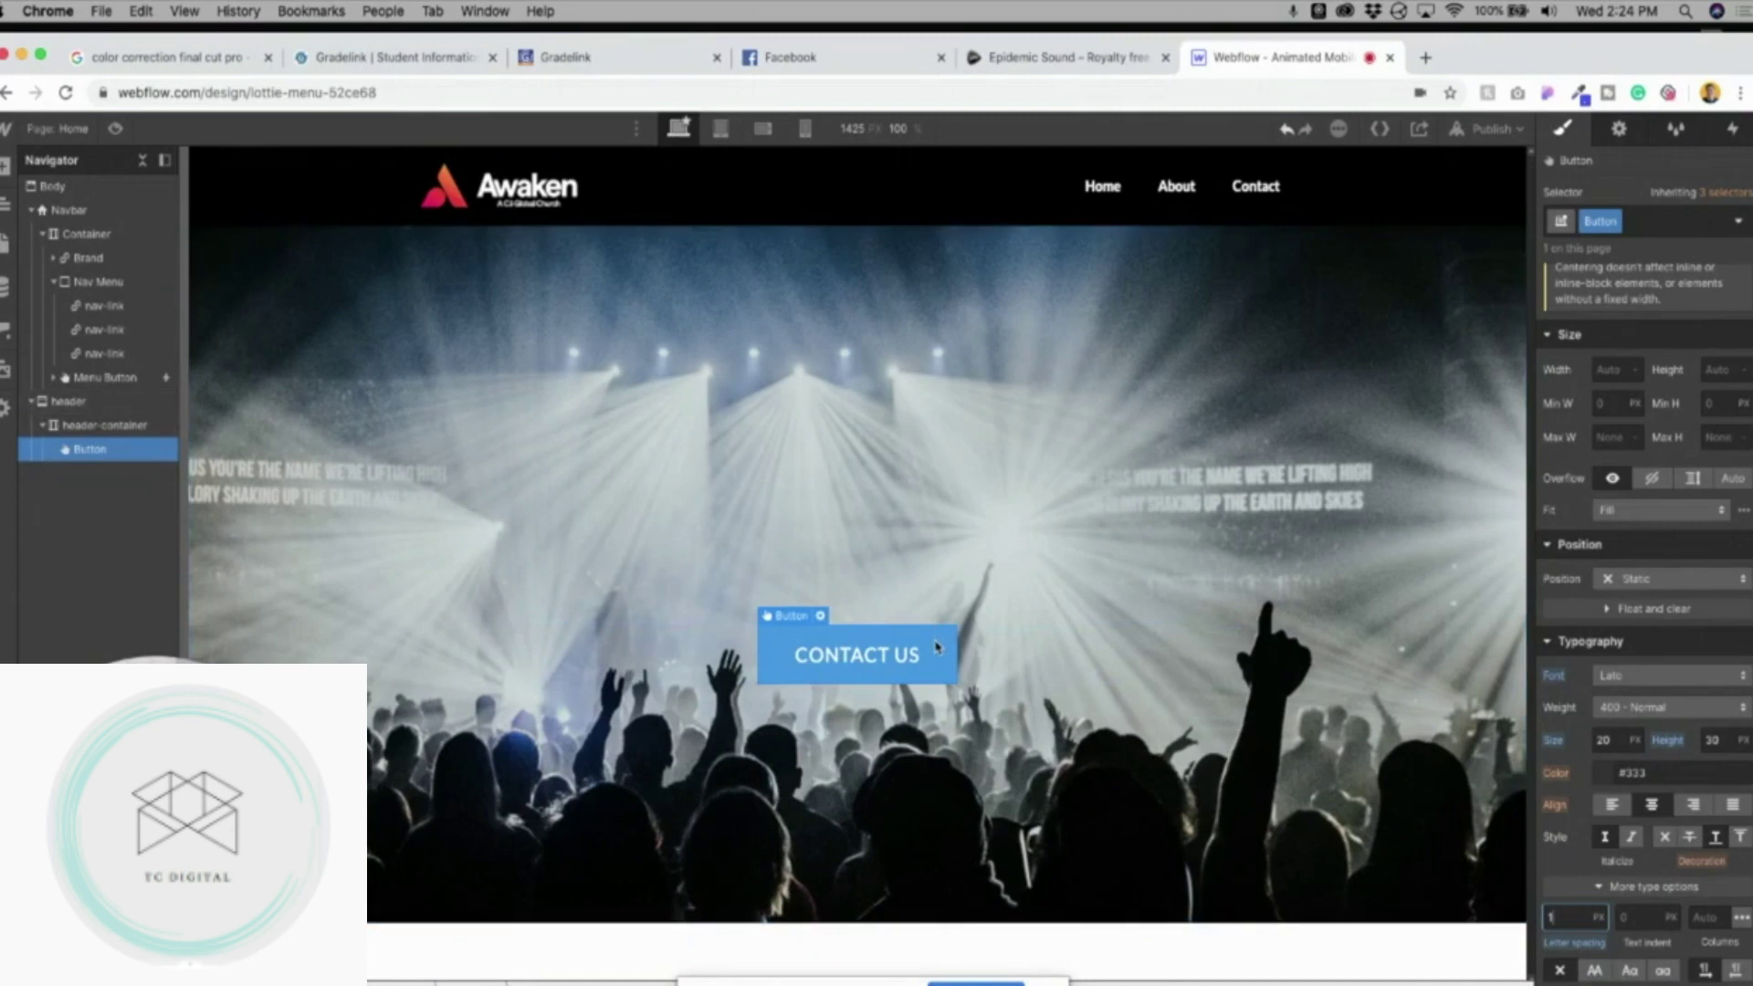
Change the button's background color to orange, #ec8938.
{"action": "scroll", "coordinate": [1617, 450], "scroll_direction": "down", "scroll_amount": 1}
{"action": "scroll", "coordinate": [1617, 449], "scroll_direction": "down", "scroll_amount": 5}
{"action": "left_click", "coordinate": [1603, 691]}
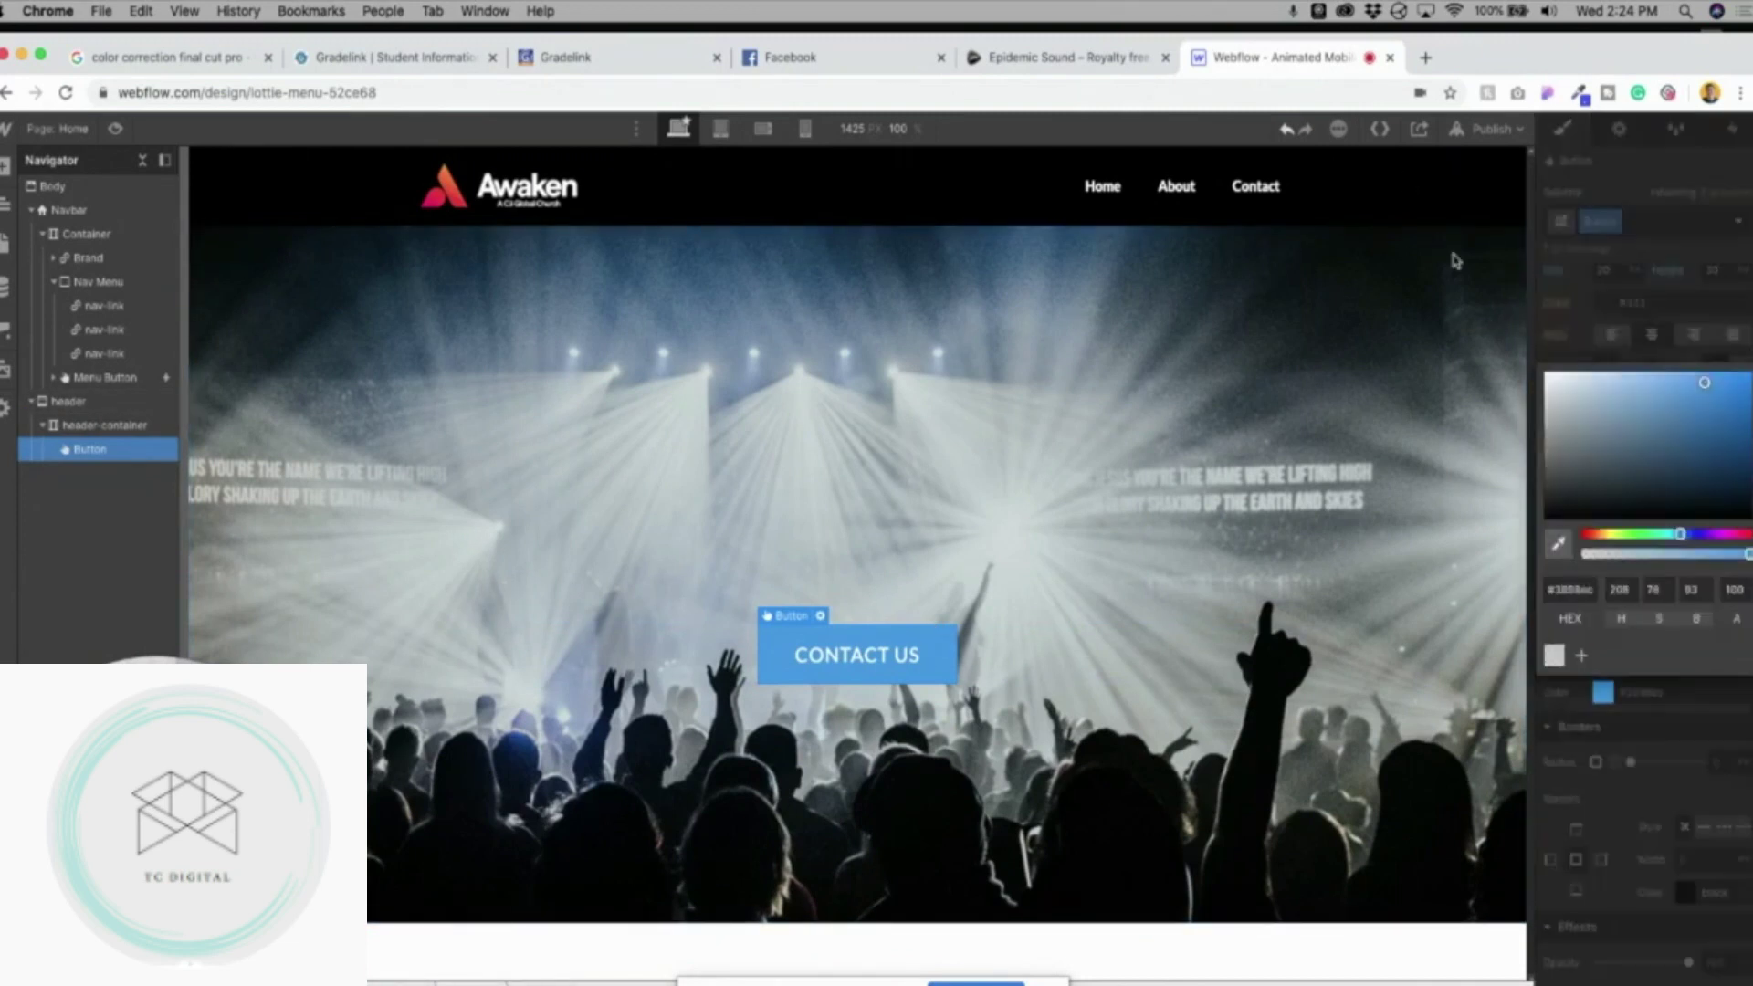
{"action": "left_click_drag", "start_coordinate": [1679, 534], "coordinate": [1594, 537]}
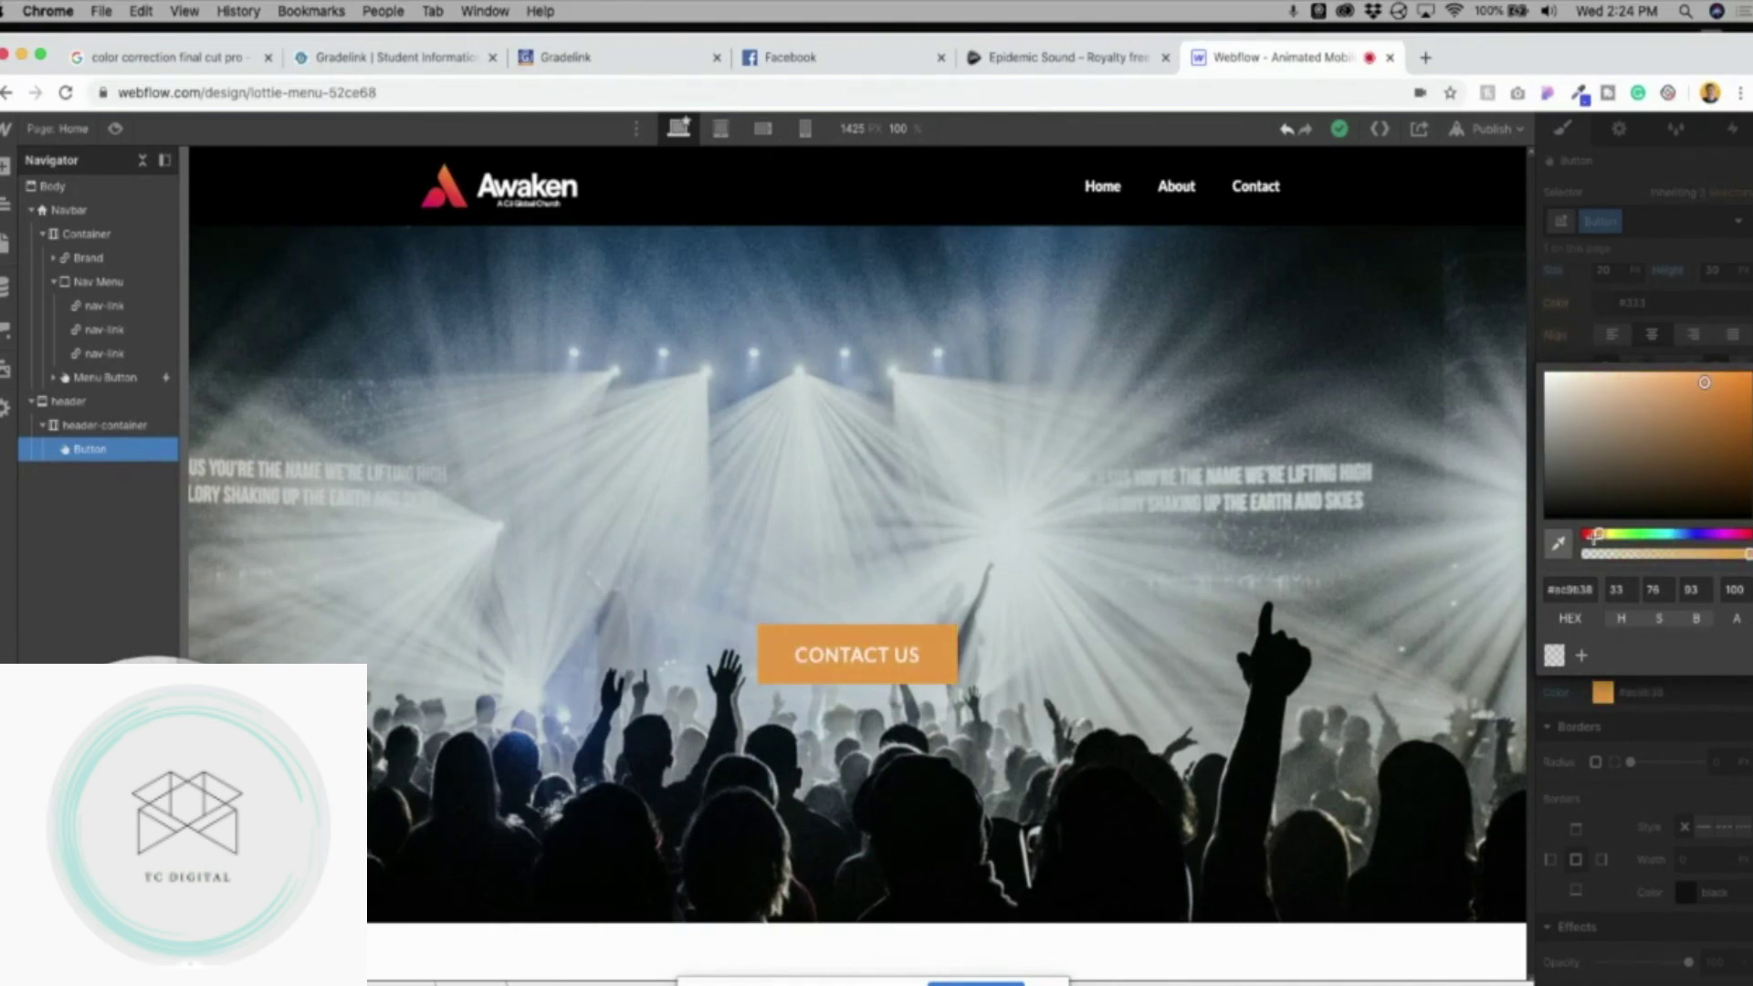
{"action": "left_click_drag", "start_coordinate": [1595, 537], "coordinate": [1593, 538]}
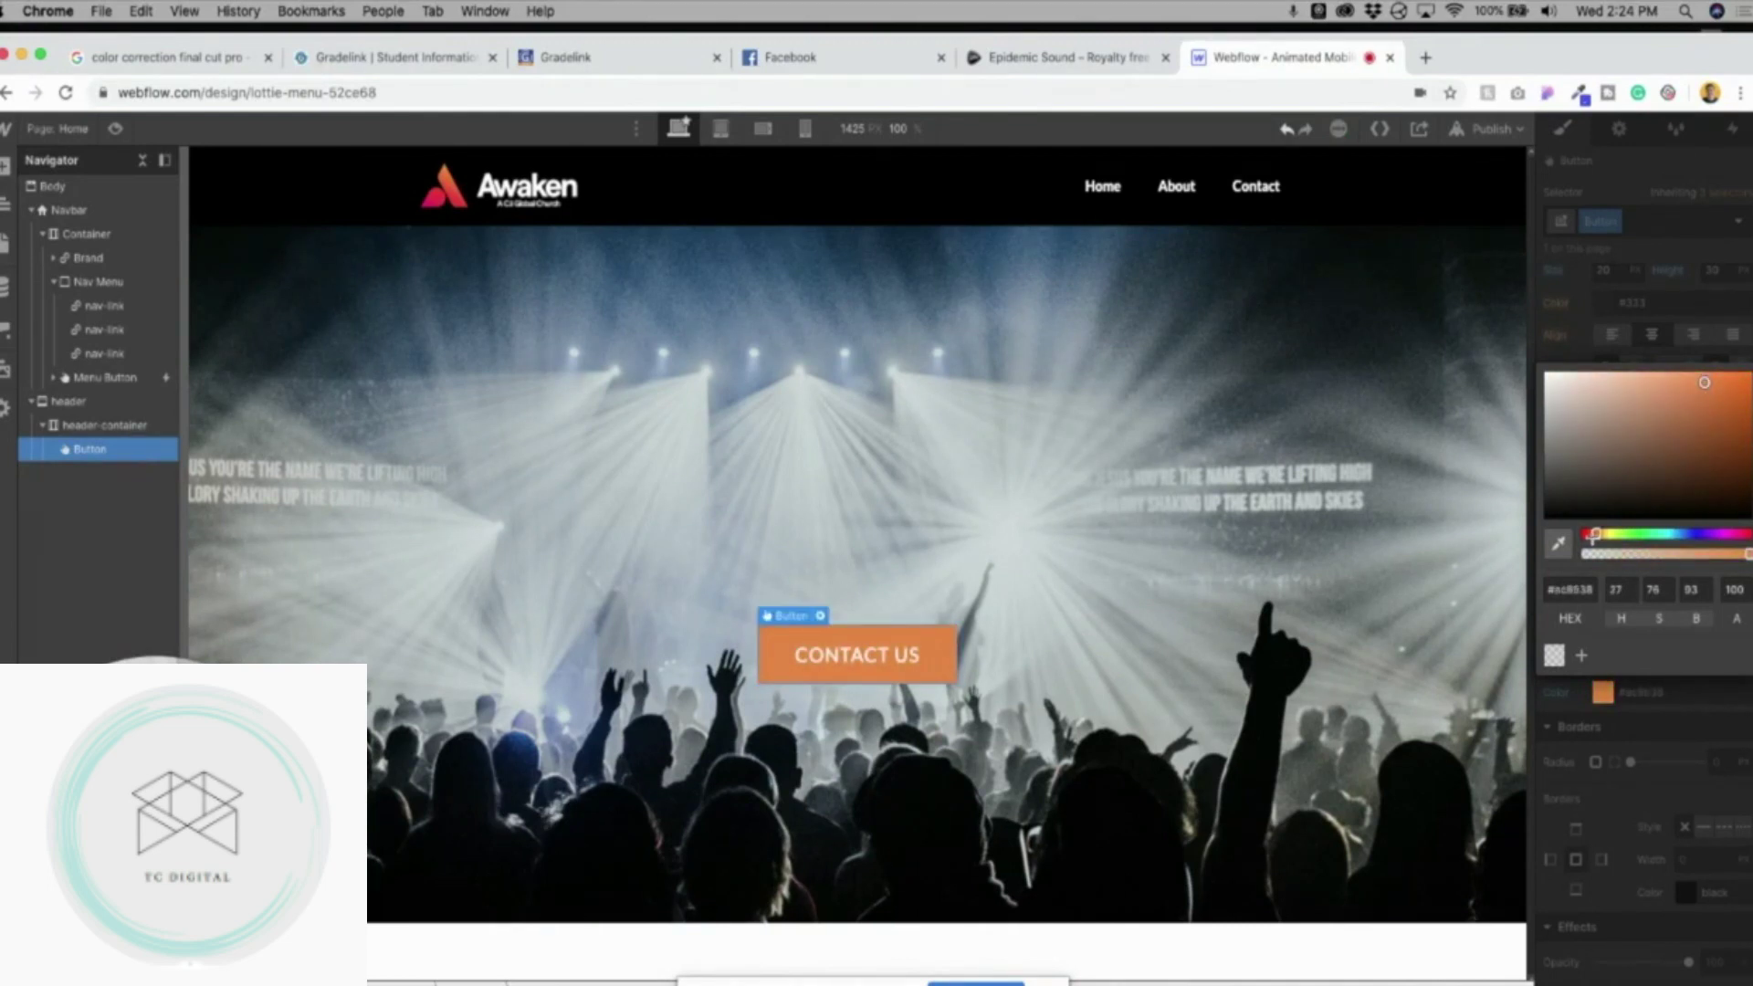
{"action": "left_click", "coordinate": [1546, 354]}
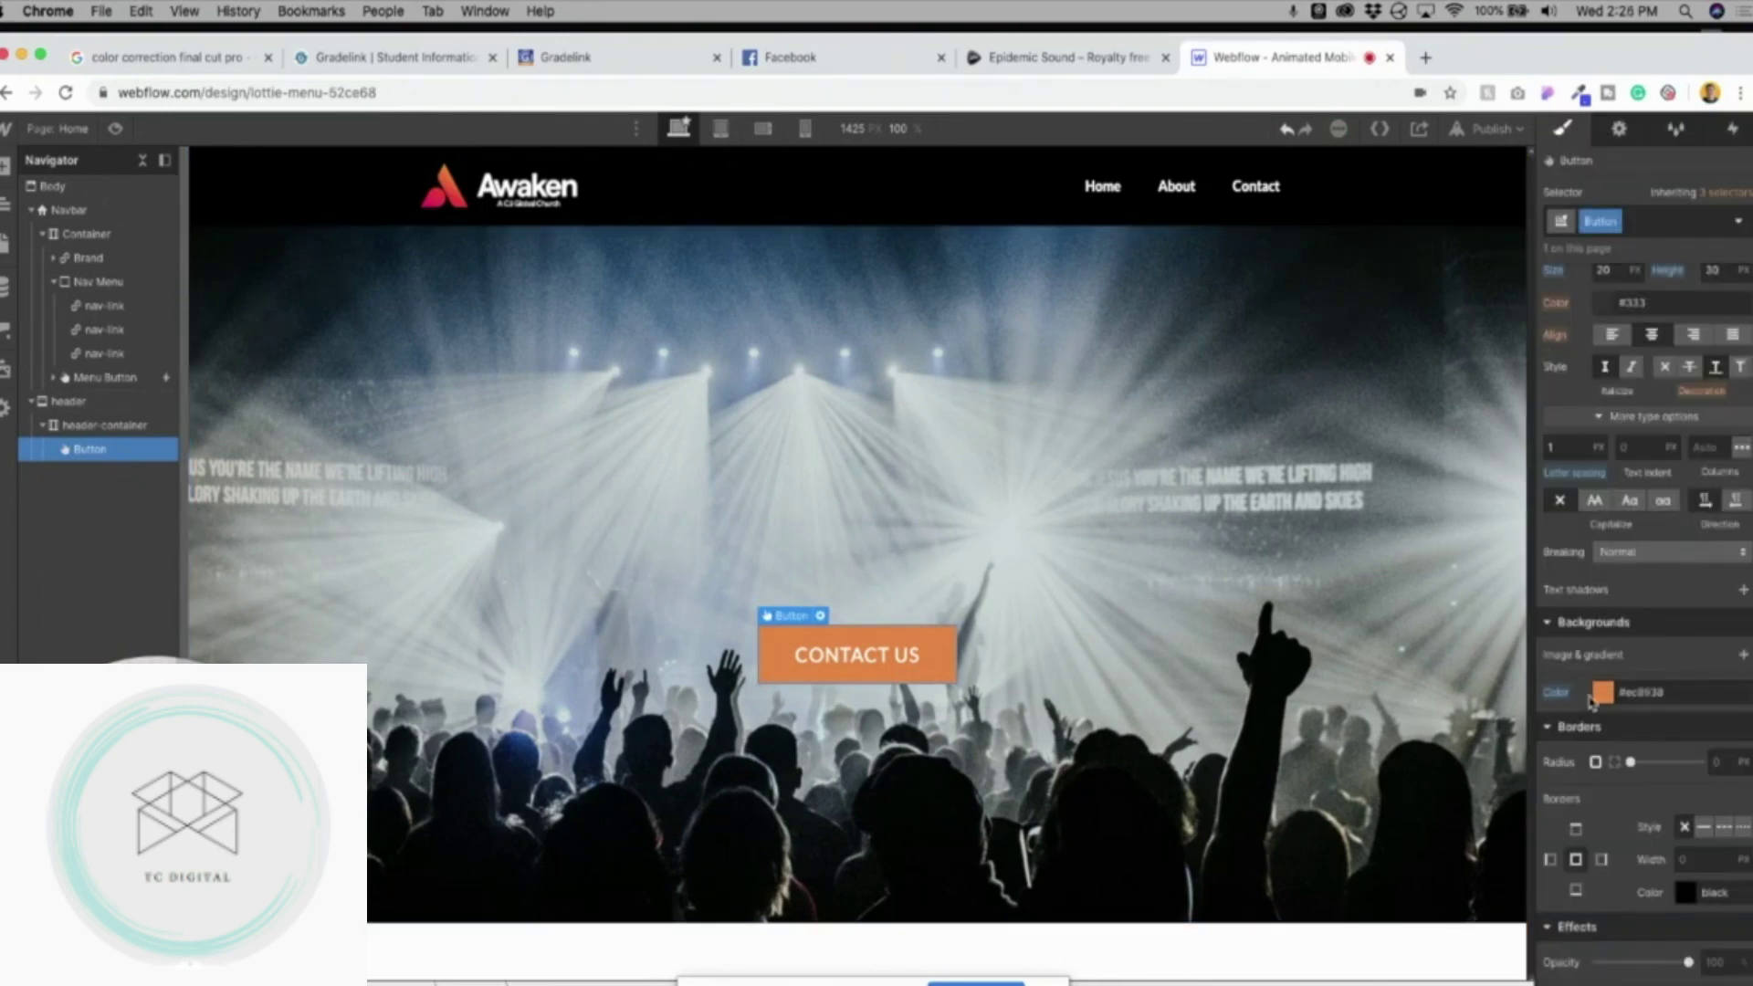
Add a left-to-right linear gradient to the button's background with orange #fd9f2c as the starting color.
{"action": "left_click", "coordinate": [1743, 654]}
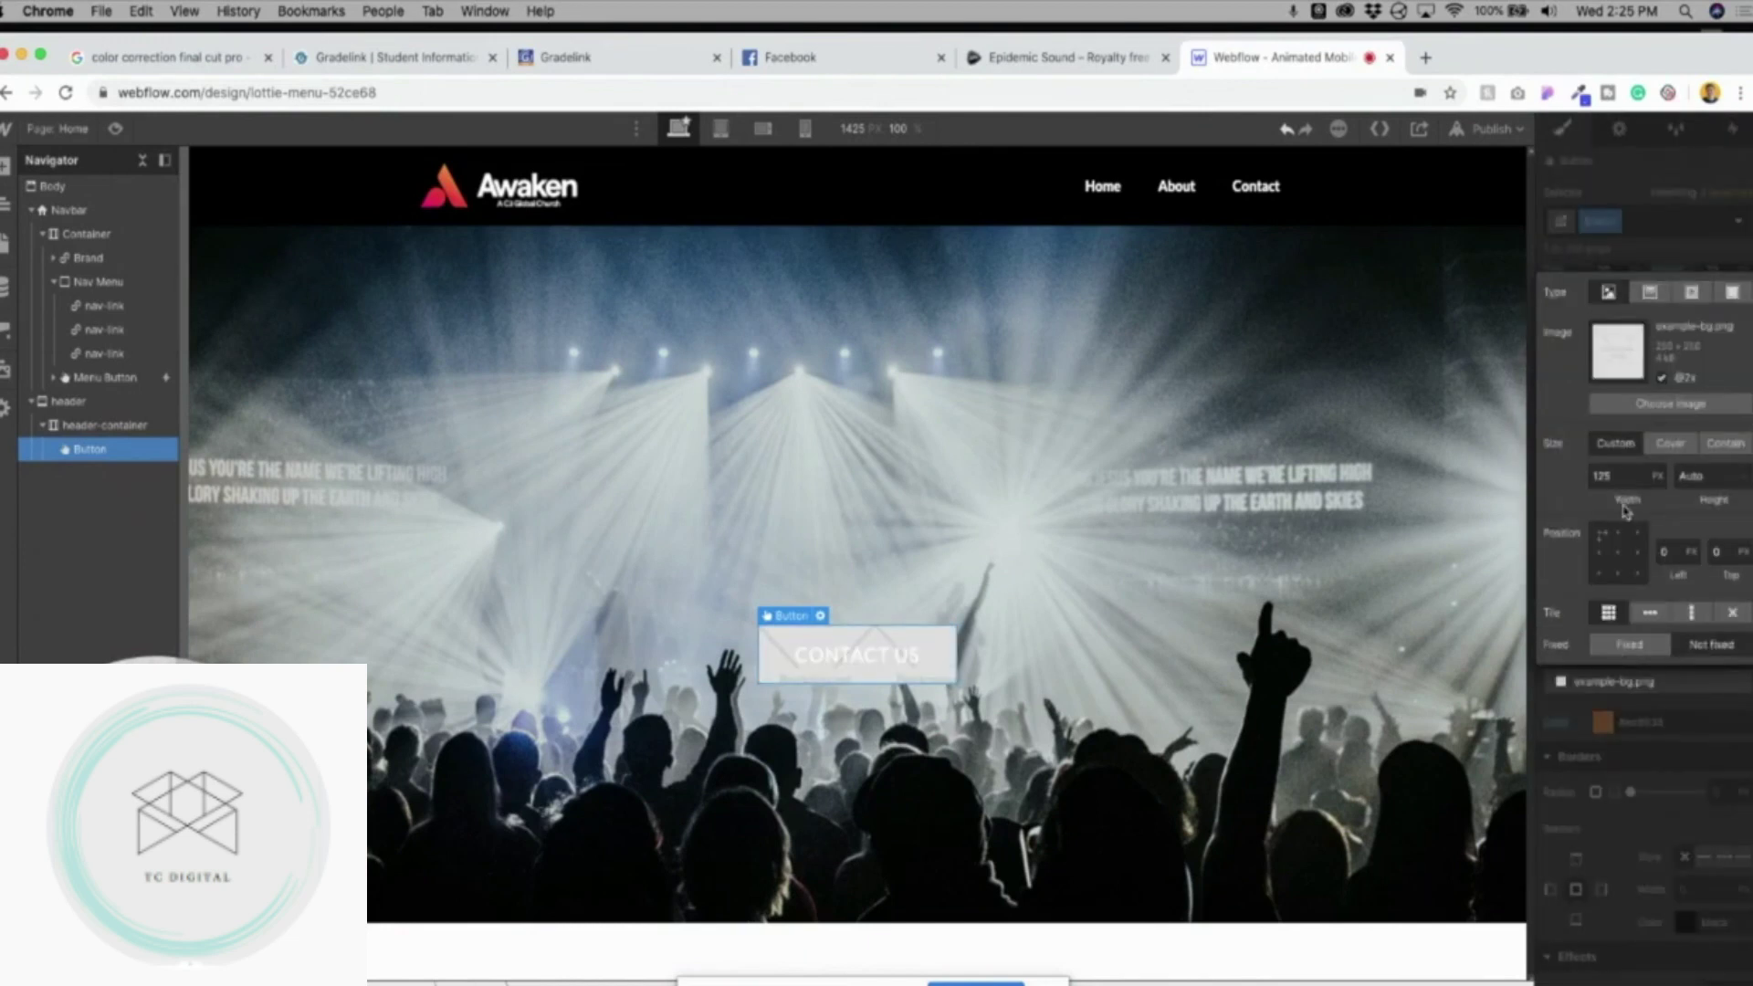
{"action": "left_click", "coordinate": [1650, 292]}
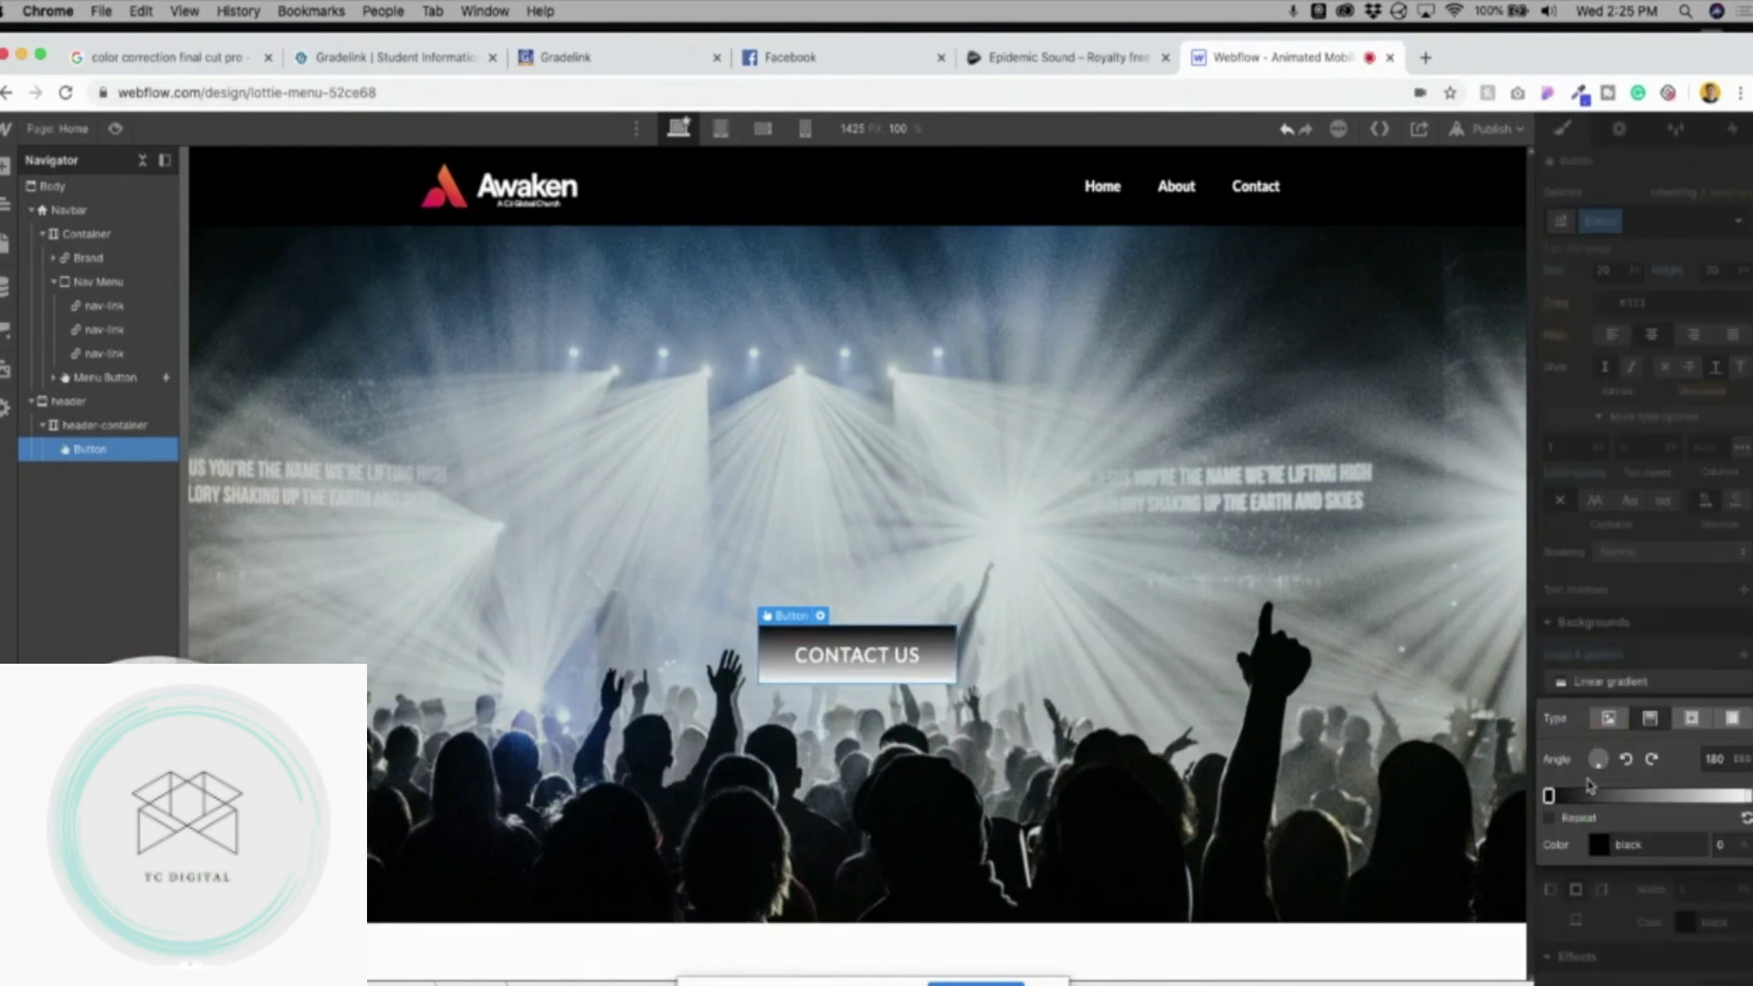
{"action": "left_click", "coordinate": [1608, 764]}
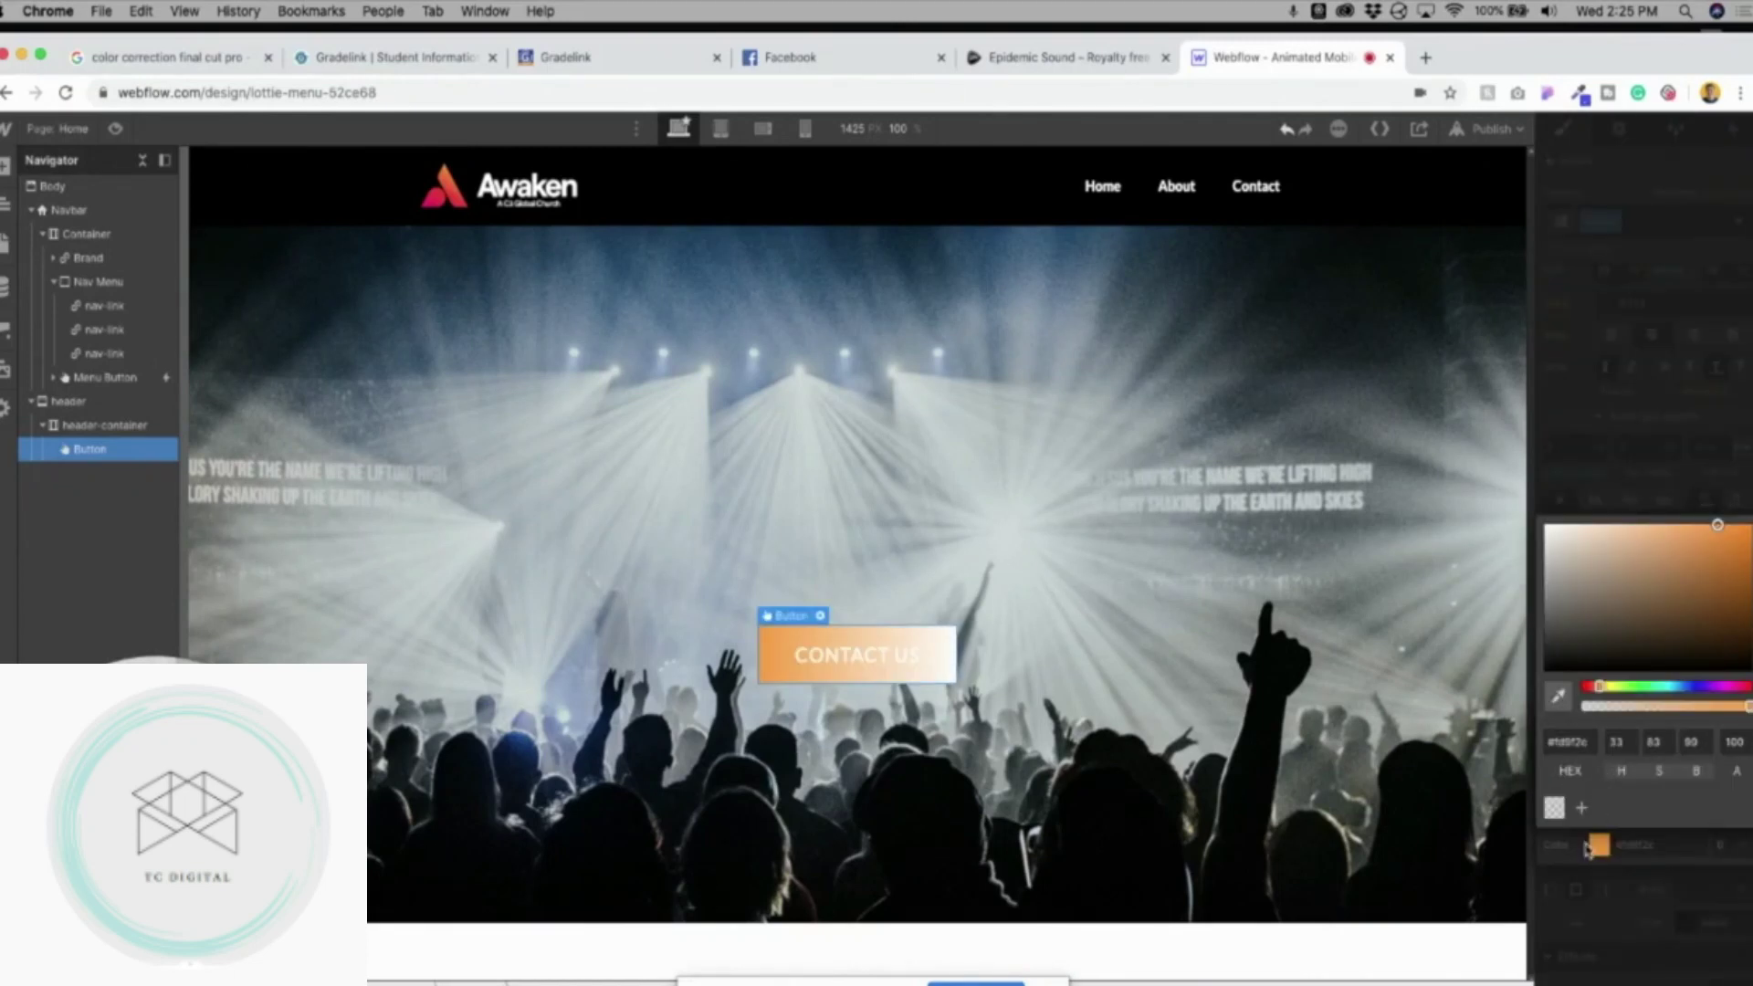
{"action": "left_click", "coordinate": [1599, 845]}
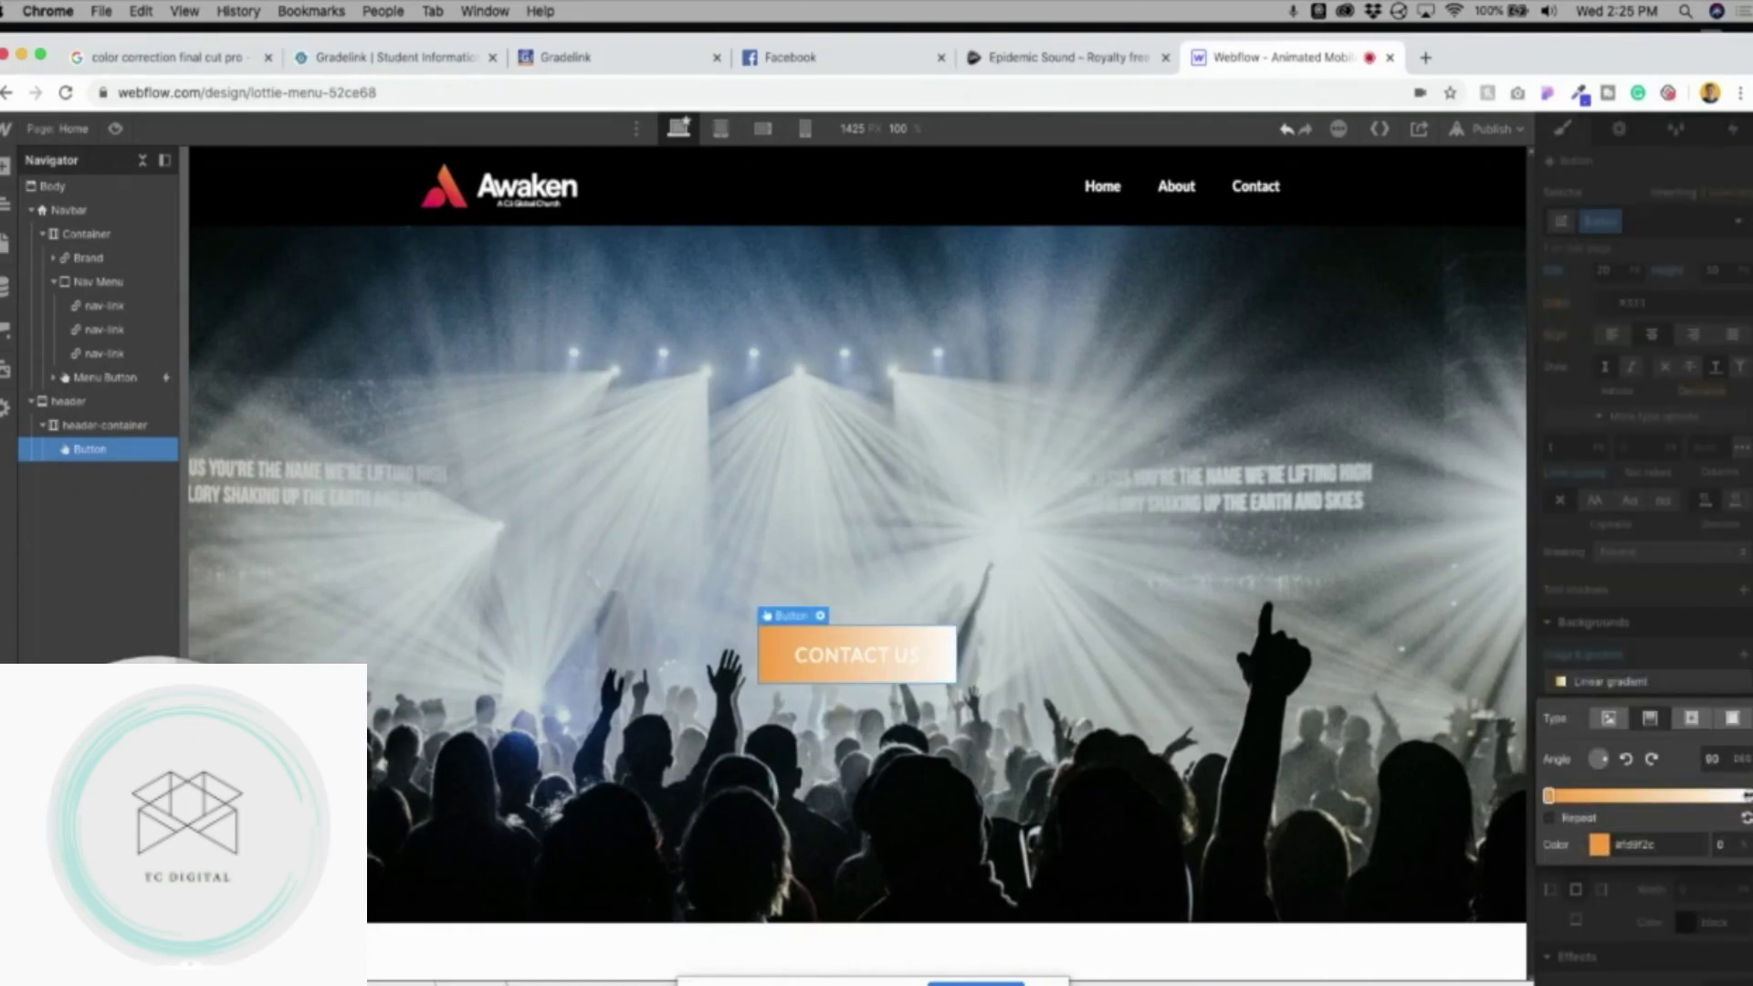
Set the end color of the button's gradient to a fully opaque soft red, #df5555.
{"action": "left_click", "coordinate": [1740, 795]}
{"action": "left_click", "coordinate": [1599, 845]}
{"action": "left_click", "coordinate": [1690, 585]}
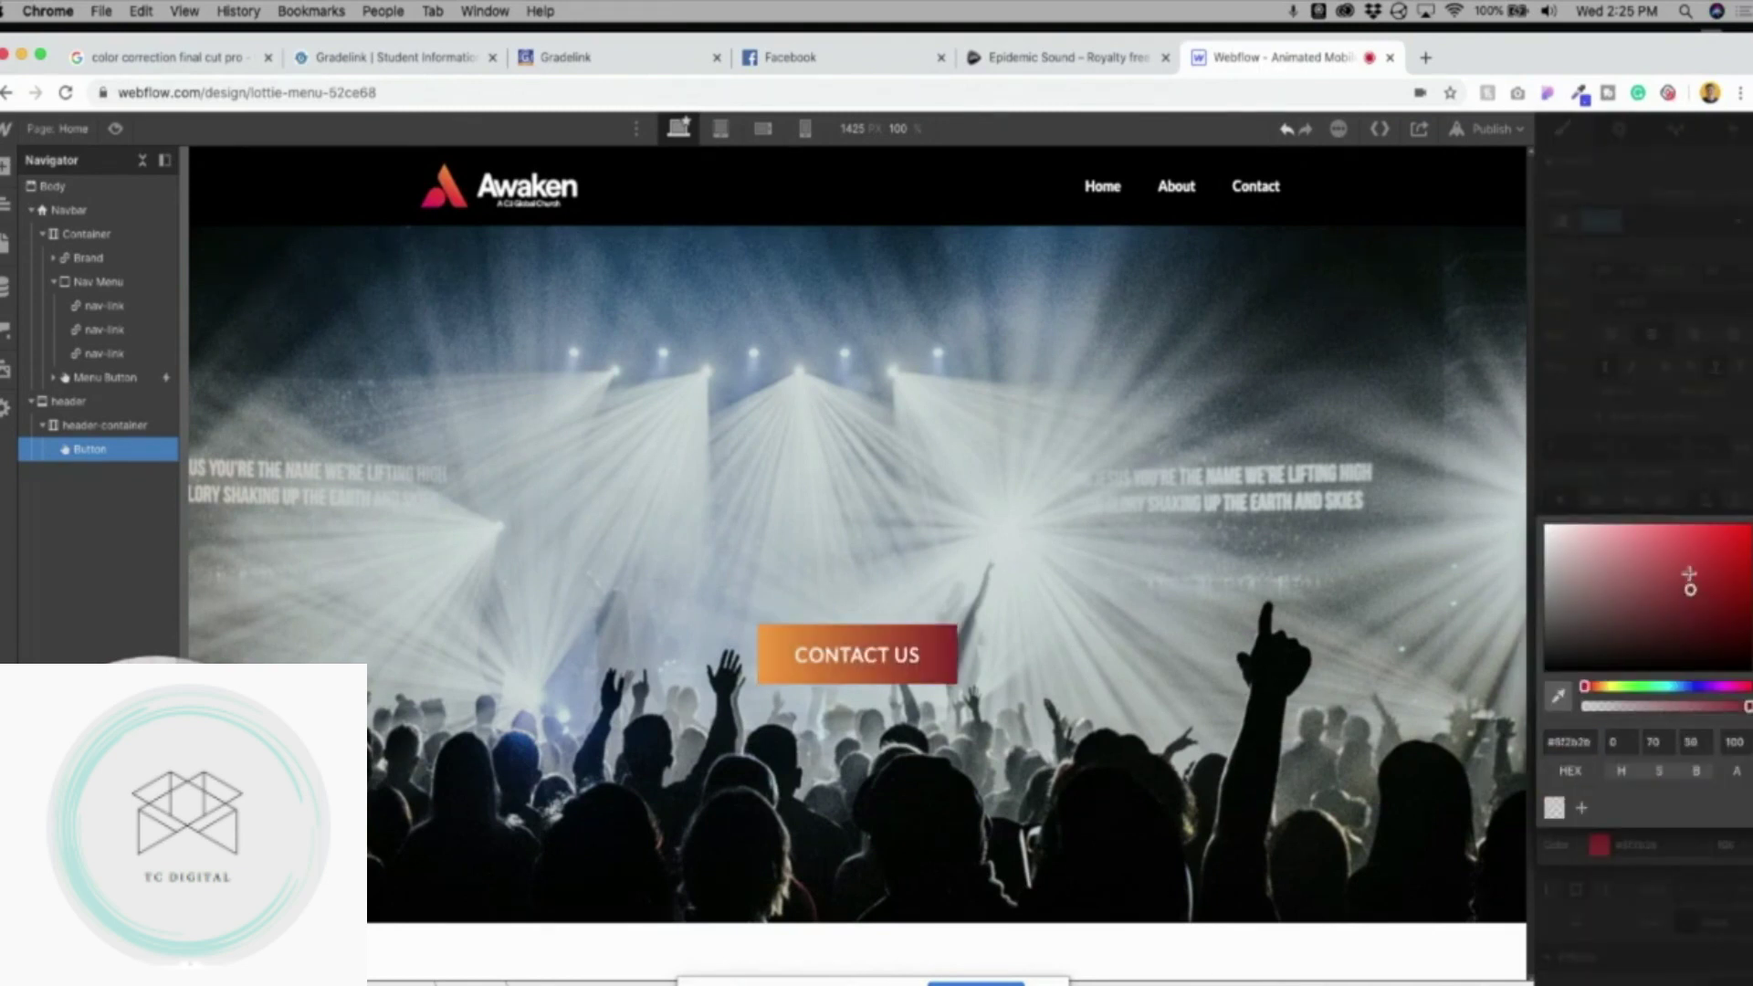
{"action": "left_click_drag", "start_coordinate": [1690, 585], "coordinate": [1673, 543]}
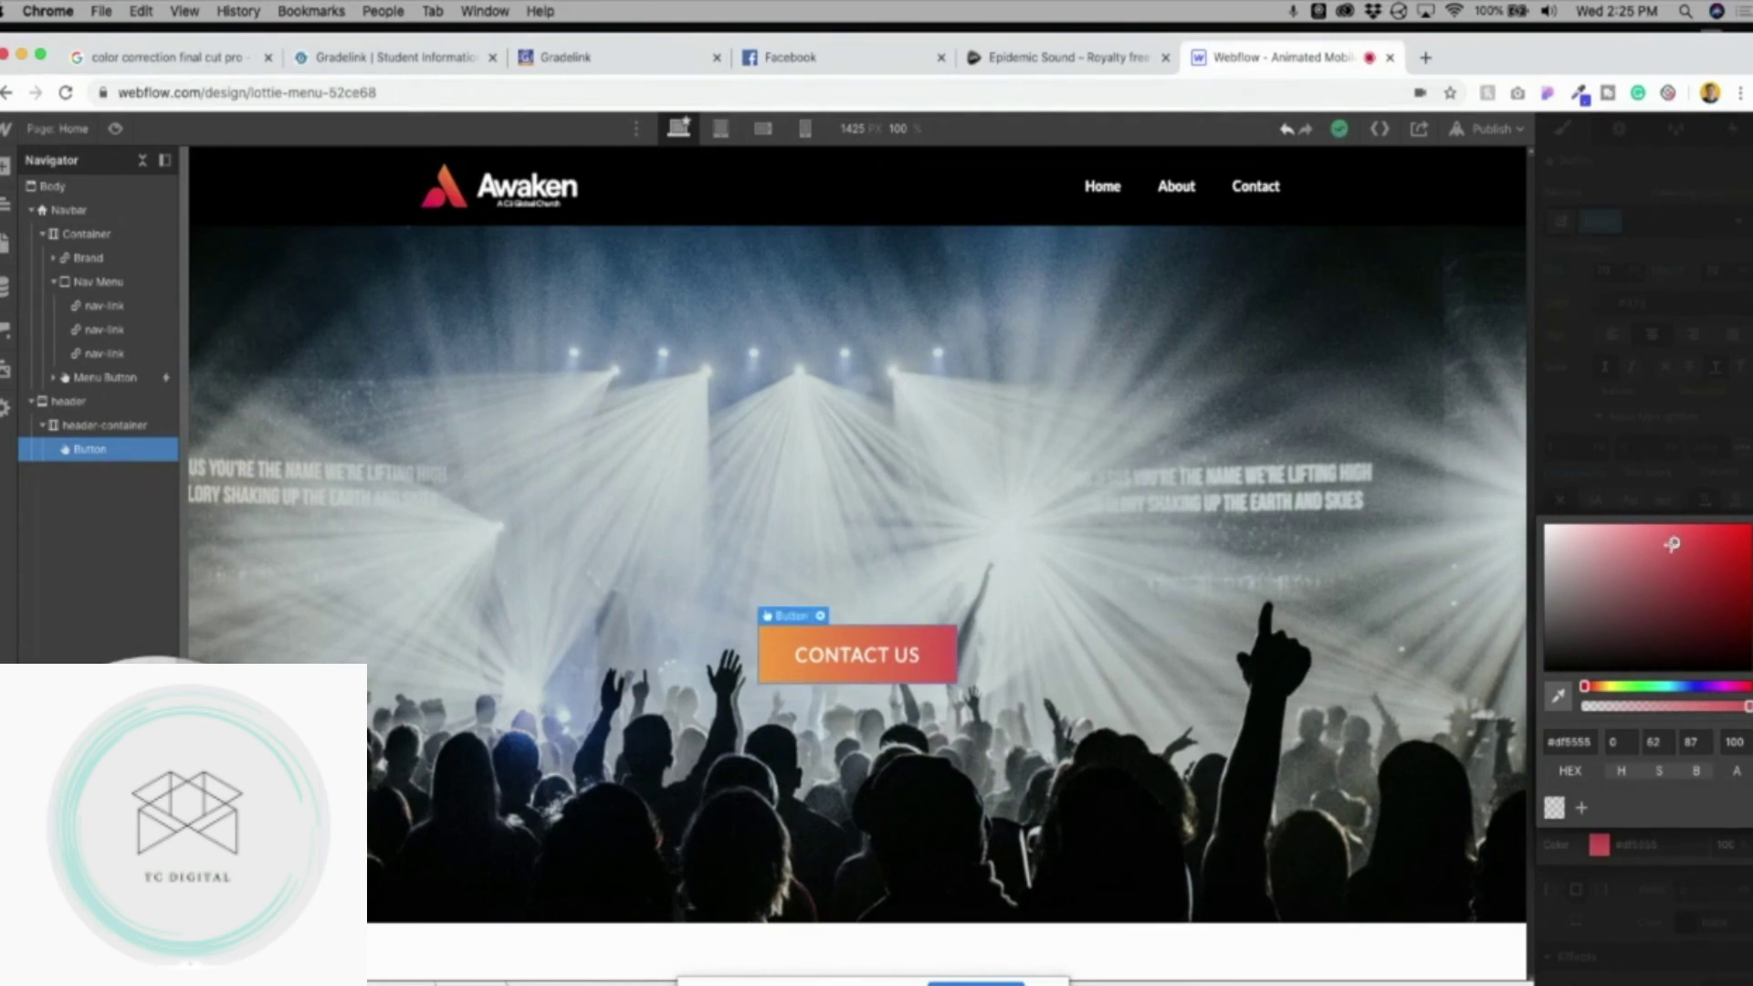
{"action": "left_click", "coordinate": [1617, 496]}
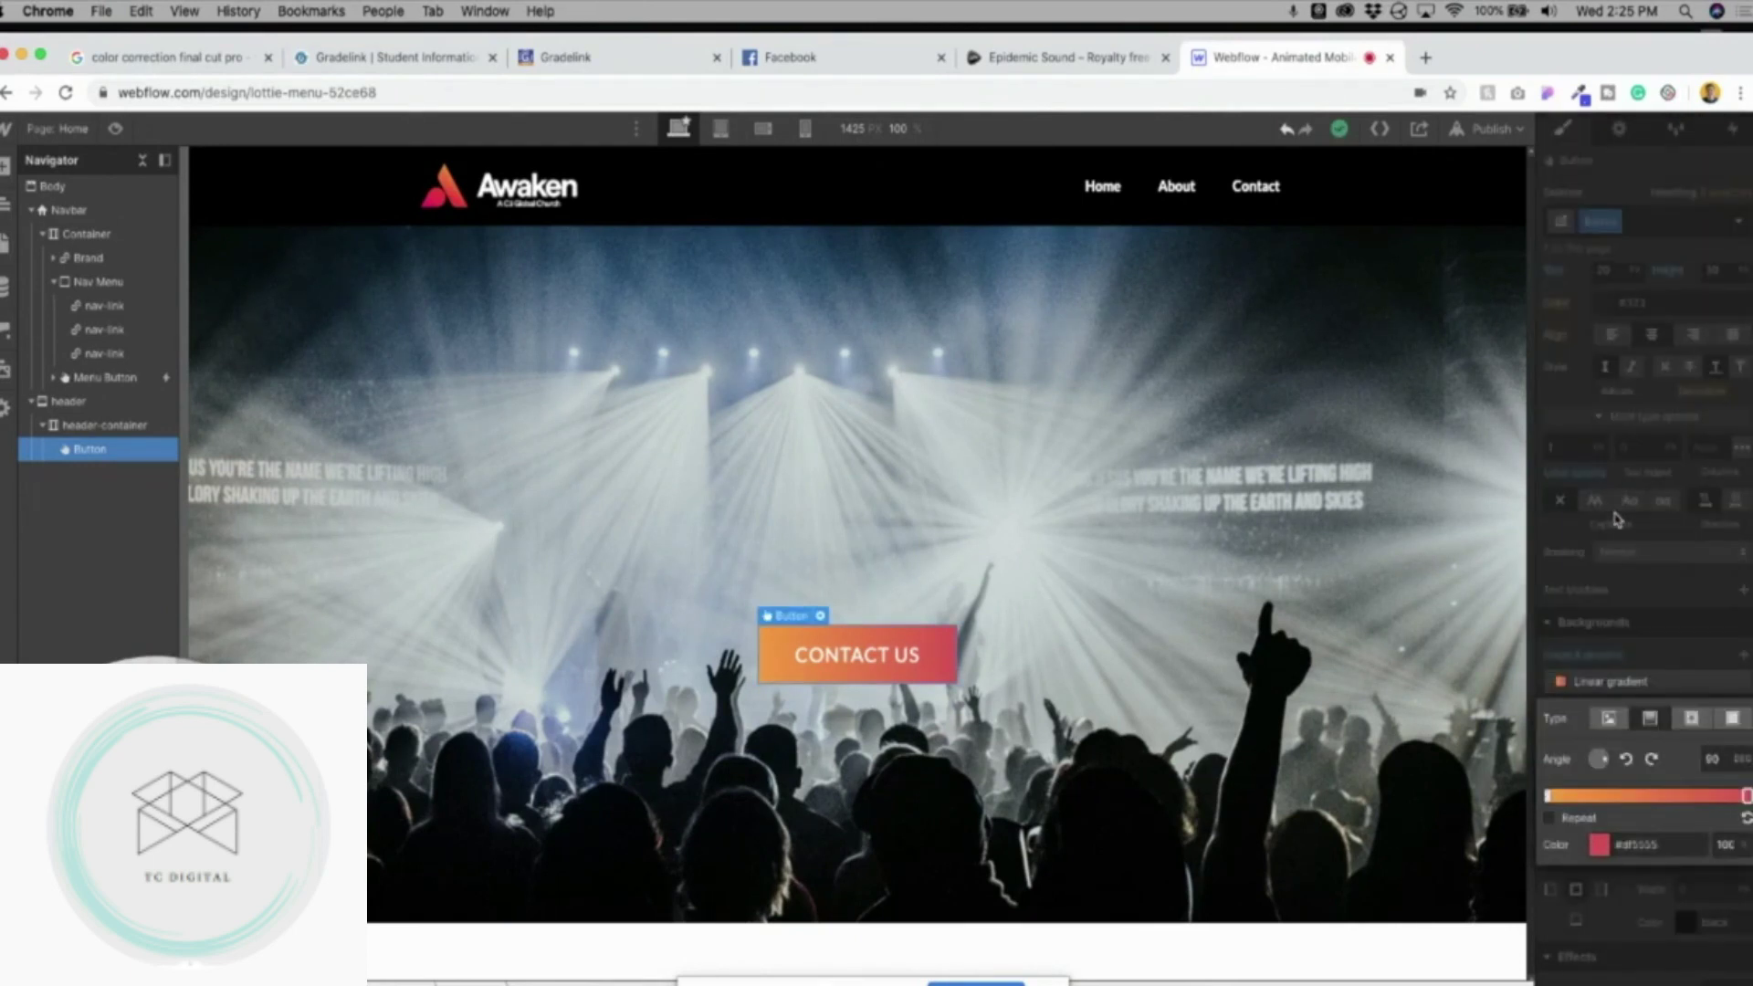
{"action": "left_click", "coordinate": [1621, 681]}
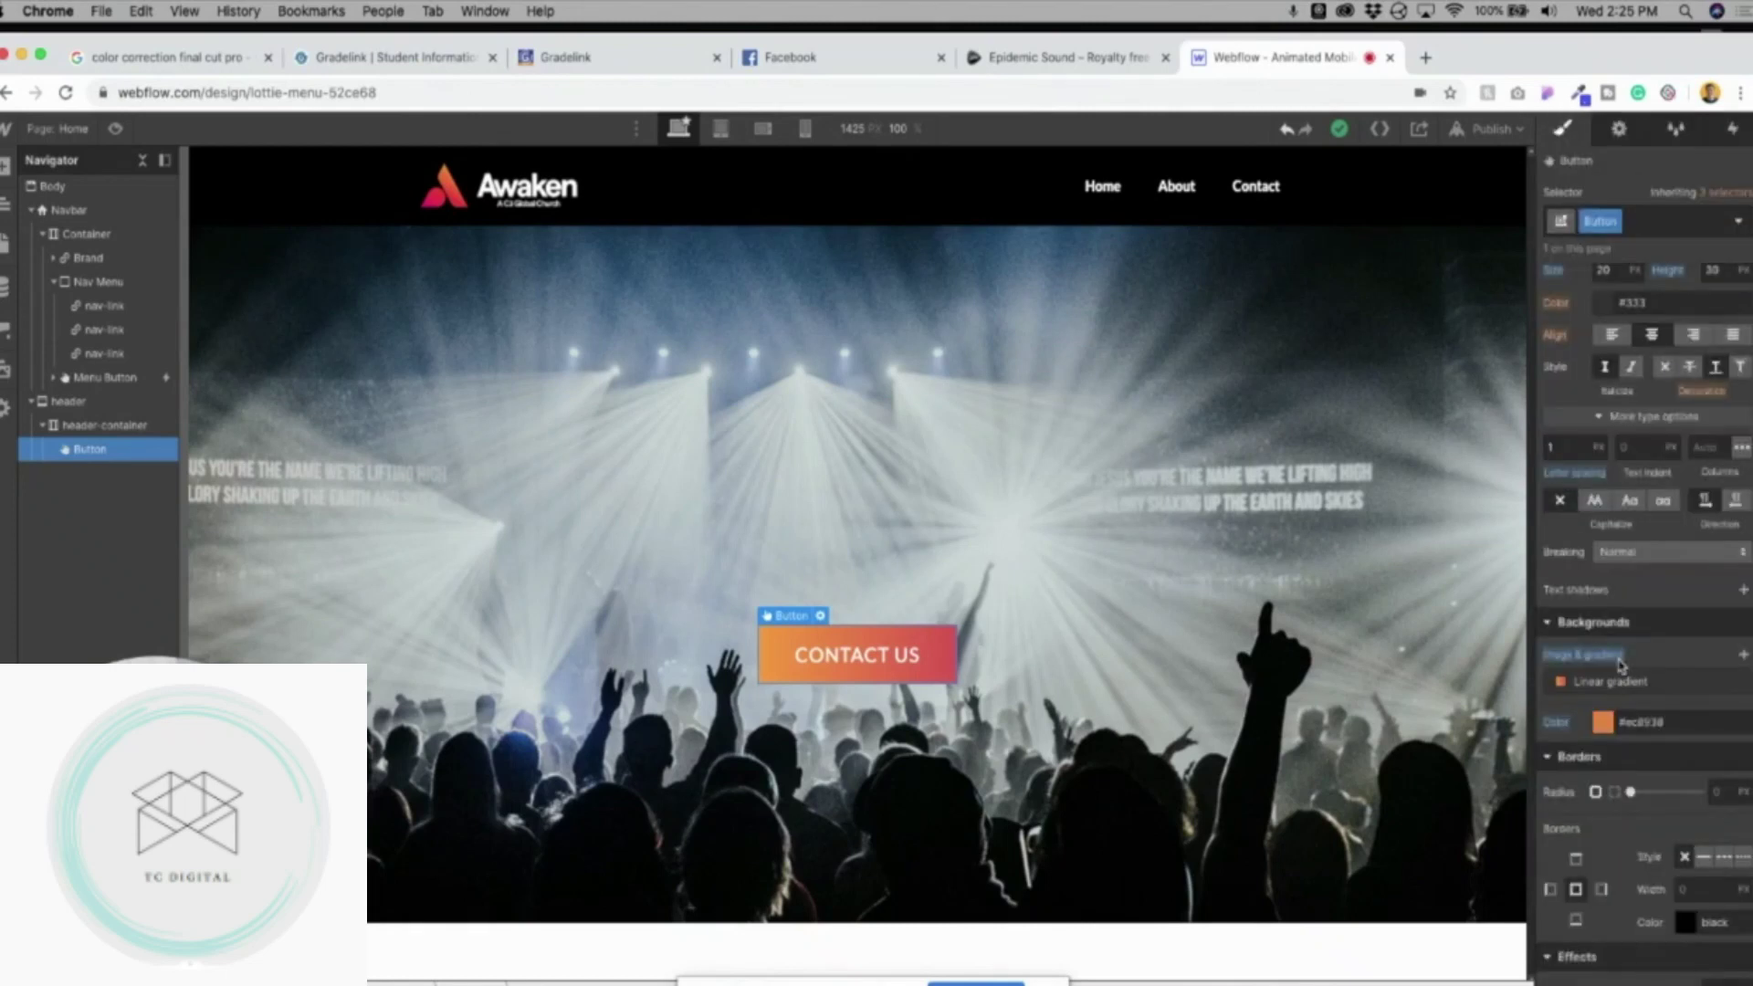
Round the button's corners with a border radius of 50 px.
{"action": "left_click_drag", "start_coordinate": [1633, 791], "coordinate": [1716, 791]}
{"action": "left_click", "coordinate": [1716, 791]}
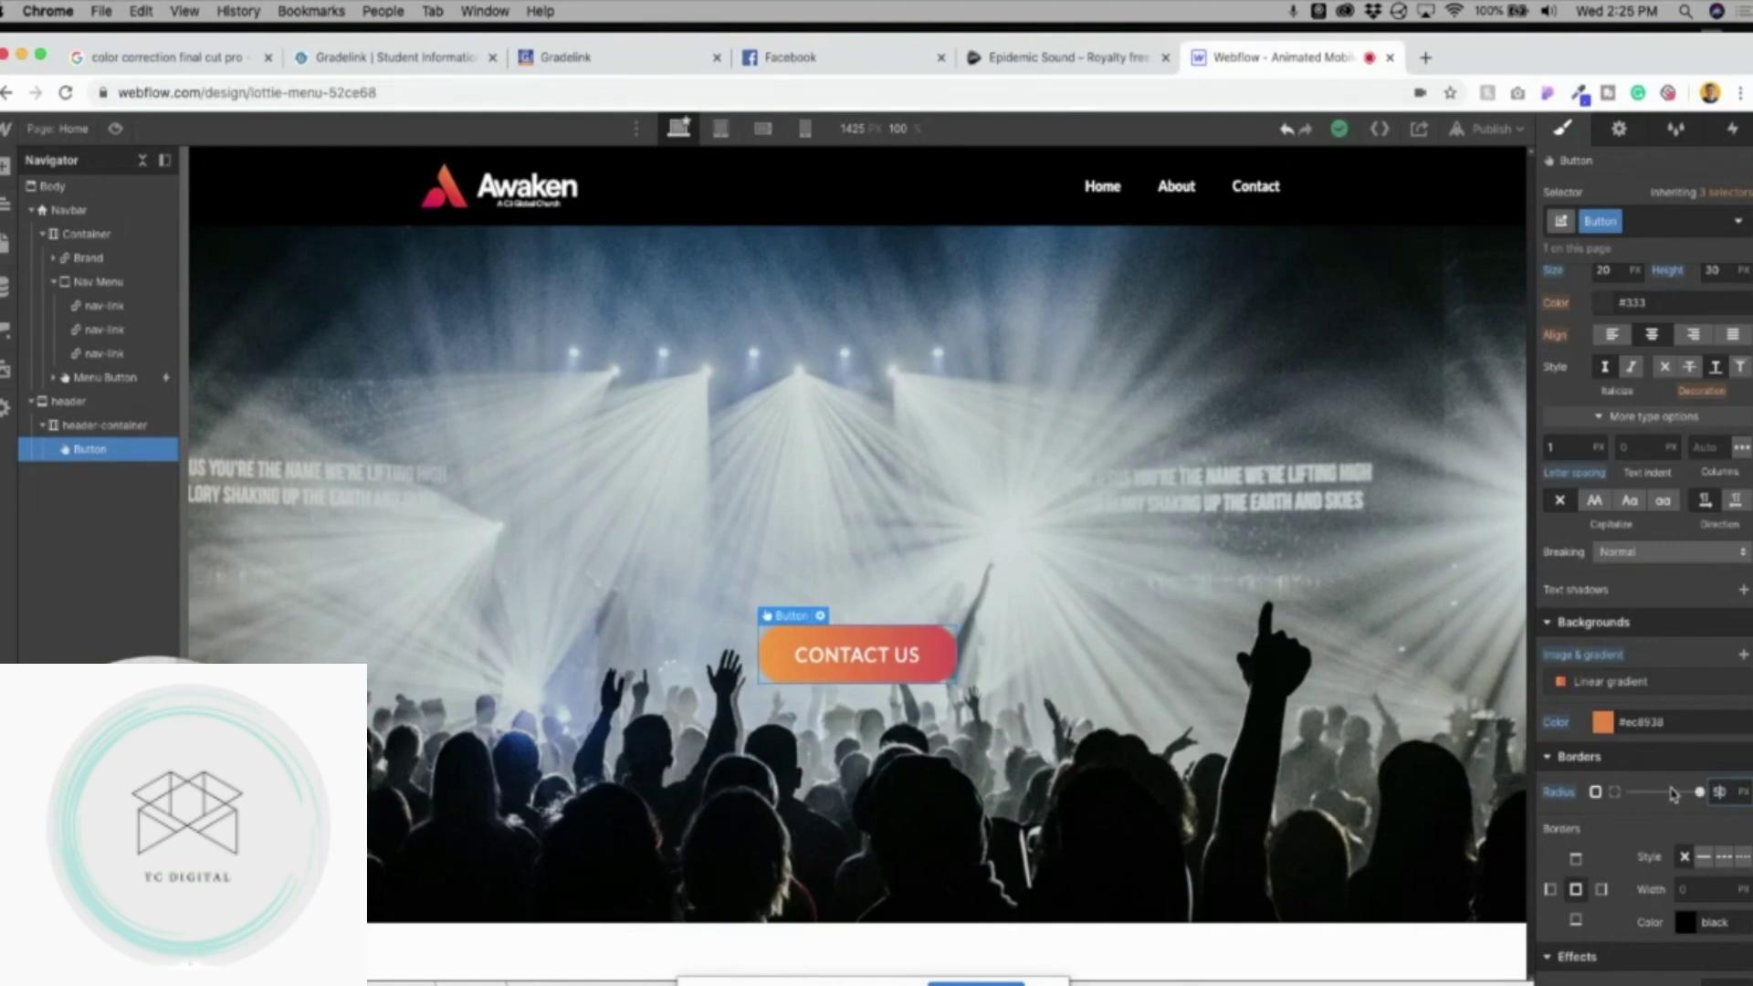
{"action": "left_click", "coordinate": [945, 671]}
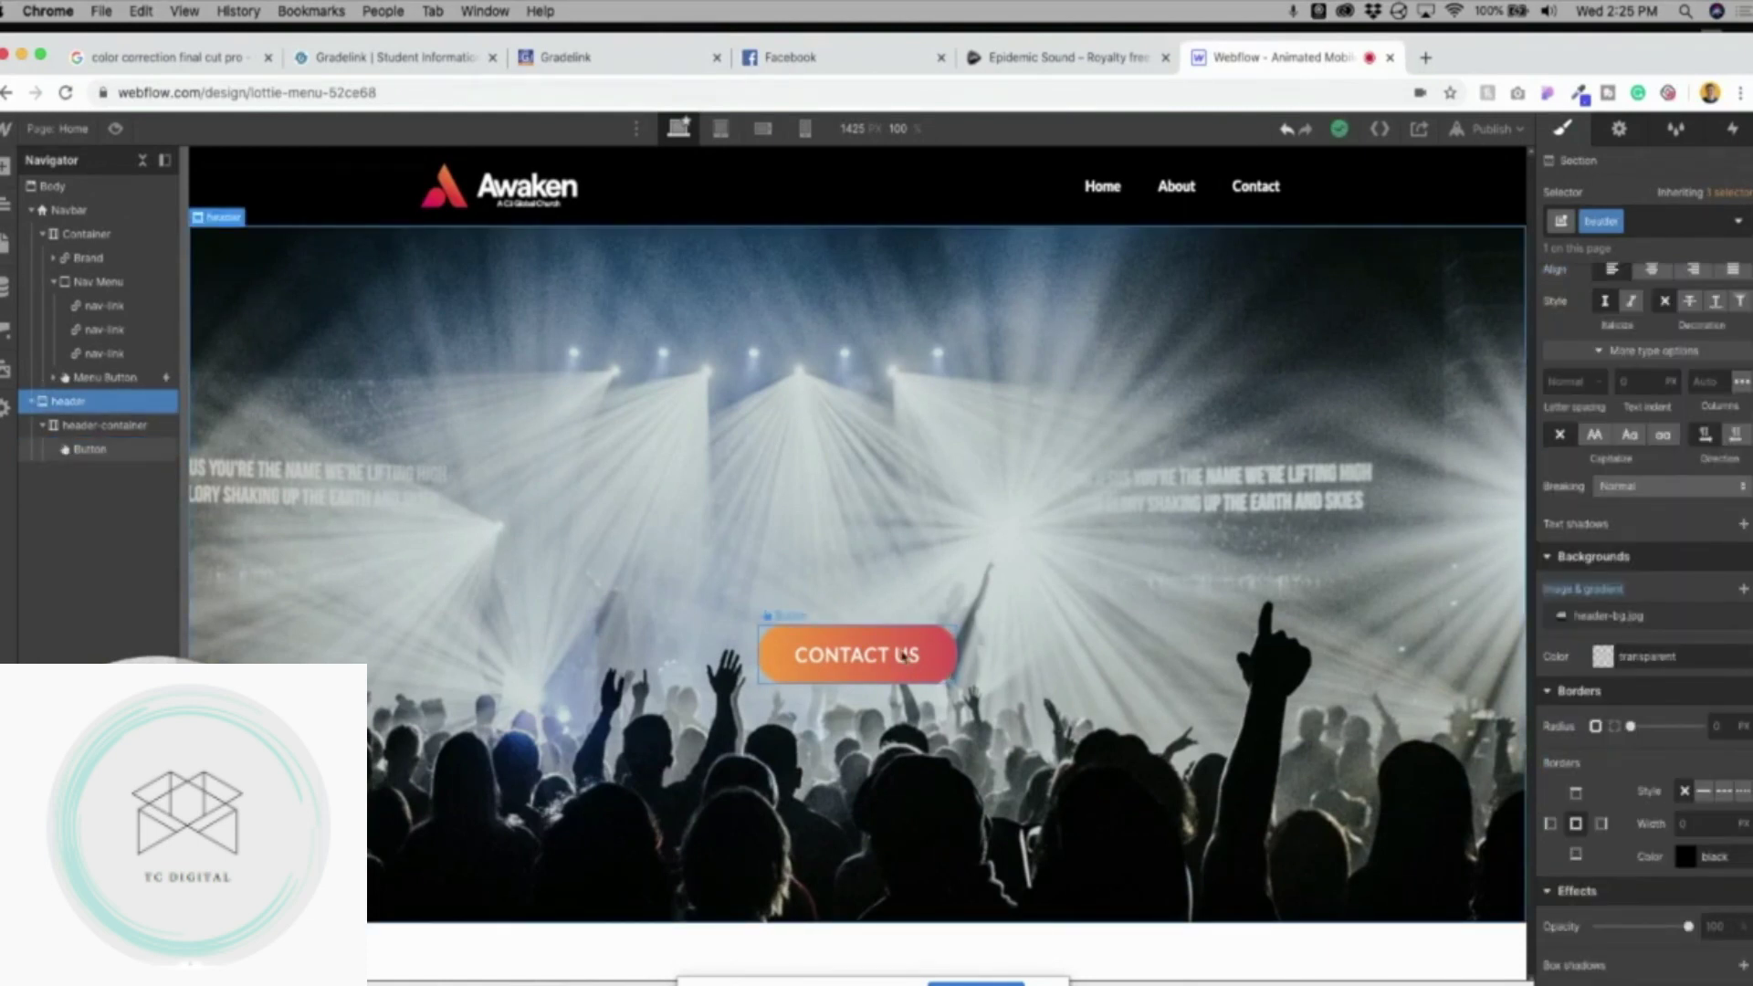
Add an outer box shadow to the CONTACT US button in black at 30% opacity.
{"action": "left_click", "coordinate": [903, 655]}
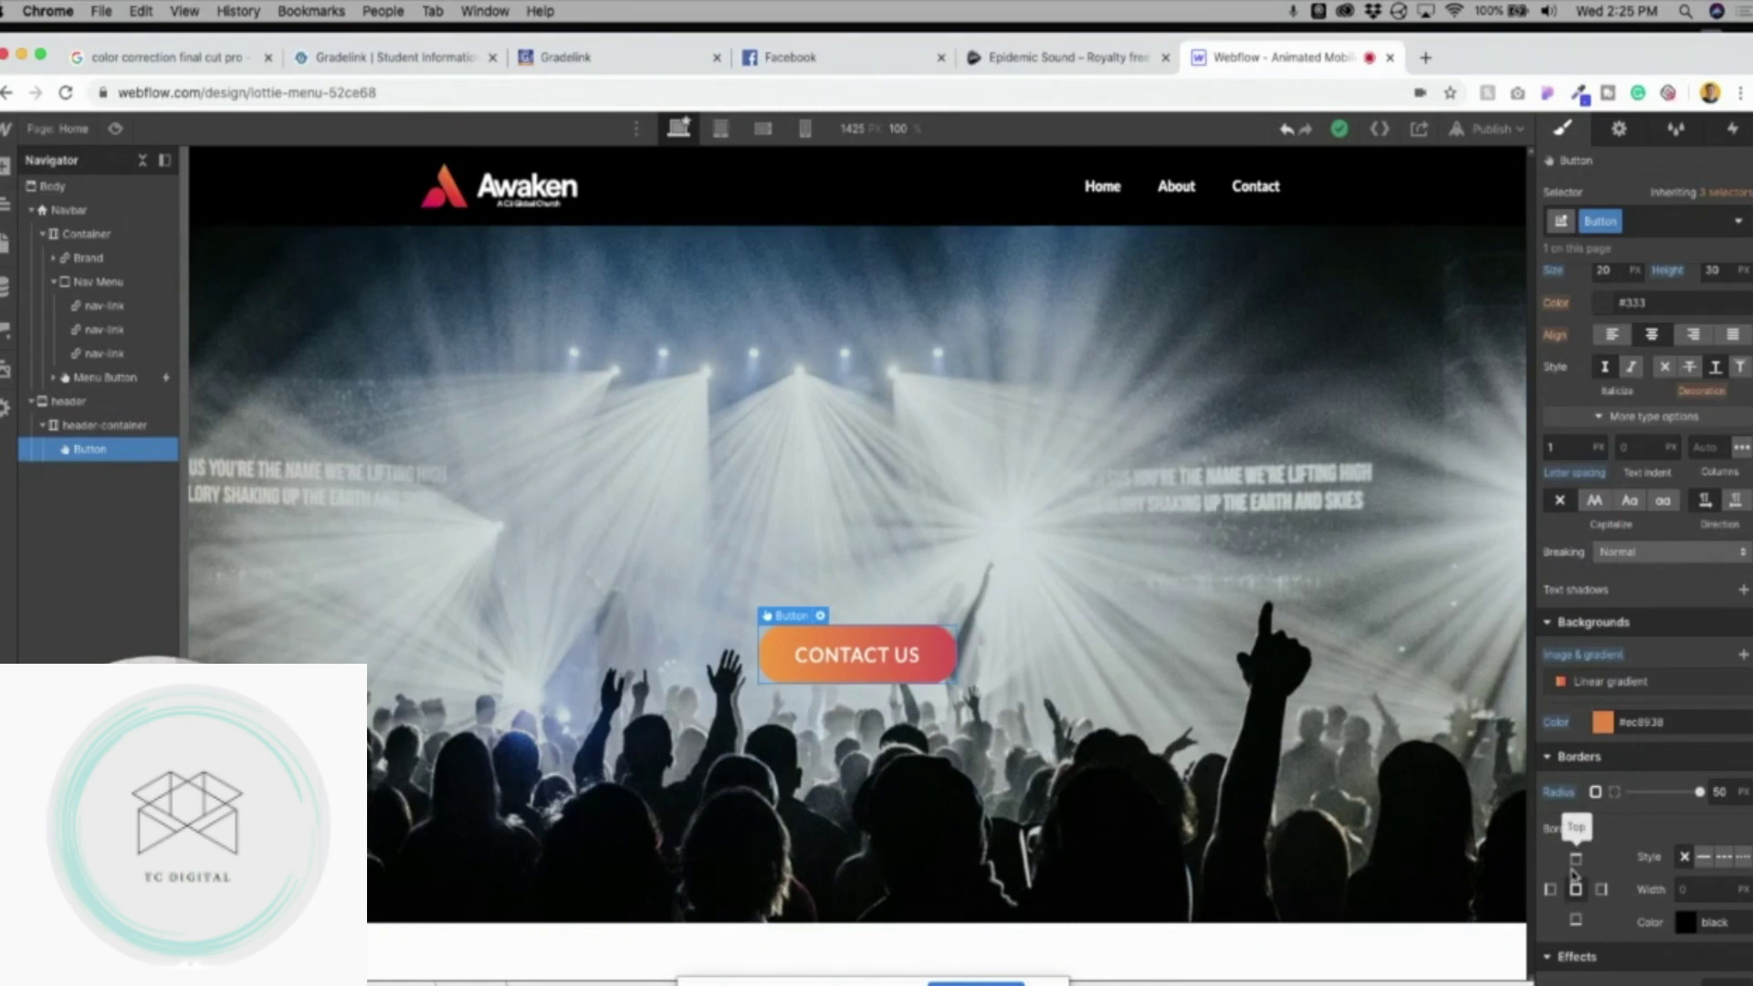
{"action": "scroll", "coordinate": [1572, 875], "scroll_direction": "down", "scroll_amount": 4}
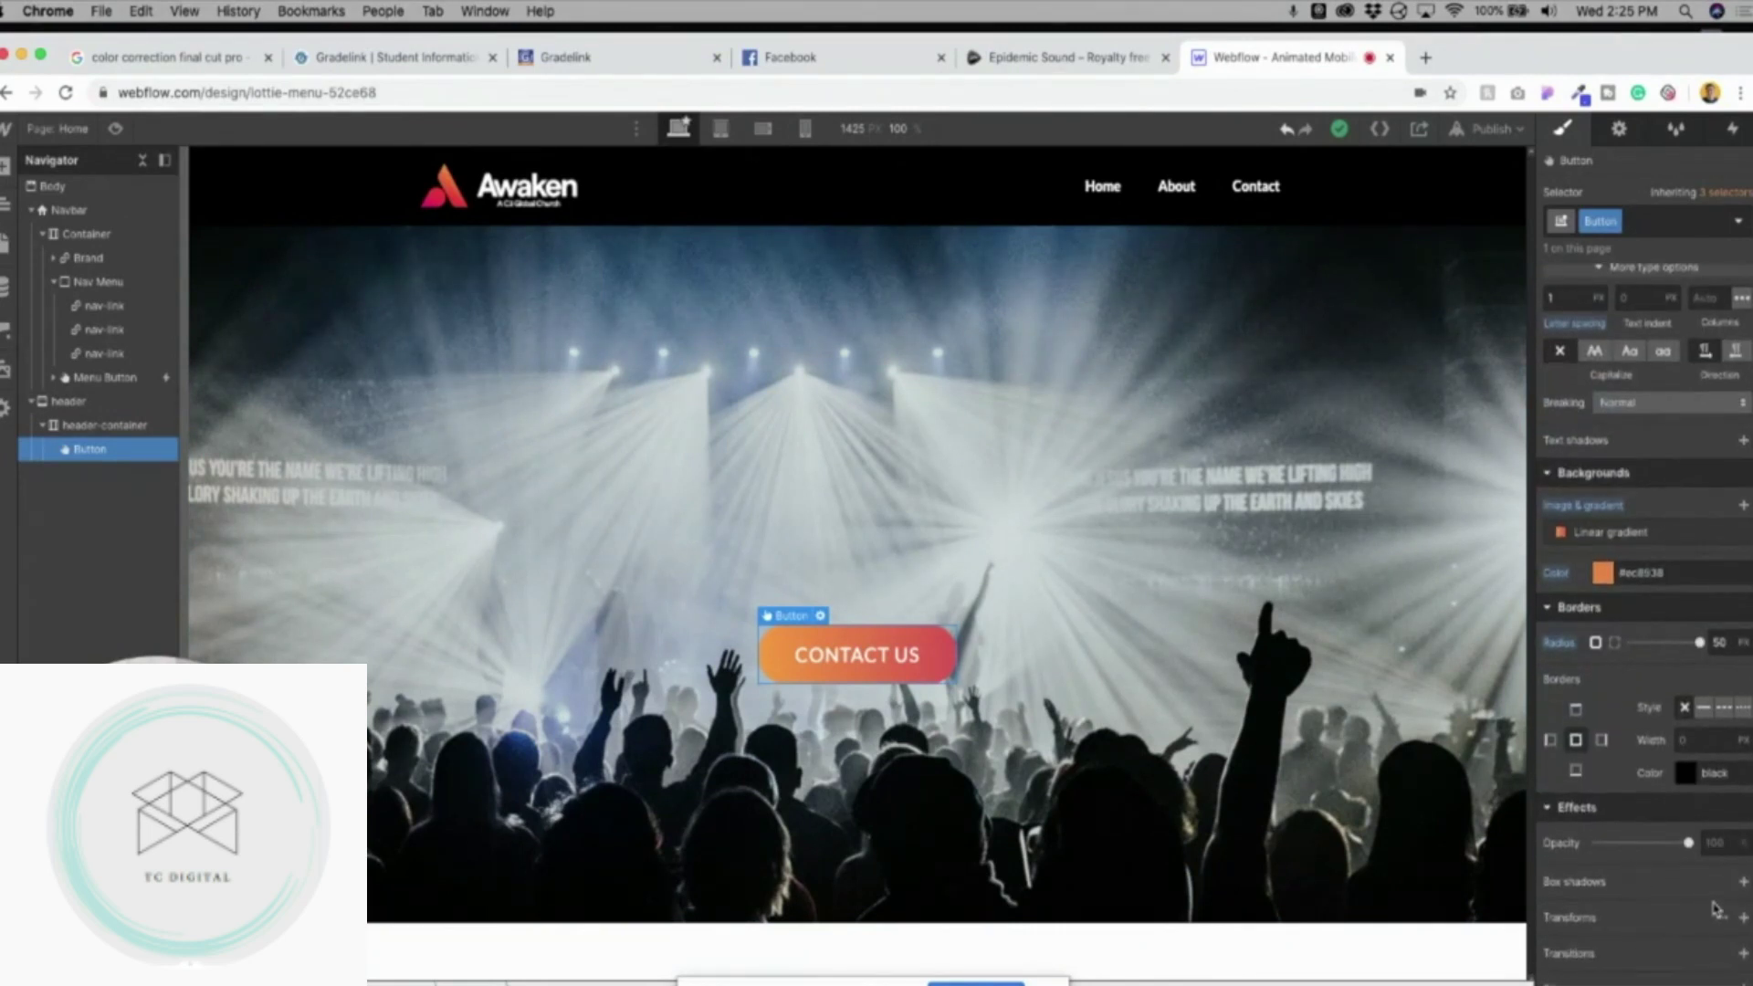
{"action": "left_click", "coordinate": [1743, 881]}
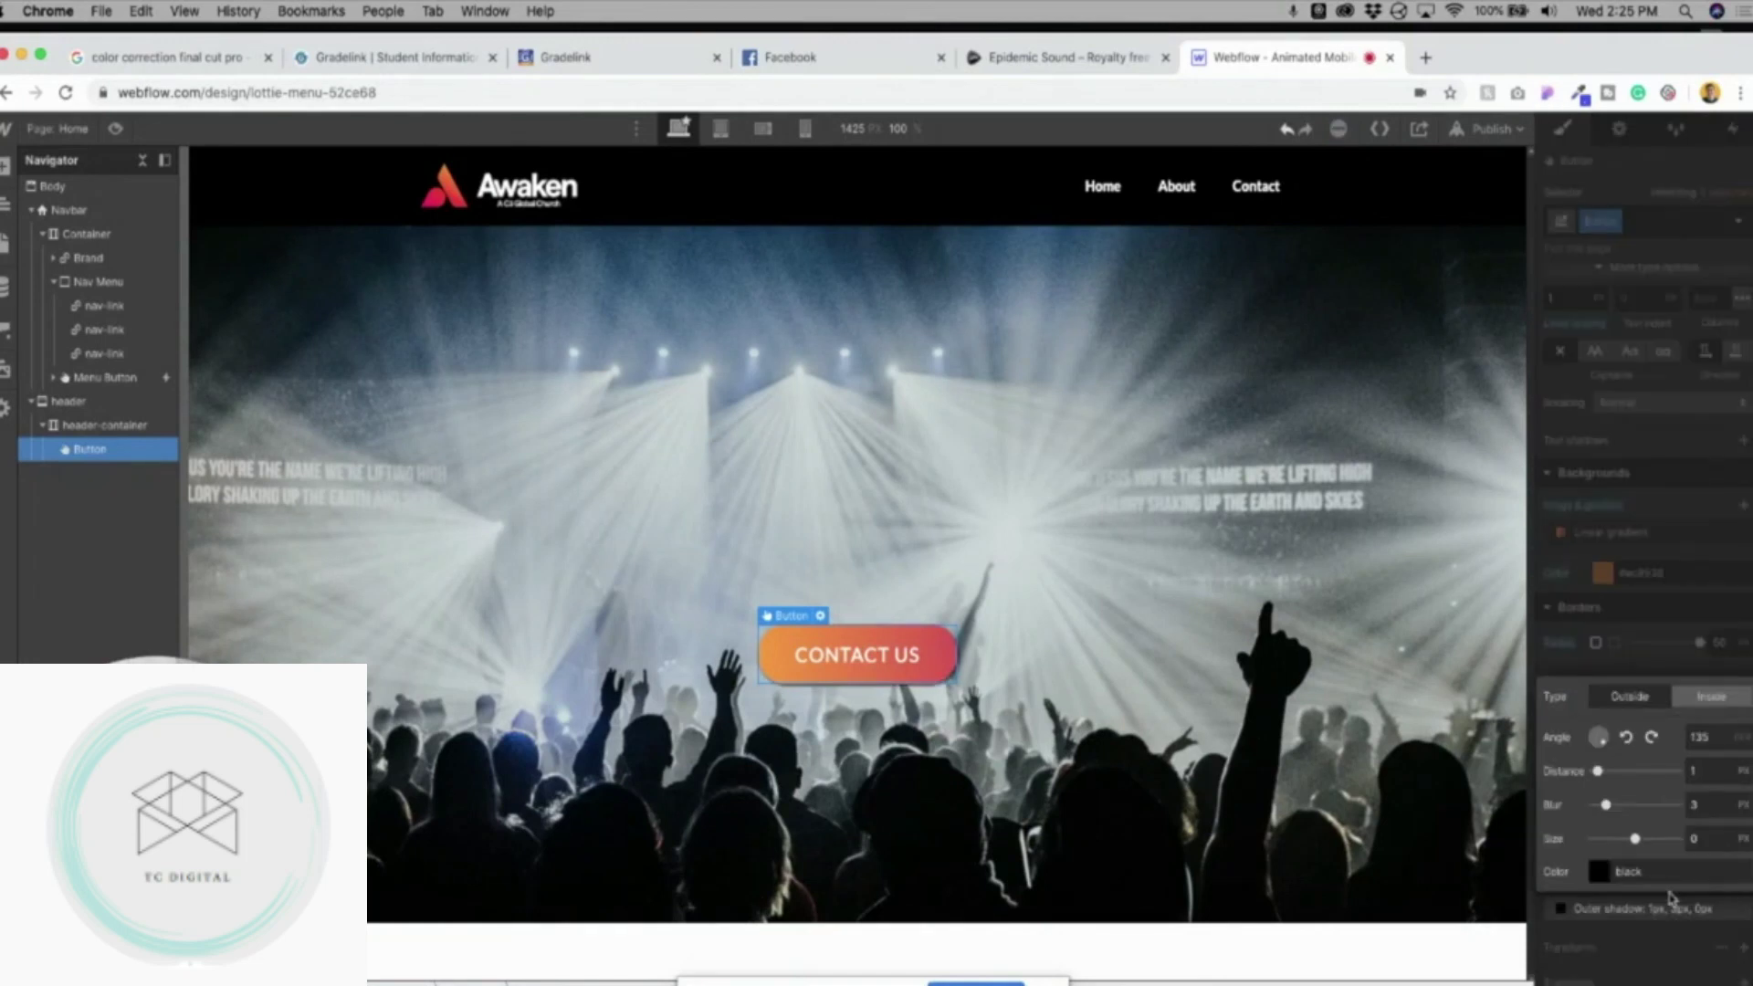
{"action": "left_click", "coordinate": [1597, 874]}
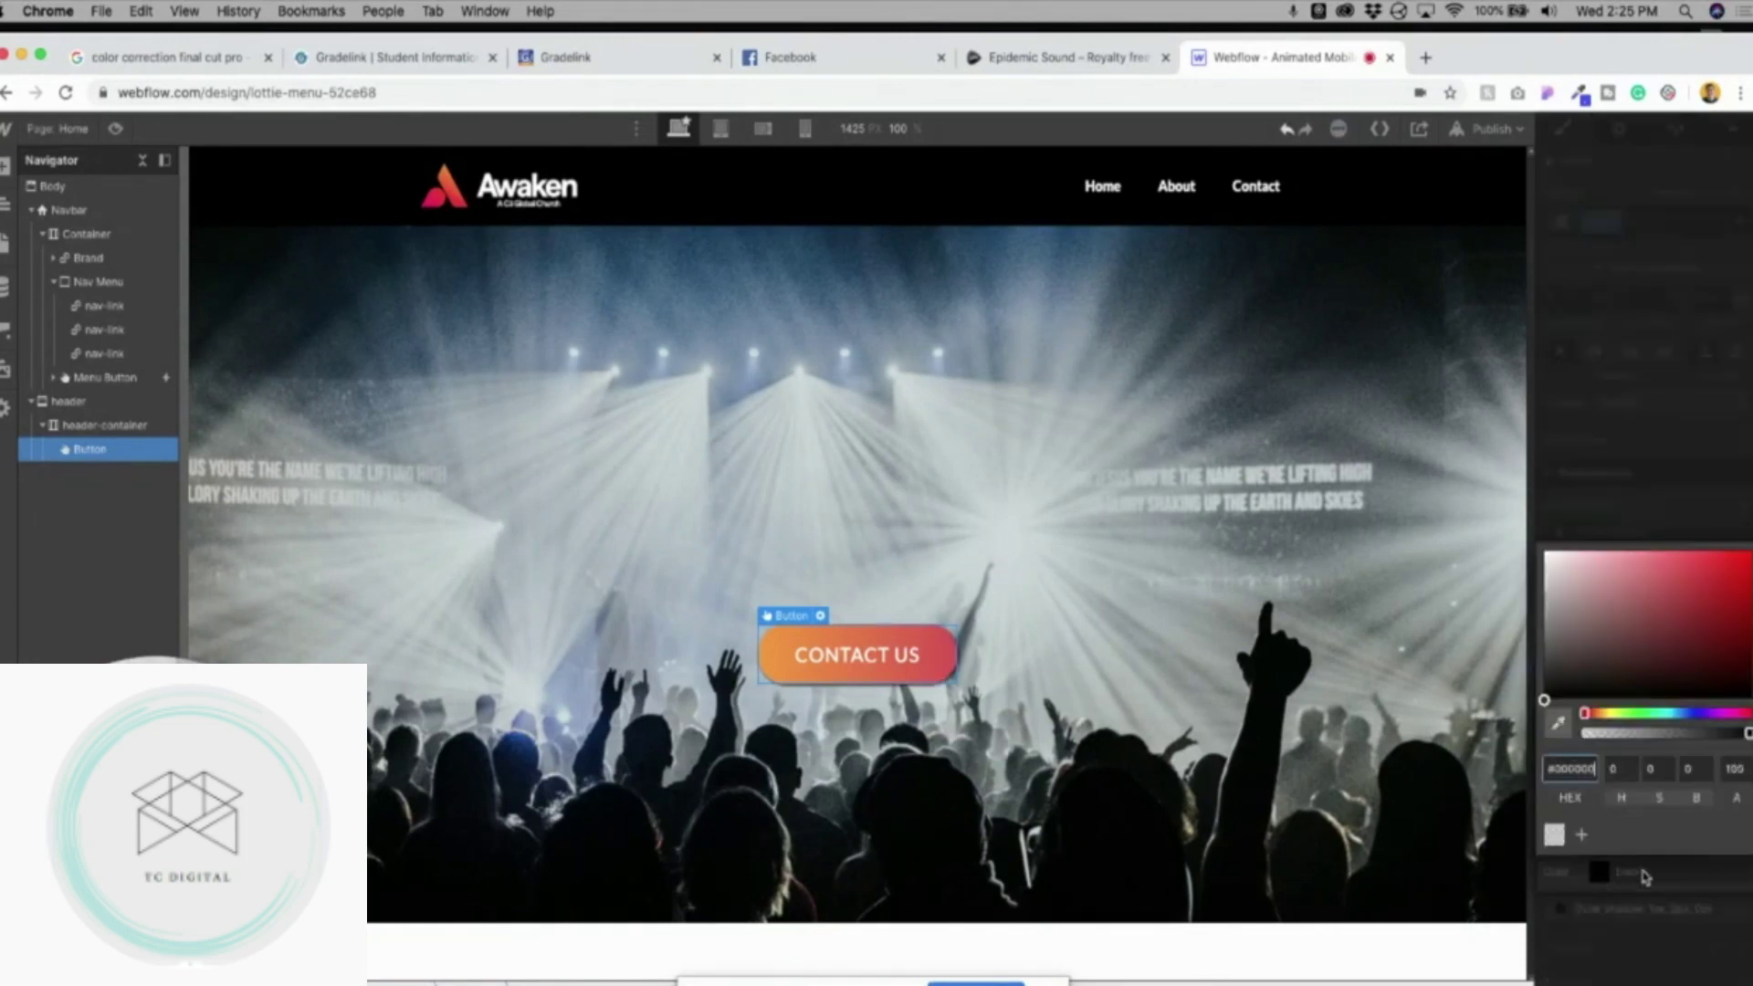
{"action": "left_click_drag", "start_coordinate": [1671, 736], "coordinate": [1634, 733]}
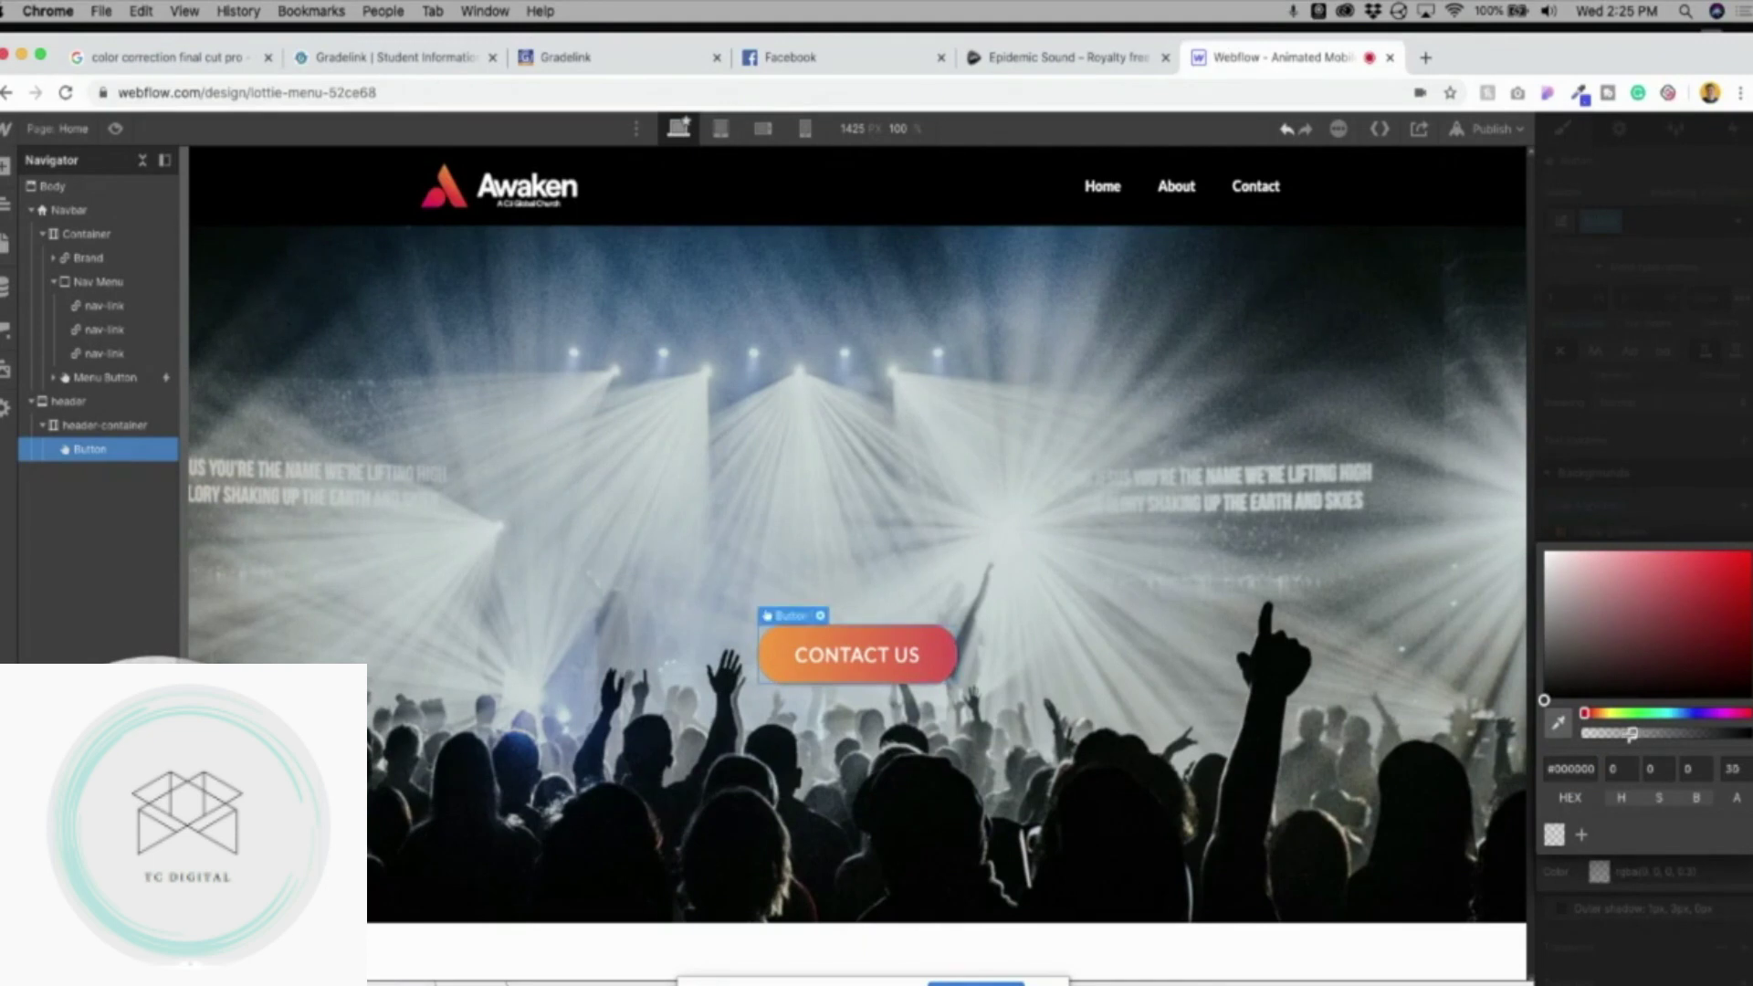
{"action": "left_click", "coordinate": [1563, 530]}
Set the button shadow's distance to 3 px and slightly reduce its size.
{"action": "left_click_drag", "start_coordinate": [1598, 771], "coordinate": [1605, 772]}
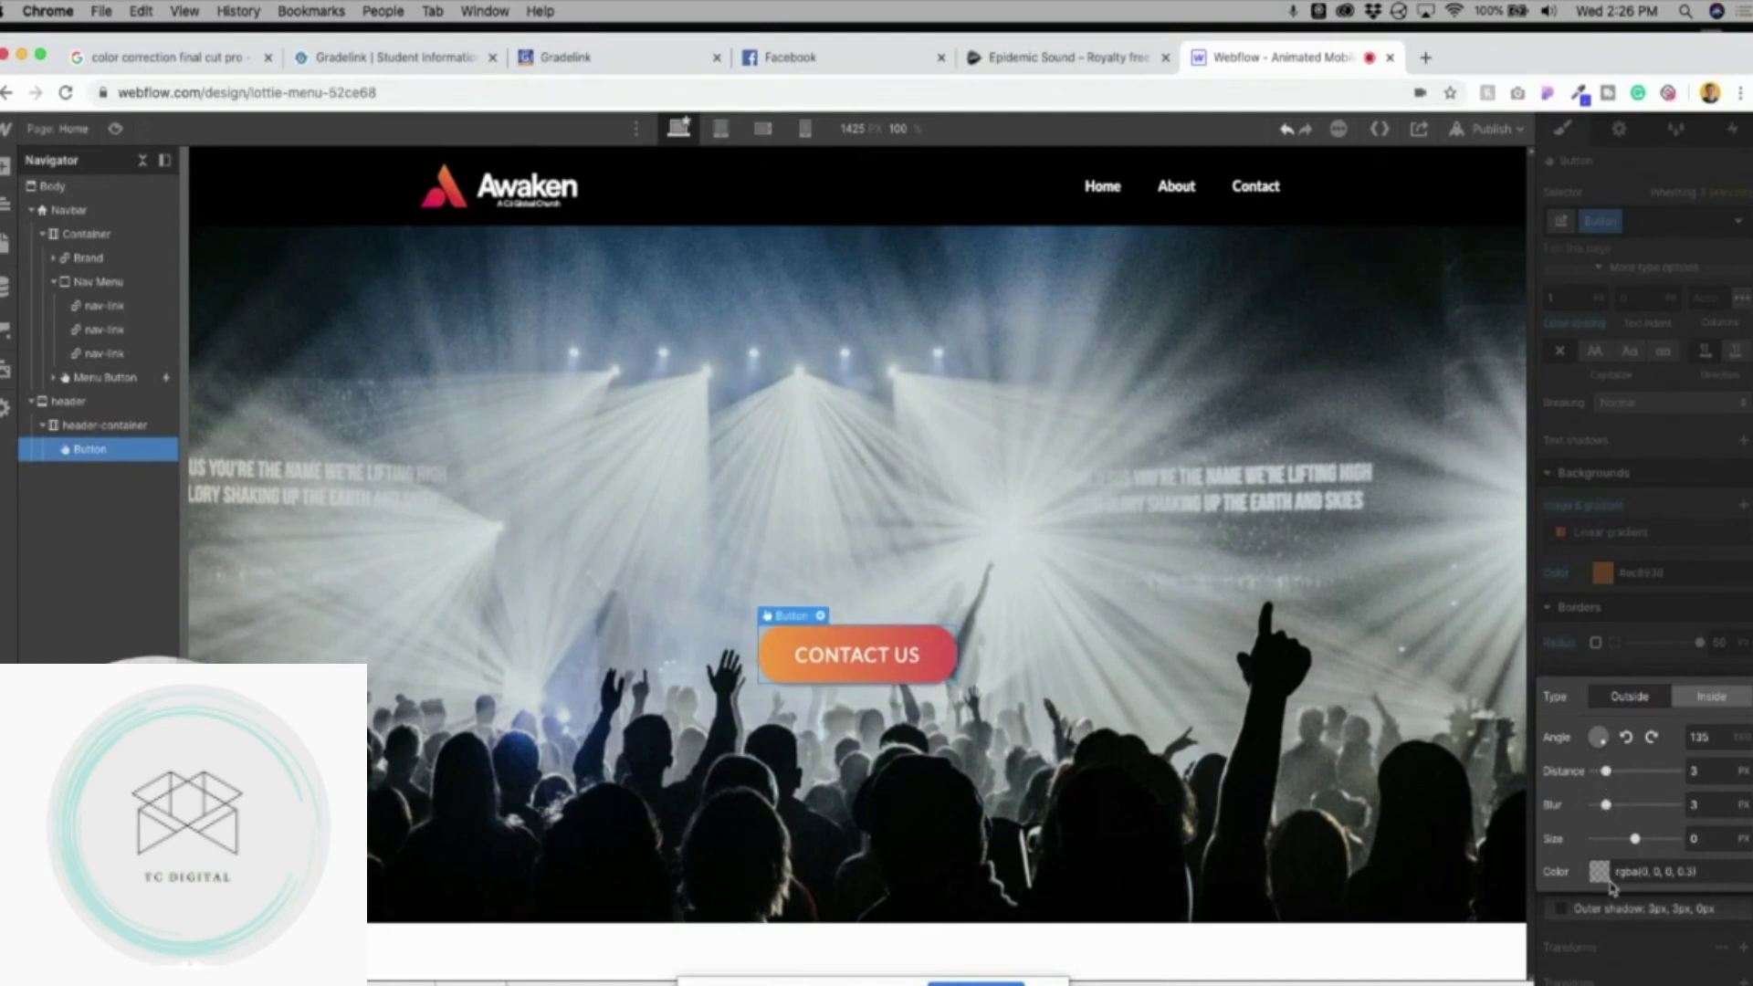
{"action": "mouse_move", "coordinate": [1634, 838]}
{"action": "left_mouse_down"}
{"action": "mouse_move", "coordinate": [1614, 805]}
{"action": "mouse_move", "coordinate": [1628, 838]}
{"action": "left_mouse_up"}
{"action": "left_click", "coordinate": [1600, 511]}
Set the button text's font size to 18 px.
{"action": "scroll", "coordinate": [1599, 513], "scroll_direction": "up", "scroll_amount": 5}
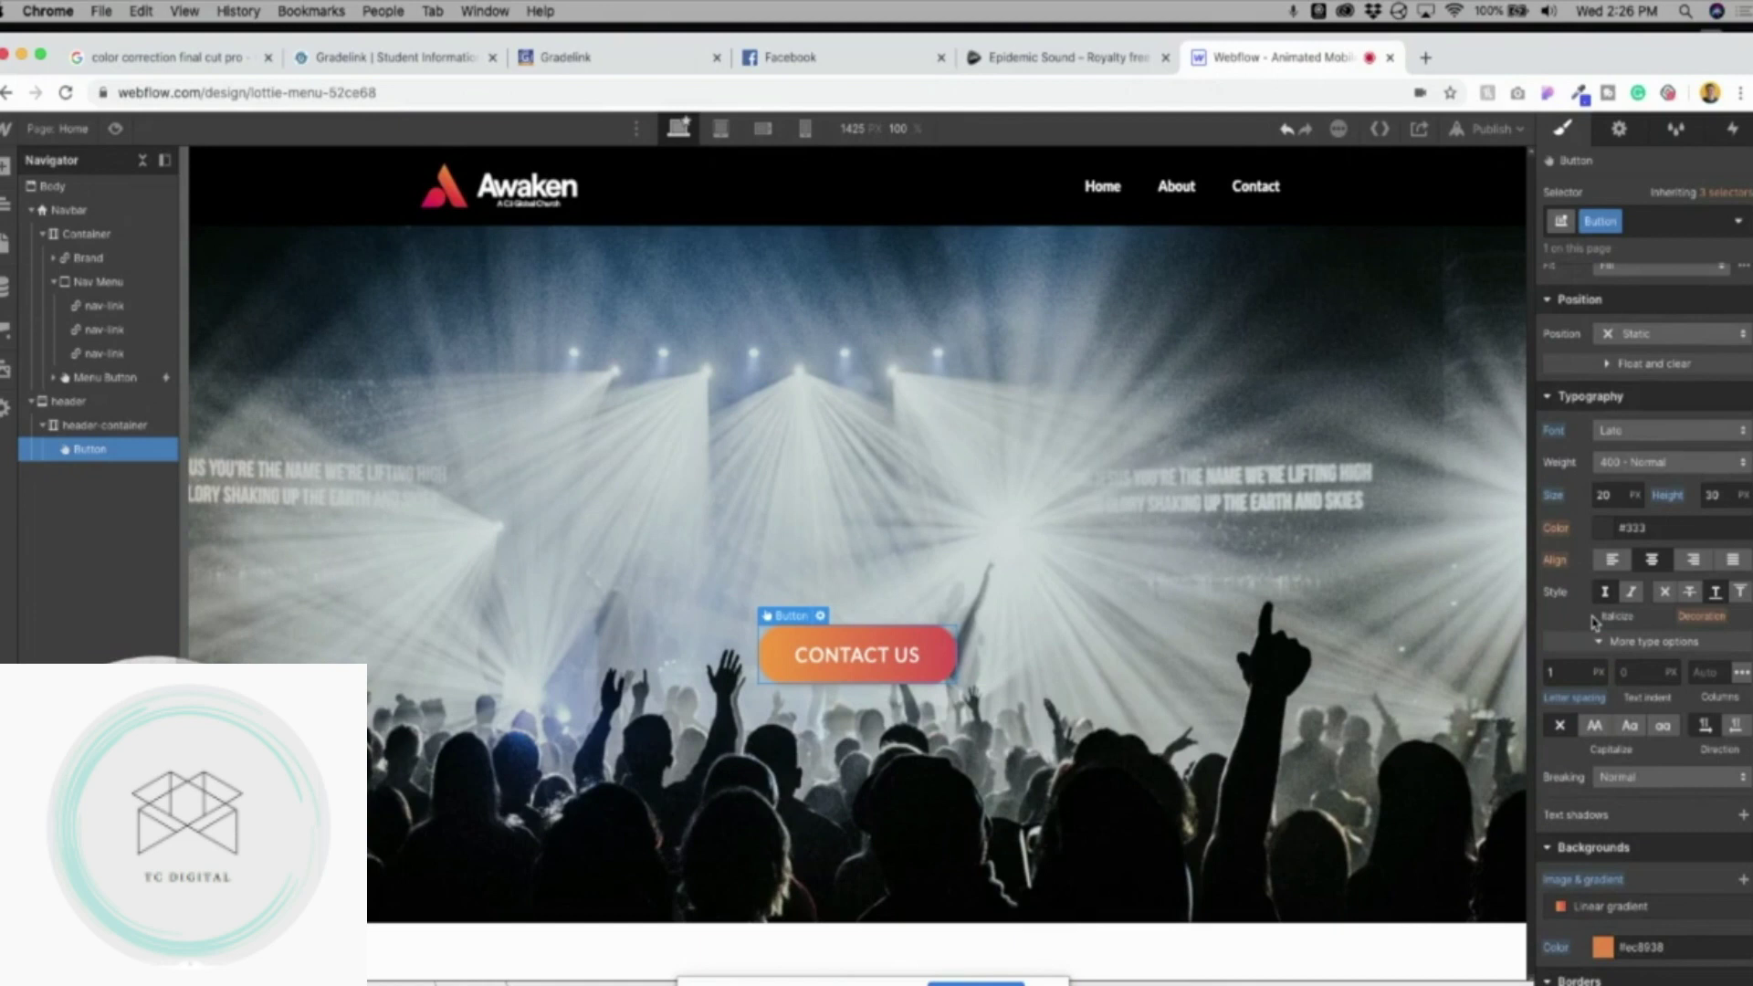
{"action": "left_click", "coordinate": [1598, 496]}
{"action": "type", "text": "16"}
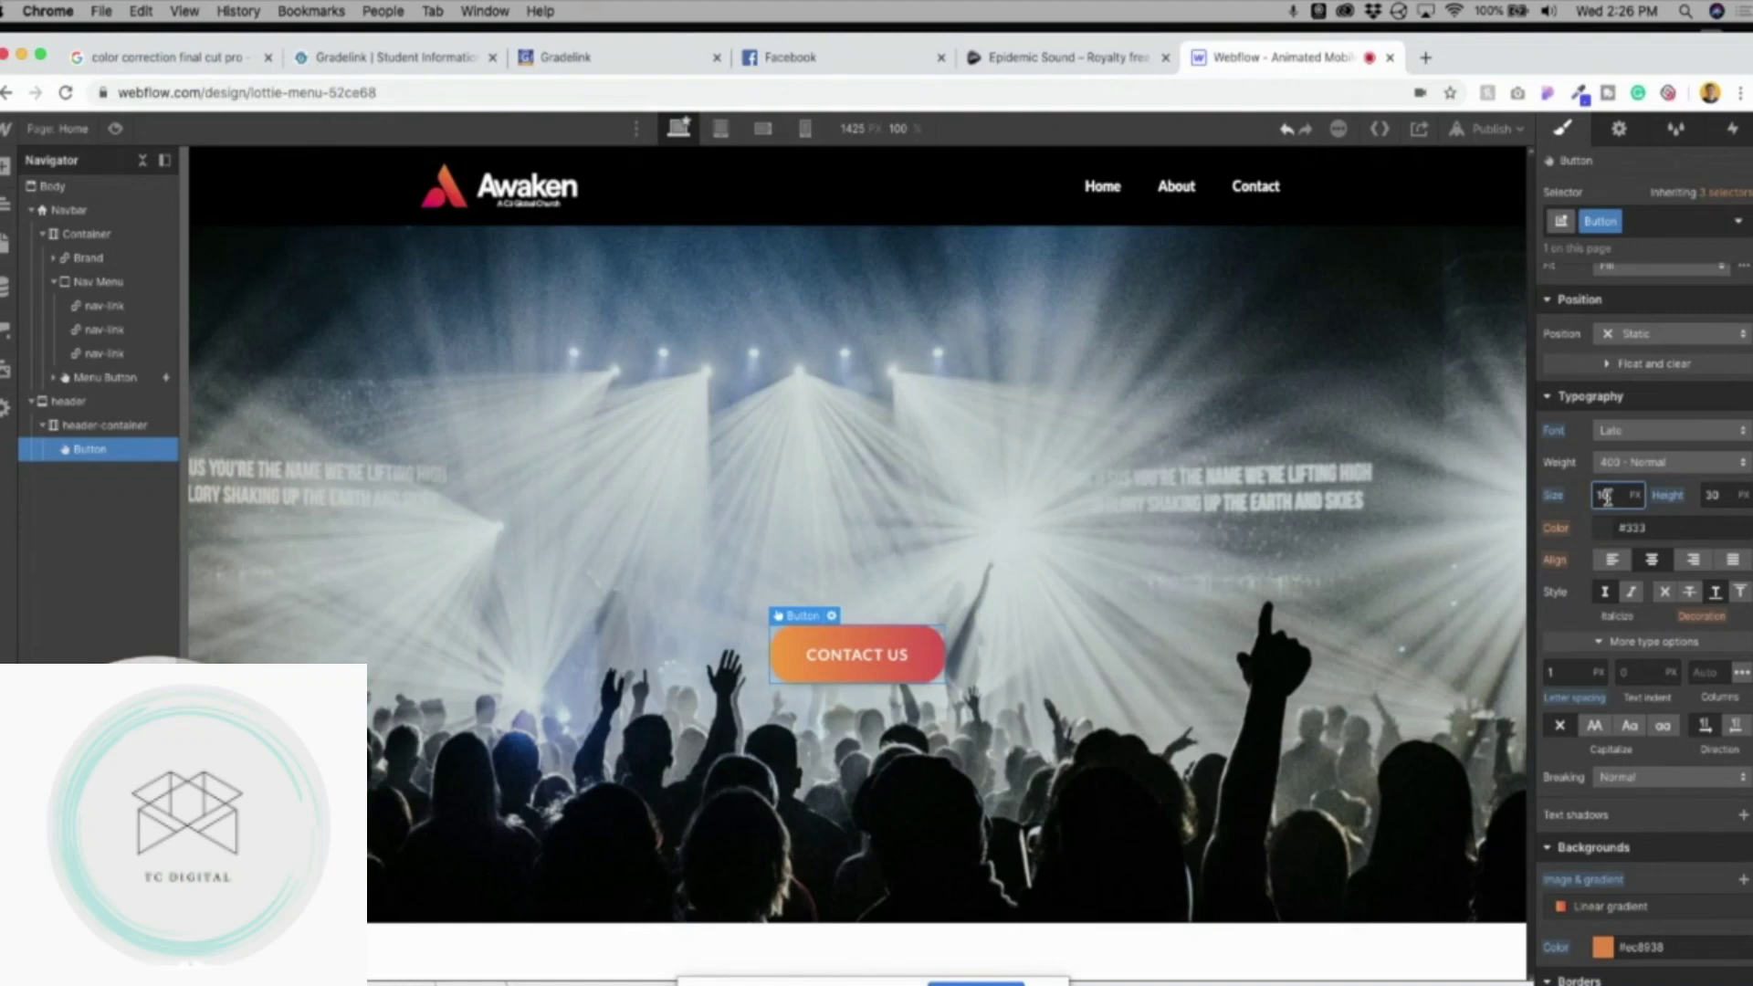
{"action": "key", "text": "Up"}
{"action": "key", "text": "Up"}
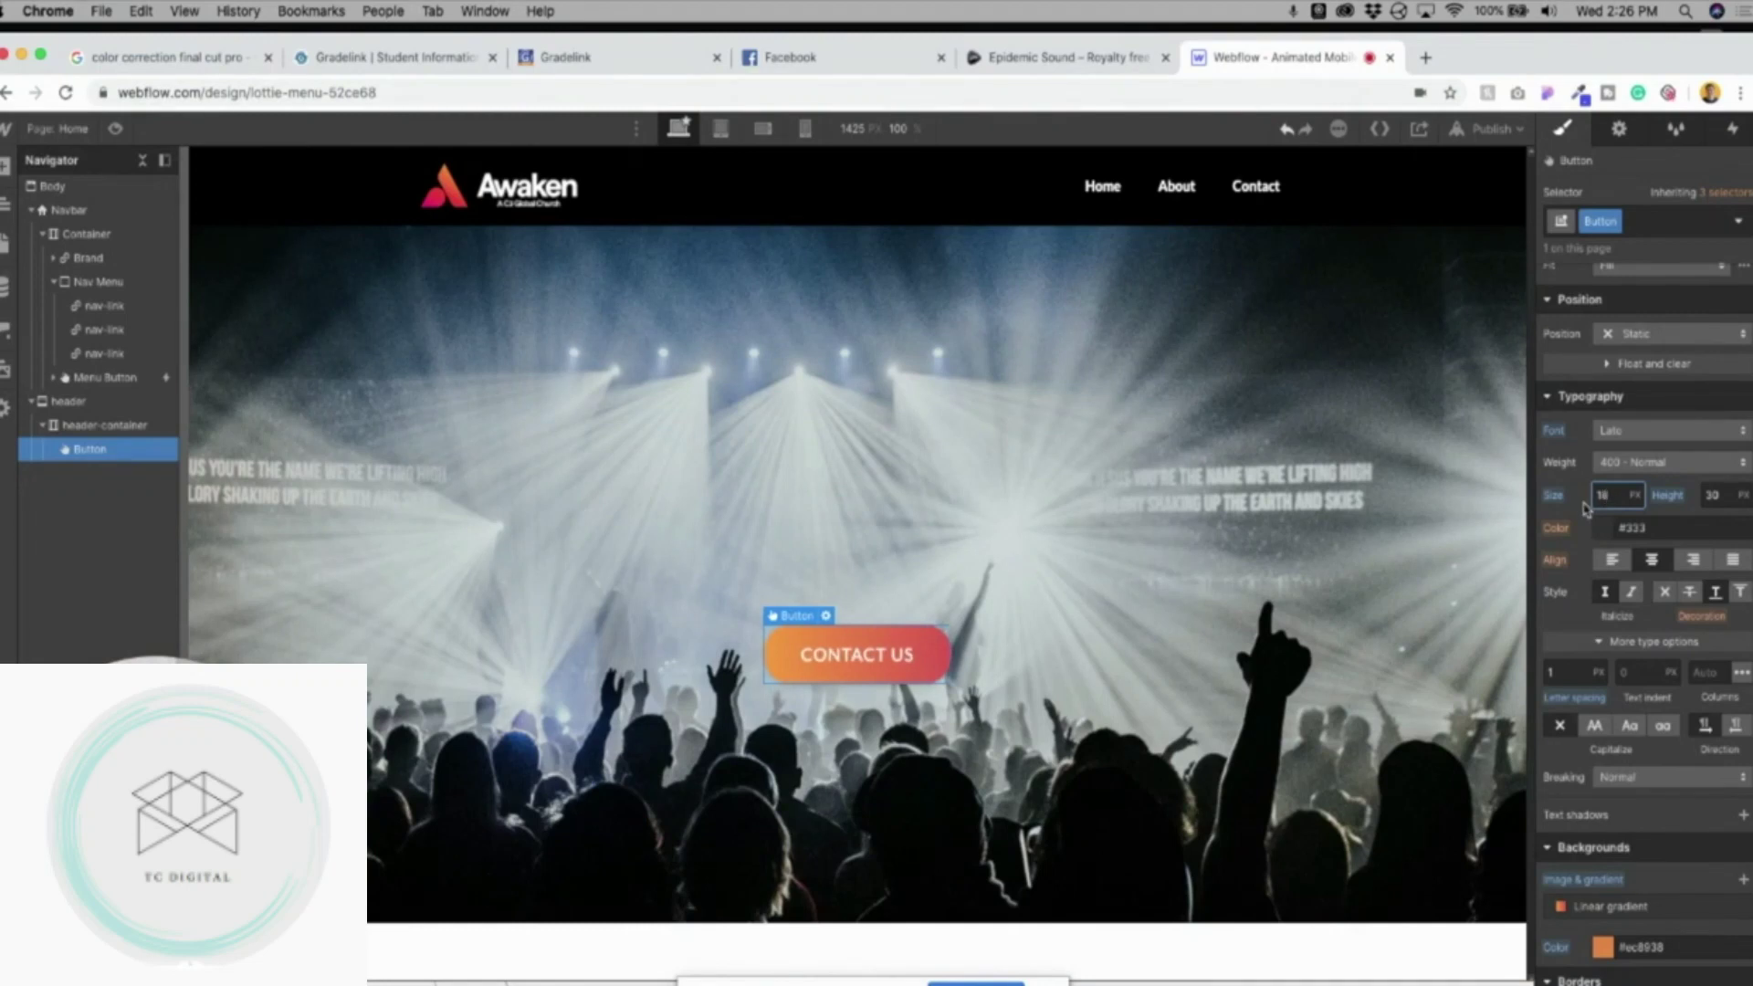
Set the button's left and right padding to 50 px each.
{"action": "scroll", "coordinate": [1588, 484], "scroll_direction": "up", "scroll_amount": 6}
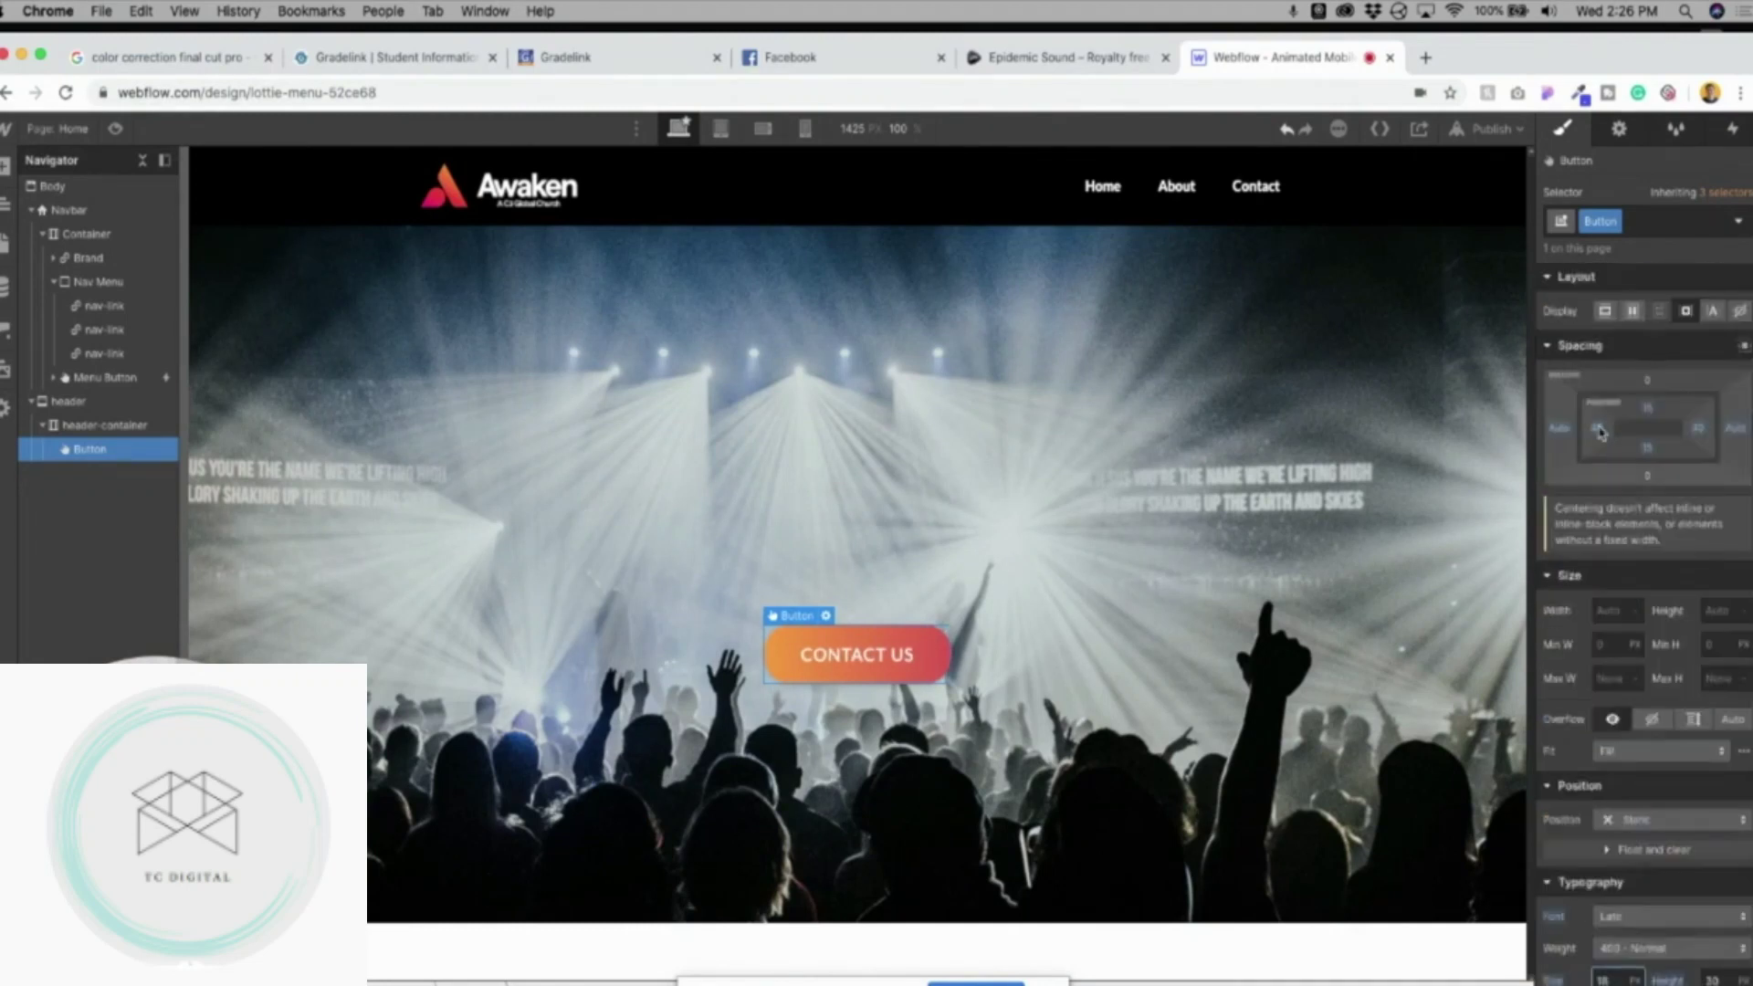
{"action": "left_click", "coordinate": [1598, 431]}
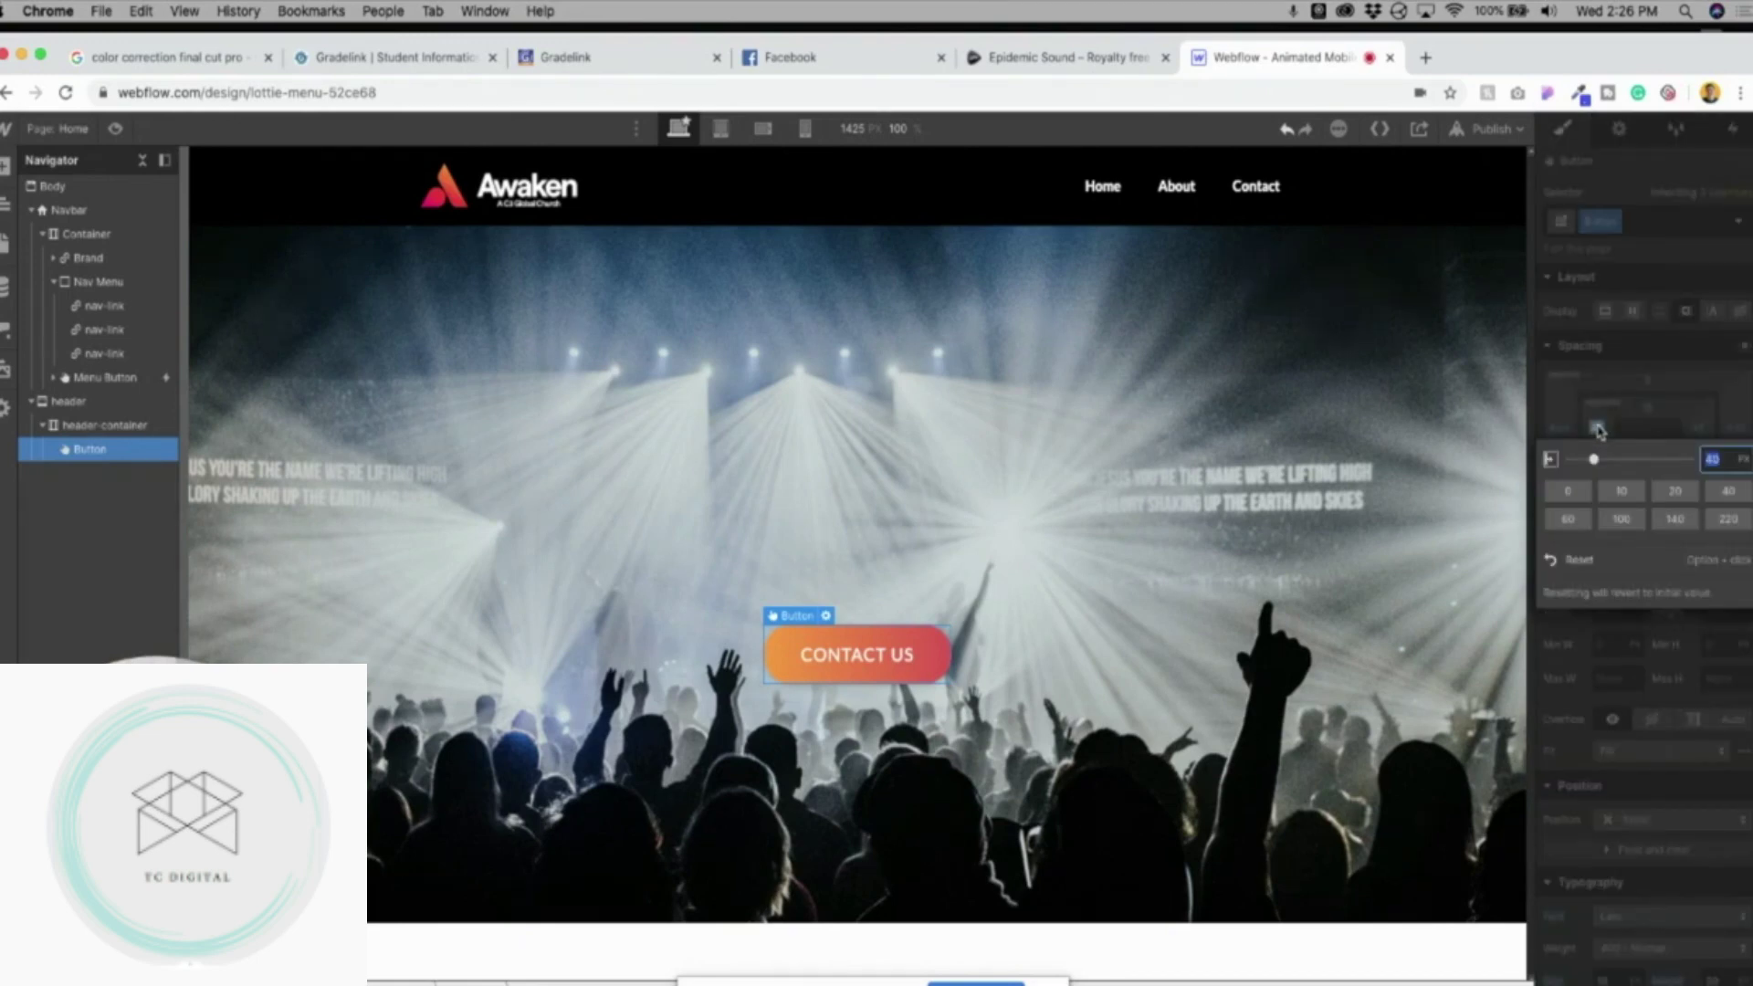
{"action": "type", "text": "50"}
{"action": "key", "text": "Return"}
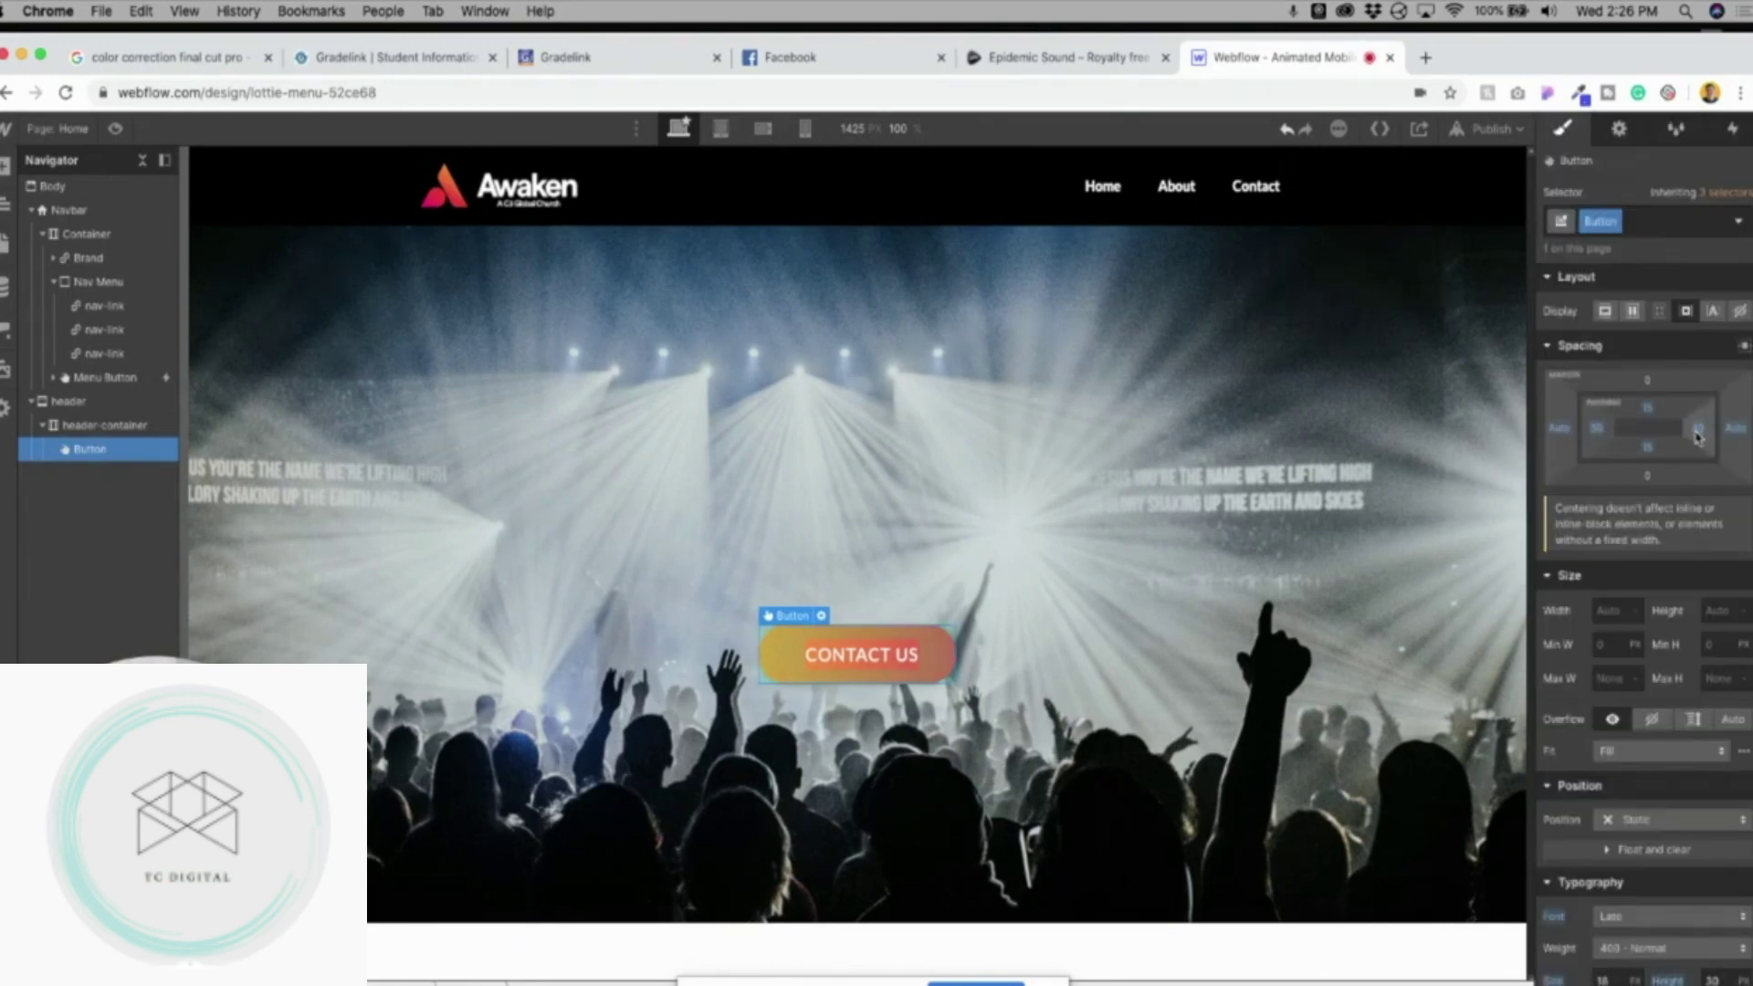
{"action": "left_click", "coordinate": [1698, 436]}
{"action": "type", "text": "50"}
{"action": "key", "text": "Return"}
{"action": "left_click", "coordinate": [1406, 504]}
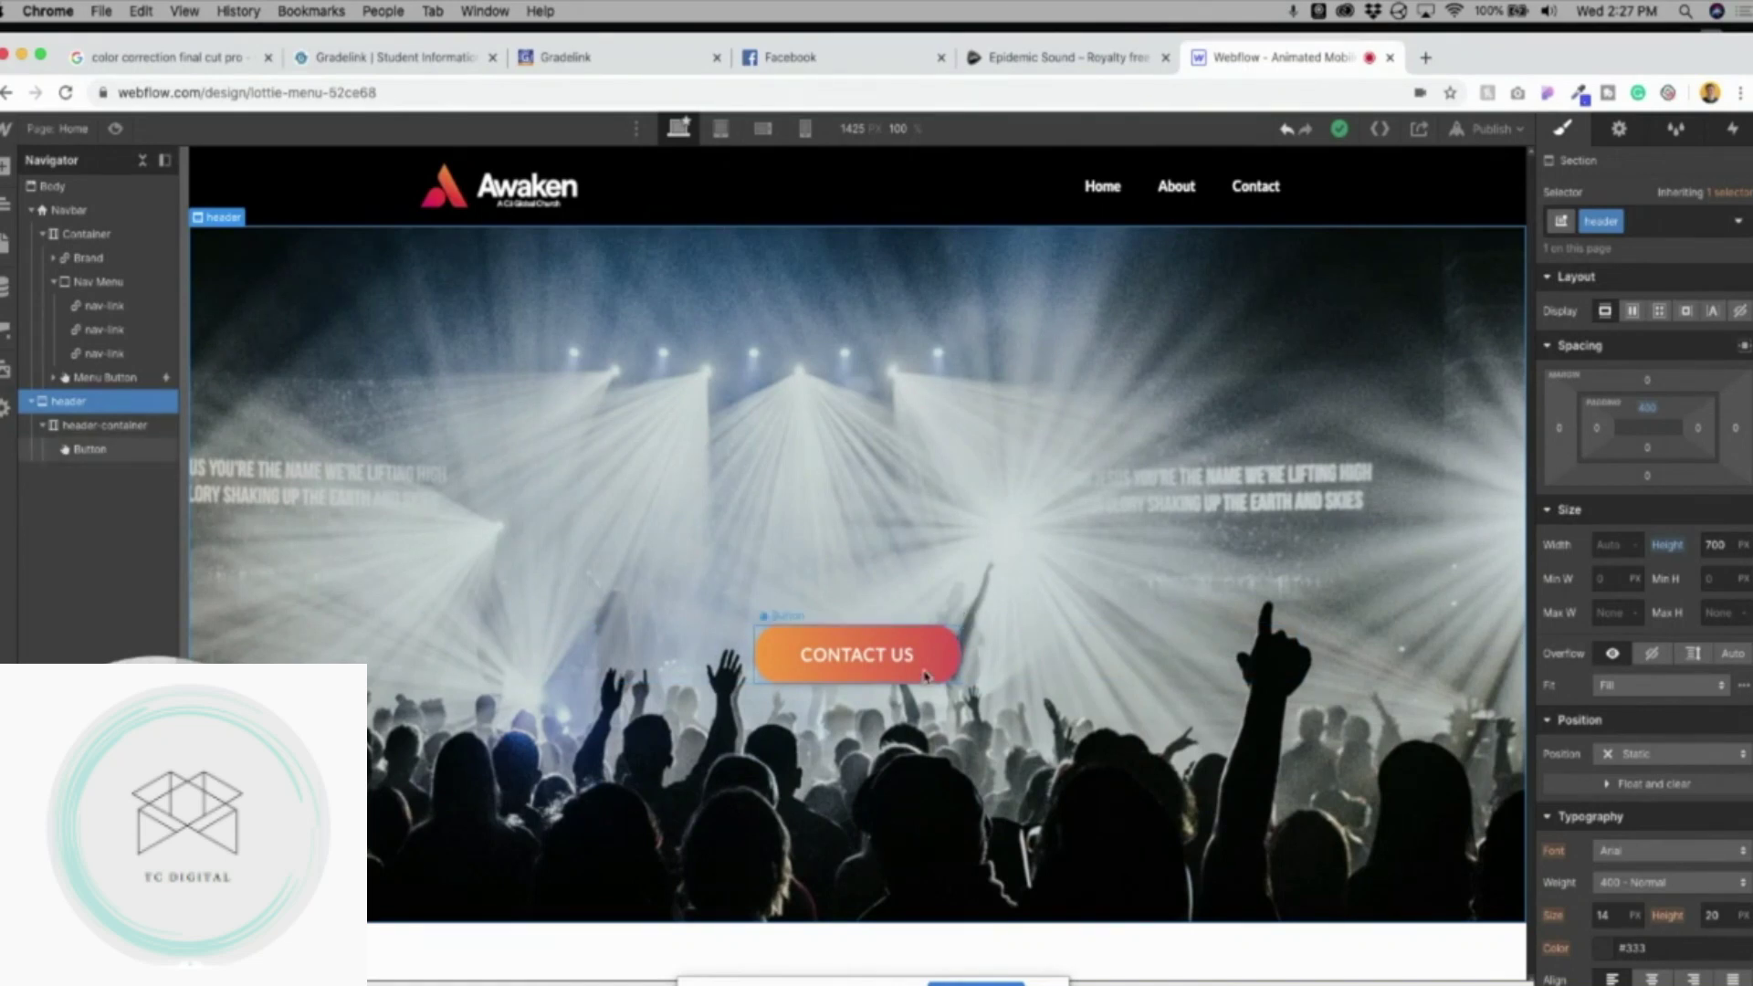
Open iconfinder.com in a new browser tab and search for "right arrow" icons.
{"action": "left_click", "coordinate": [1426, 58]}
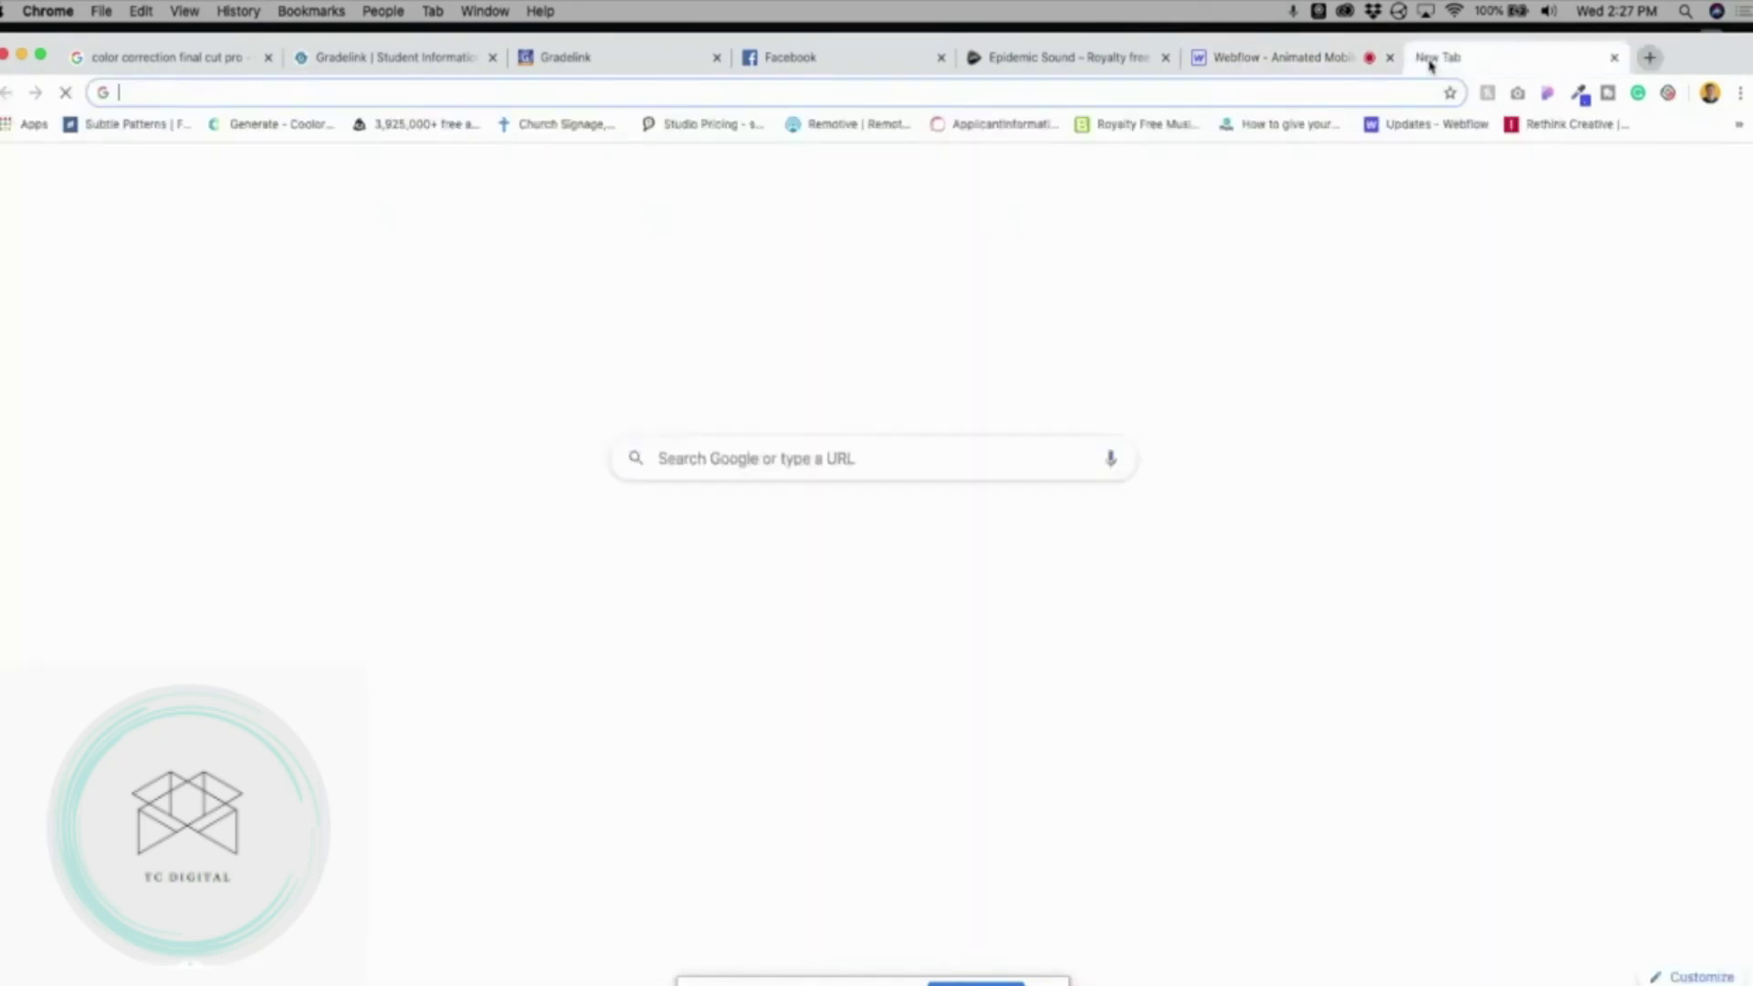
{"action": "type", "text": "iconfinder.com"}
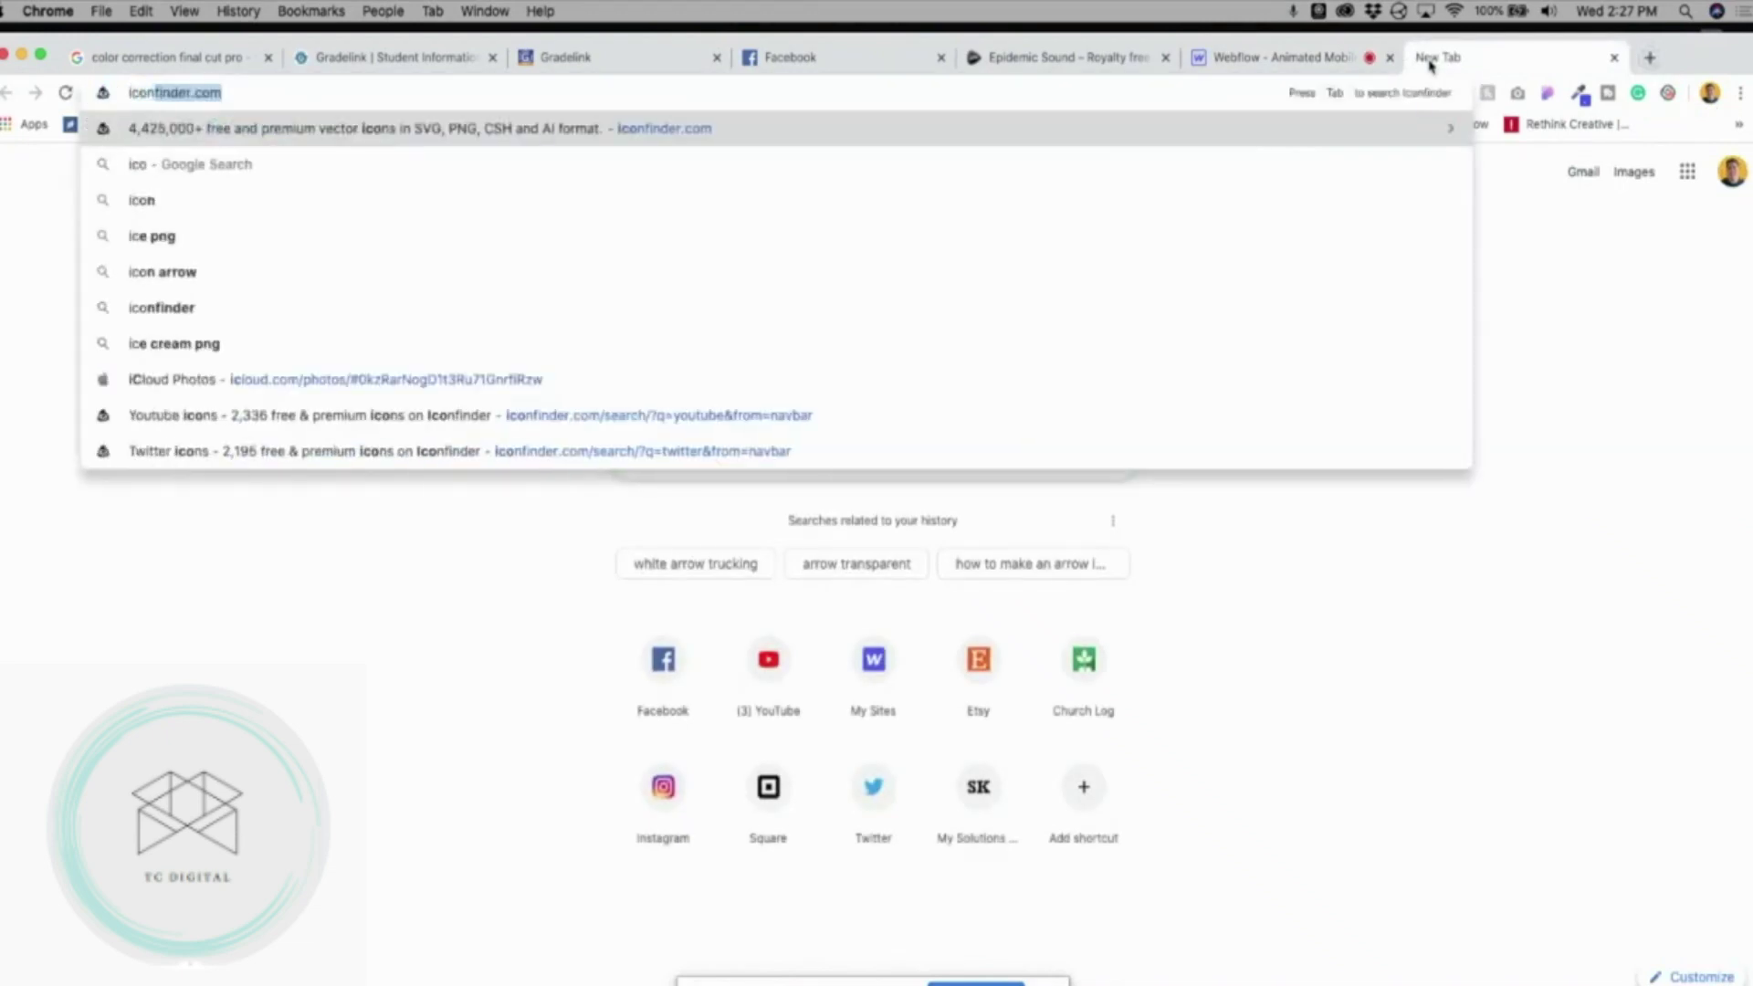
{"action": "key", "text": "Return"}
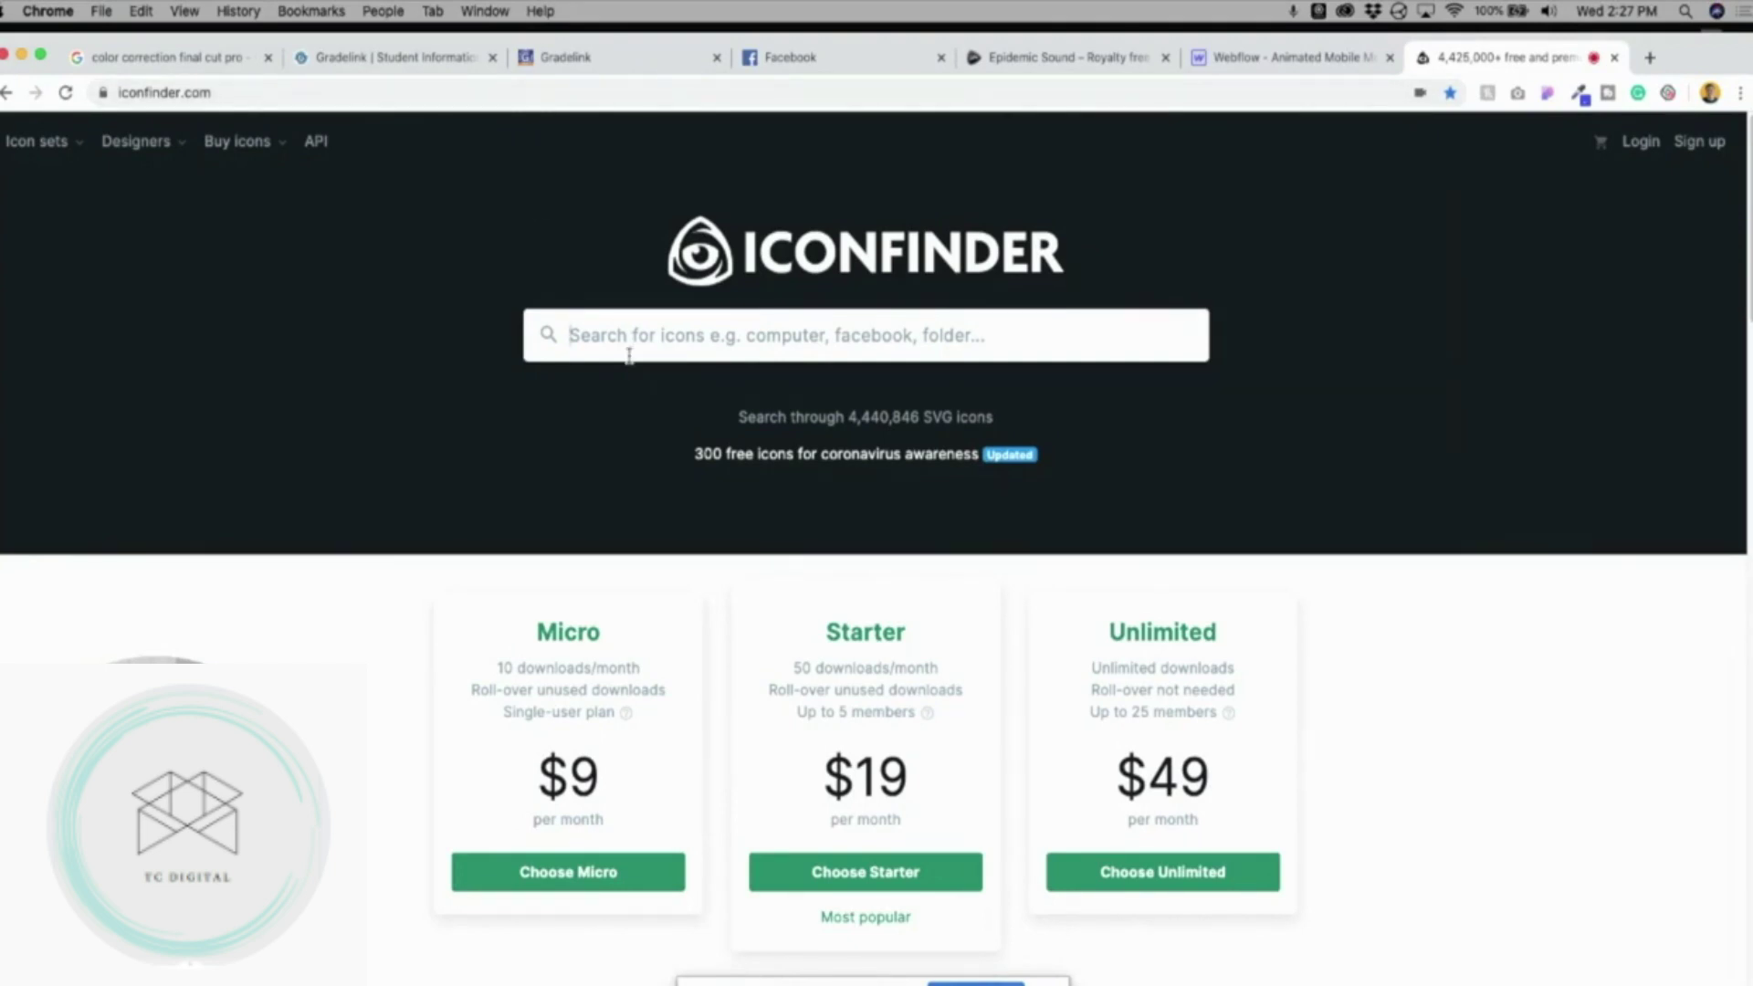
{"action": "type", "text": "right arrow"}
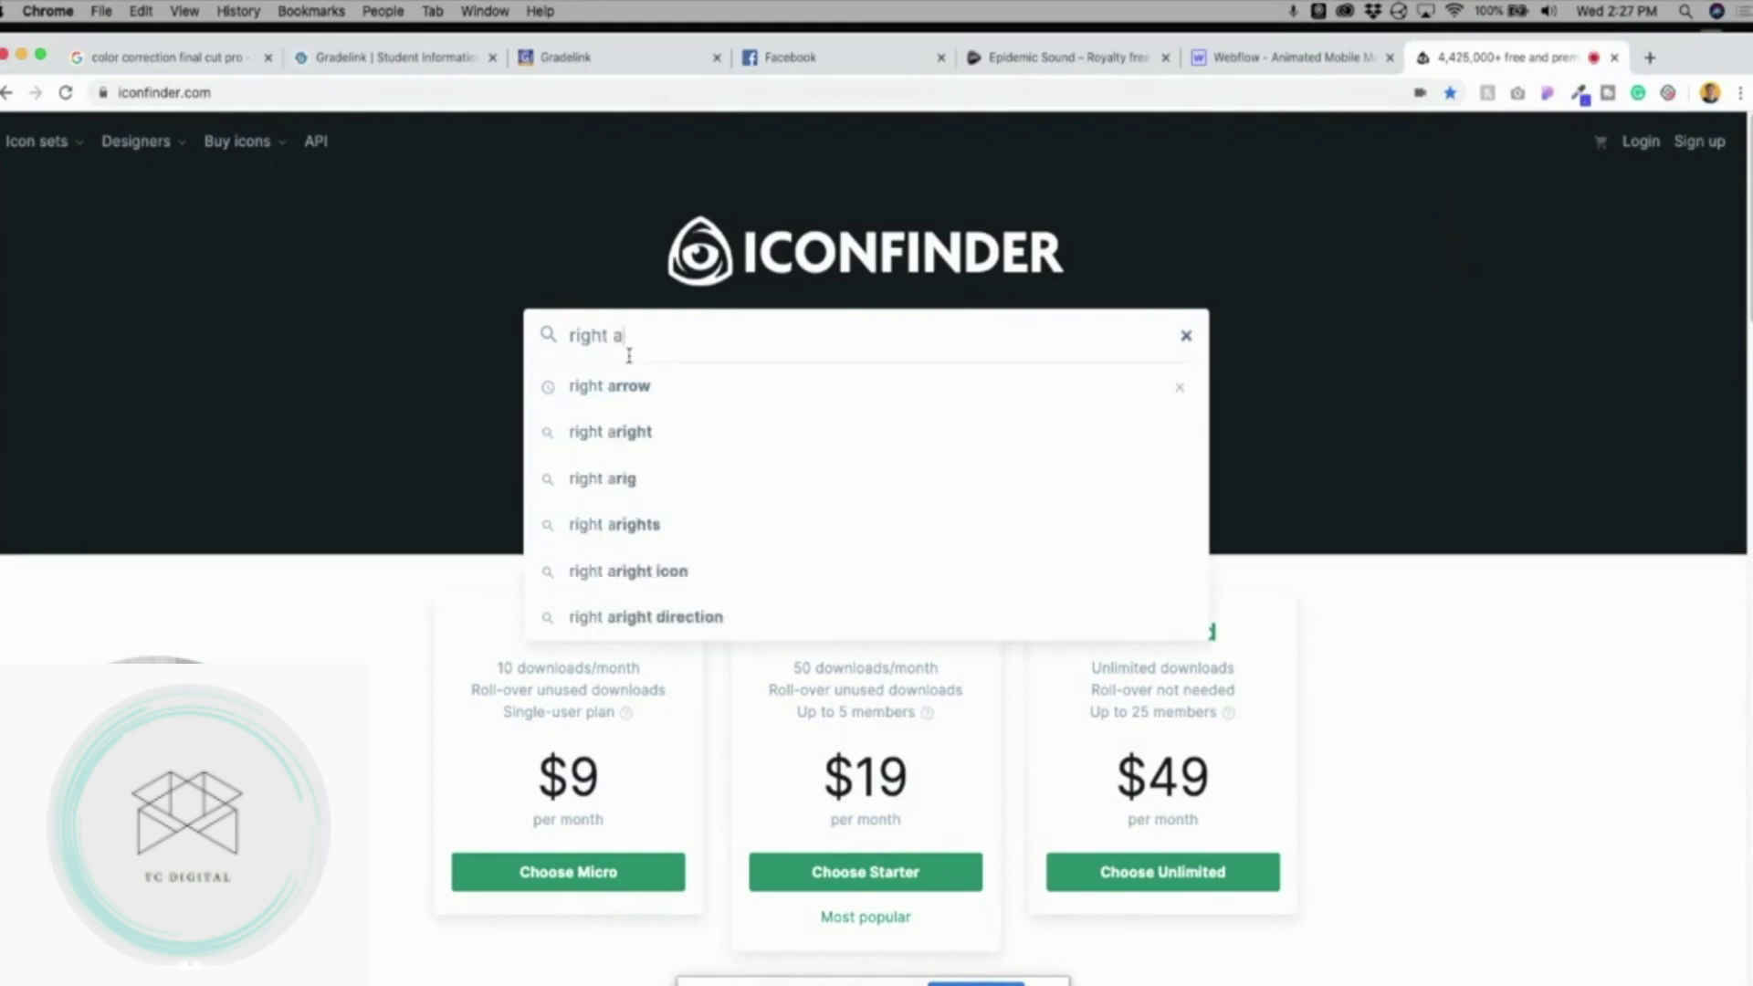
{"action": "key", "text": "Return"}
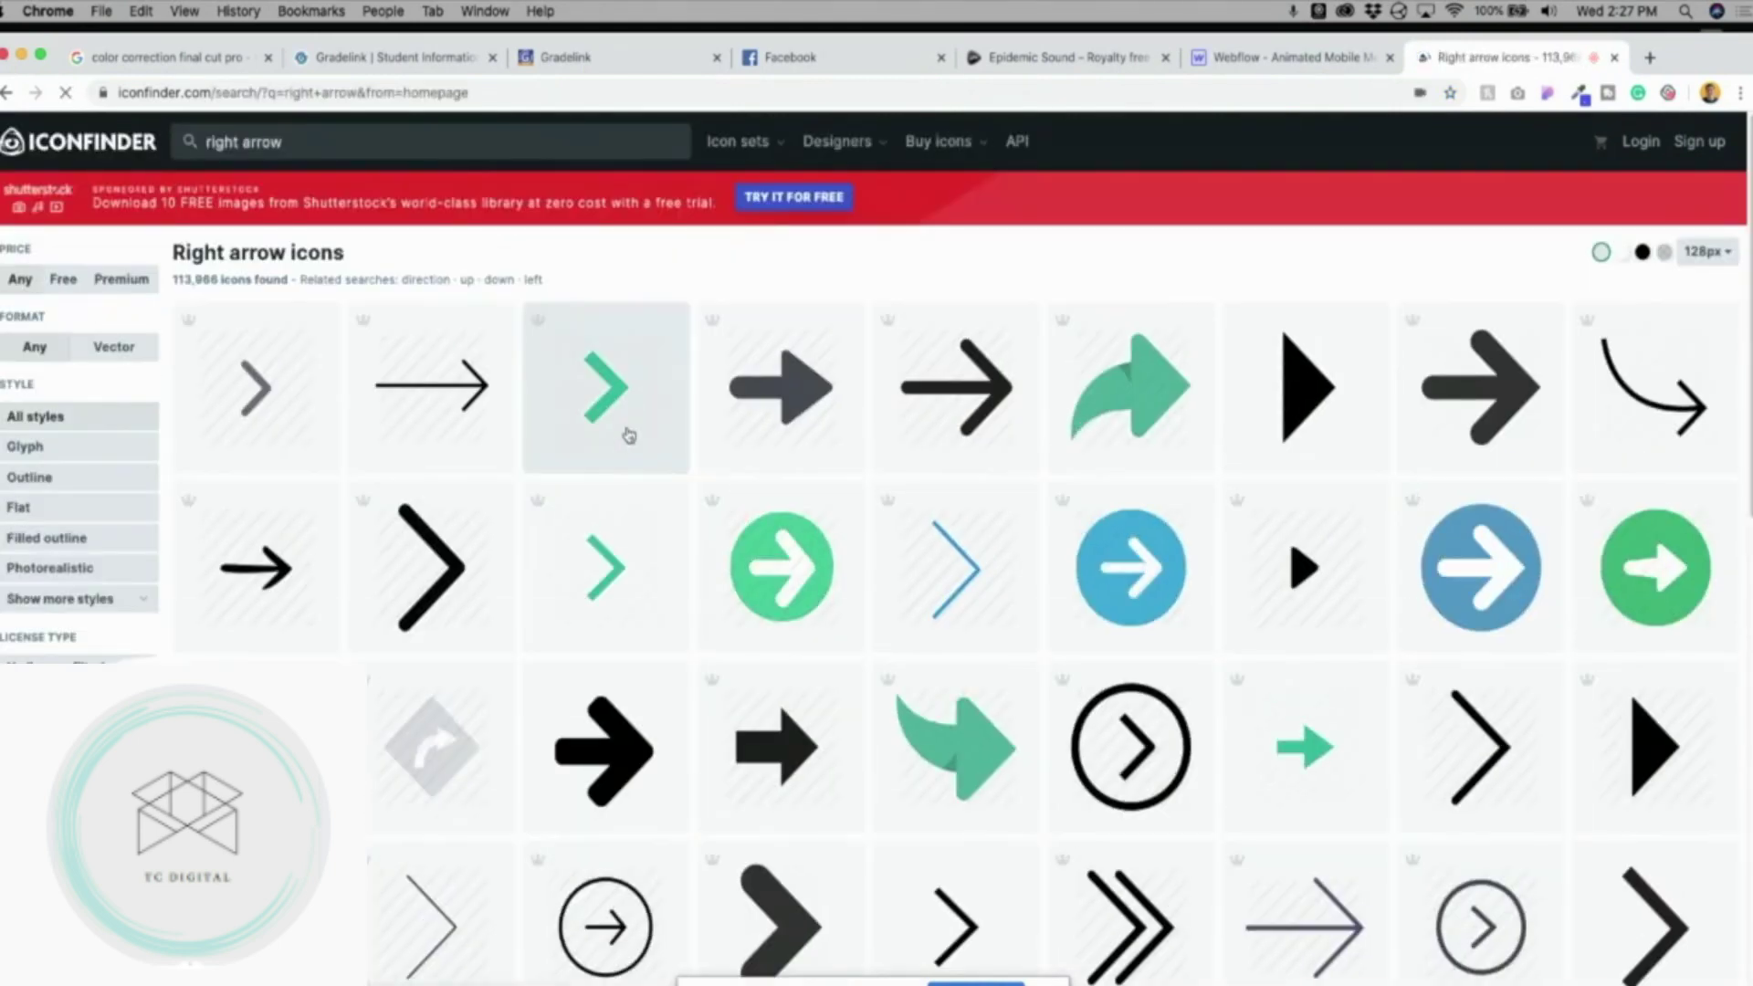
Choose the free thin black right arrow with a long shaft and open it in the icon editor.
{"action": "scroll", "coordinate": [977, 721], "scroll_direction": "down", "scroll_amount": 5}
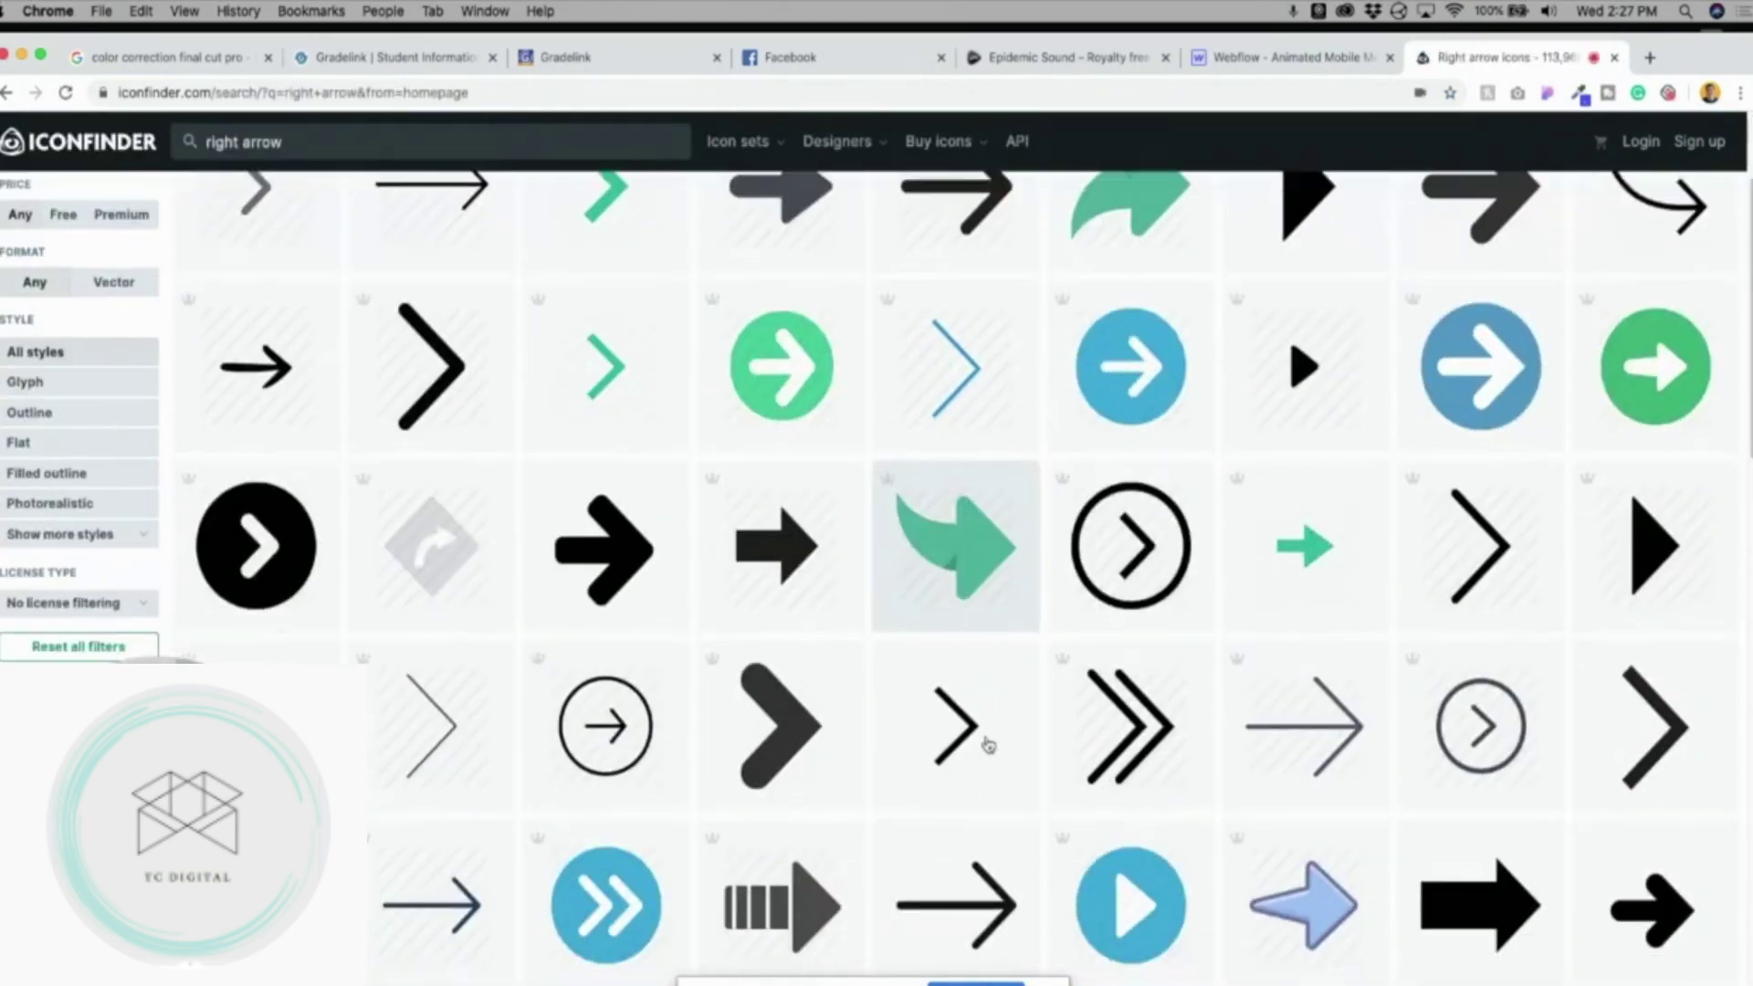
{"action": "scroll", "coordinate": [969, 682], "scroll_direction": "down", "scroll_amount": 6}
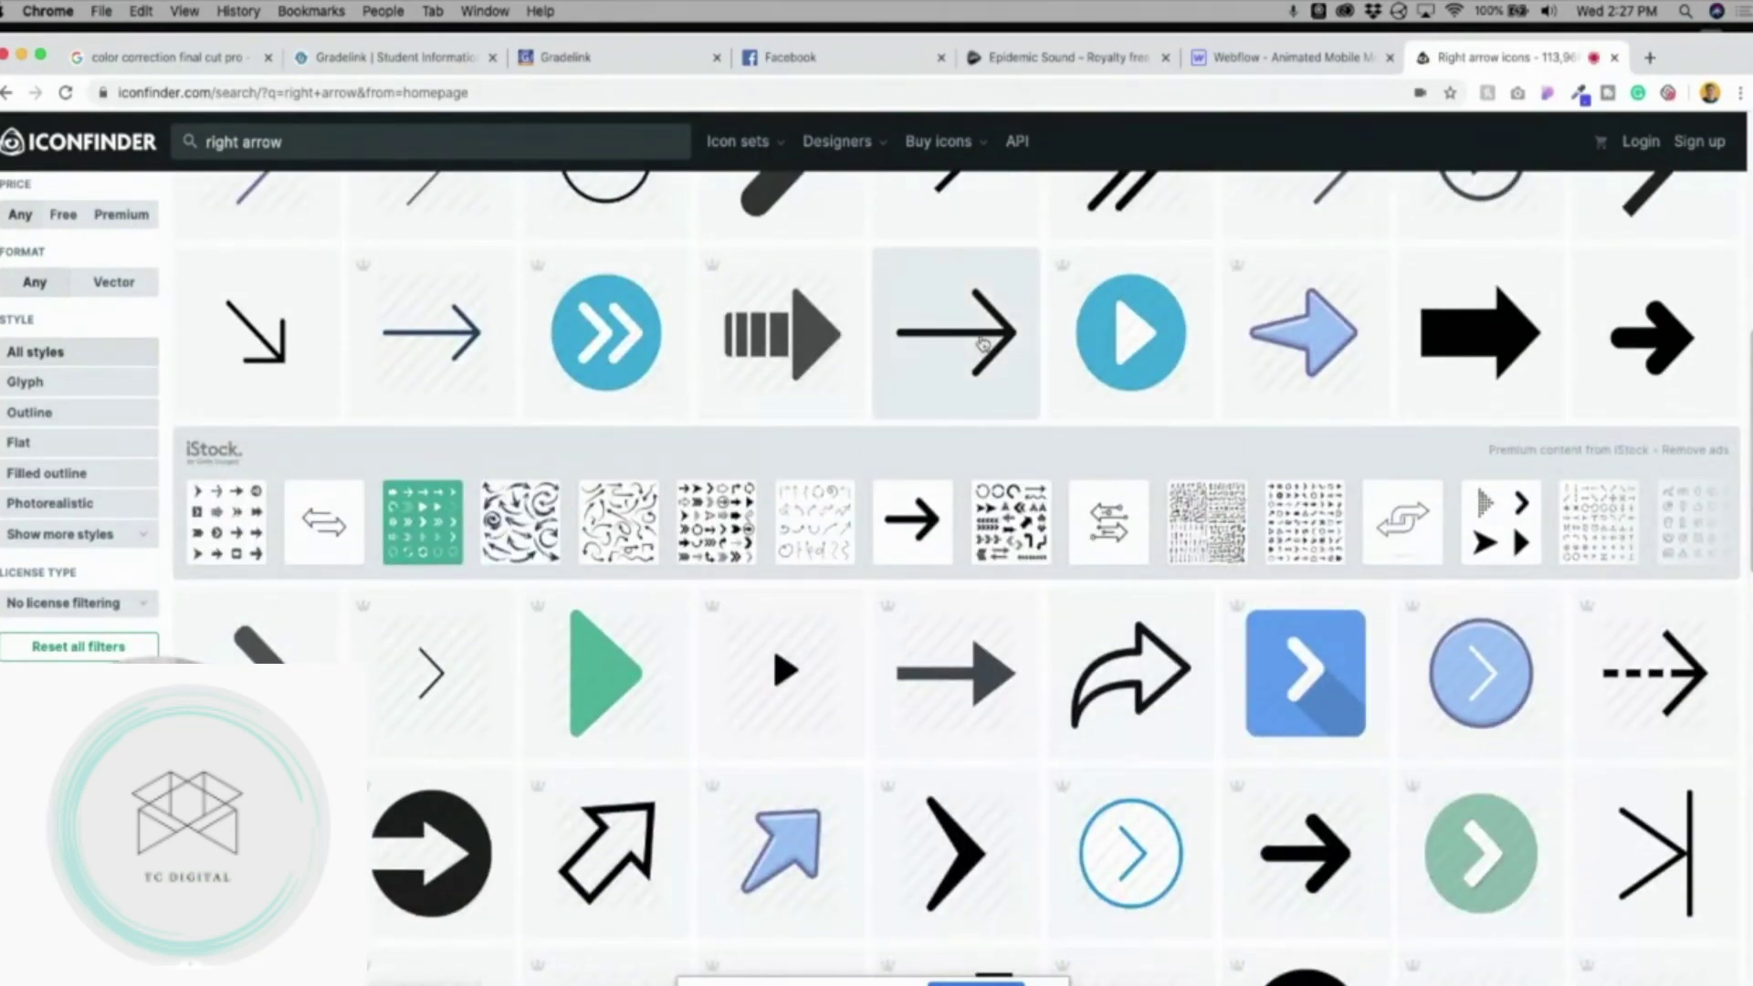
{"action": "left_click", "coordinate": [983, 344]}
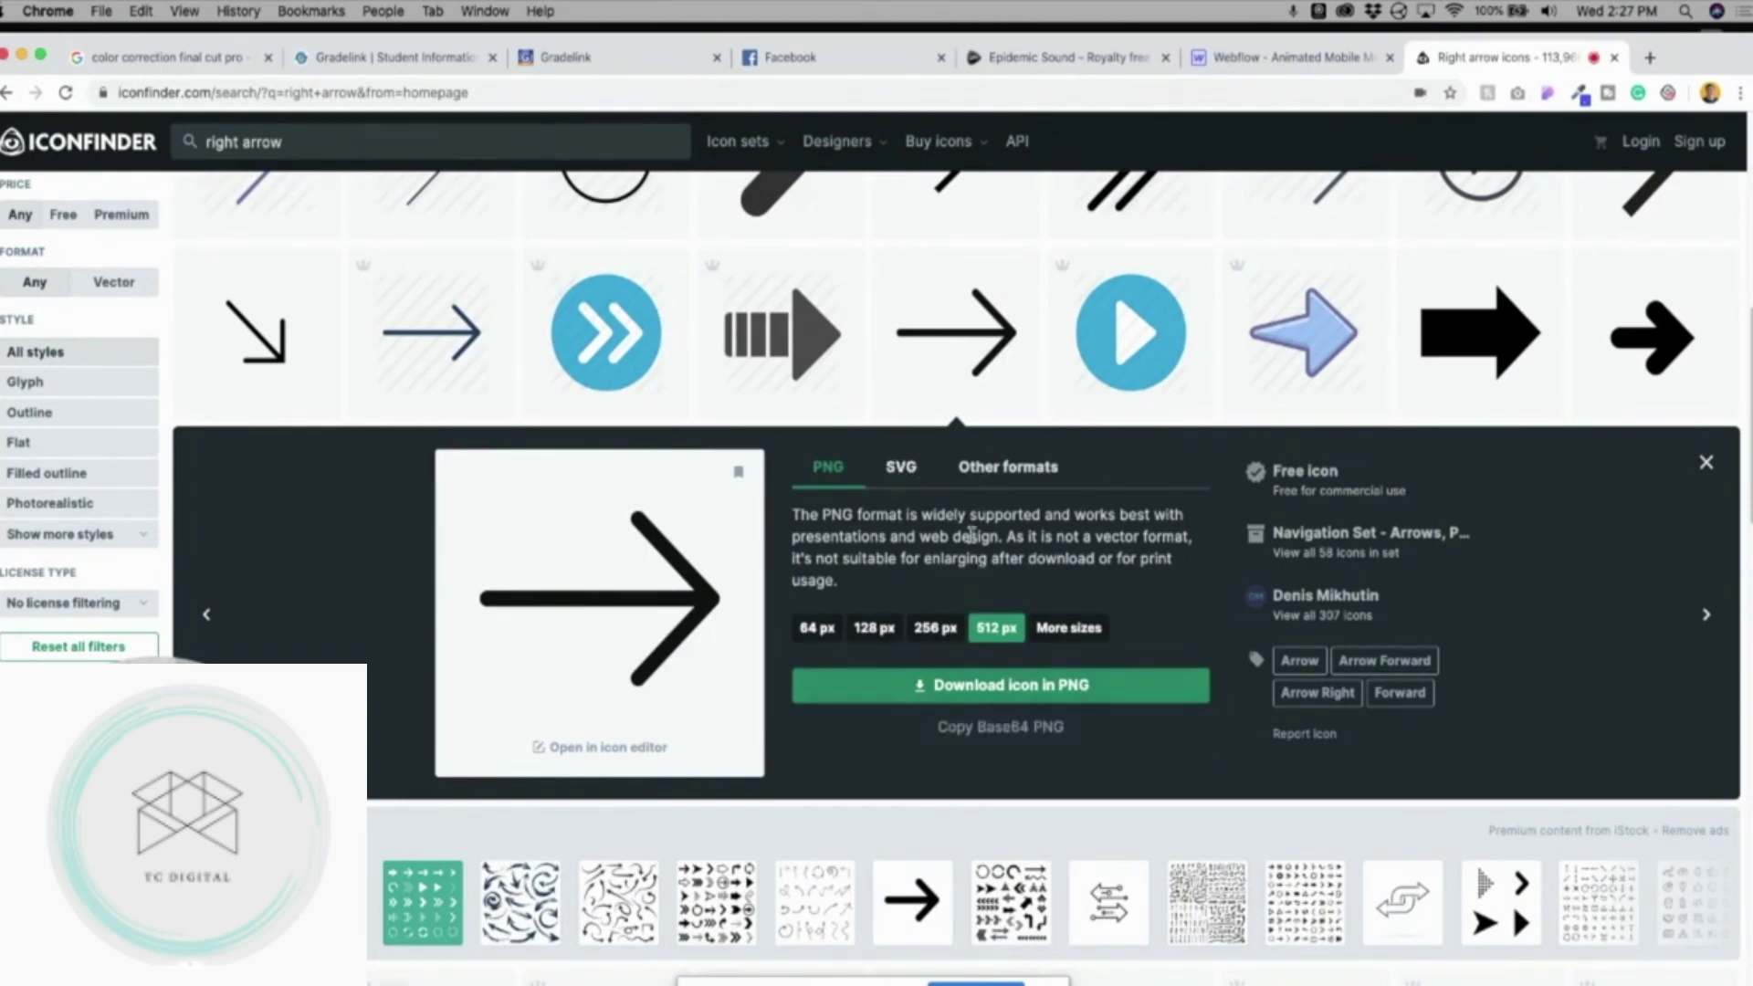
{"action": "left_click", "coordinate": [902, 477]}
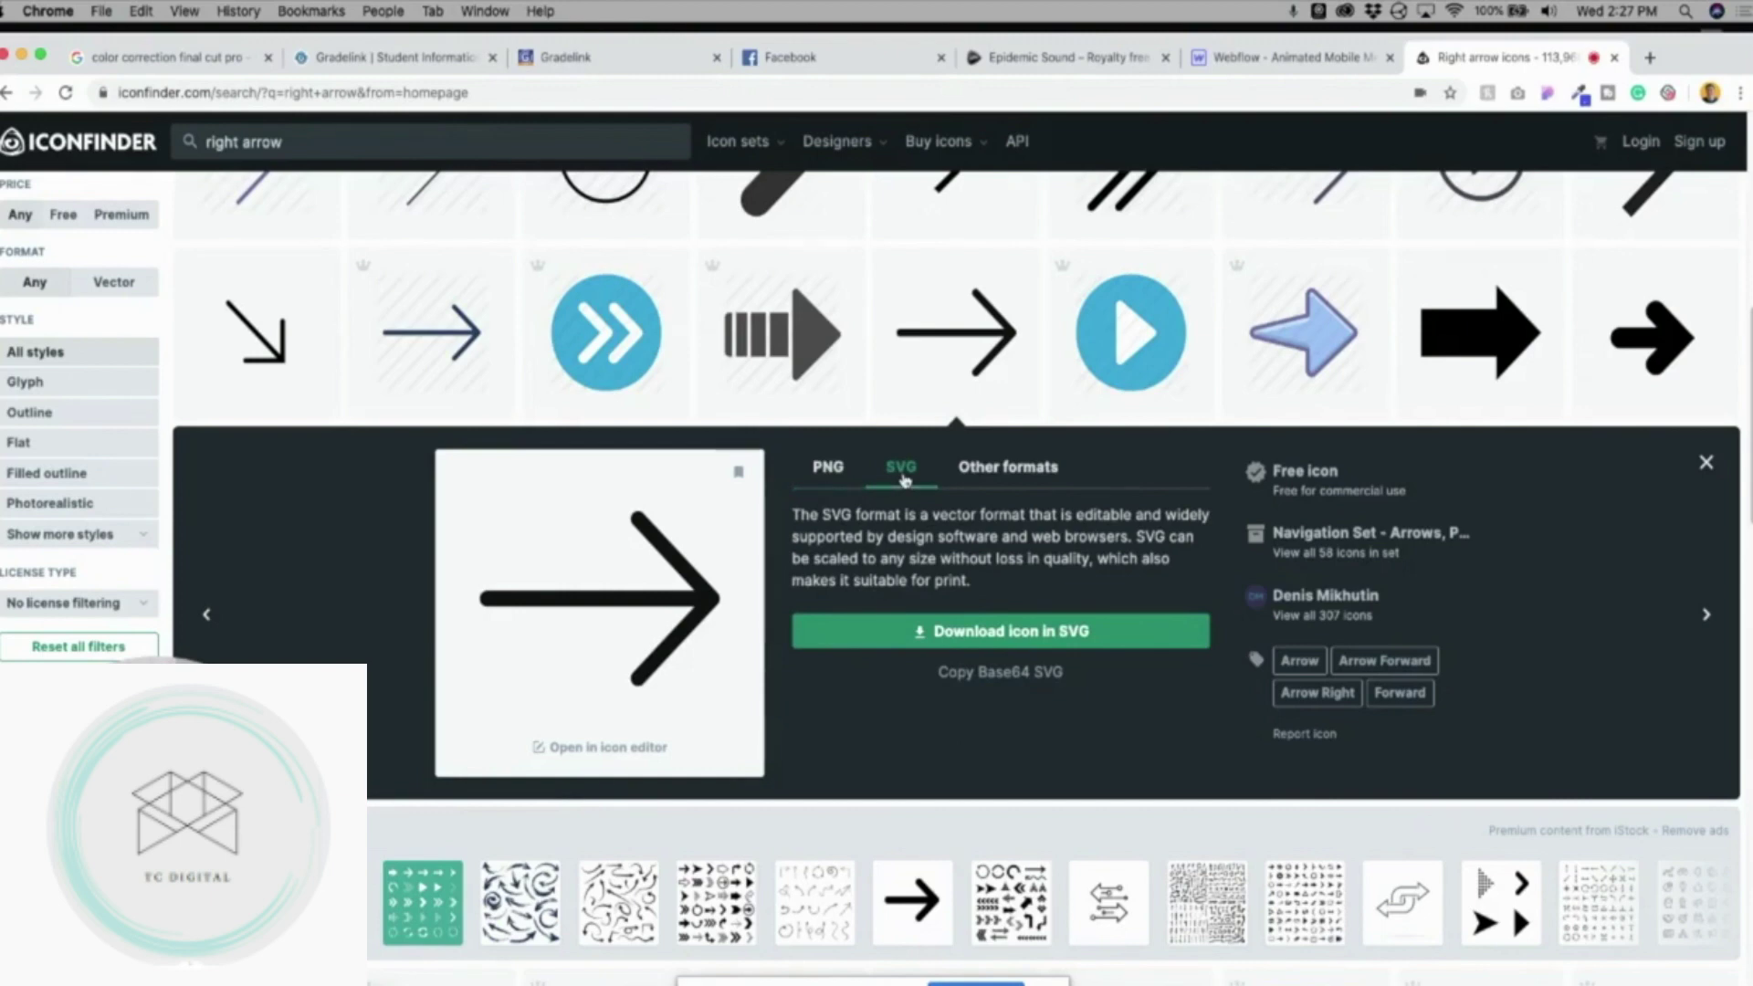
{"action": "left_click", "coordinate": [828, 467]}
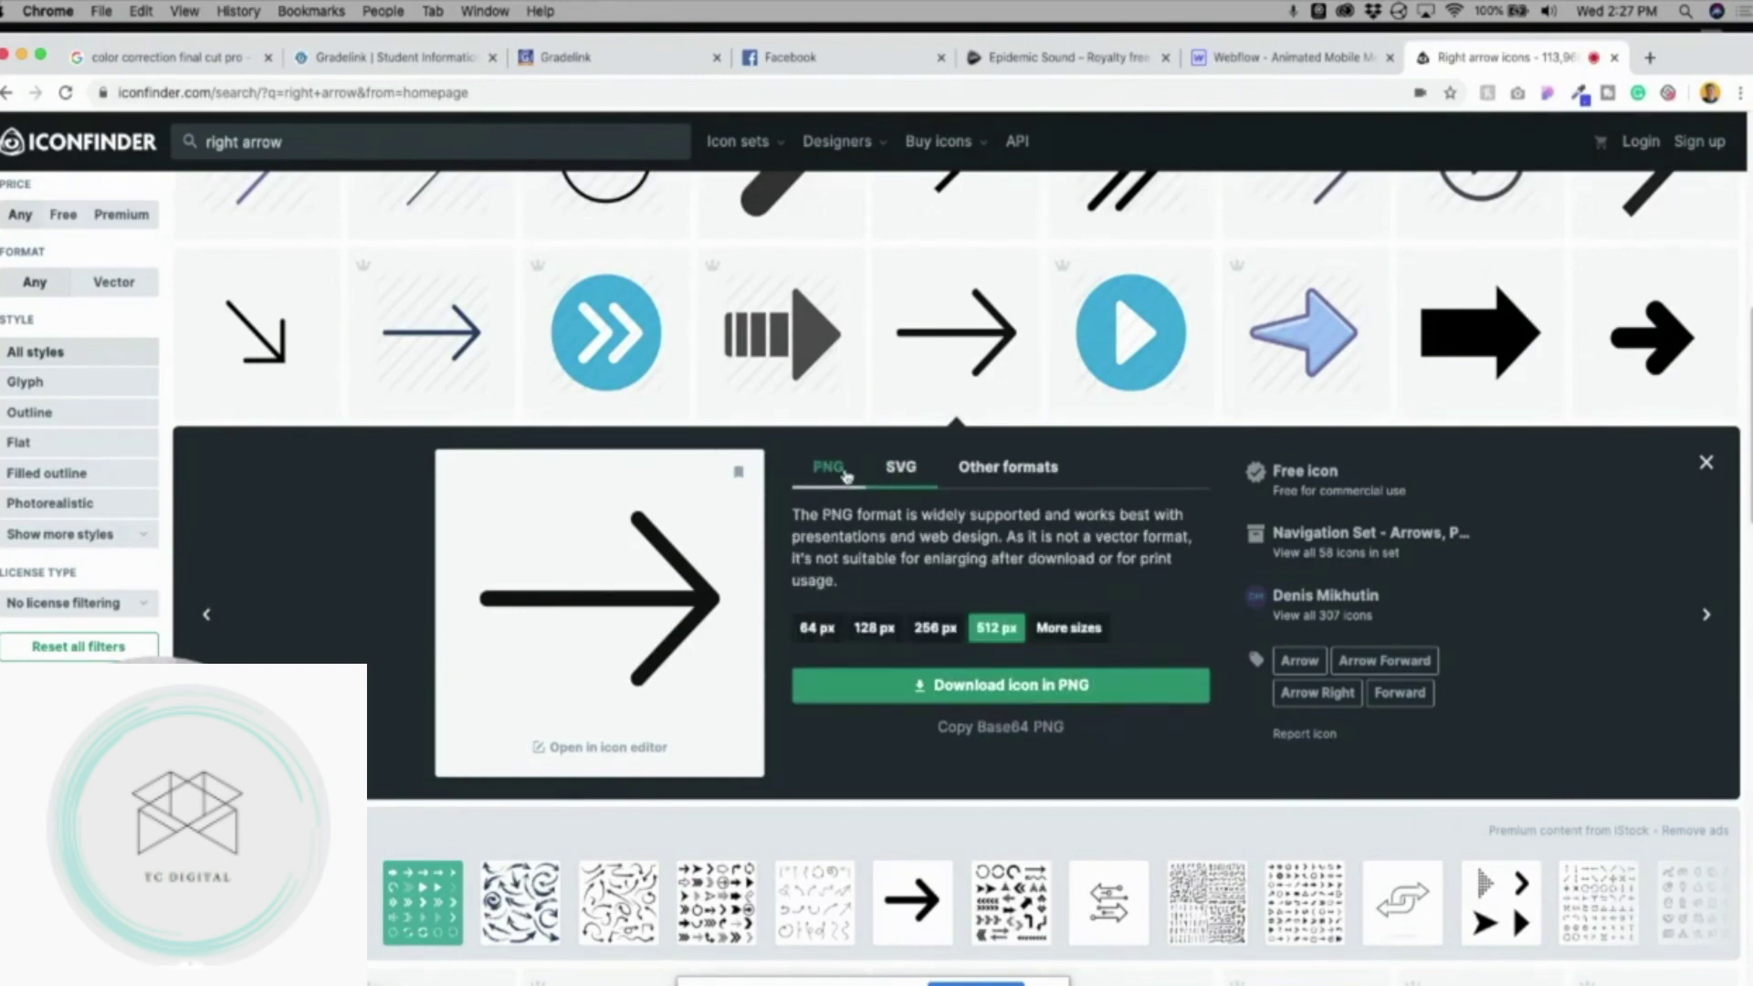
{"action": "left_click", "coordinate": [553, 749]}
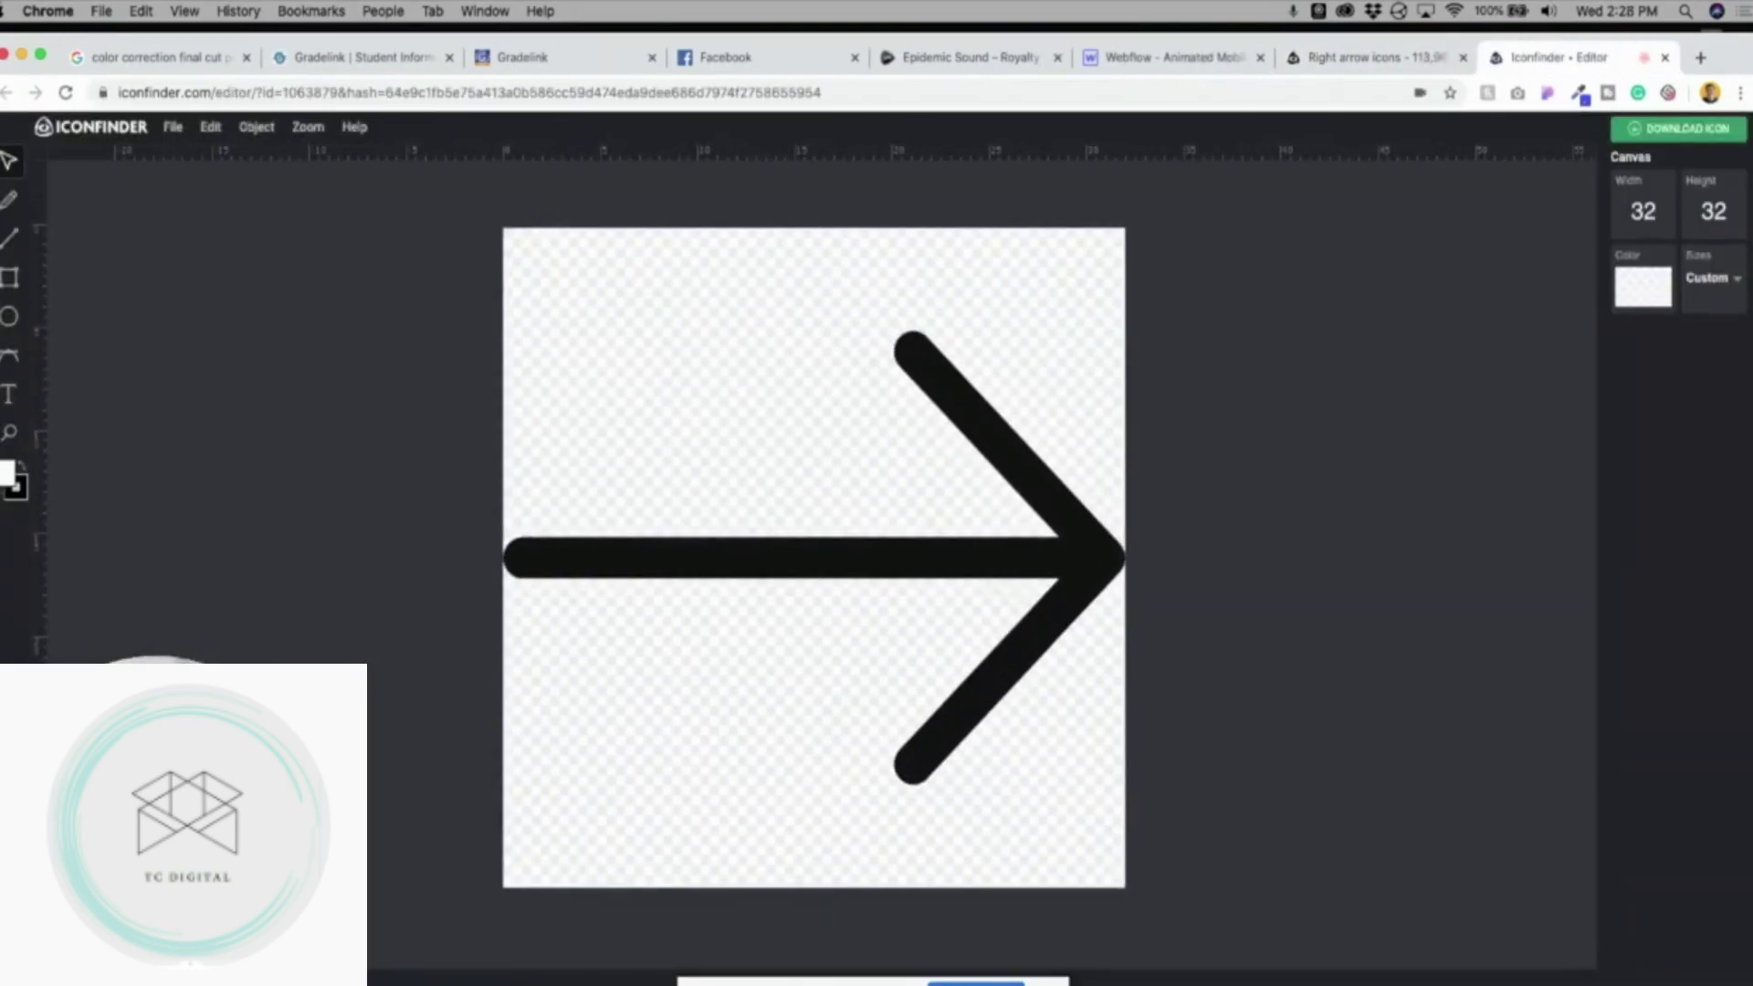
Recolor the arrow's fill to pure white, RGB 255, 255, 255.
{"action": "left_click", "coordinate": [621, 567]}
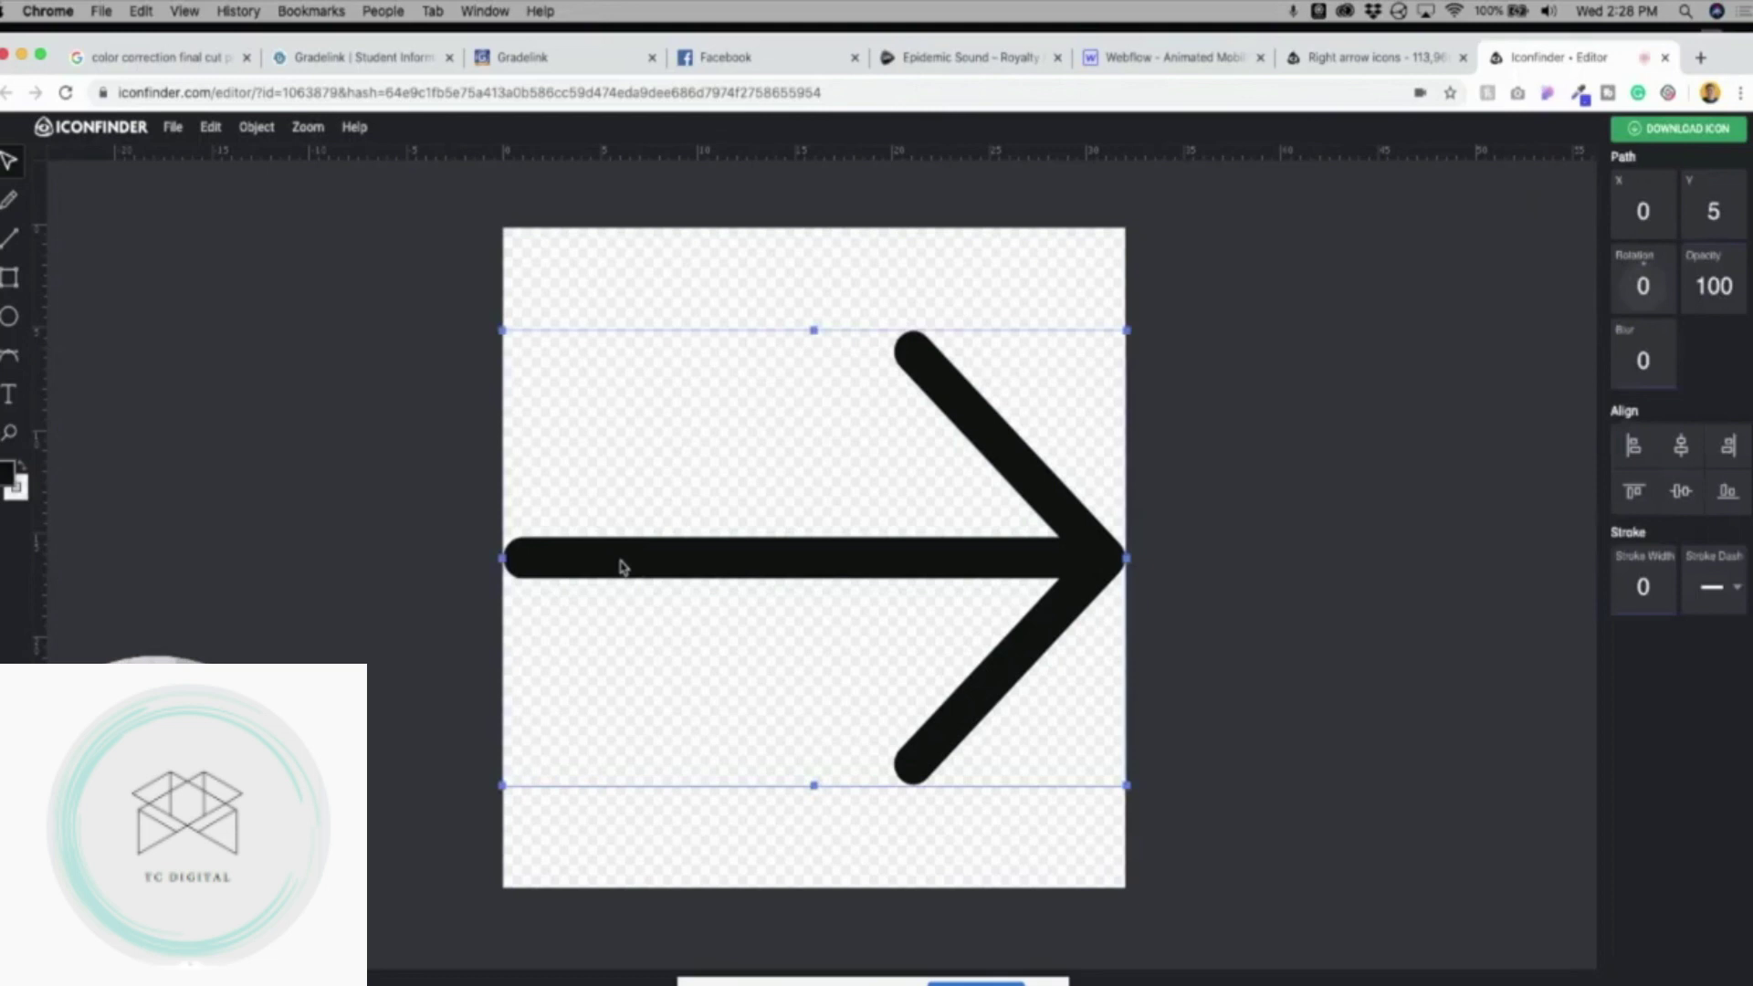
{"action": "left_click", "coordinate": [7, 476]}
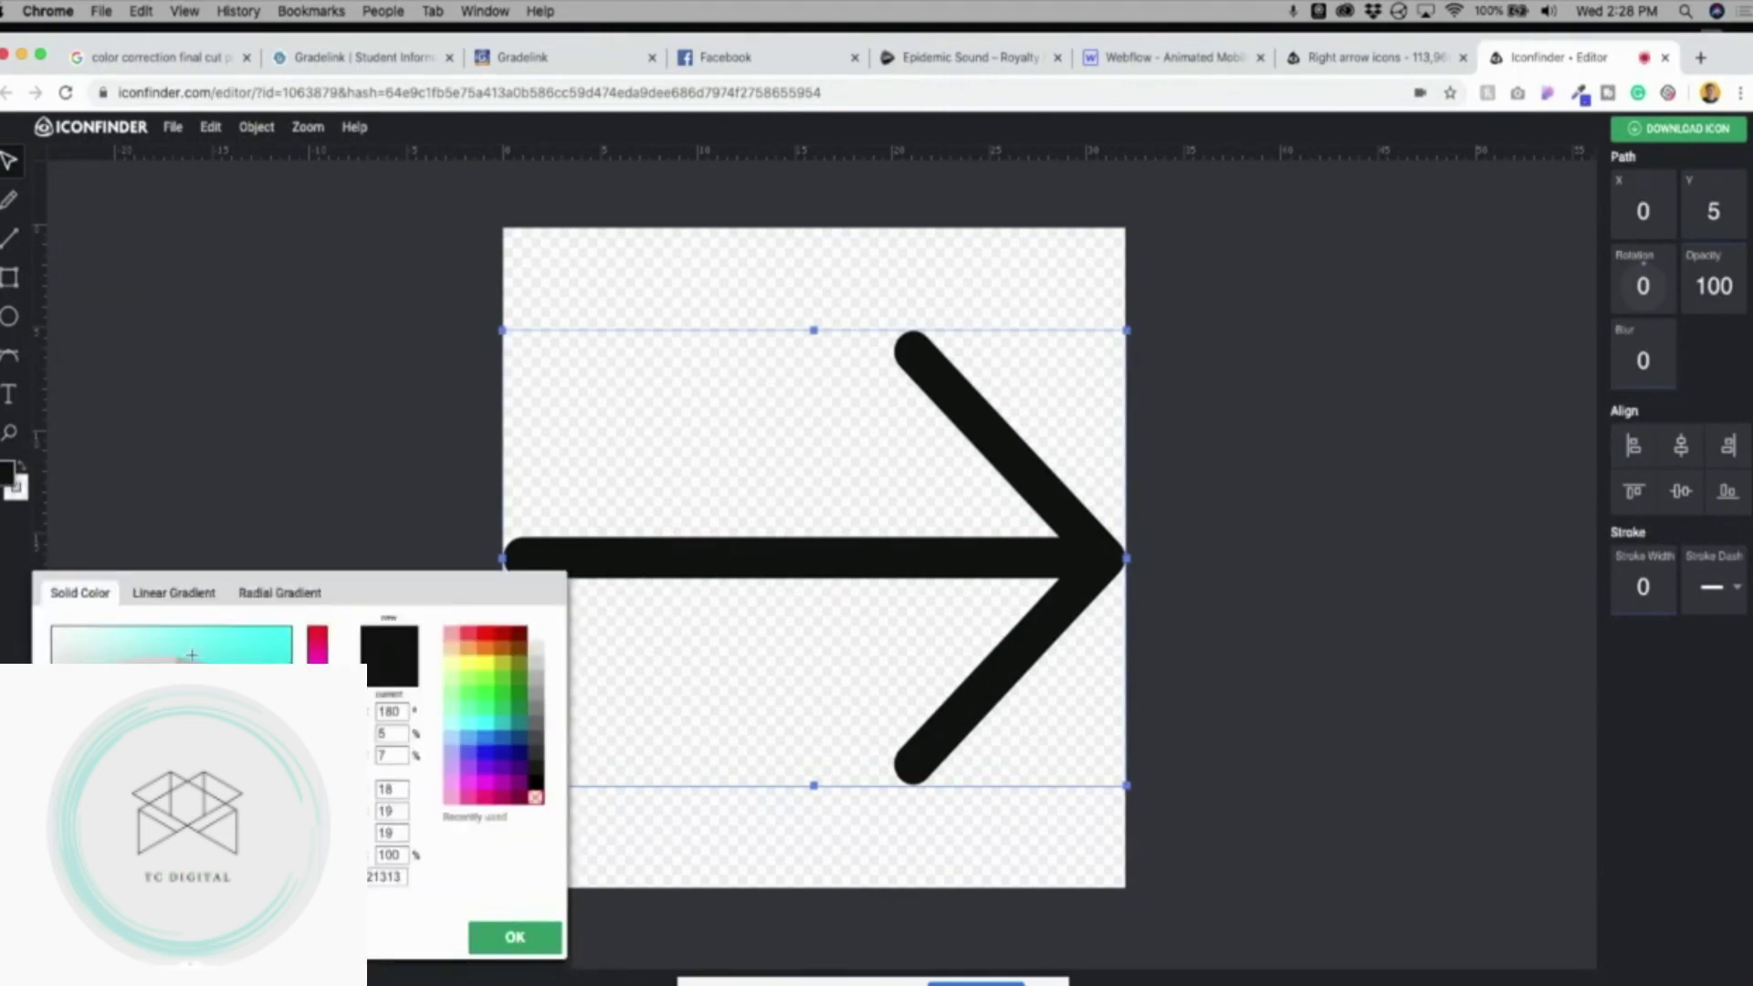
{"action": "left_click_drag", "start_coordinate": [189, 653], "coordinate": [52, 629]}
{"action": "left_click", "coordinate": [698, 525]}
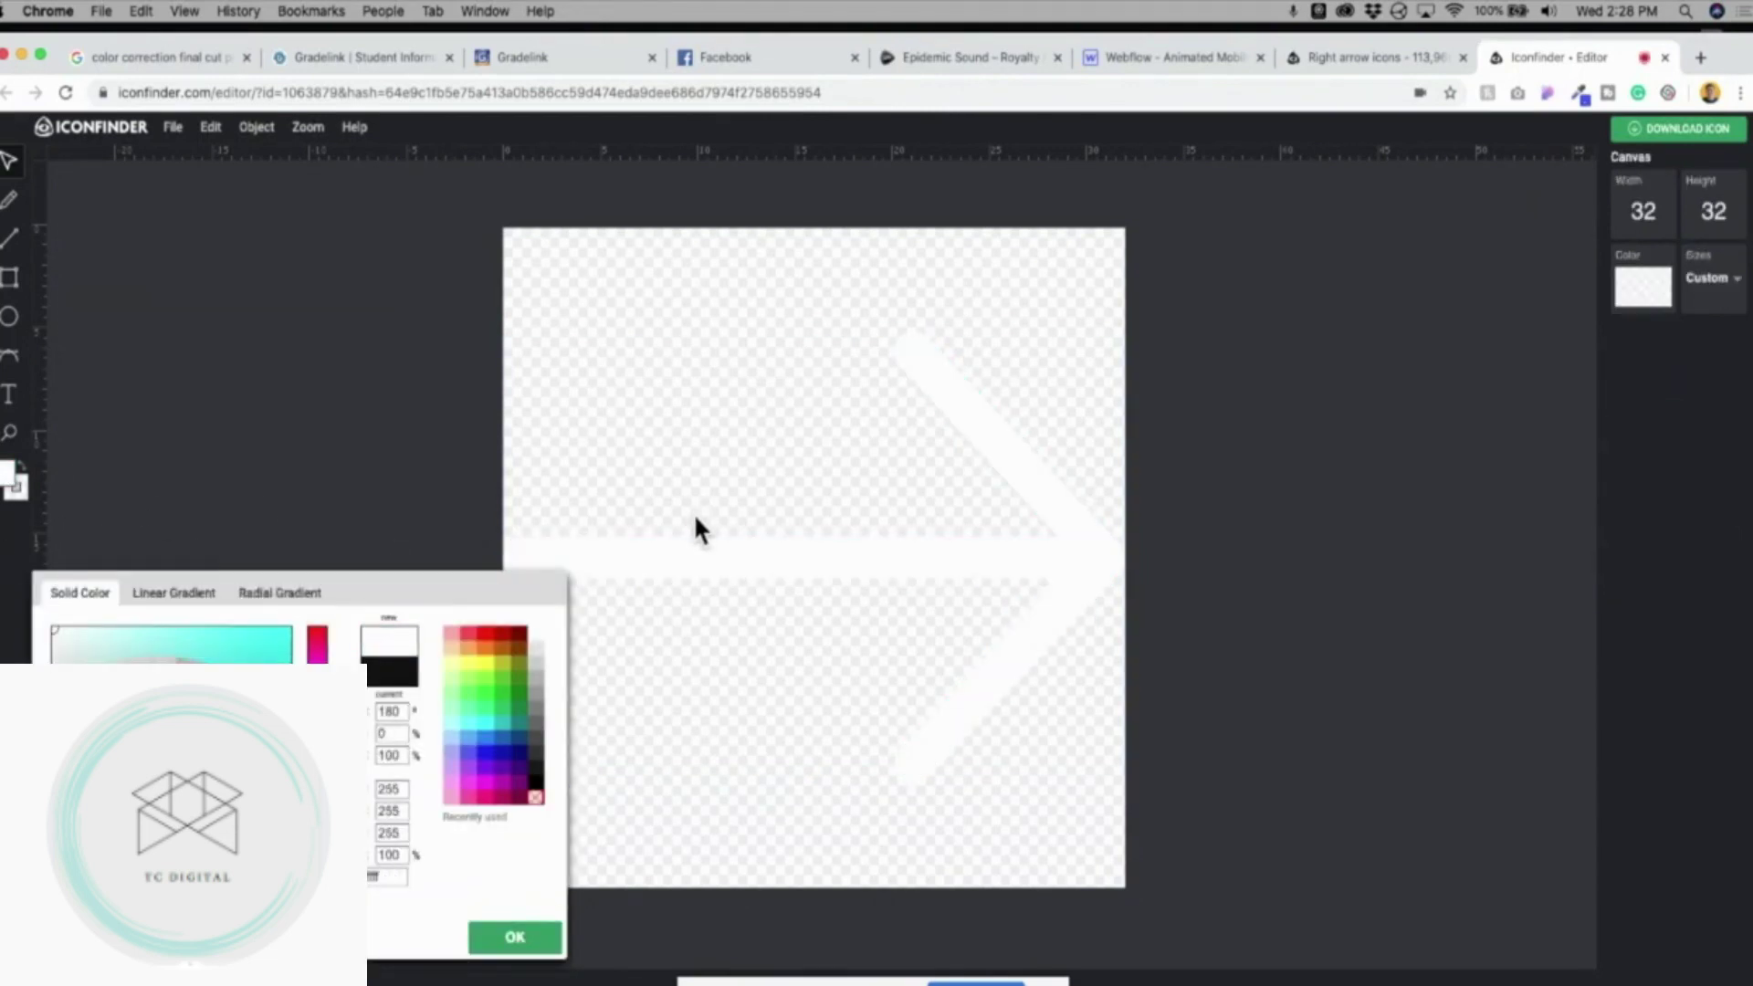
Download the white arrow as an SVG vector file and reveal it in the Downloads folder.
{"action": "left_click", "coordinate": [1667, 130]}
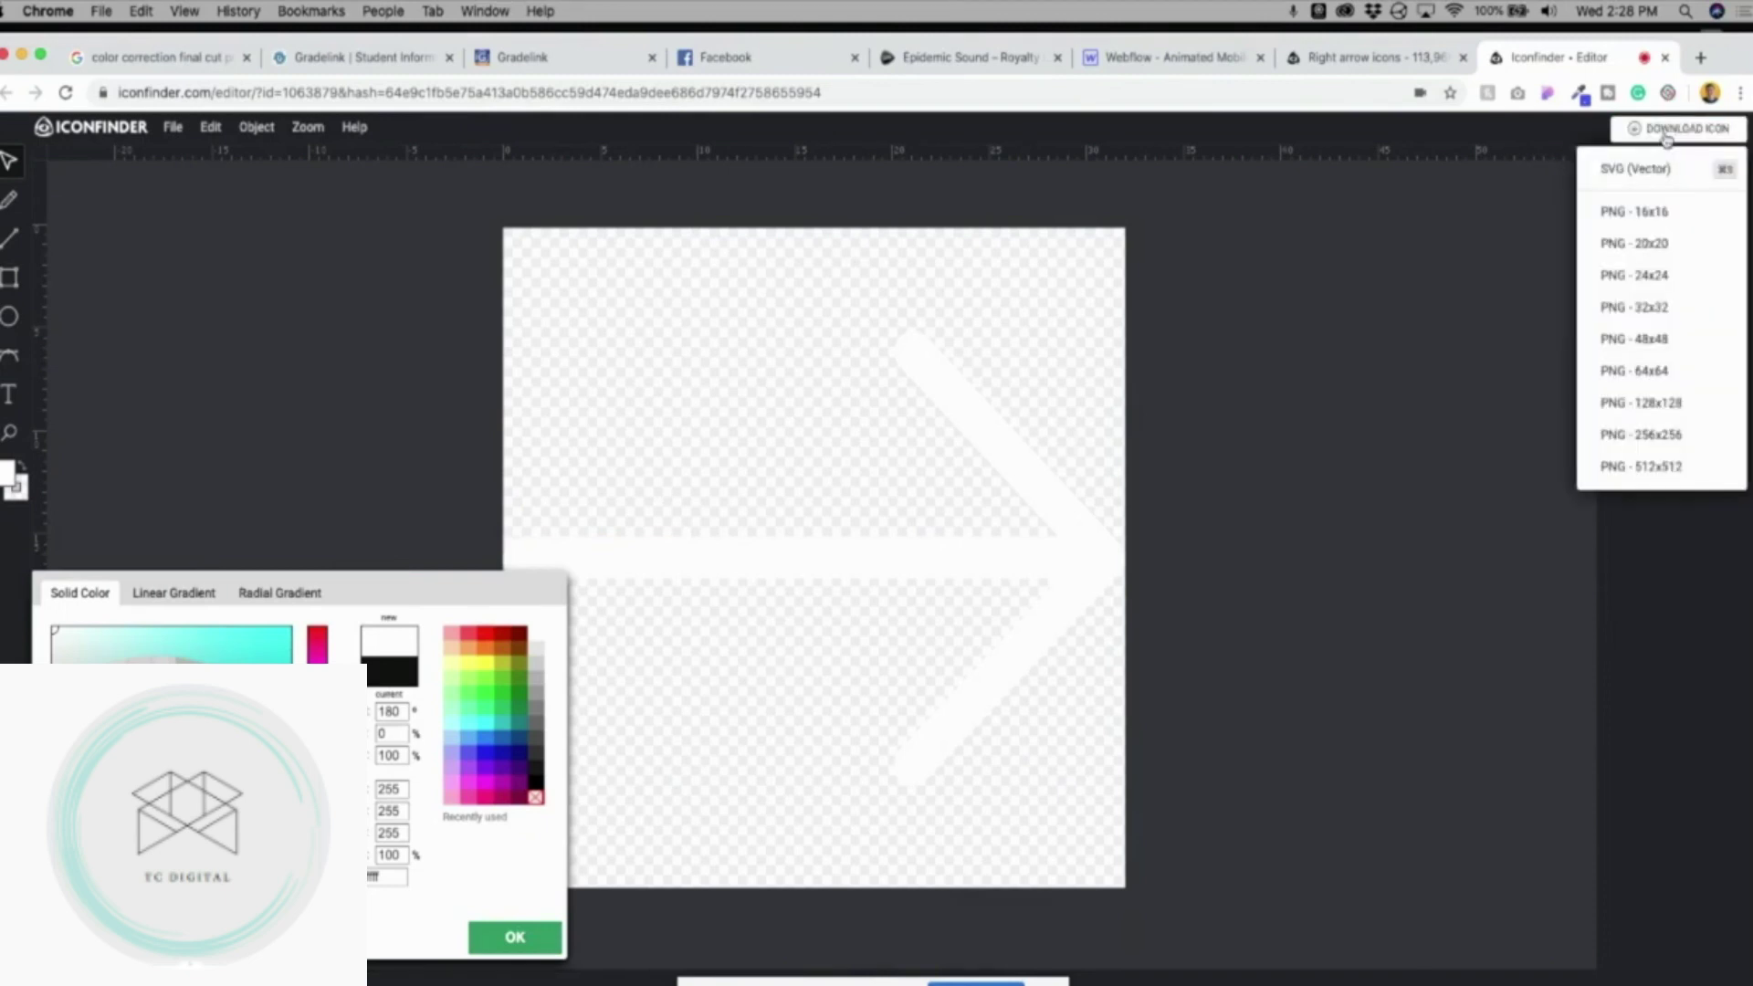
{"action": "left_click", "coordinate": [1659, 174]}
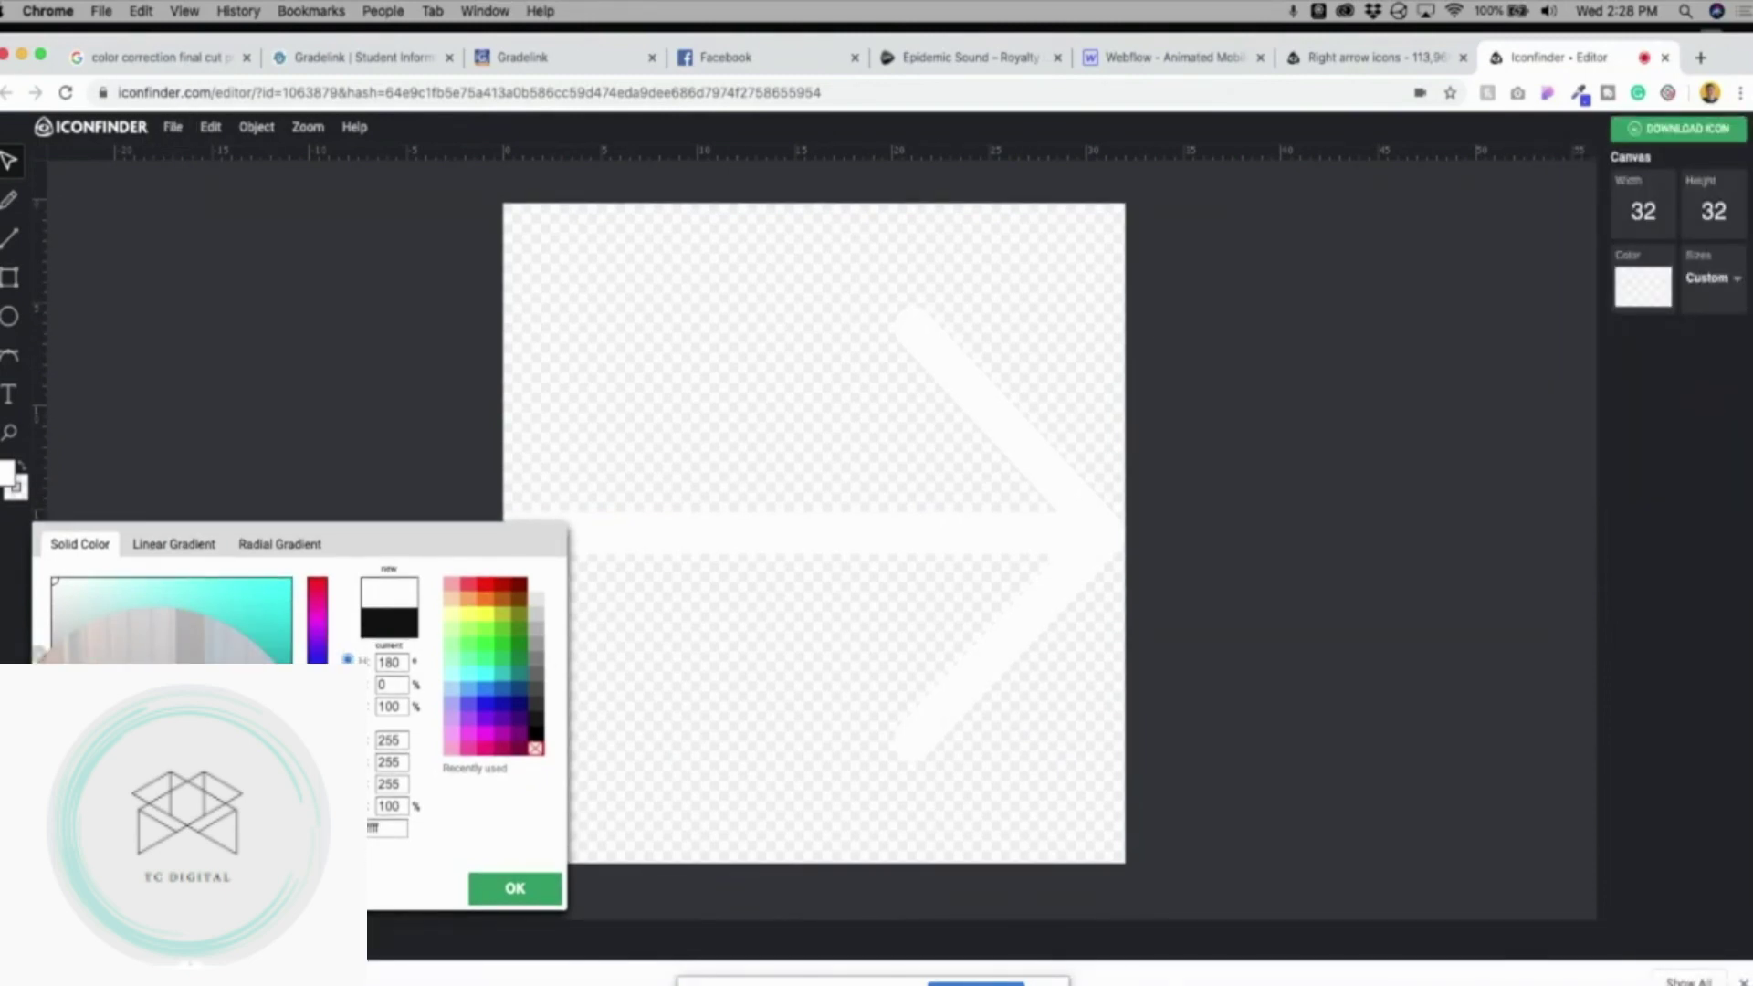
{"action": "left_click", "coordinate": [201, 981]}
{"action": "left_click", "coordinate": [239, 957]}
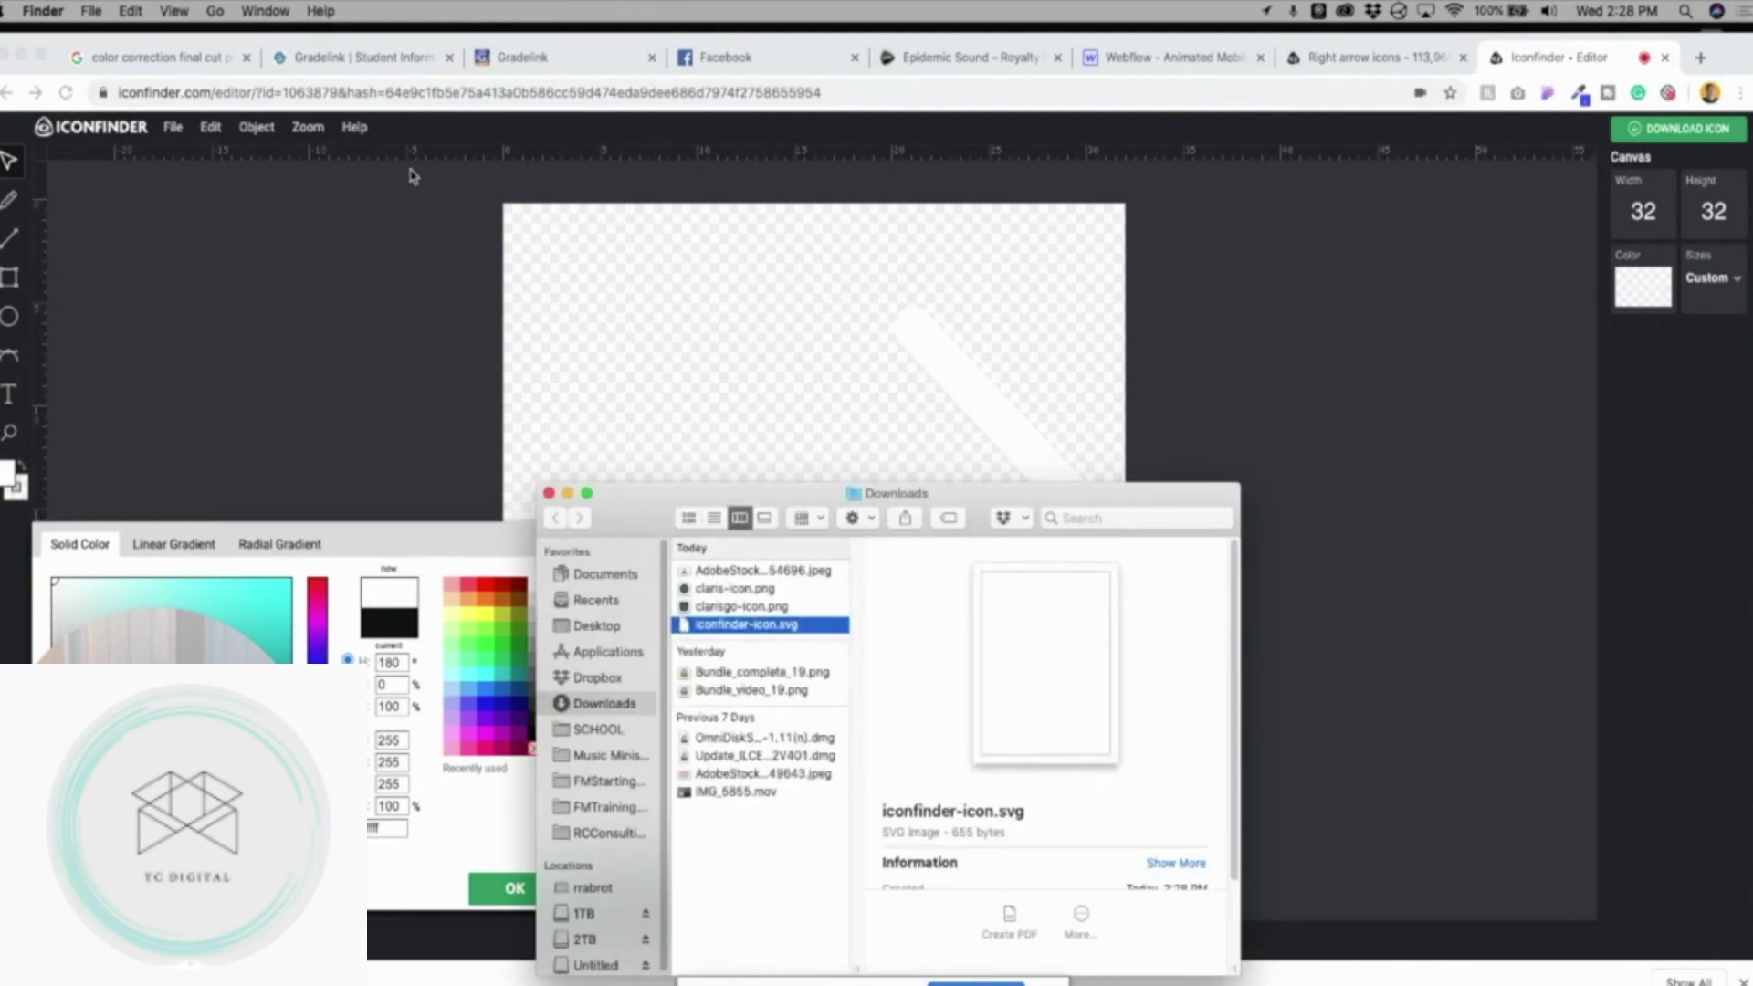
{"action": "left_click", "coordinate": [388, 241]}
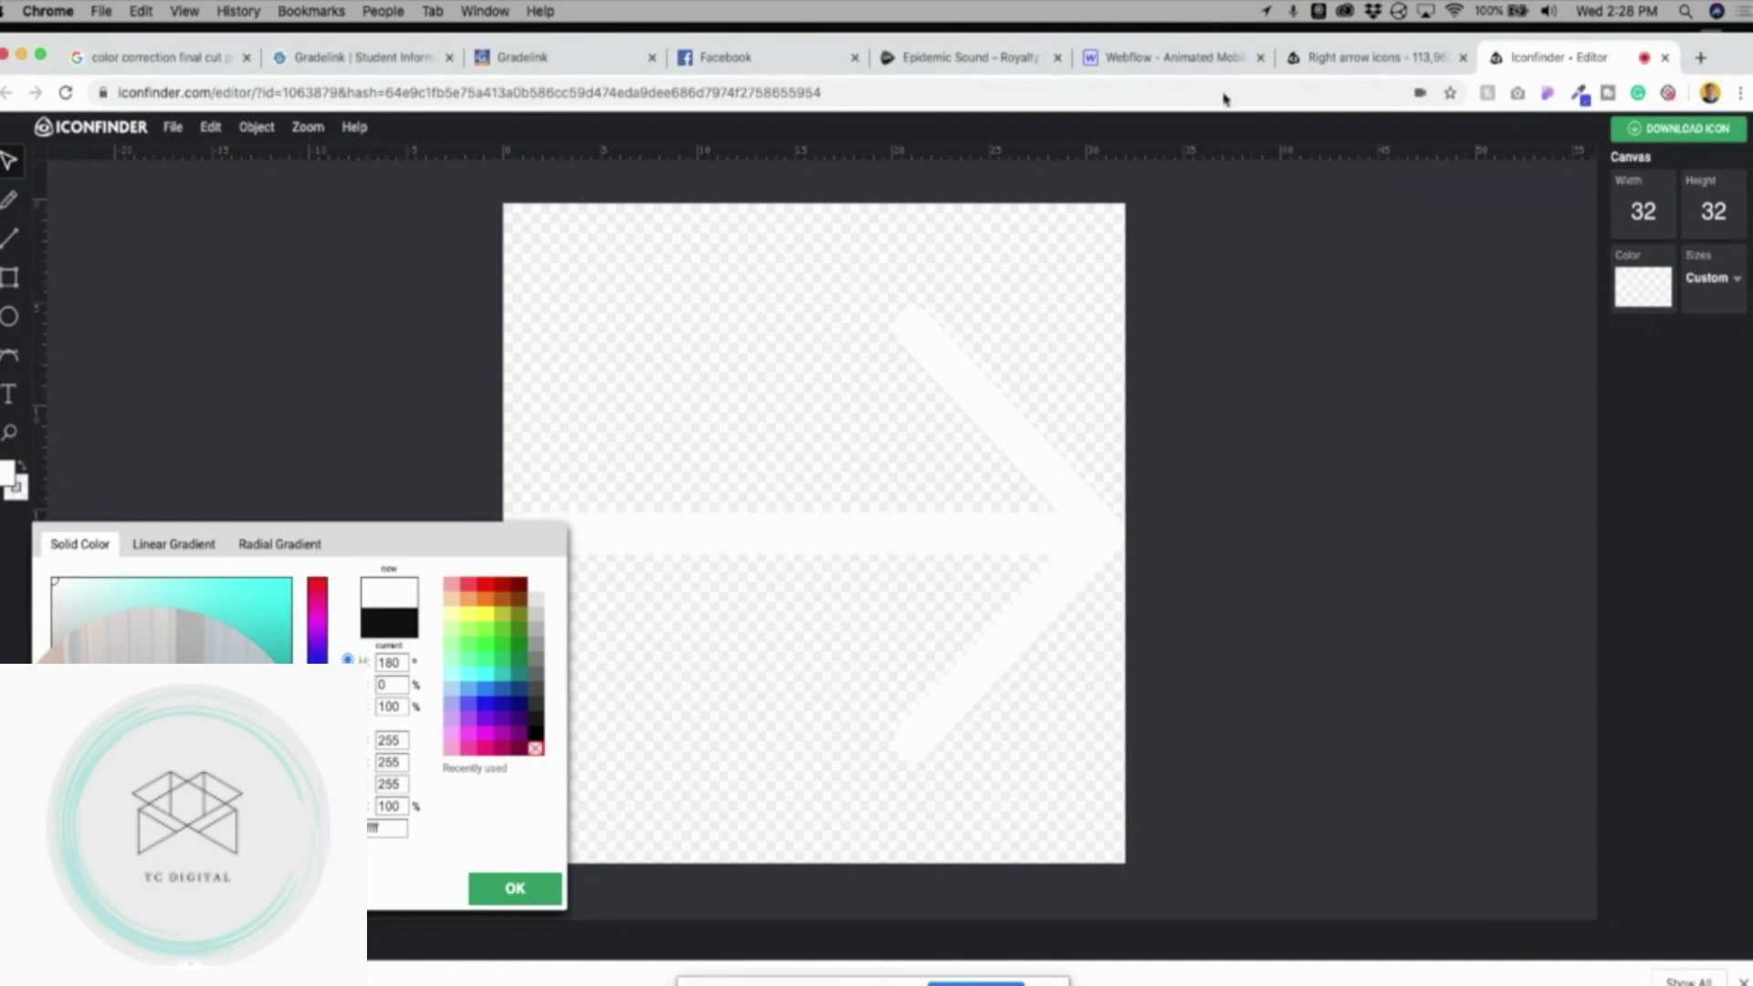
Switch back to Webflow and add iconfinder-icon.svg from the Downloads folder to the site's assets.
{"action": "left_click", "coordinate": [1160, 67]}
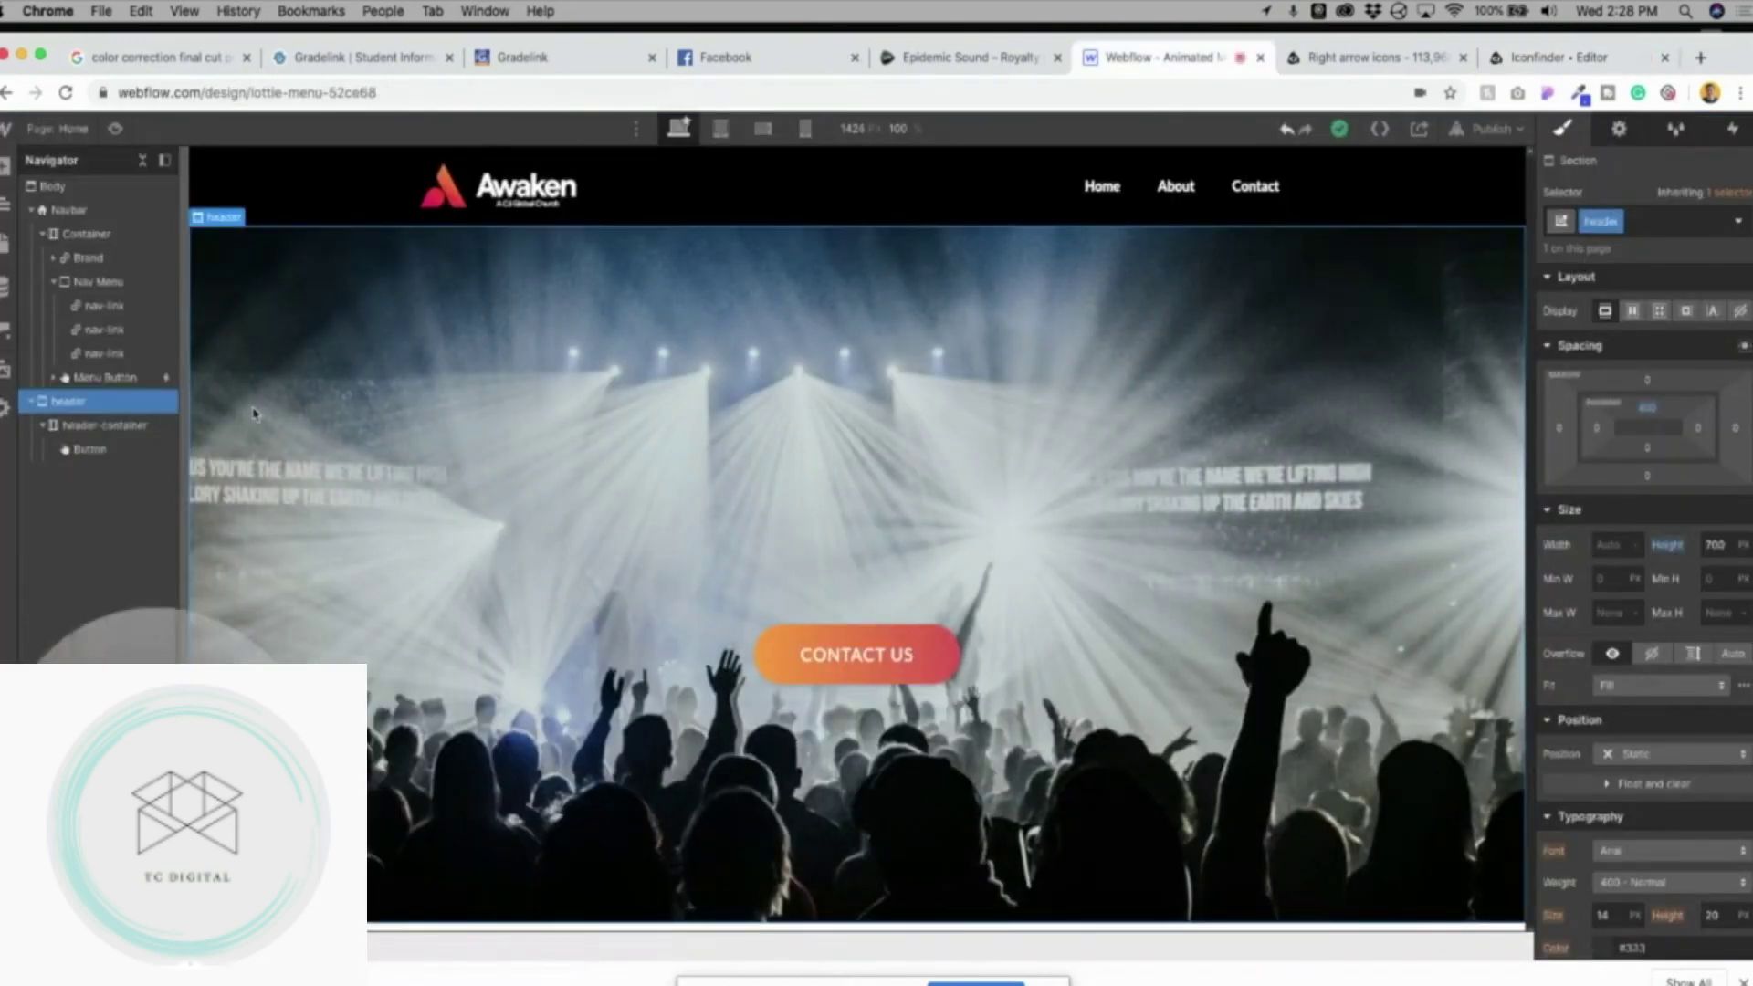
{"action": "left_click", "coordinate": [7, 367]}
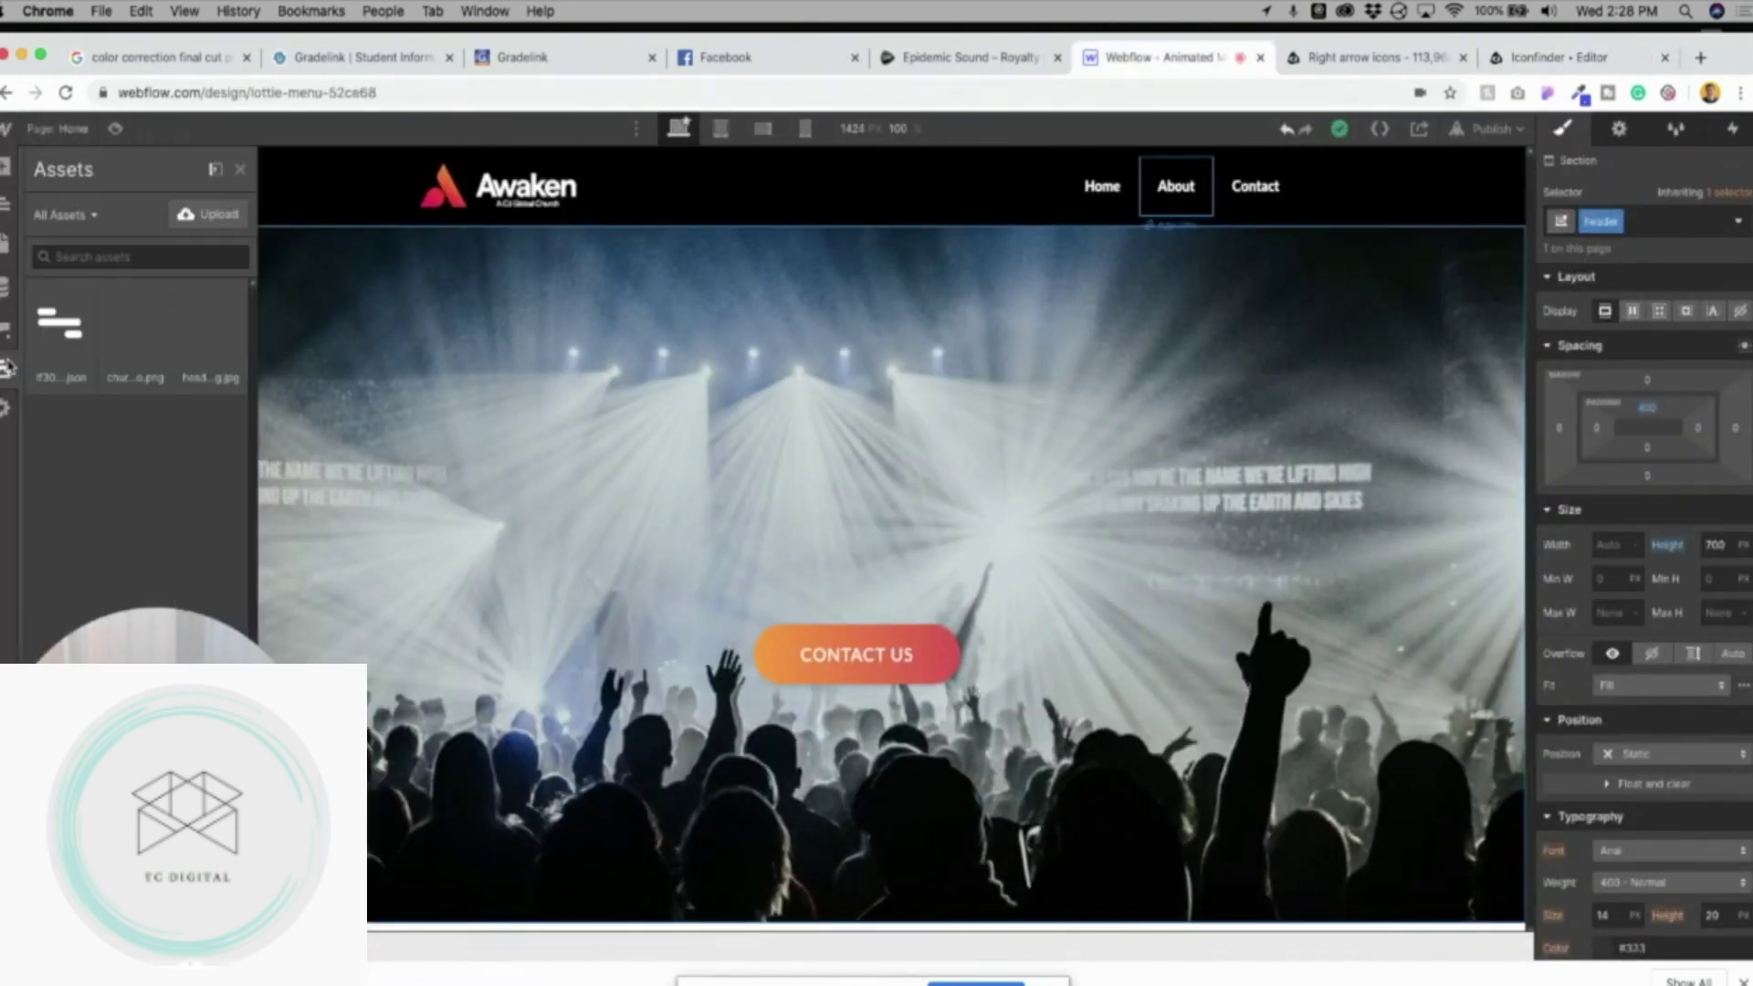
{"action": "left_click", "coordinate": [573, 985]}
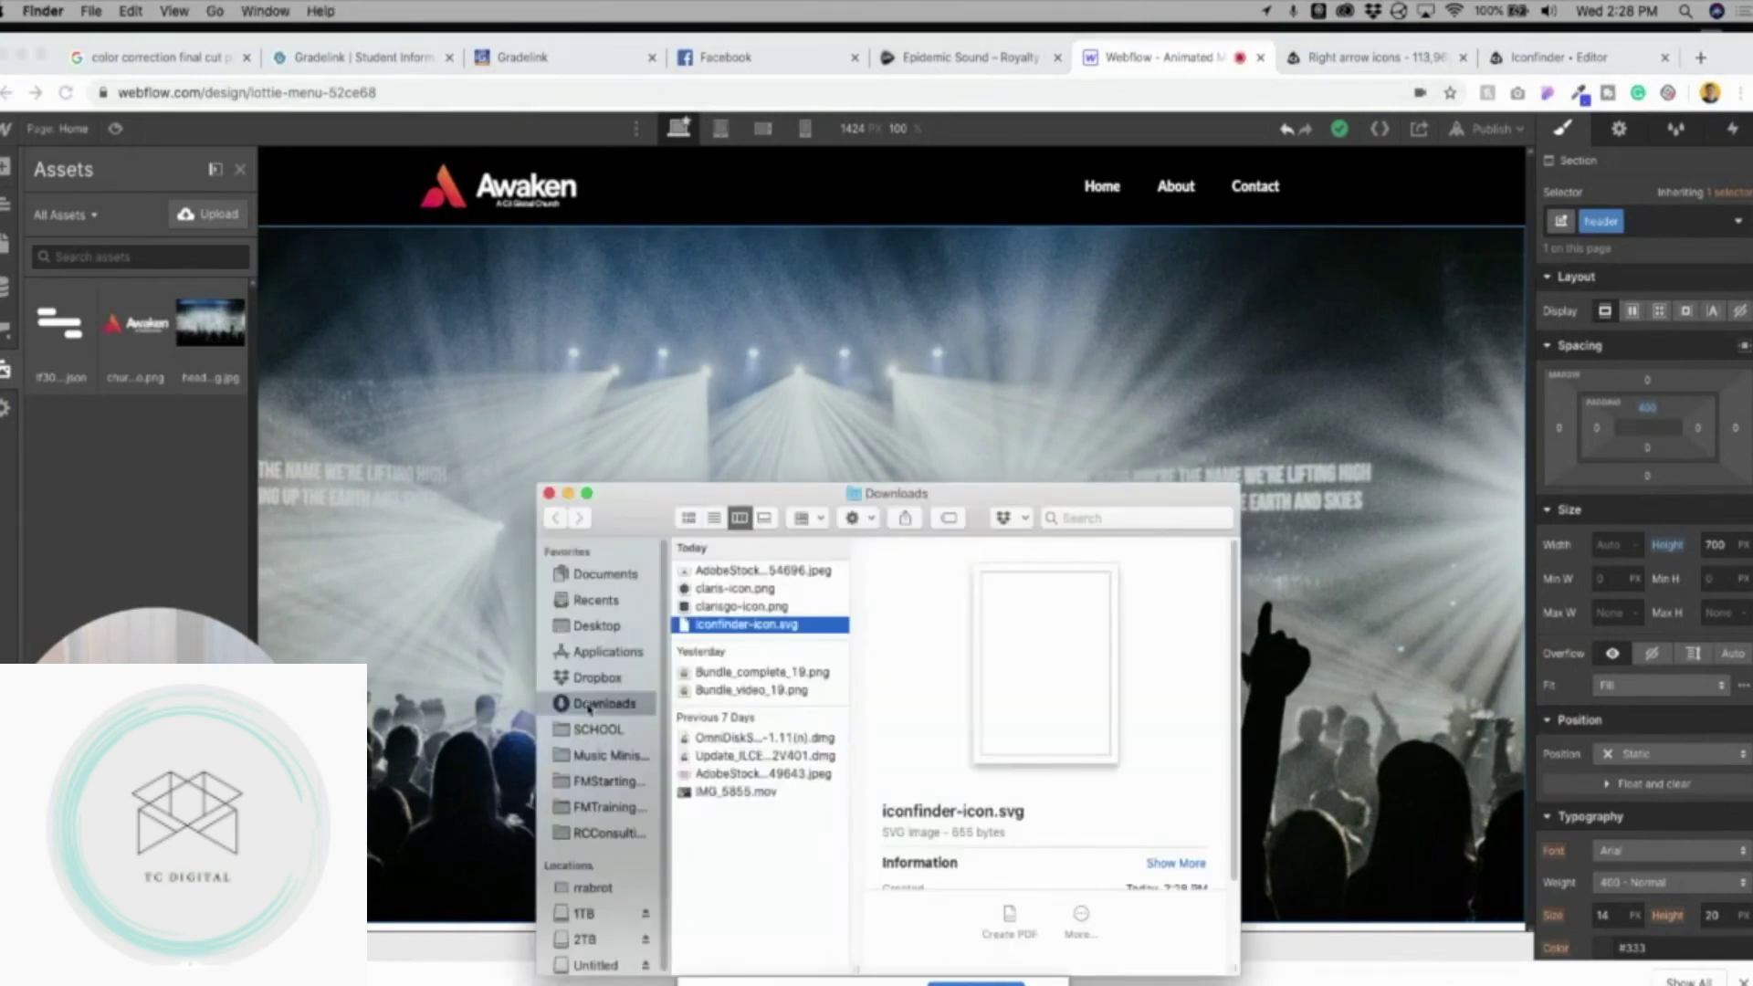
{"action": "left_click_drag", "start_coordinate": [685, 621], "coordinate": [119, 363]}
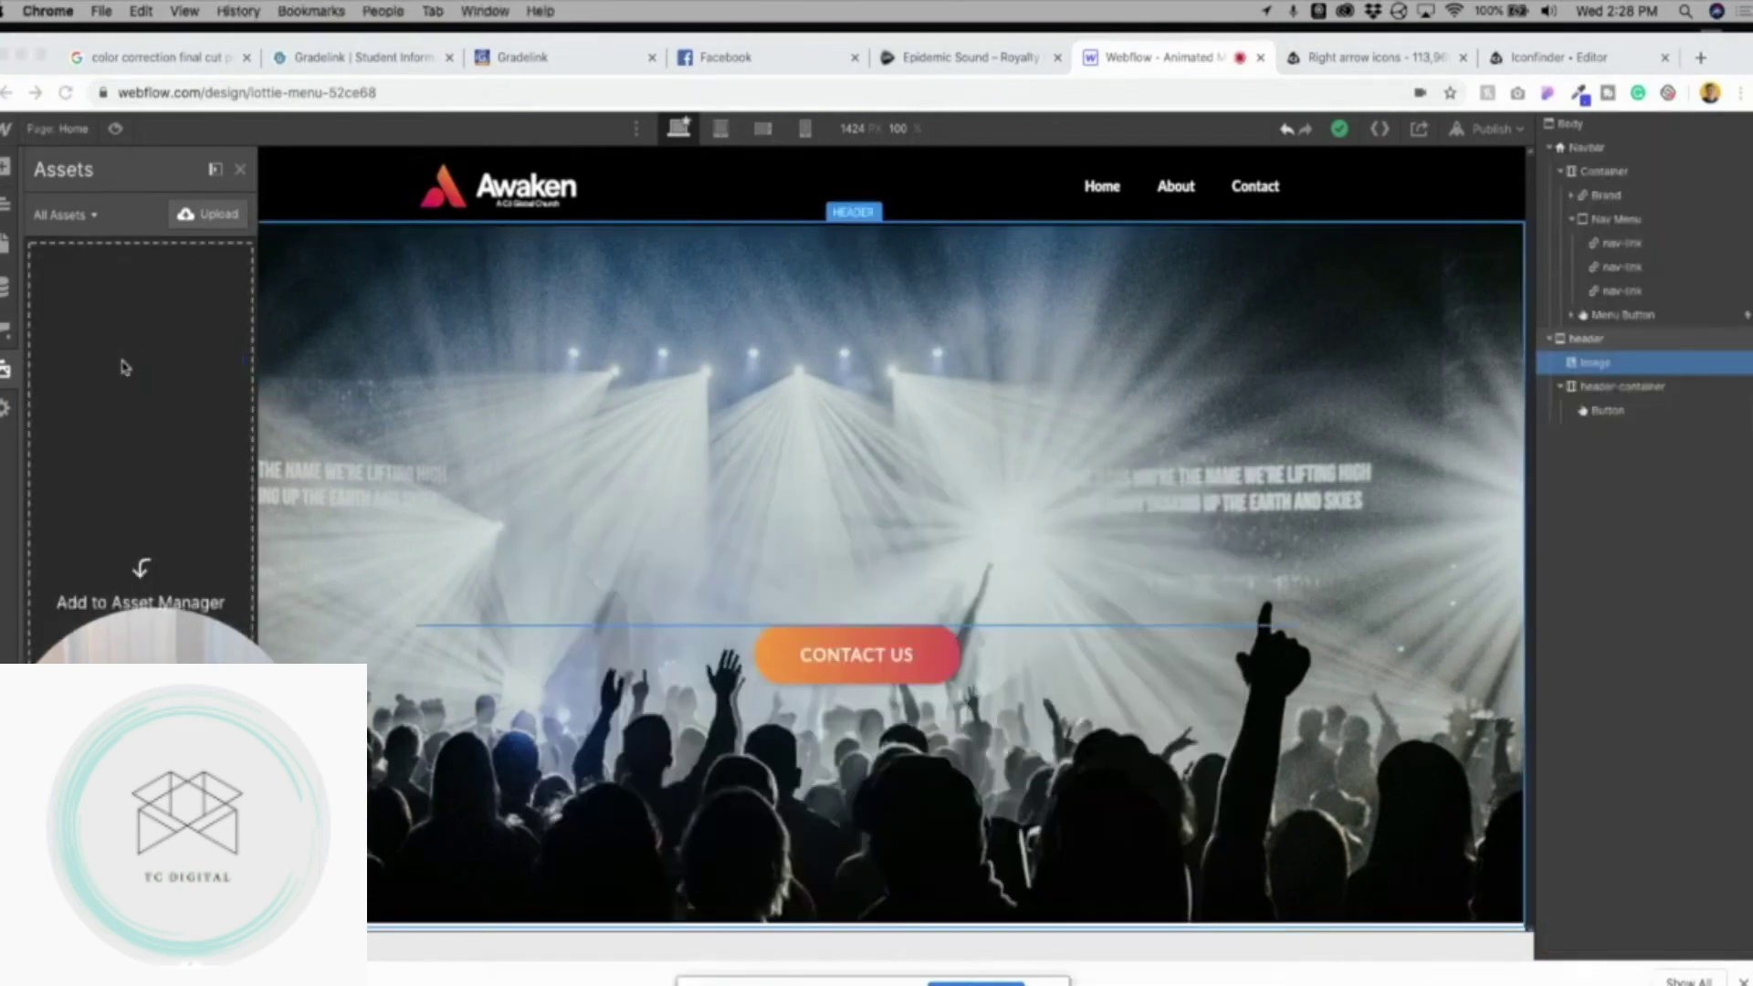
Add iconfinder-icon.svg as a background image to the Hover state of the CONTACT US button.
{"action": "left_click", "coordinate": [830, 656]}
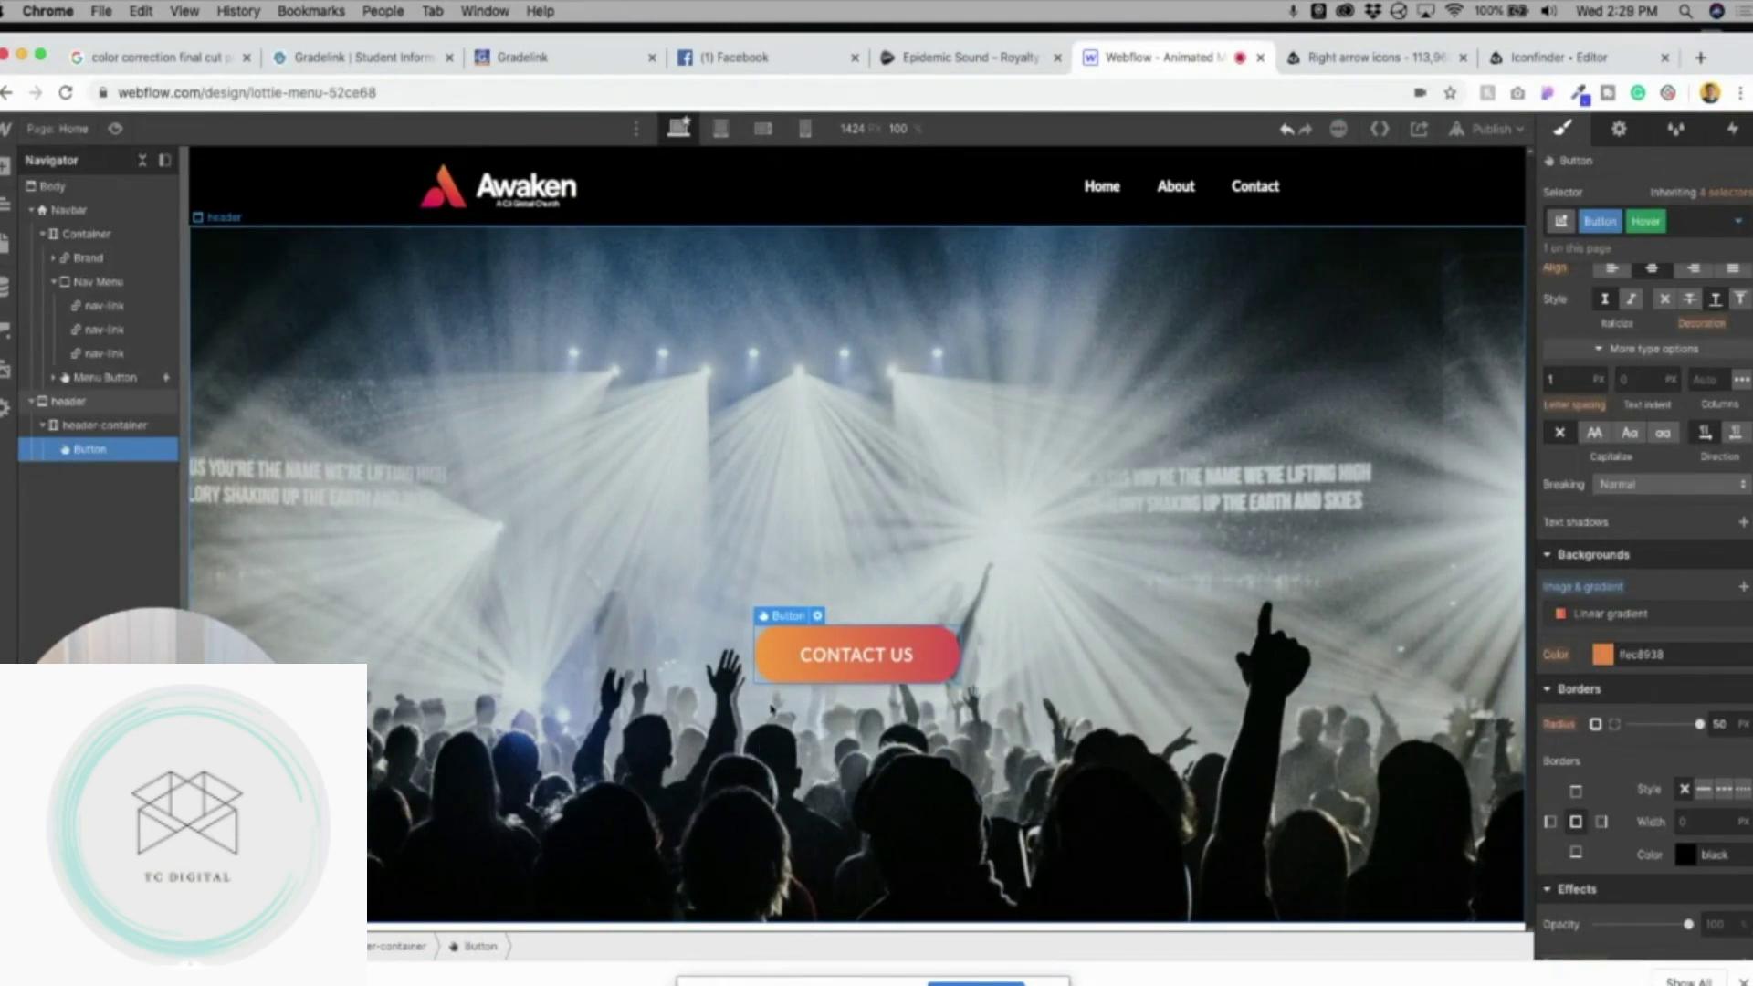
{"action": "left_click", "coordinate": [1737, 224]}
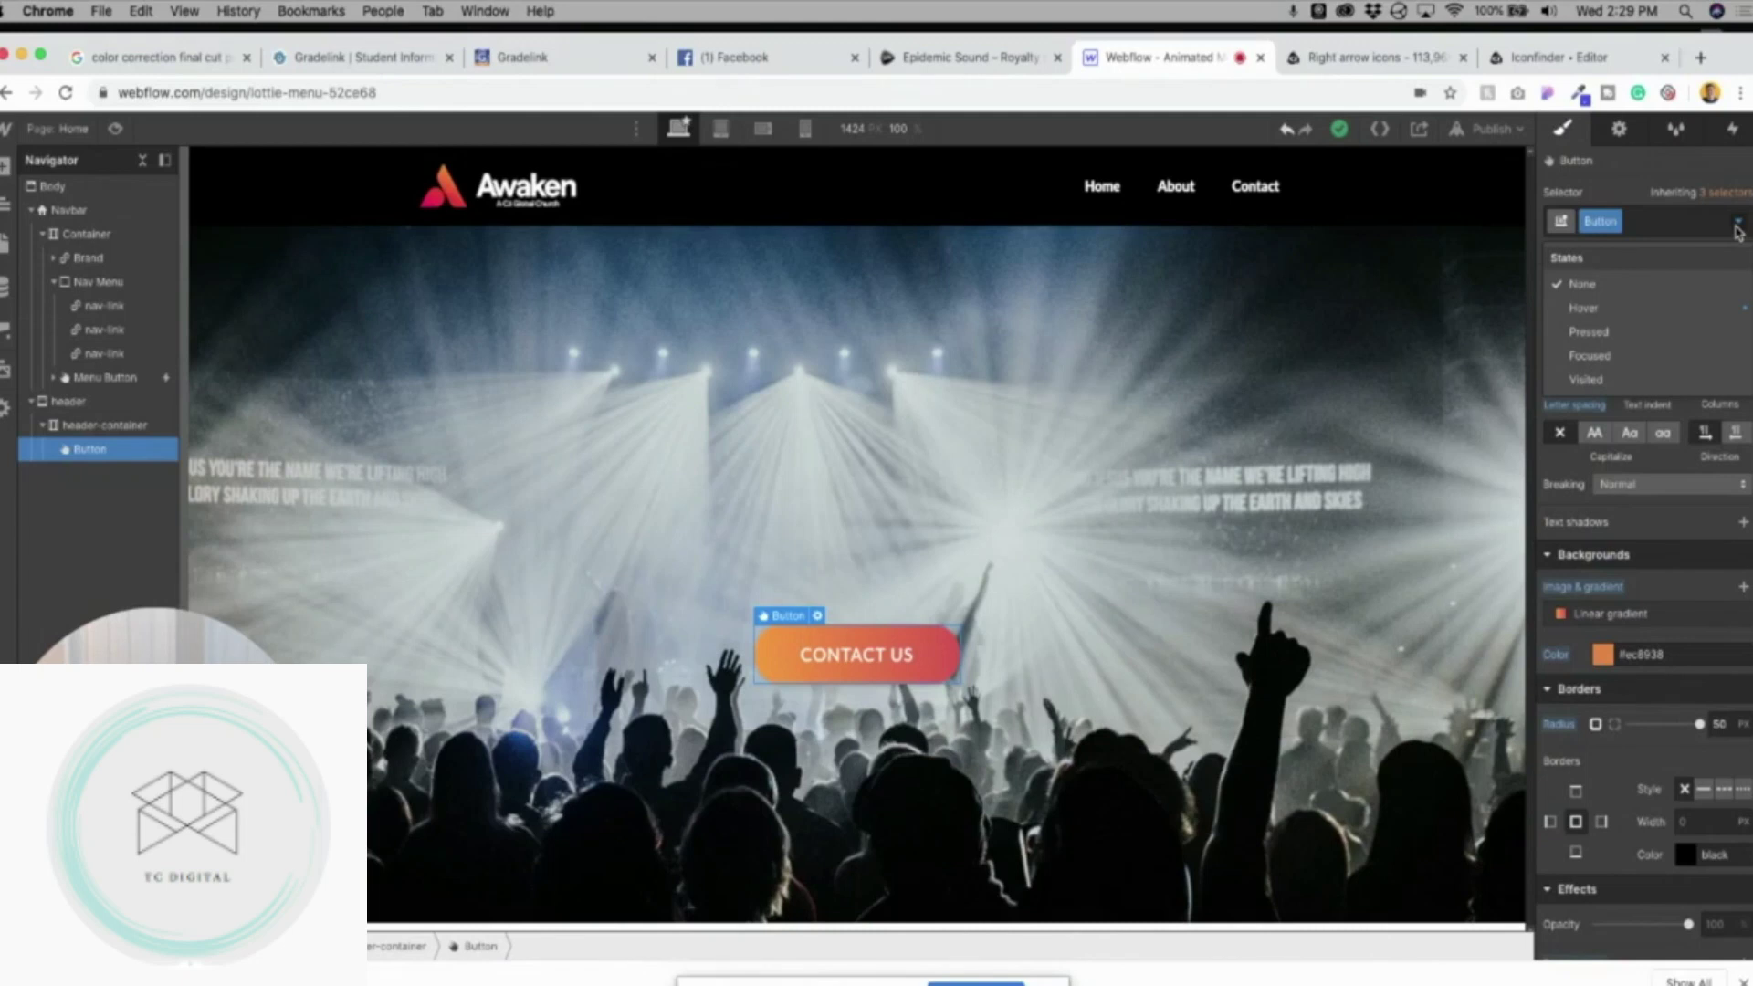
{"action": "left_click", "coordinate": [1609, 309]}
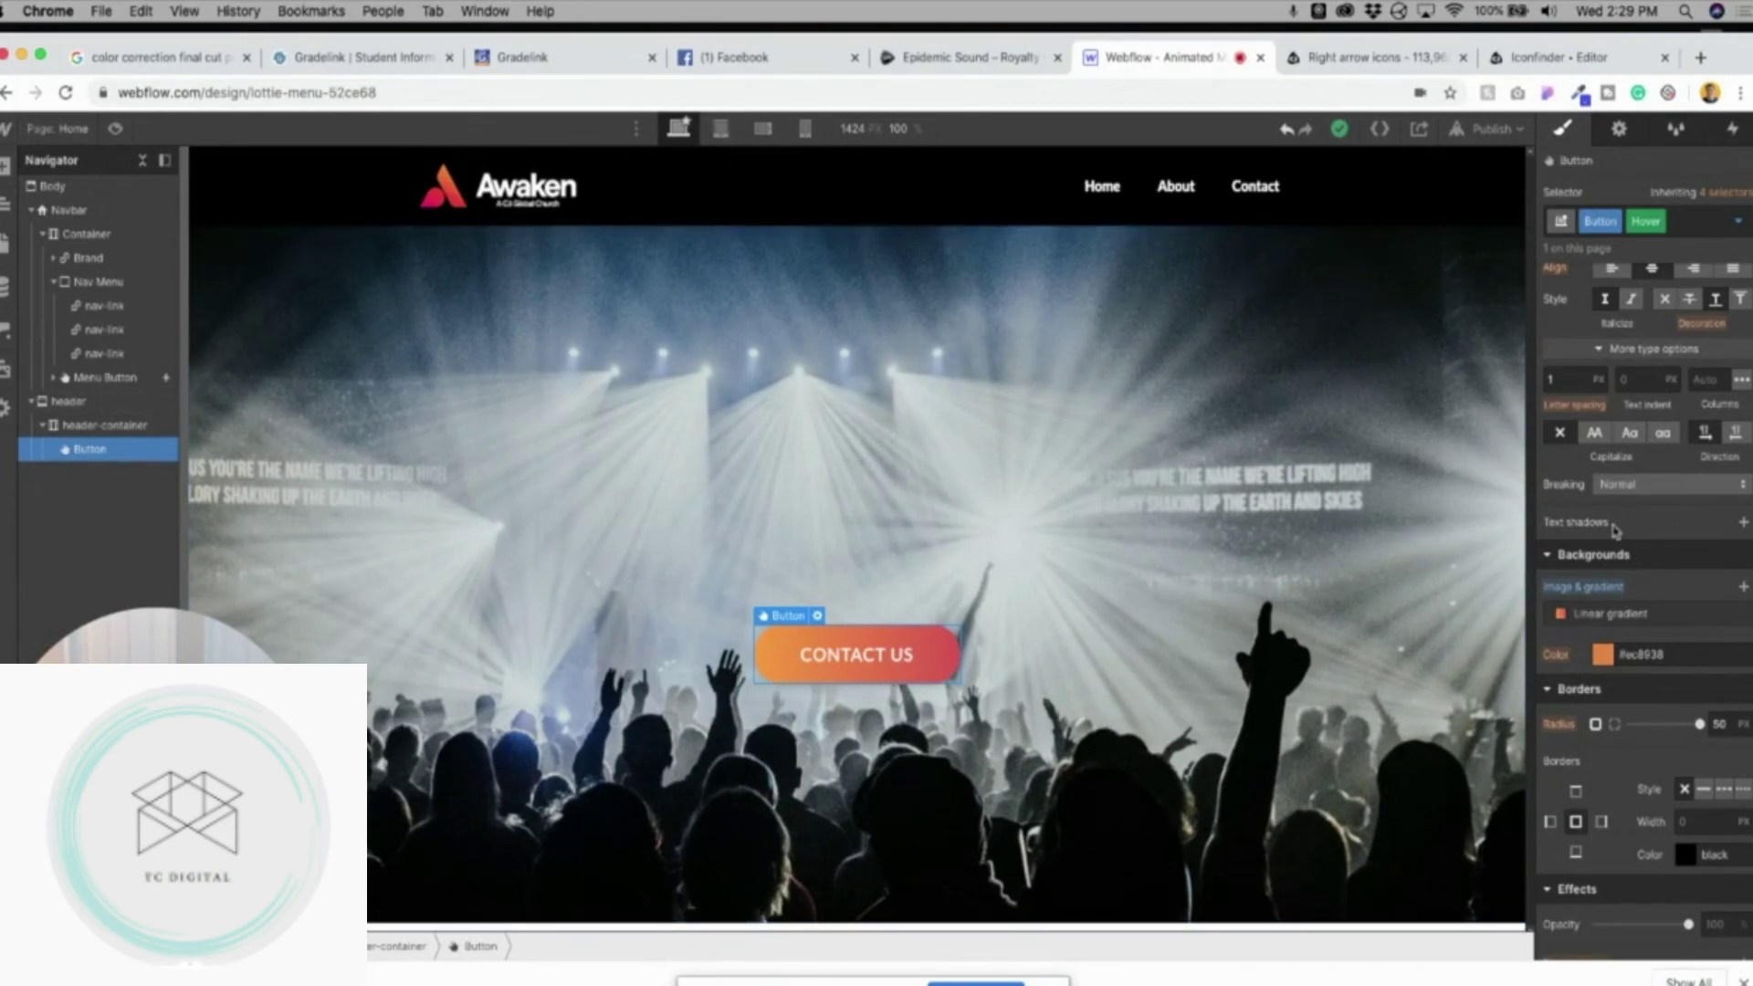
{"action": "scroll", "coordinate": [1616, 602], "scroll_direction": "down", "scroll_amount": 5}
{"action": "scroll", "coordinate": [1612, 487], "scroll_direction": "up", "scroll_amount": 3}
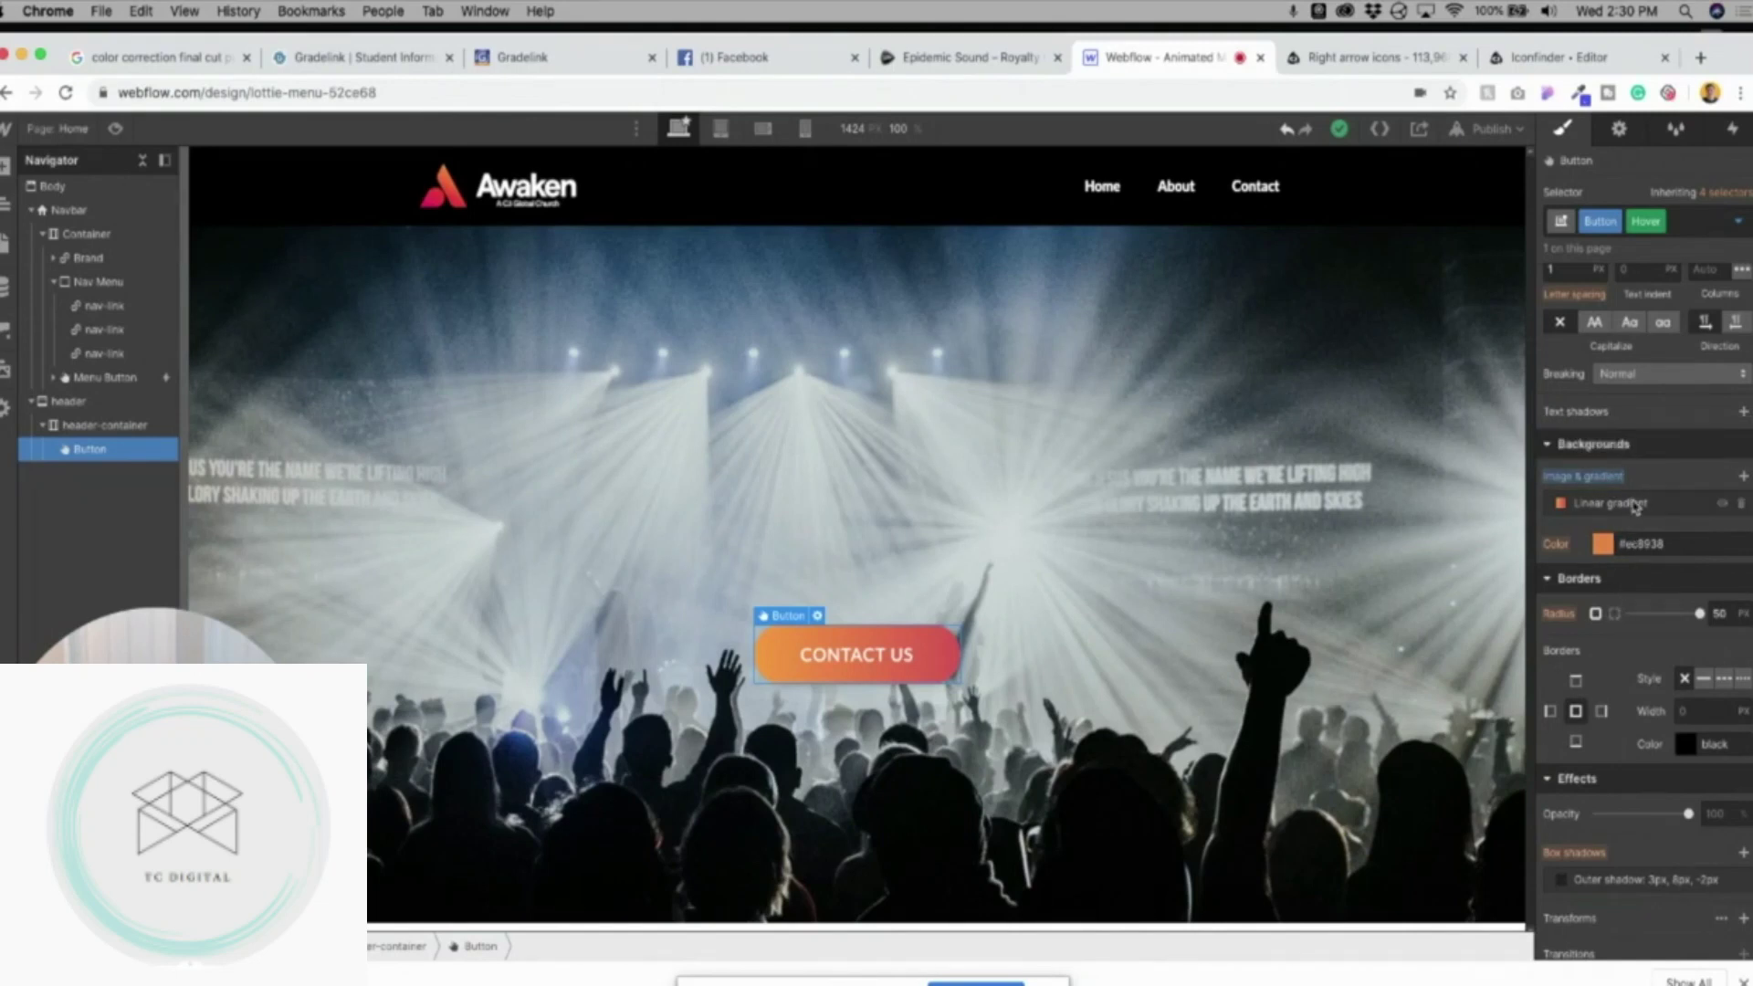
{"action": "left_click", "coordinate": [1744, 476]}
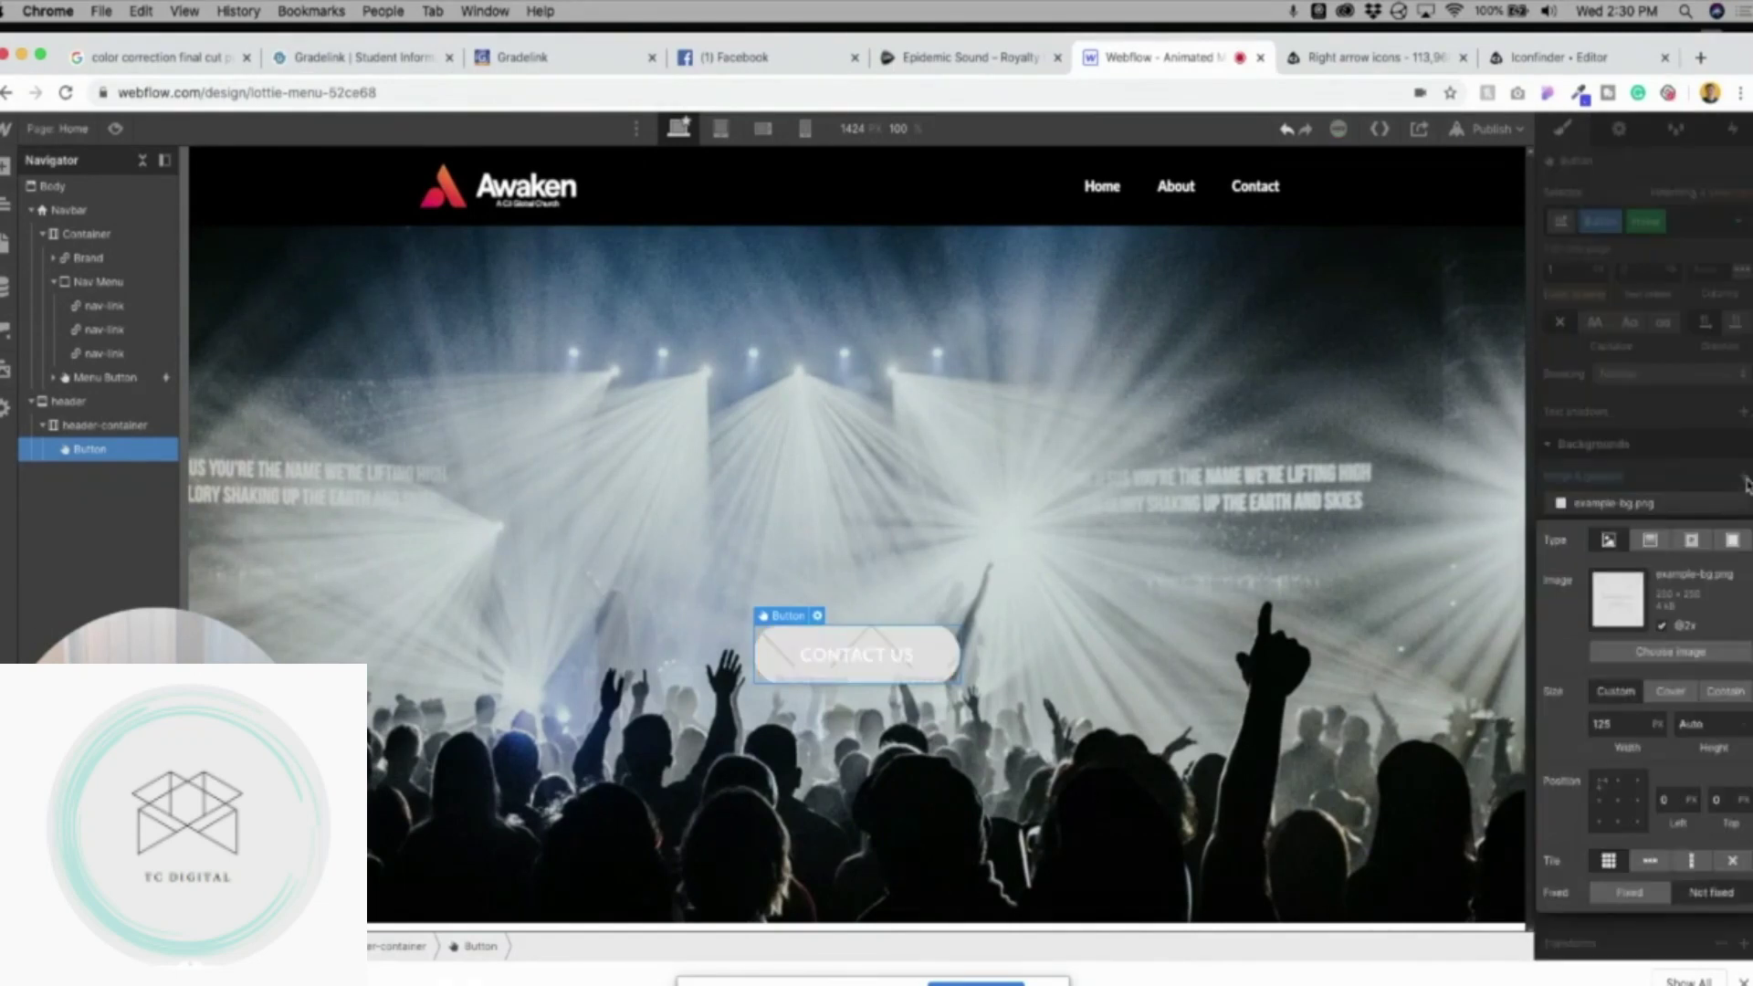
{"action": "left_click", "coordinate": [1650, 656]}
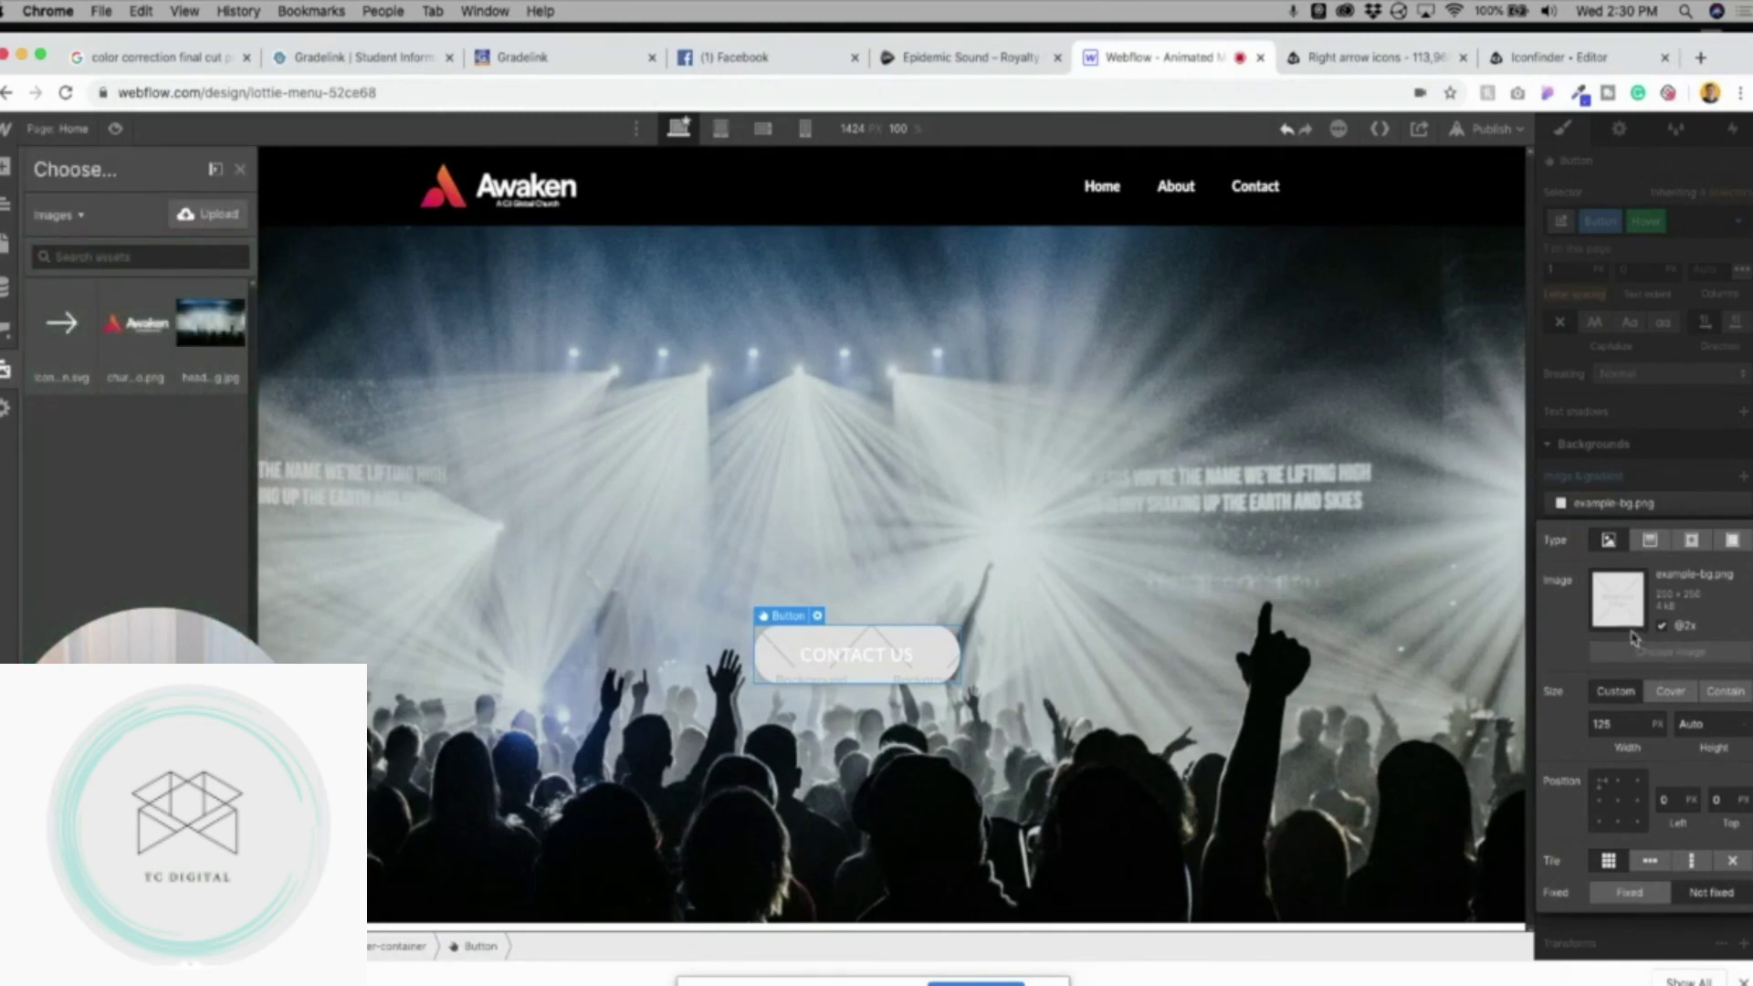
{"action": "left_click", "coordinate": [57, 347]}
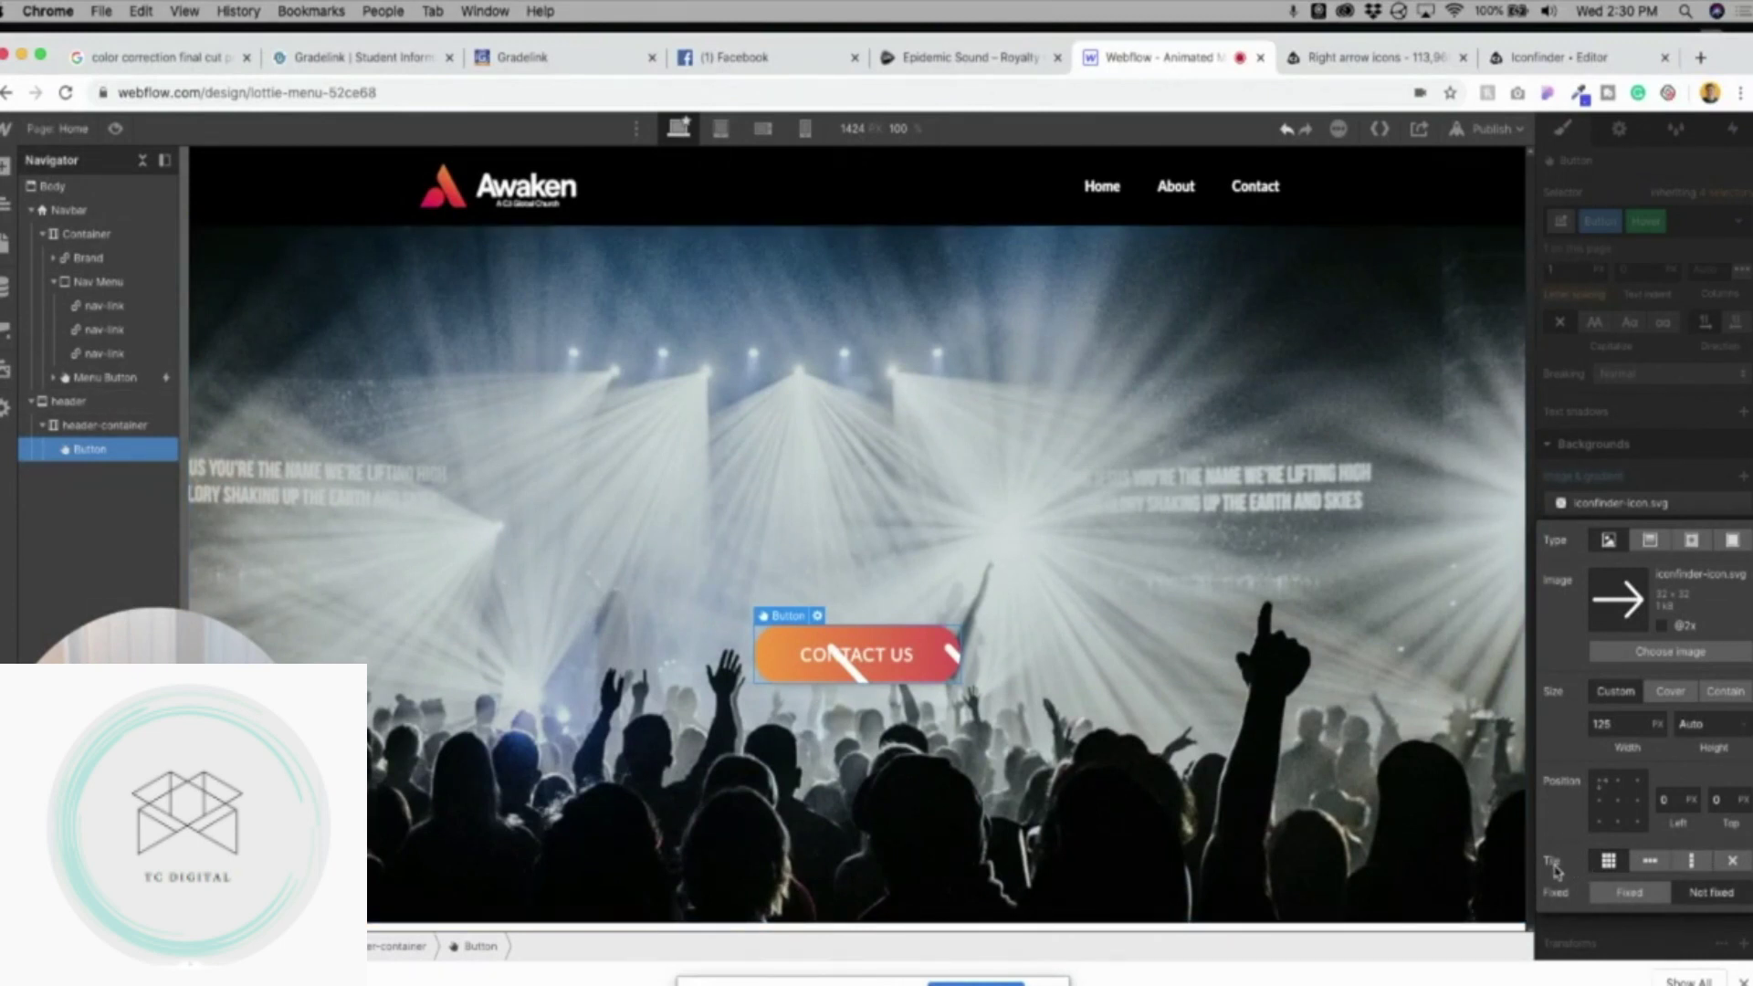
Turn off tiling for the hover arrow, set its width to 30 px and position it at the button's middle-right.
{"action": "left_click", "coordinate": [1732, 861]}
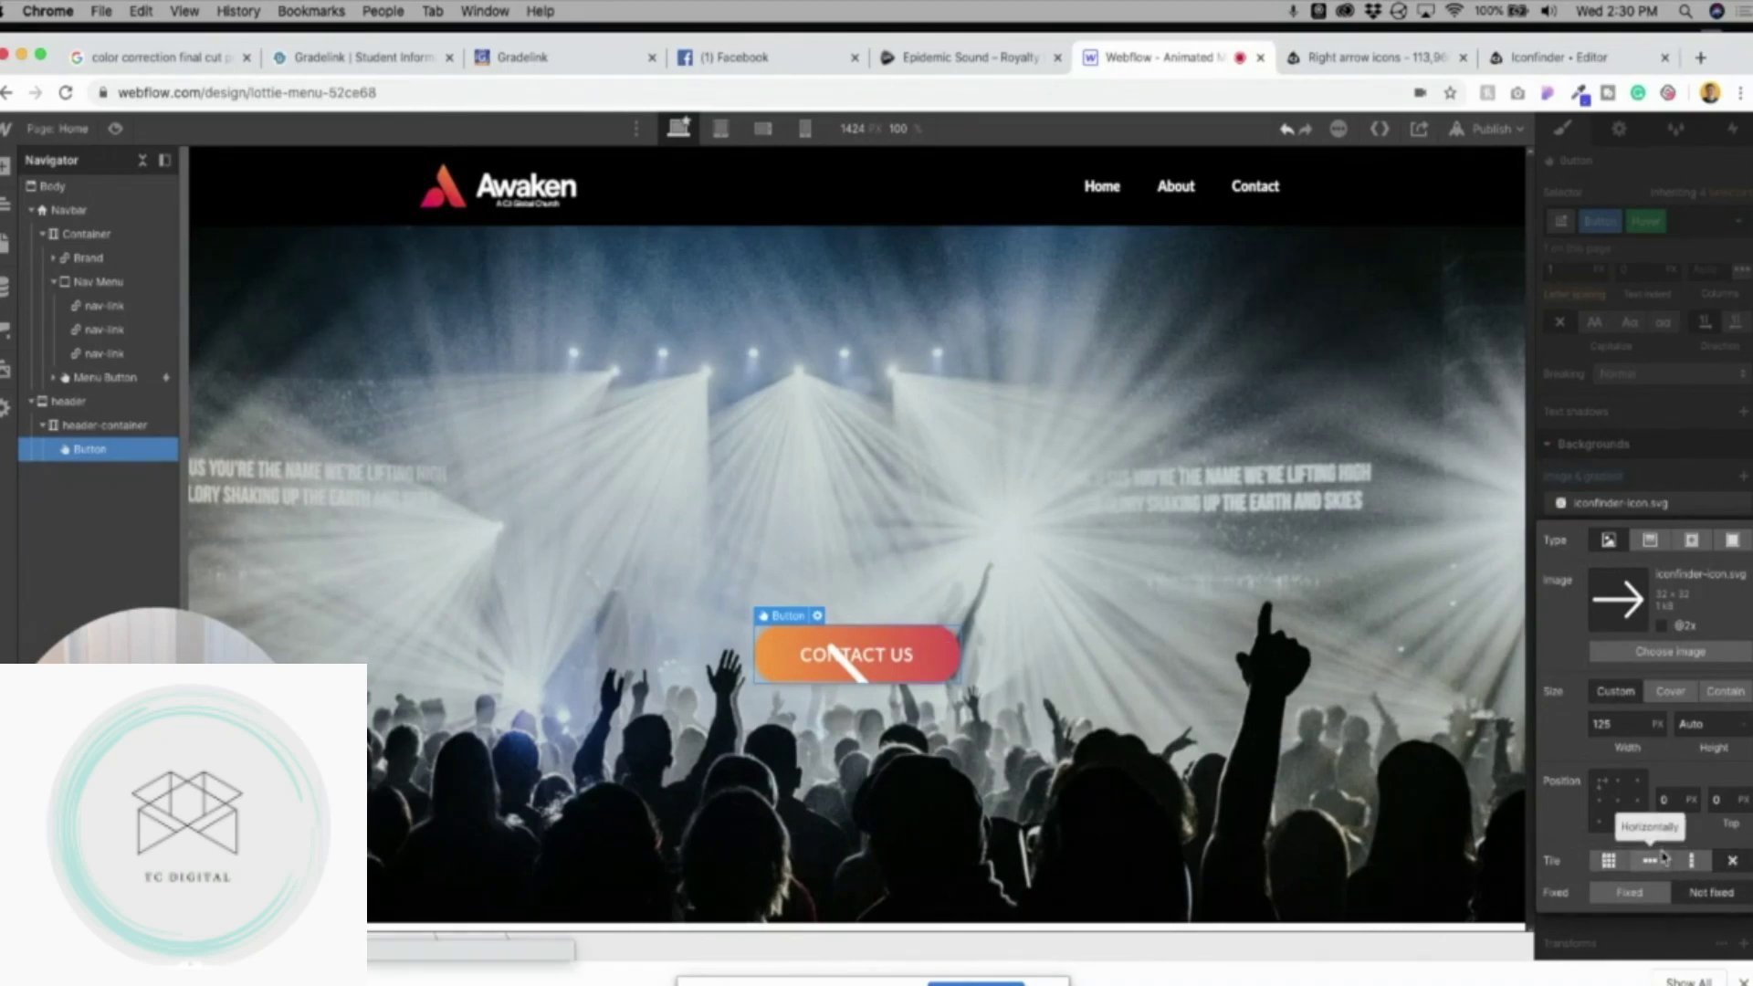
{"action": "left_click", "coordinate": [1622, 726]}
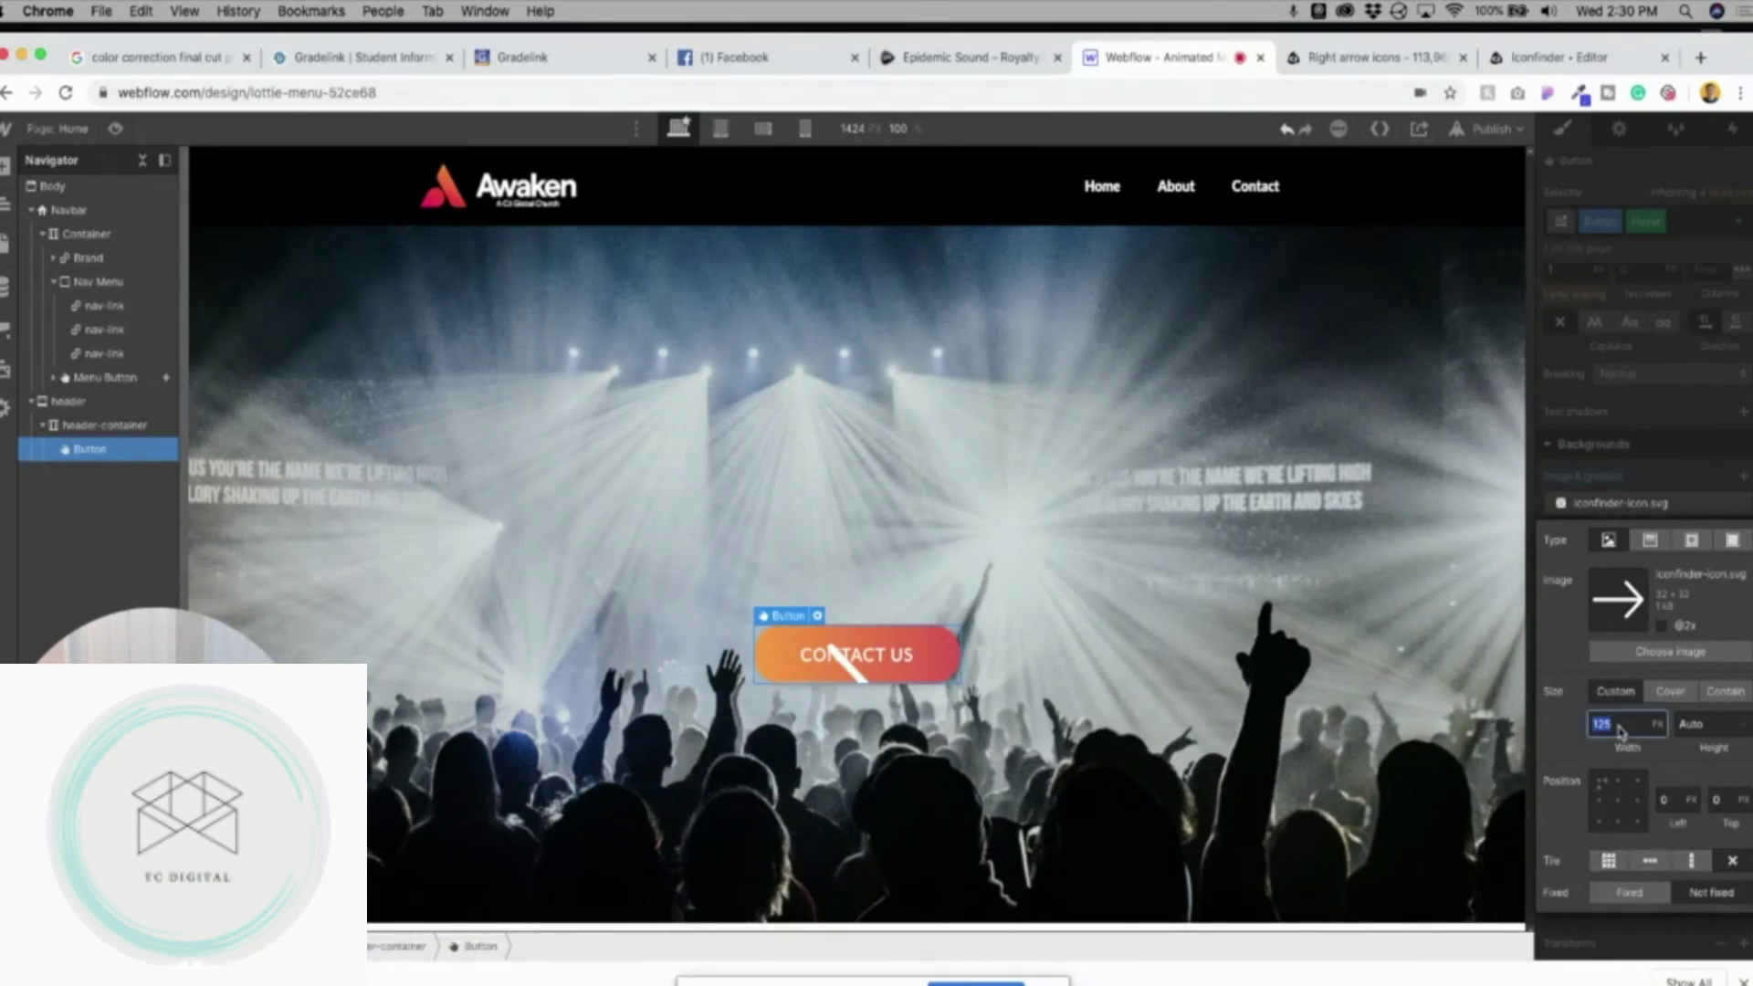
{"action": "left_click_drag", "start_coordinate": [1636, 730], "coordinate": [1580, 726]}
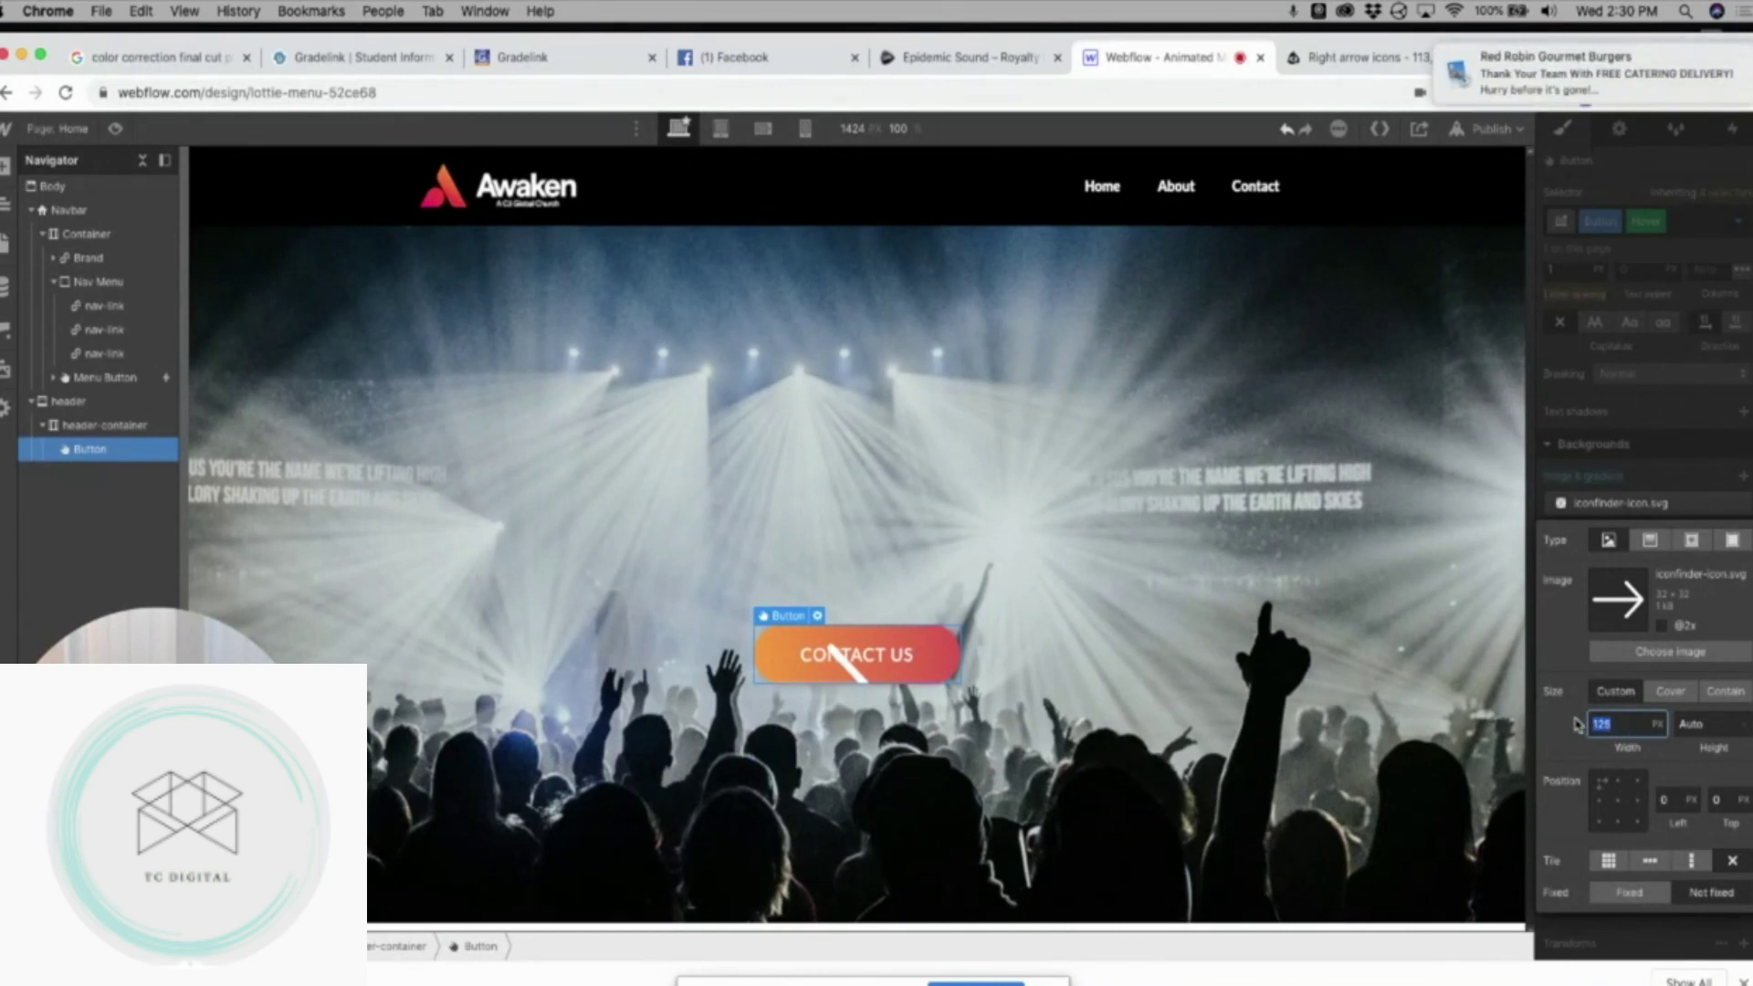
{"action": "left_click", "coordinate": [1722, 58]}
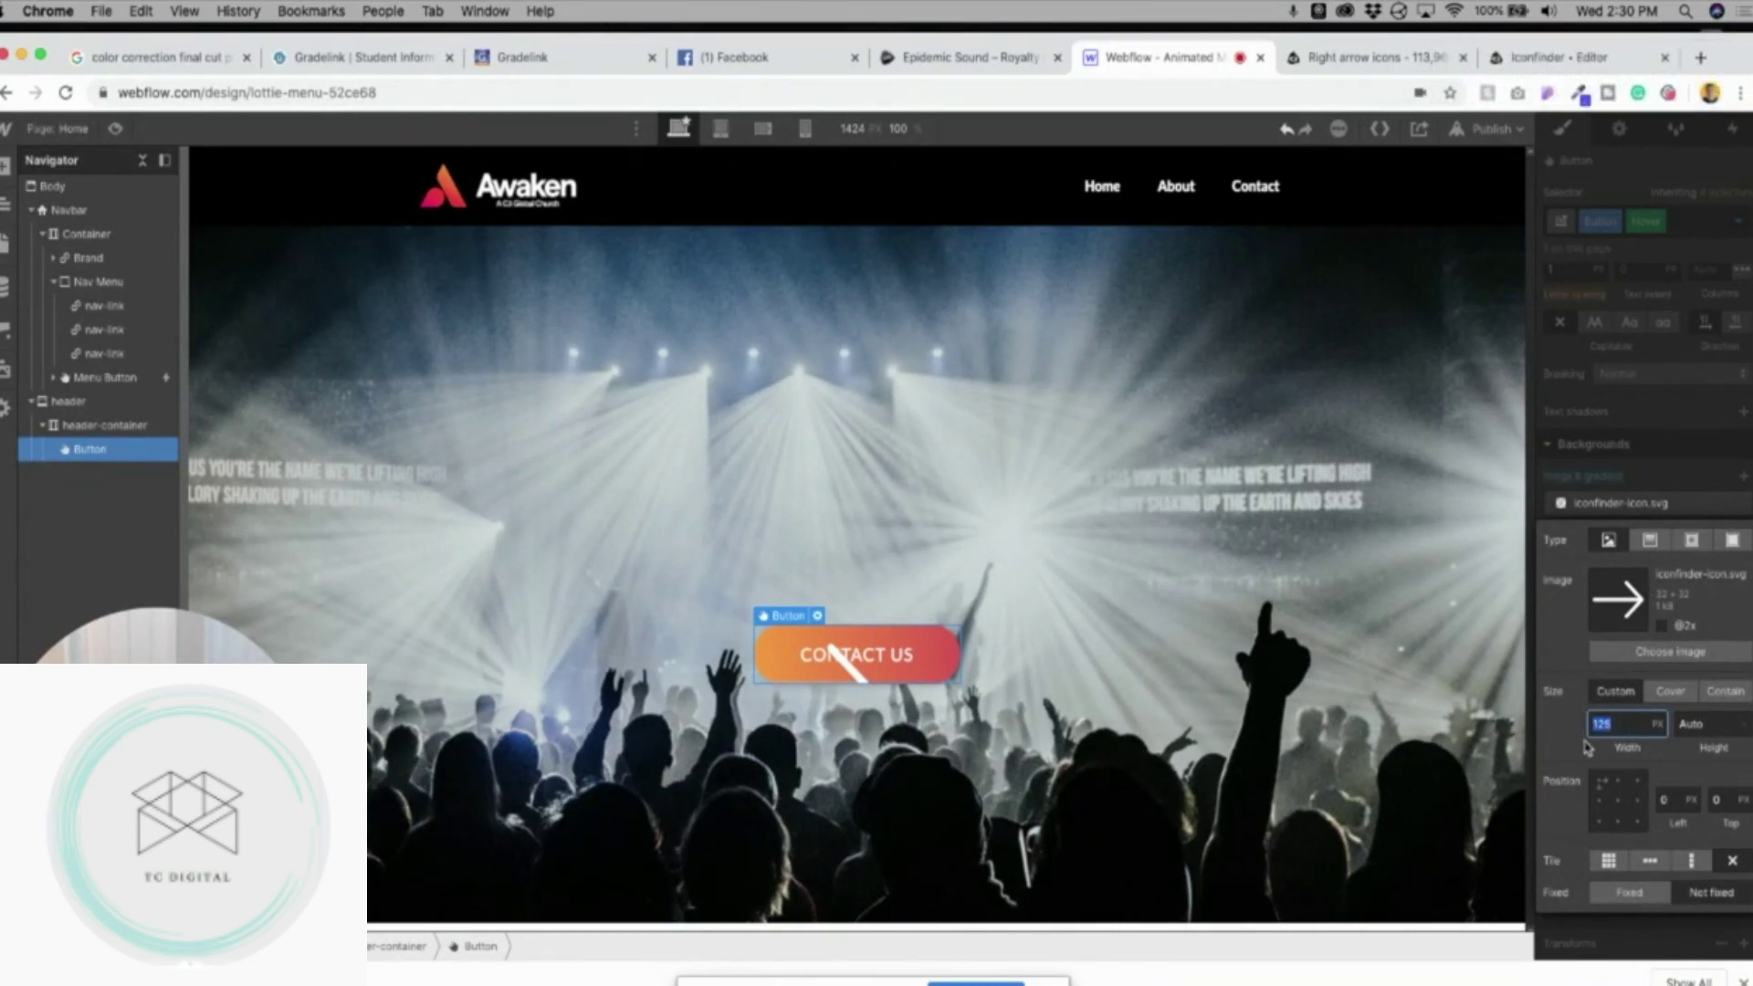
{"action": "left_click", "coordinate": [1632, 724]}
{"action": "left_click_drag", "start_coordinate": [1633, 724], "coordinate": [1572, 725]}
{"action": "type", "text": "30"}
{"action": "left_click", "coordinate": [1617, 804]}
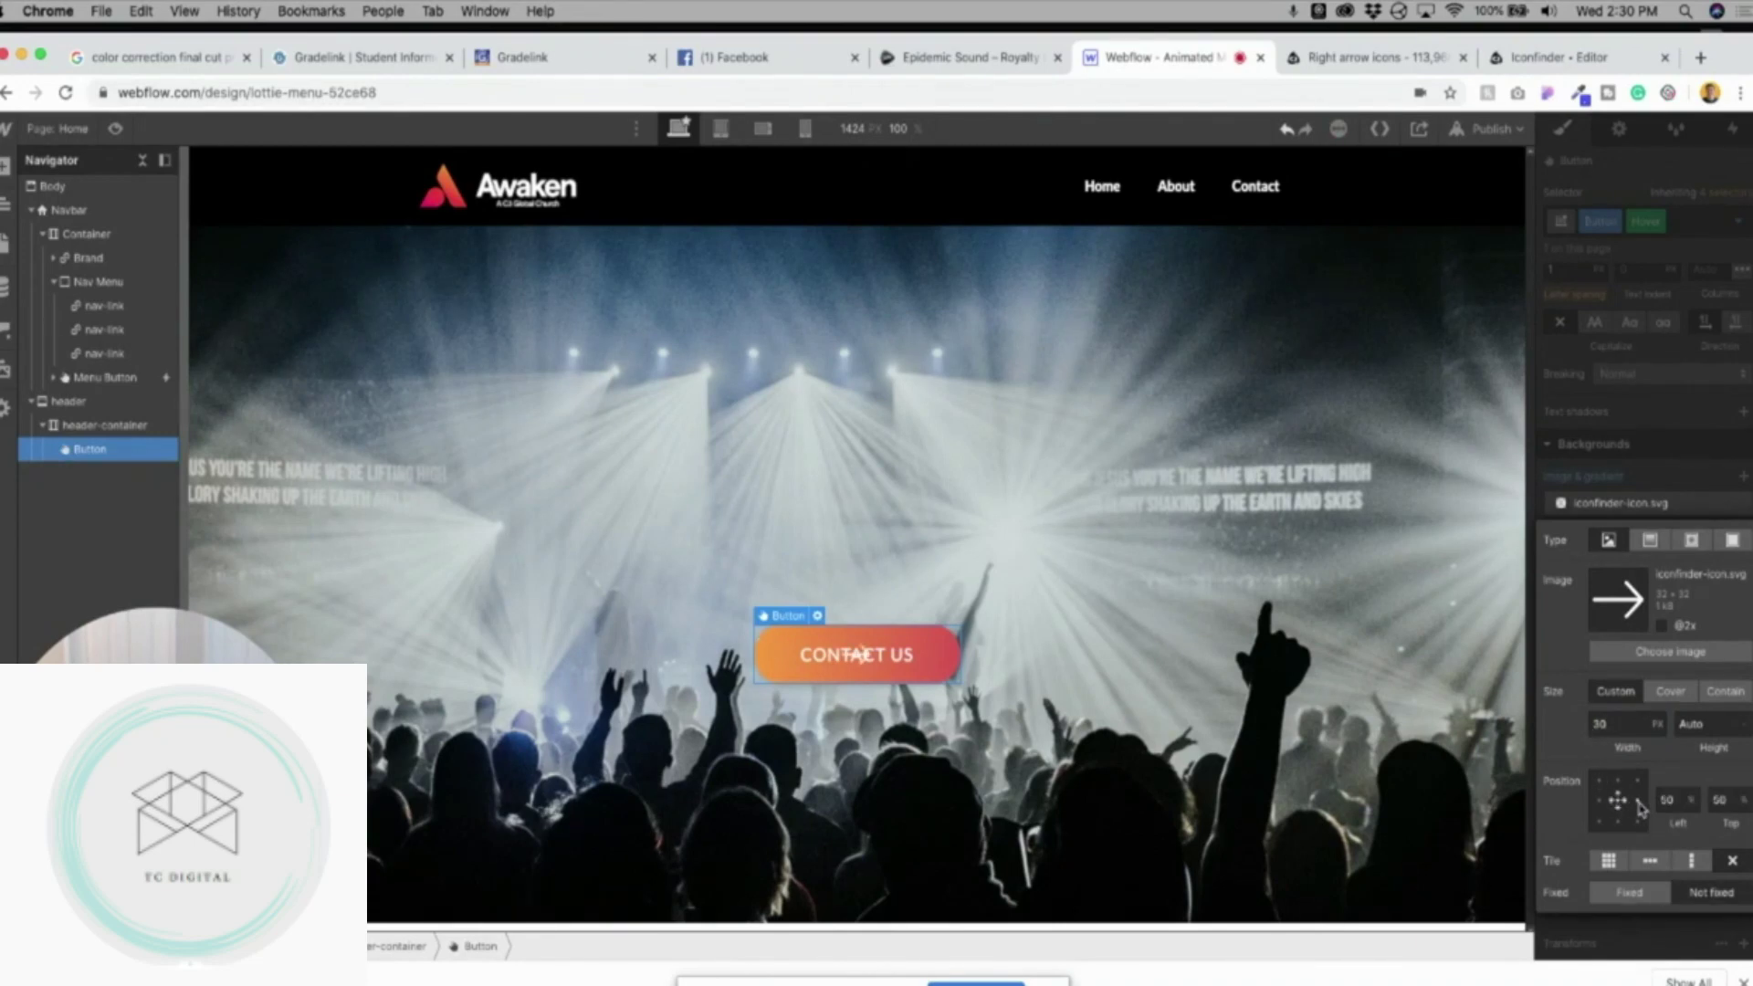
{"action": "left_click", "coordinate": [1635, 802]}
Return the button to its None state and add iconfinder-icon.svg as a background image there too.
{"action": "left_click", "coordinate": [1738, 225]}
{"action": "left_click", "coordinate": [1738, 224]}
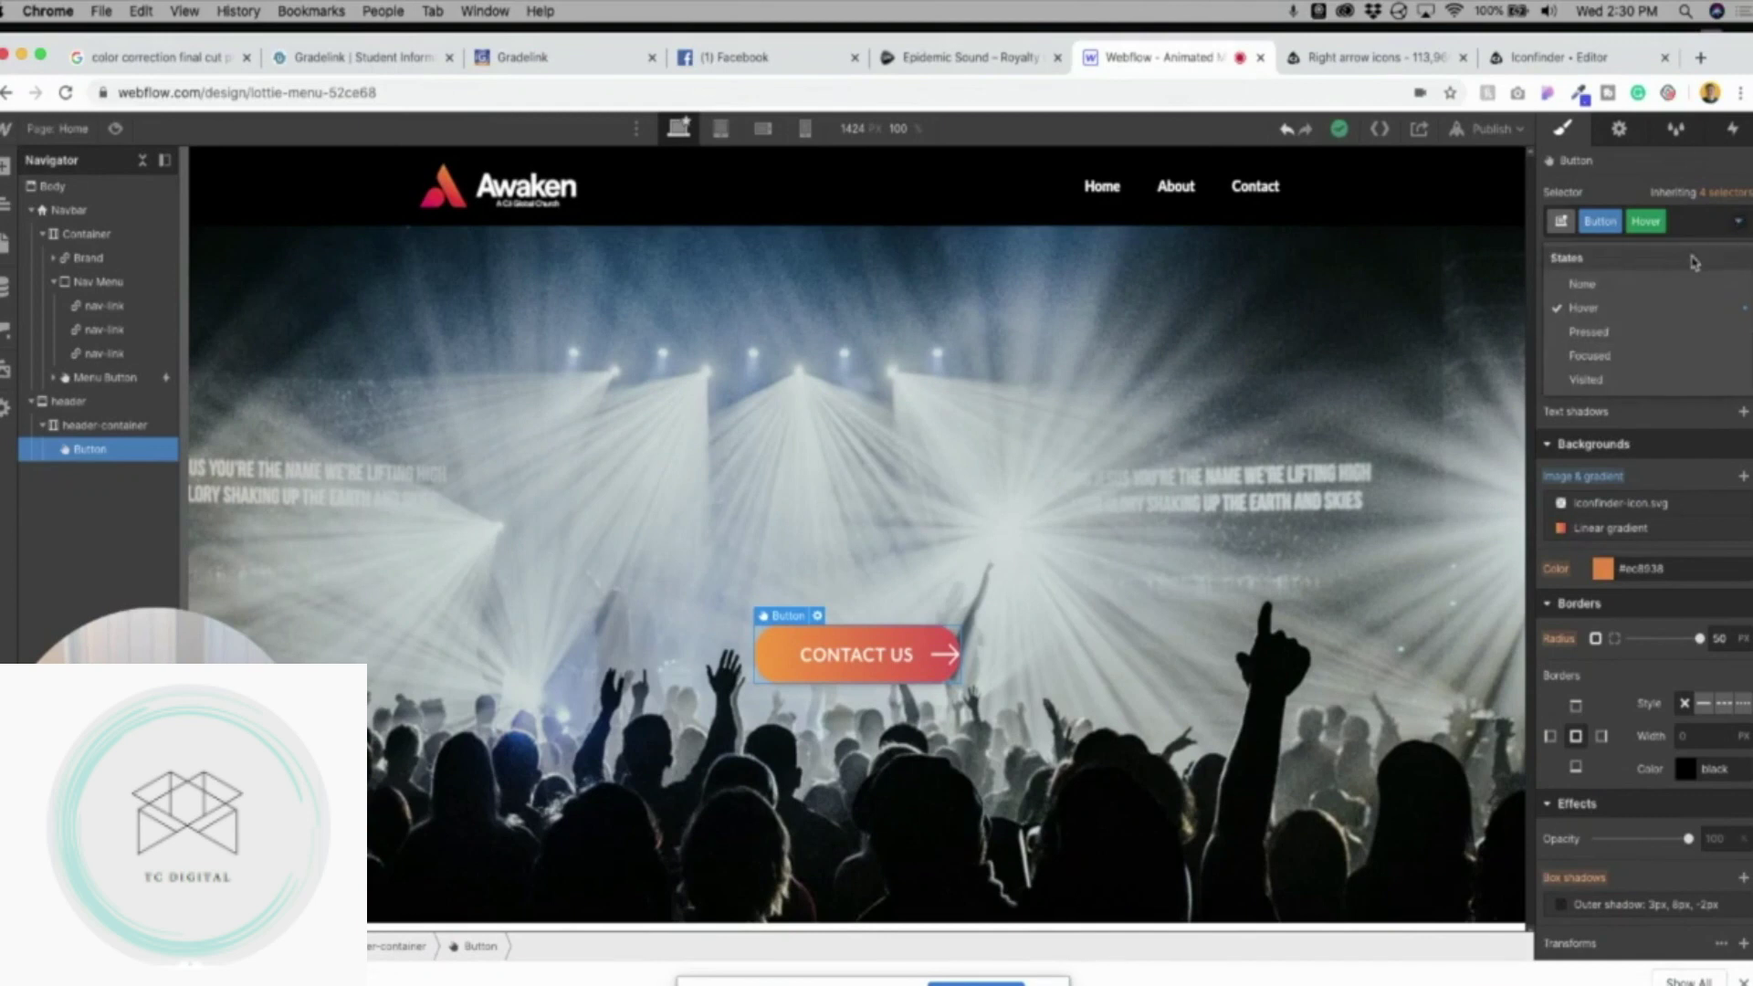
{"action": "left_click", "coordinate": [1584, 285]}
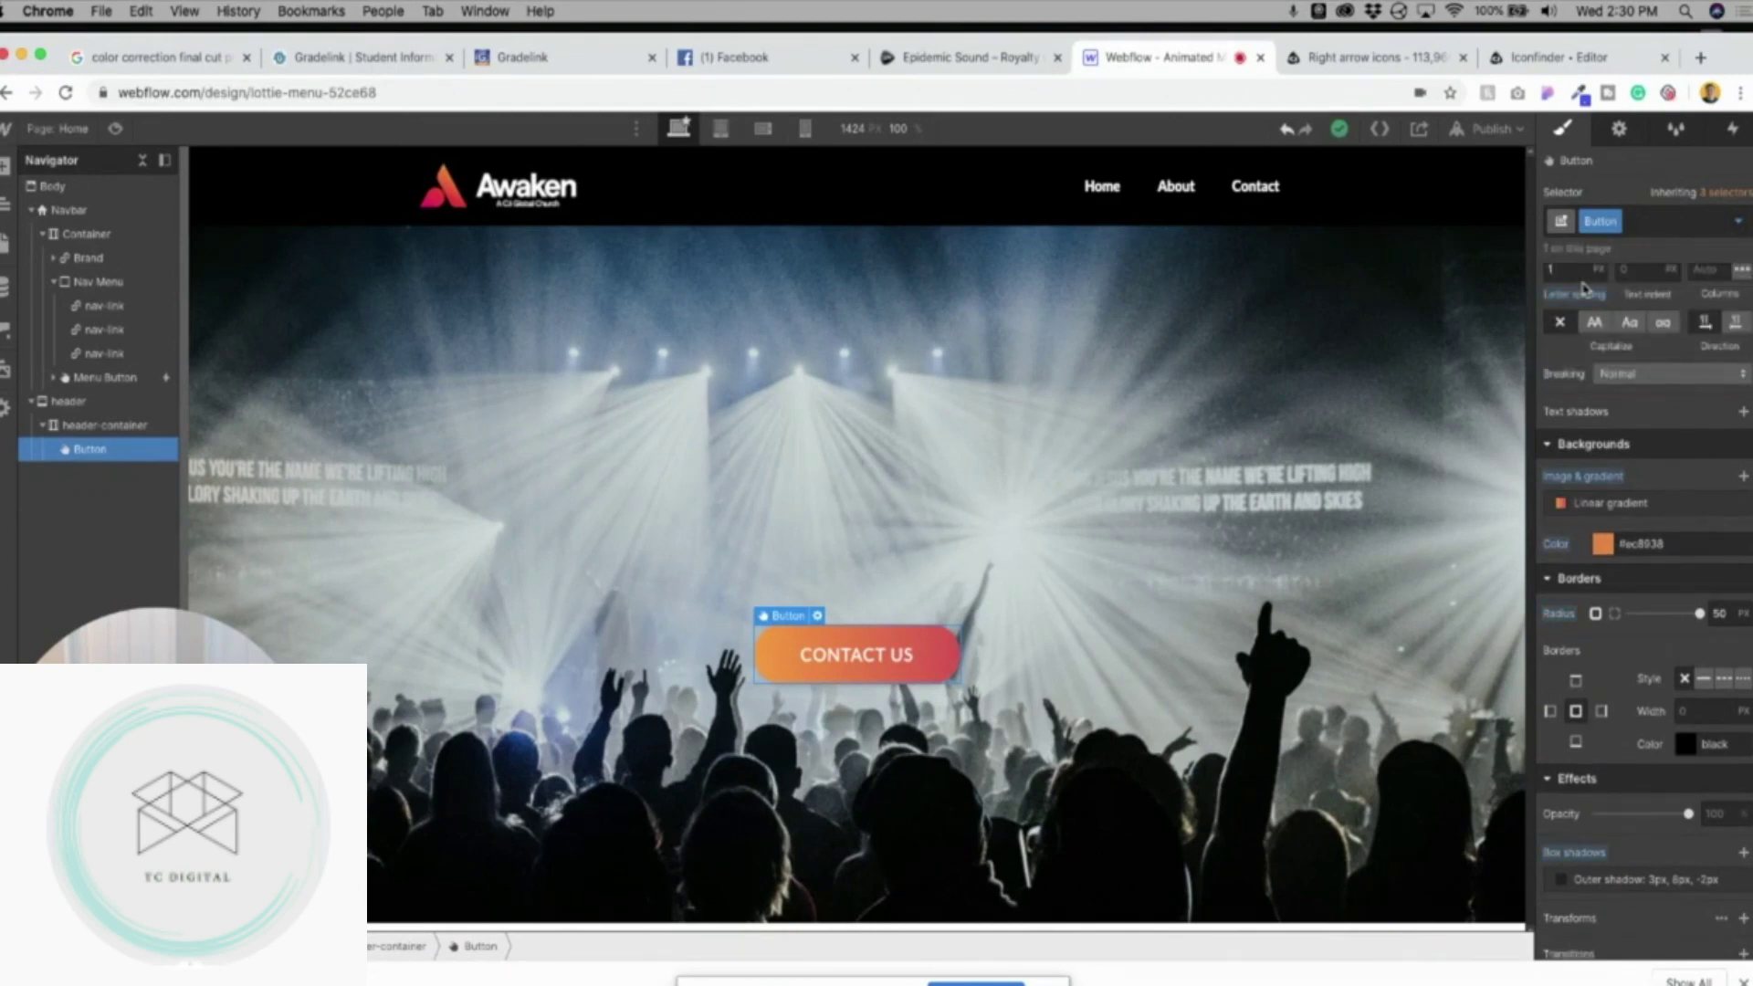
{"action": "left_click", "coordinate": [1743, 478]}
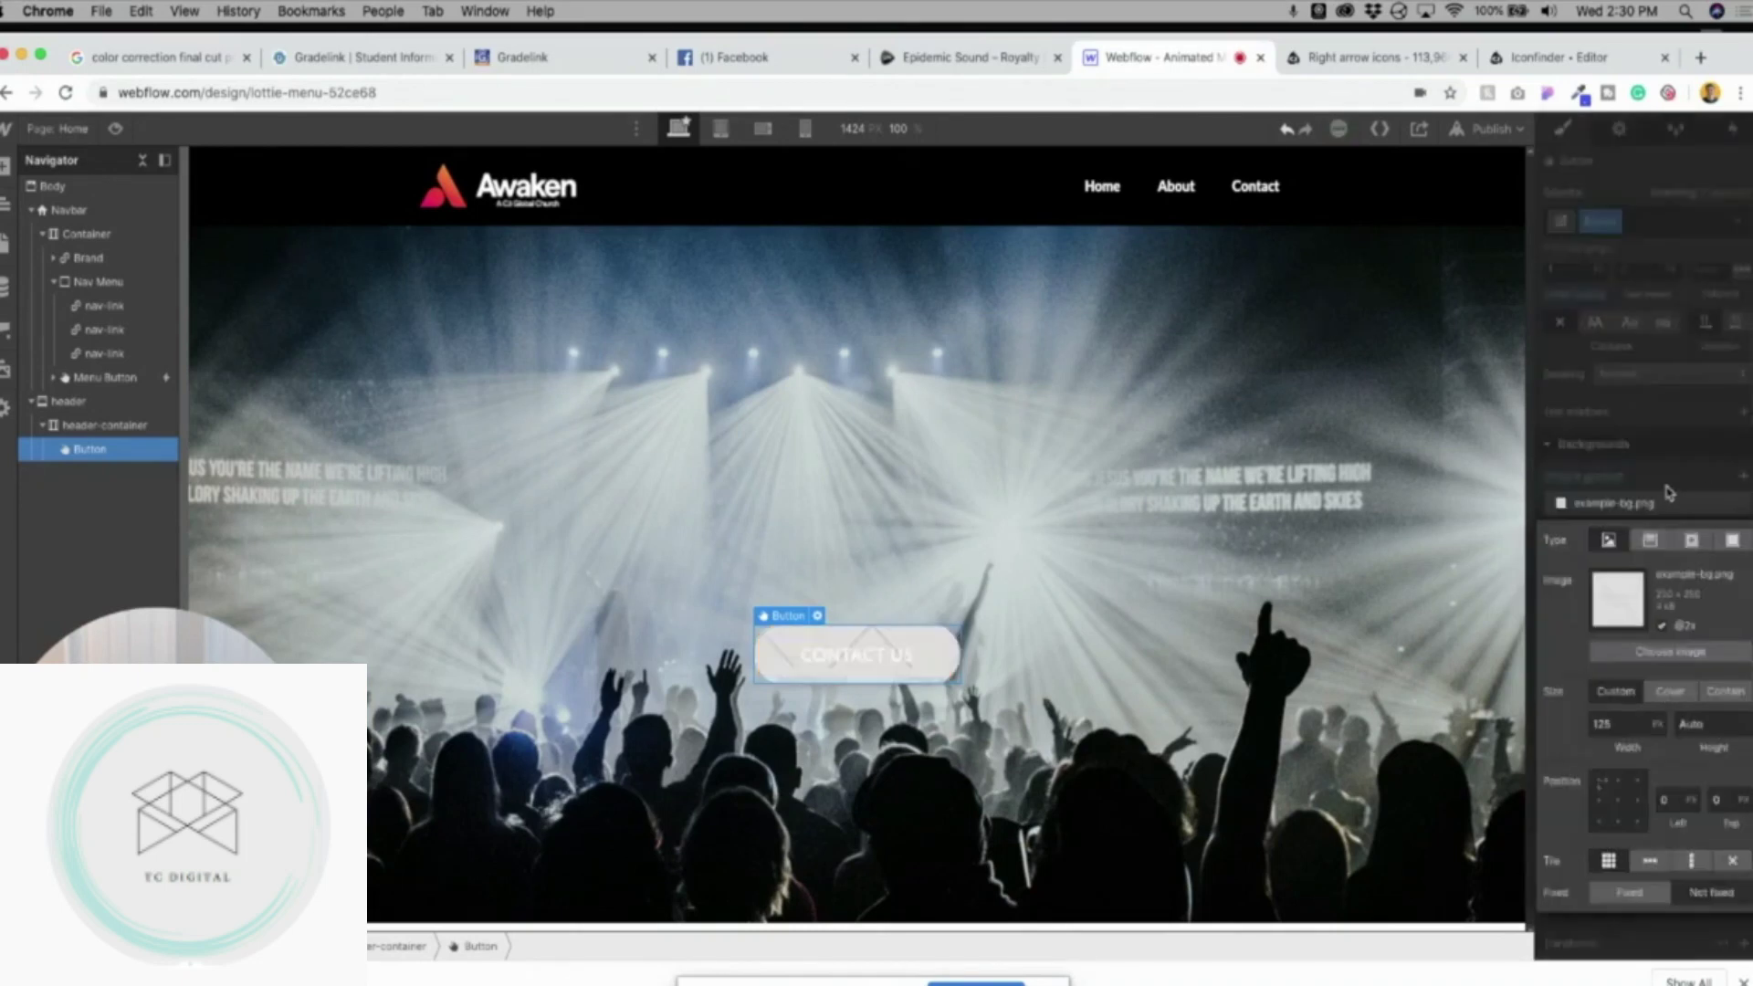
{"action": "left_click", "coordinate": [1628, 651]}
{"action": "left_click", "coordinate": [57, 327]}
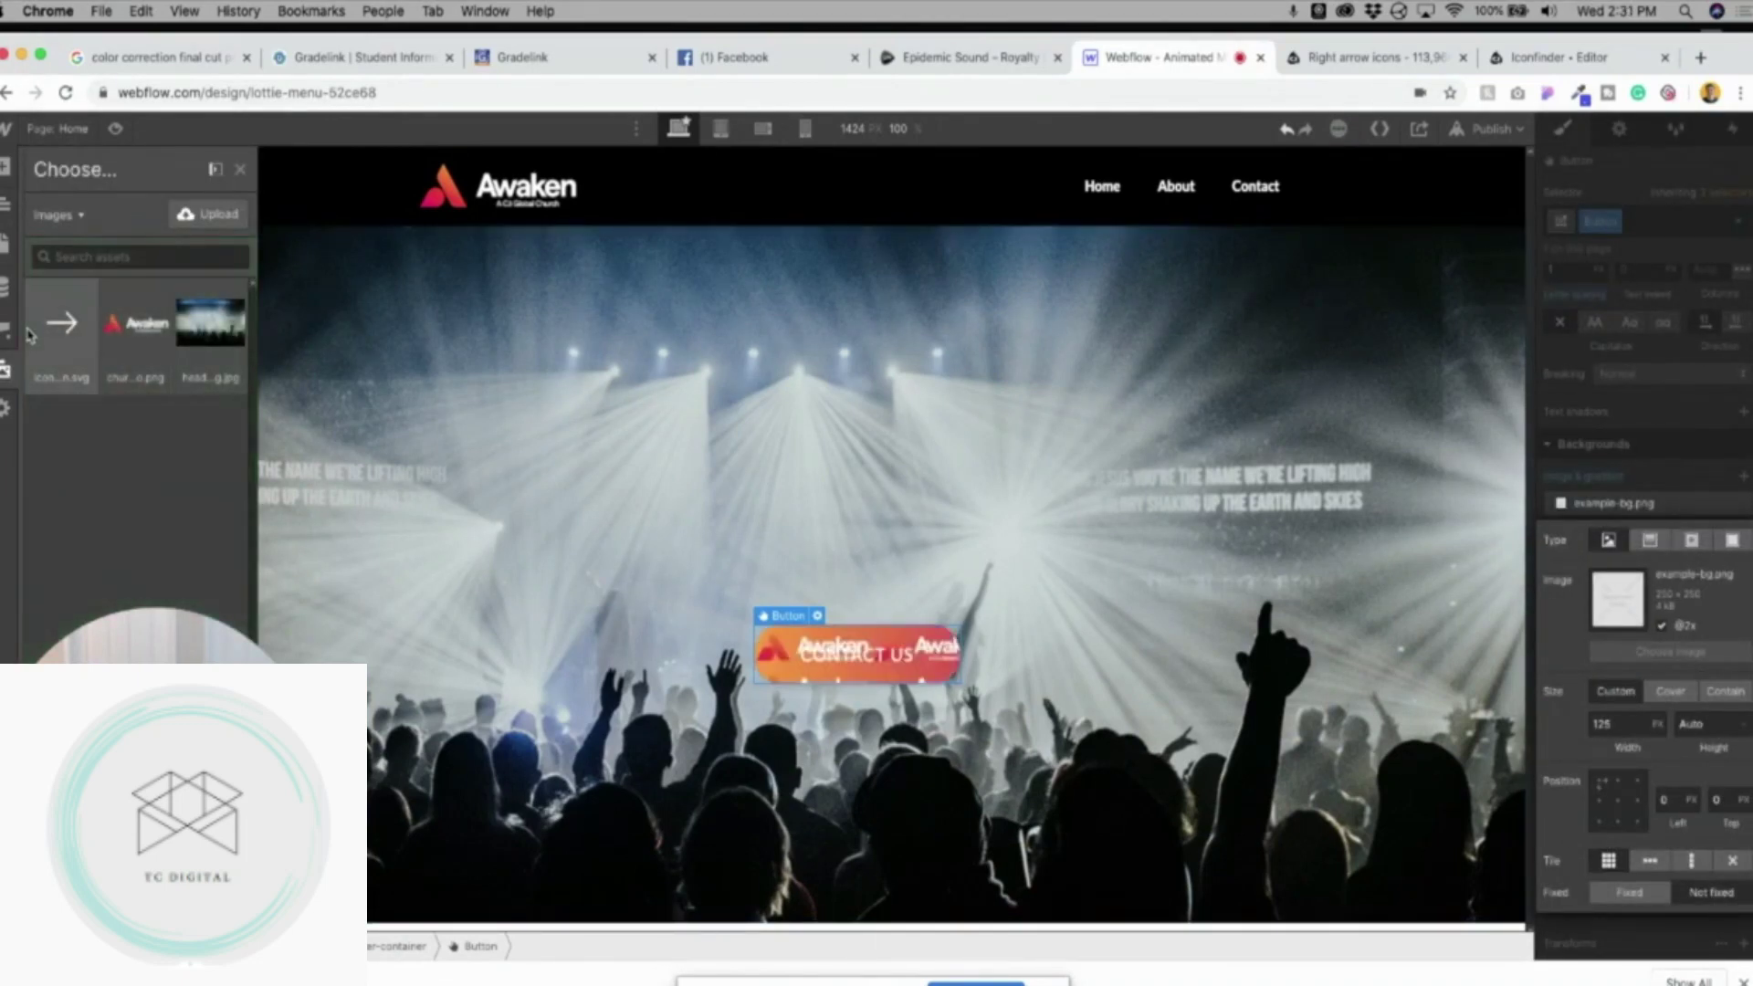
Set the normal-state arrow's width to 30 px, without tiling, positioned at the button's middle-right.
{"action": "left_click", "coordinate": [1626, 724]}
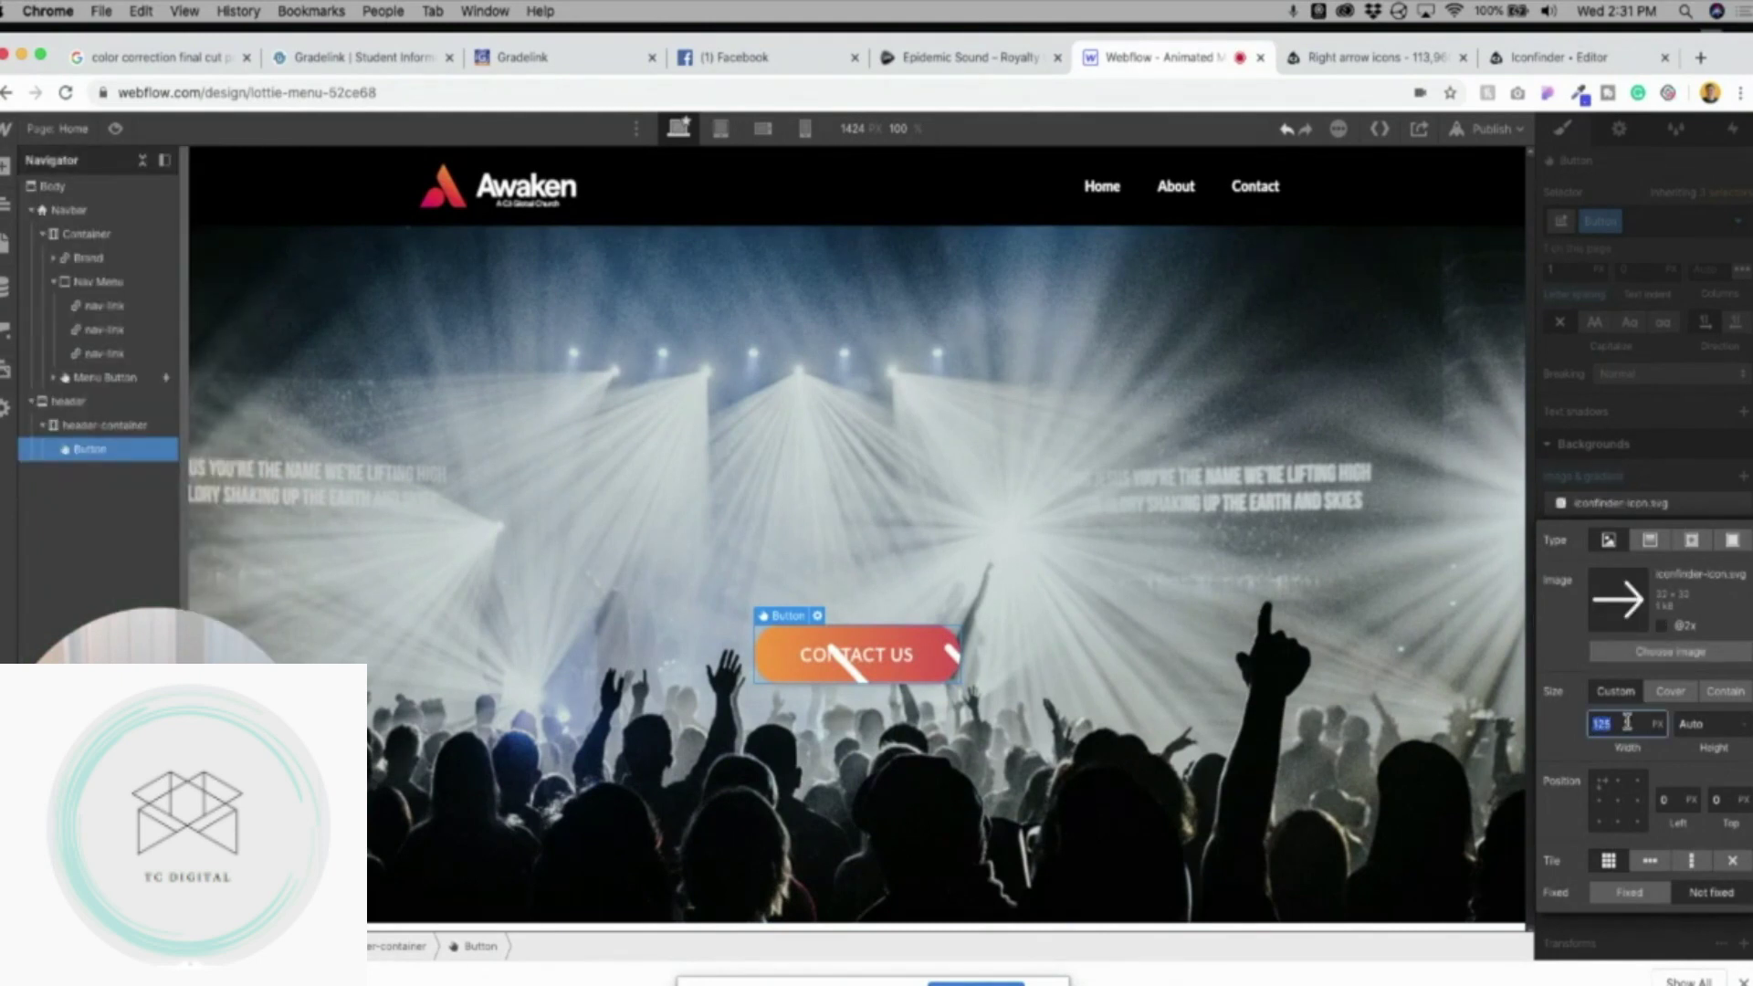
{"action": "type", "text": "30"}
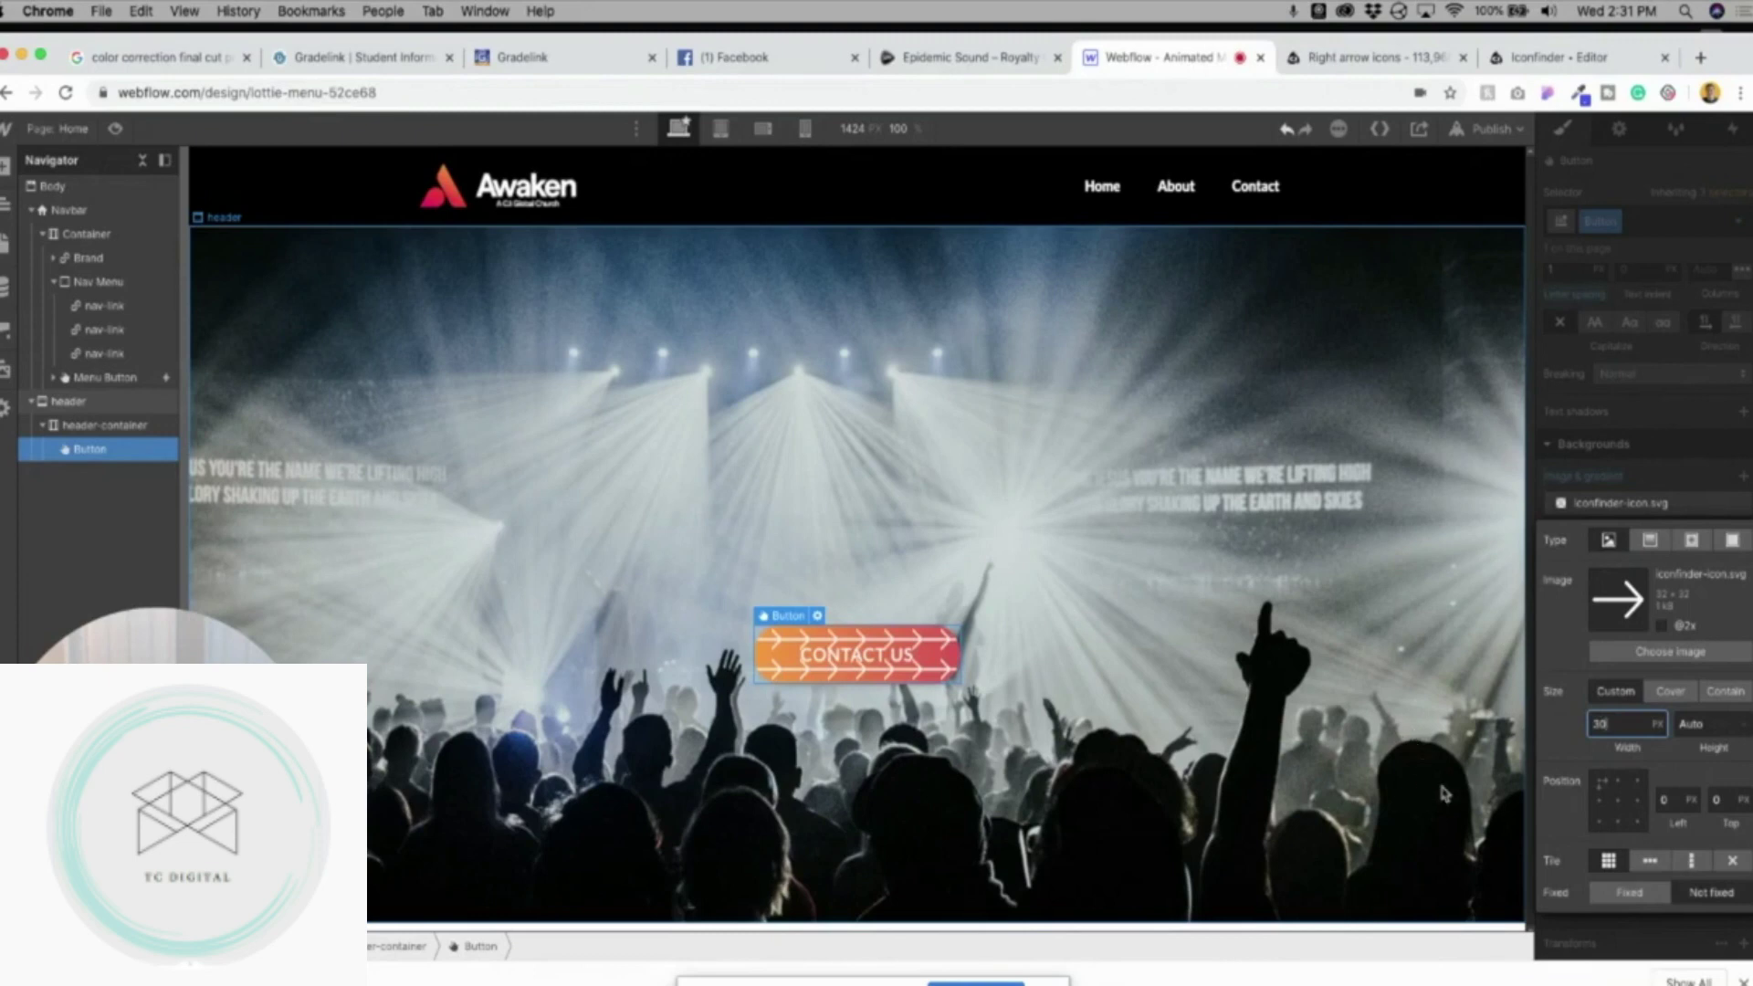
{"action": "left_click", "coordinate": [1732, 860]}
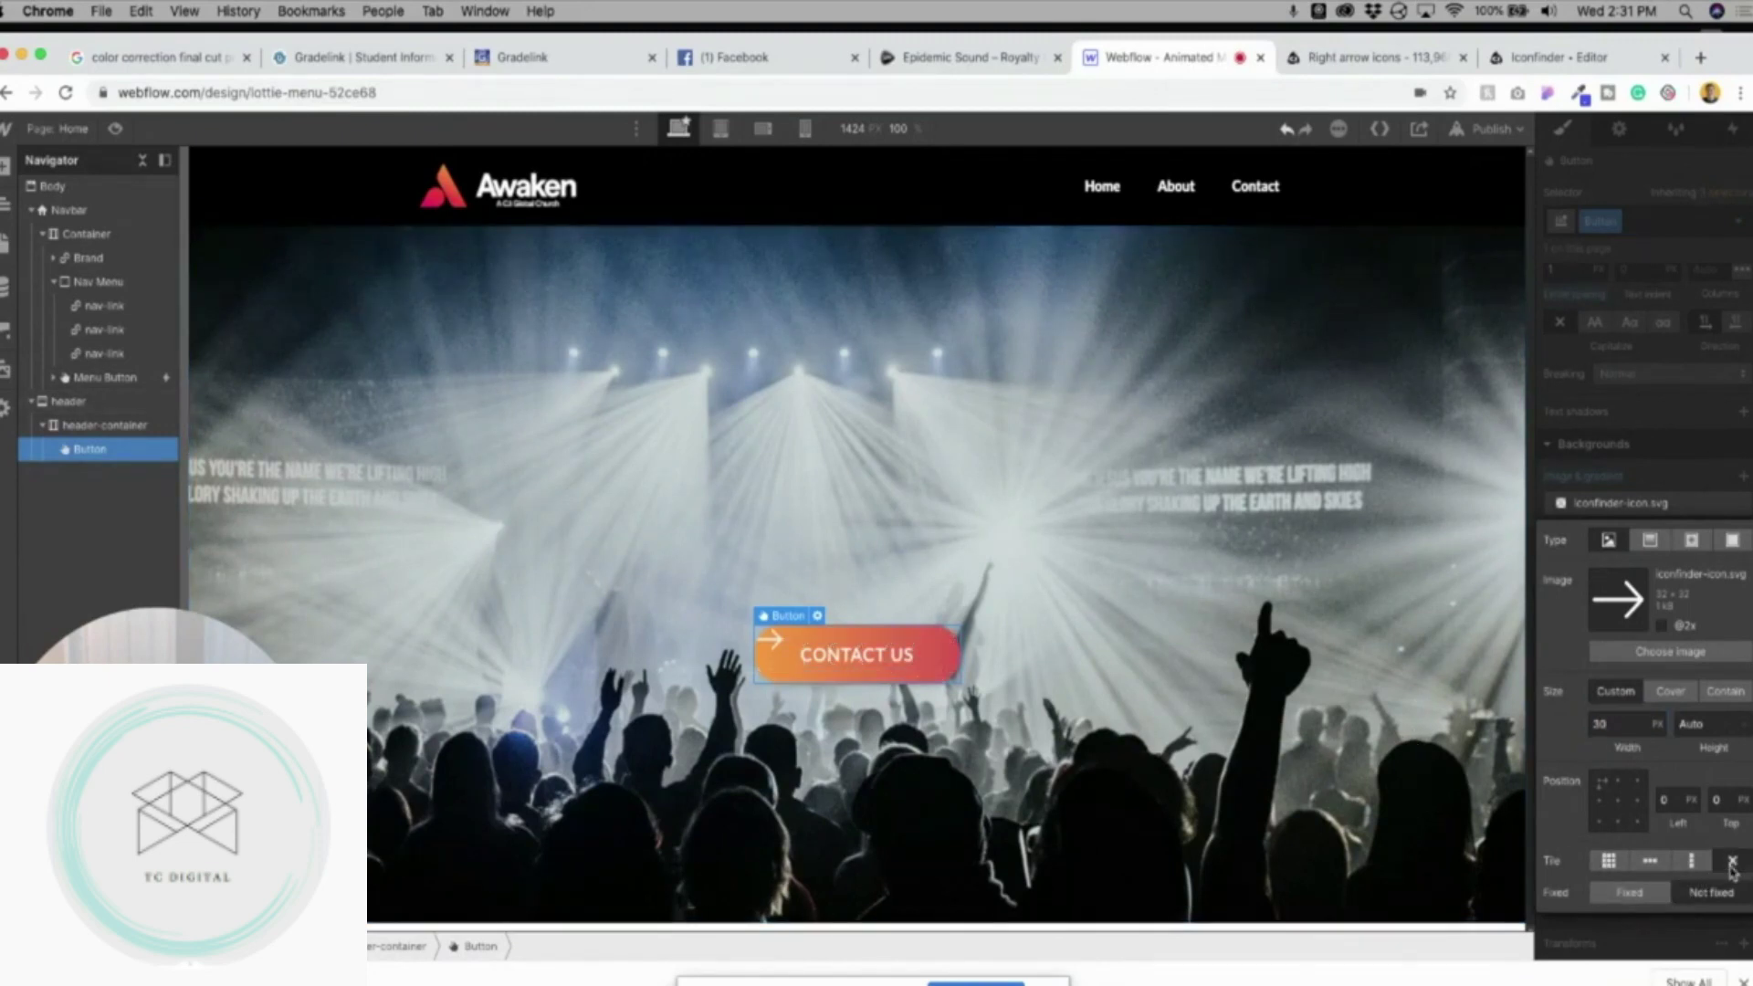
{"action": "left_click", "coordinate": [1636, 801]}
{"action": "left_click", "coordinate": [1654, 411]}
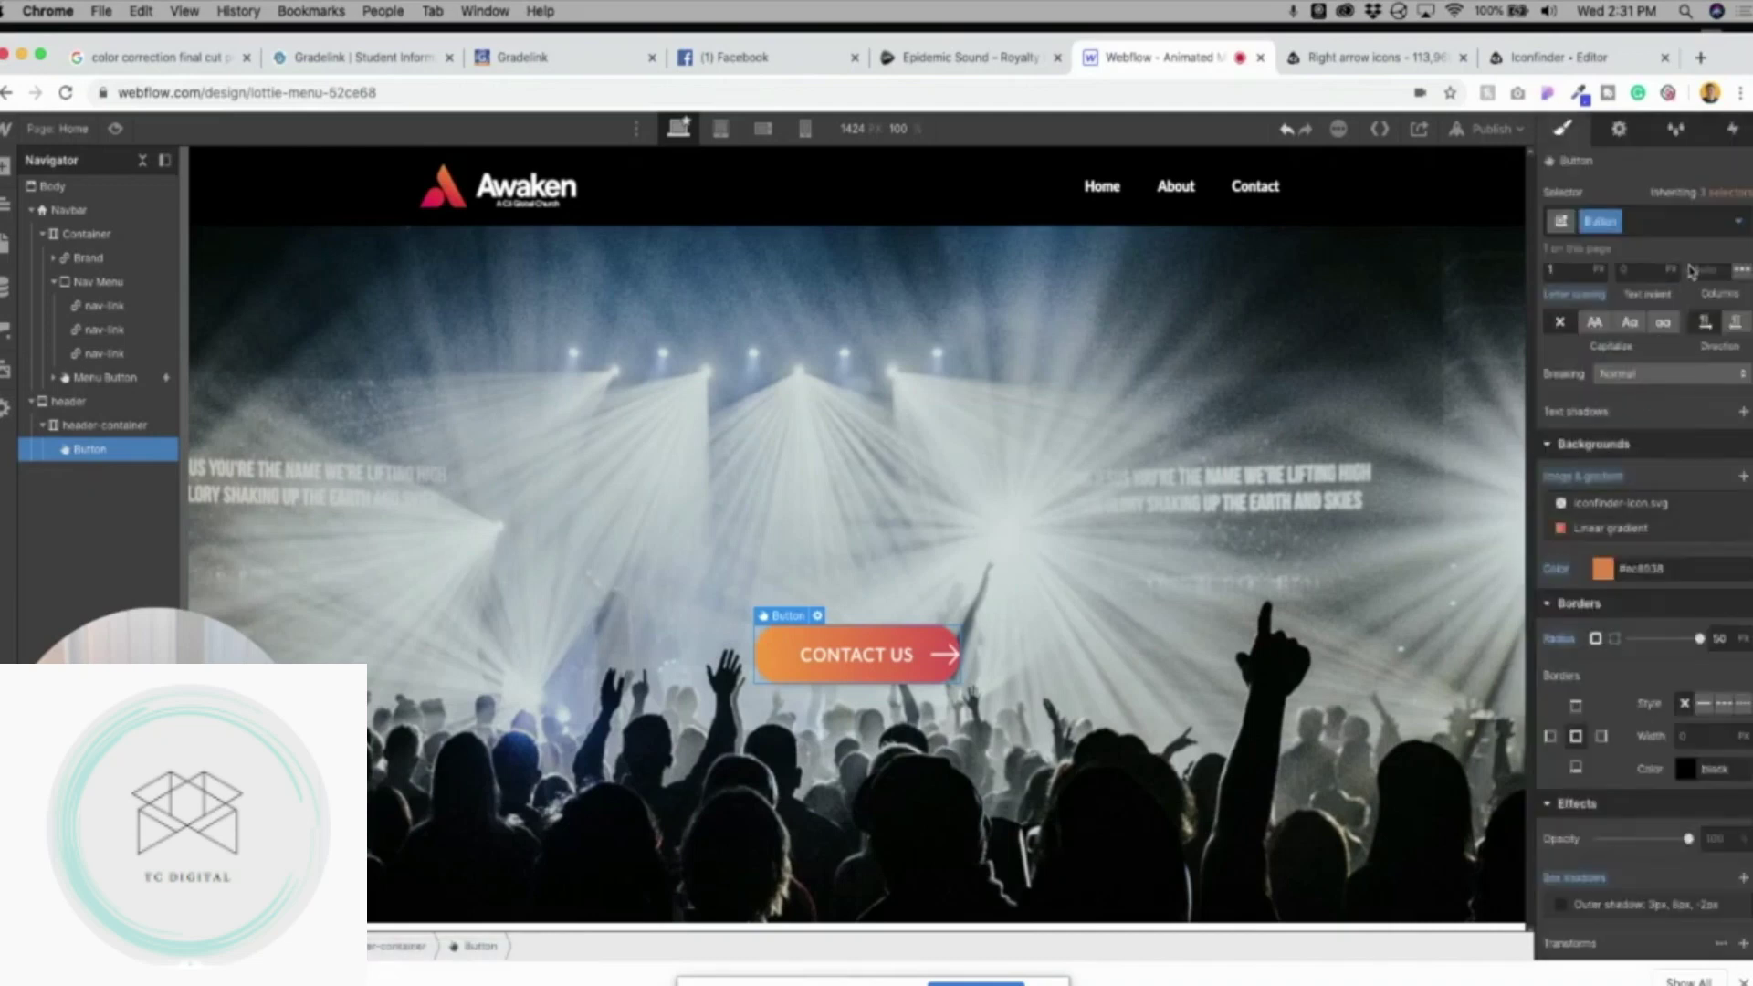
{"action": "left_click", "coordinate": [1740, 223]}
{"action": "left_click", "coordinate": [1629, 321]}
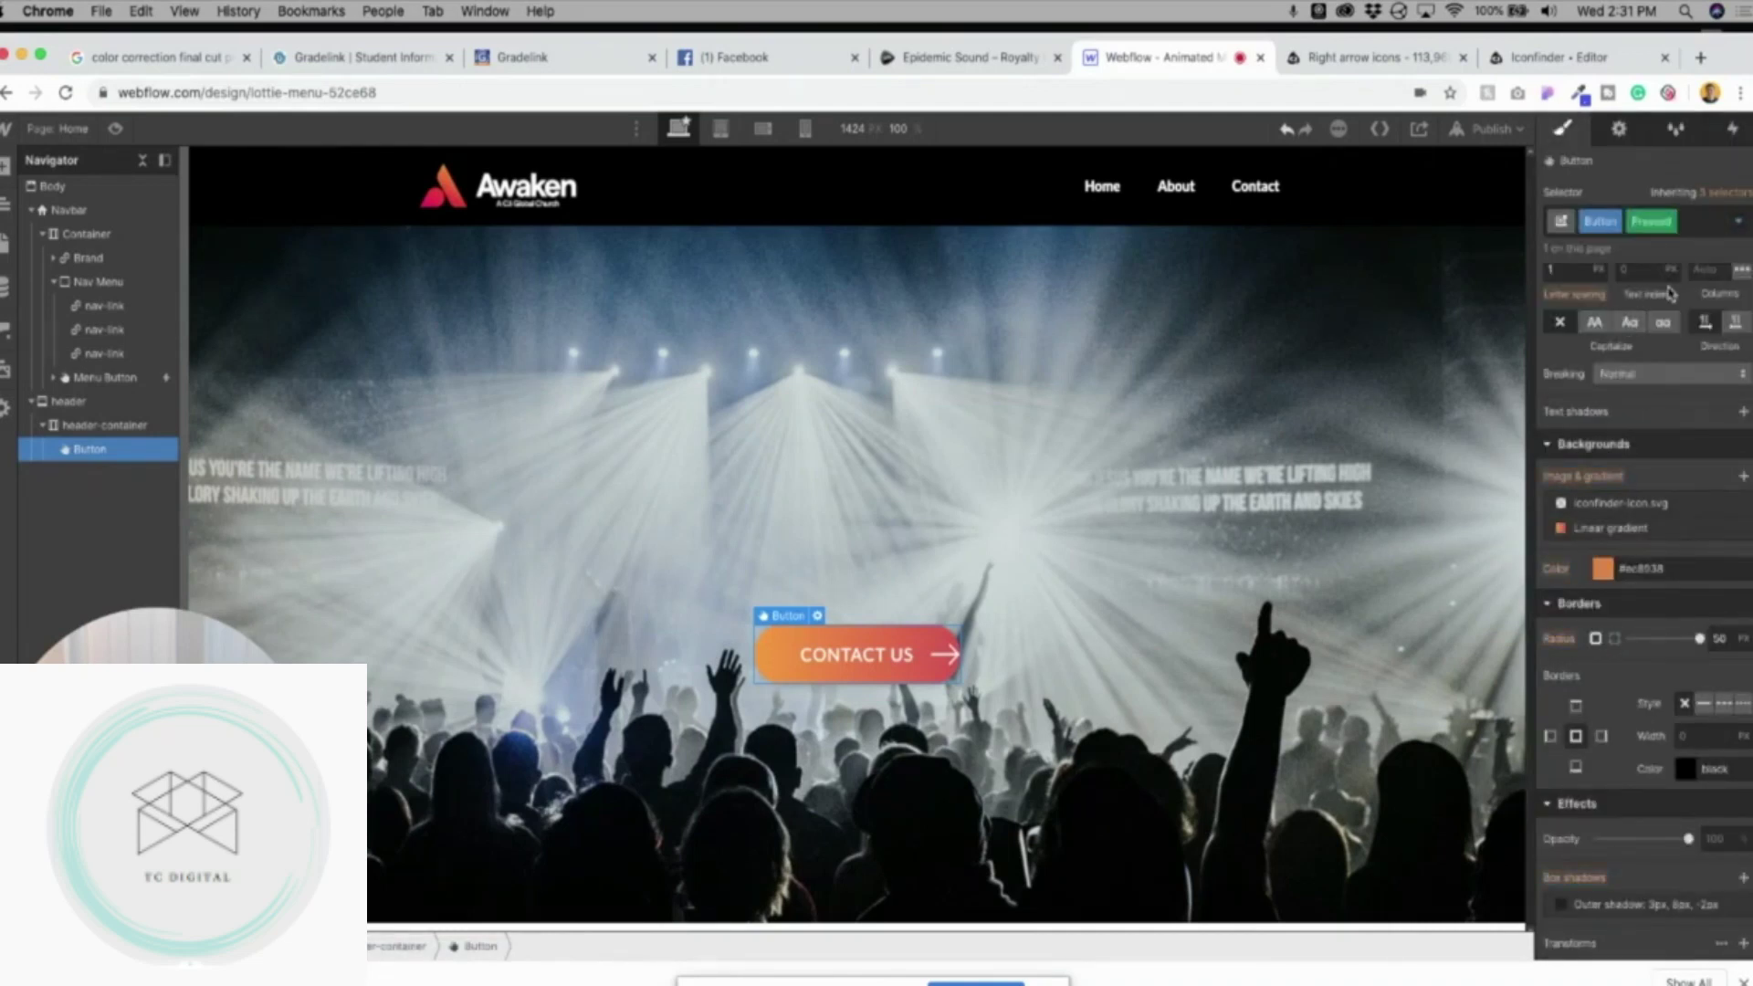
{"action": "left_click", "coordinate": [1736, 224]}
{"action": "left_click", "coordinate": [1696, 308]}
{"action": "left_click", "coordinate": [1738, 223]}
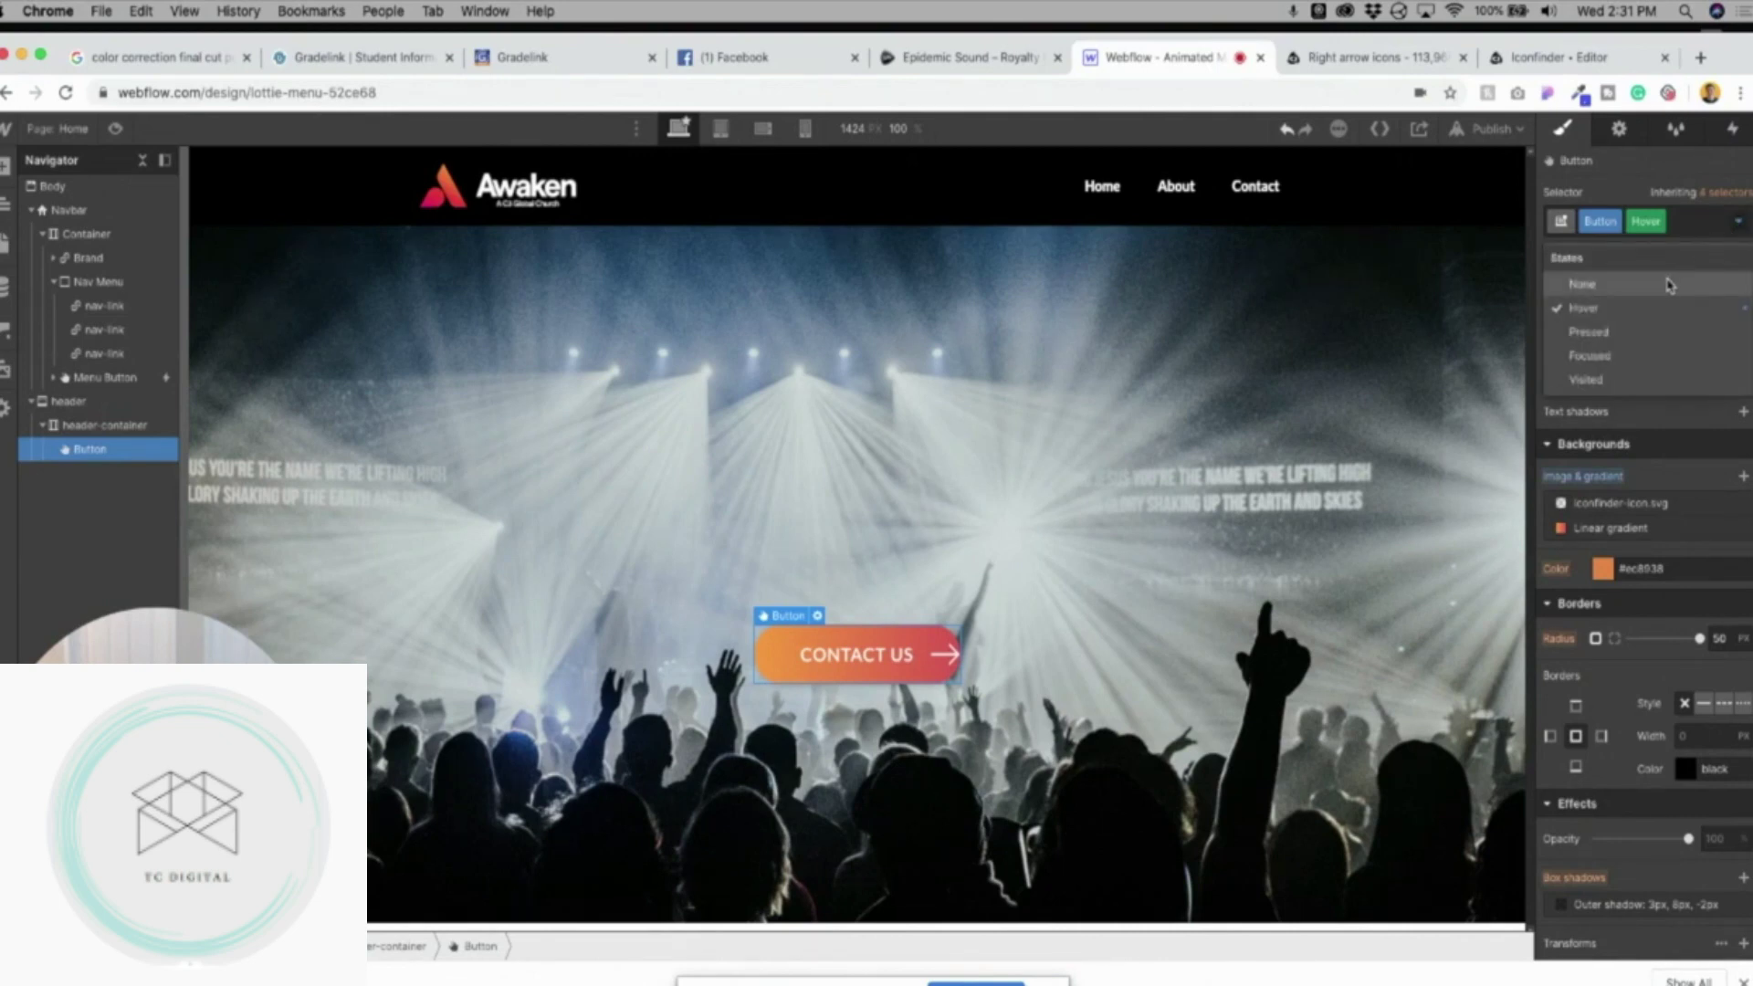
{"action": "left_click", "coordinate": [1669, 283]}
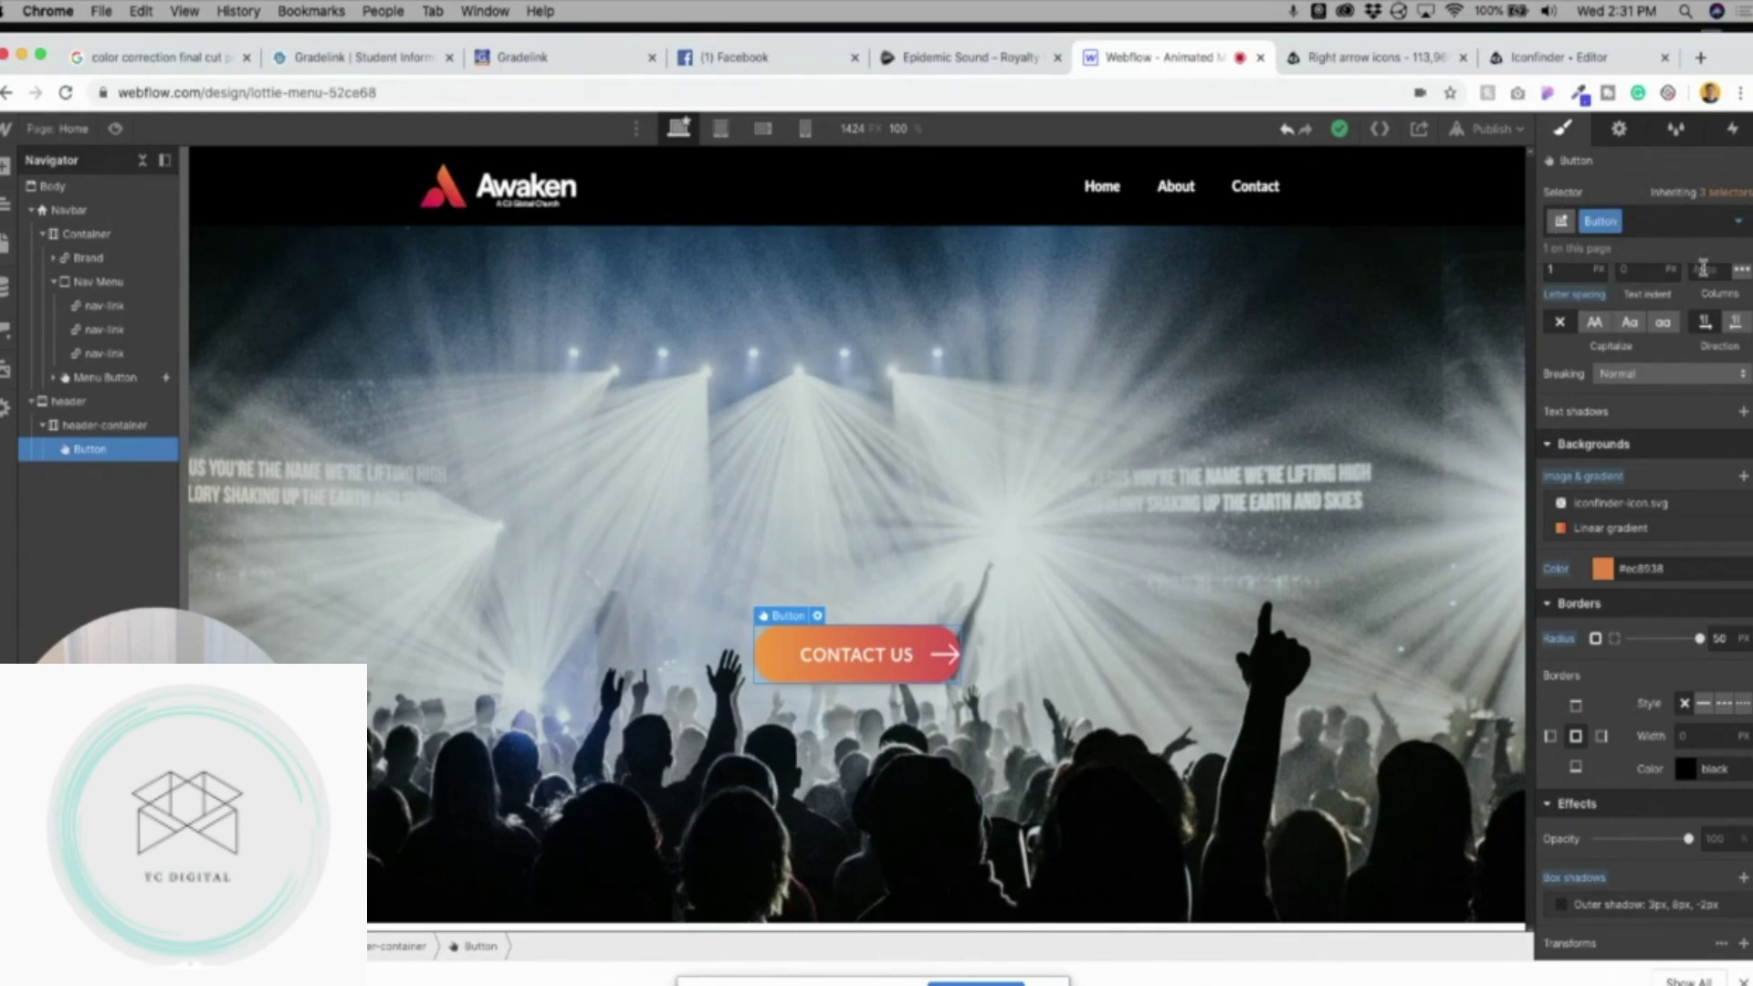
Set the arrow background's left position to 150% in the button's None state to push it out of sight.
{"action": "left_click", "coordinate": [1664, 509]}
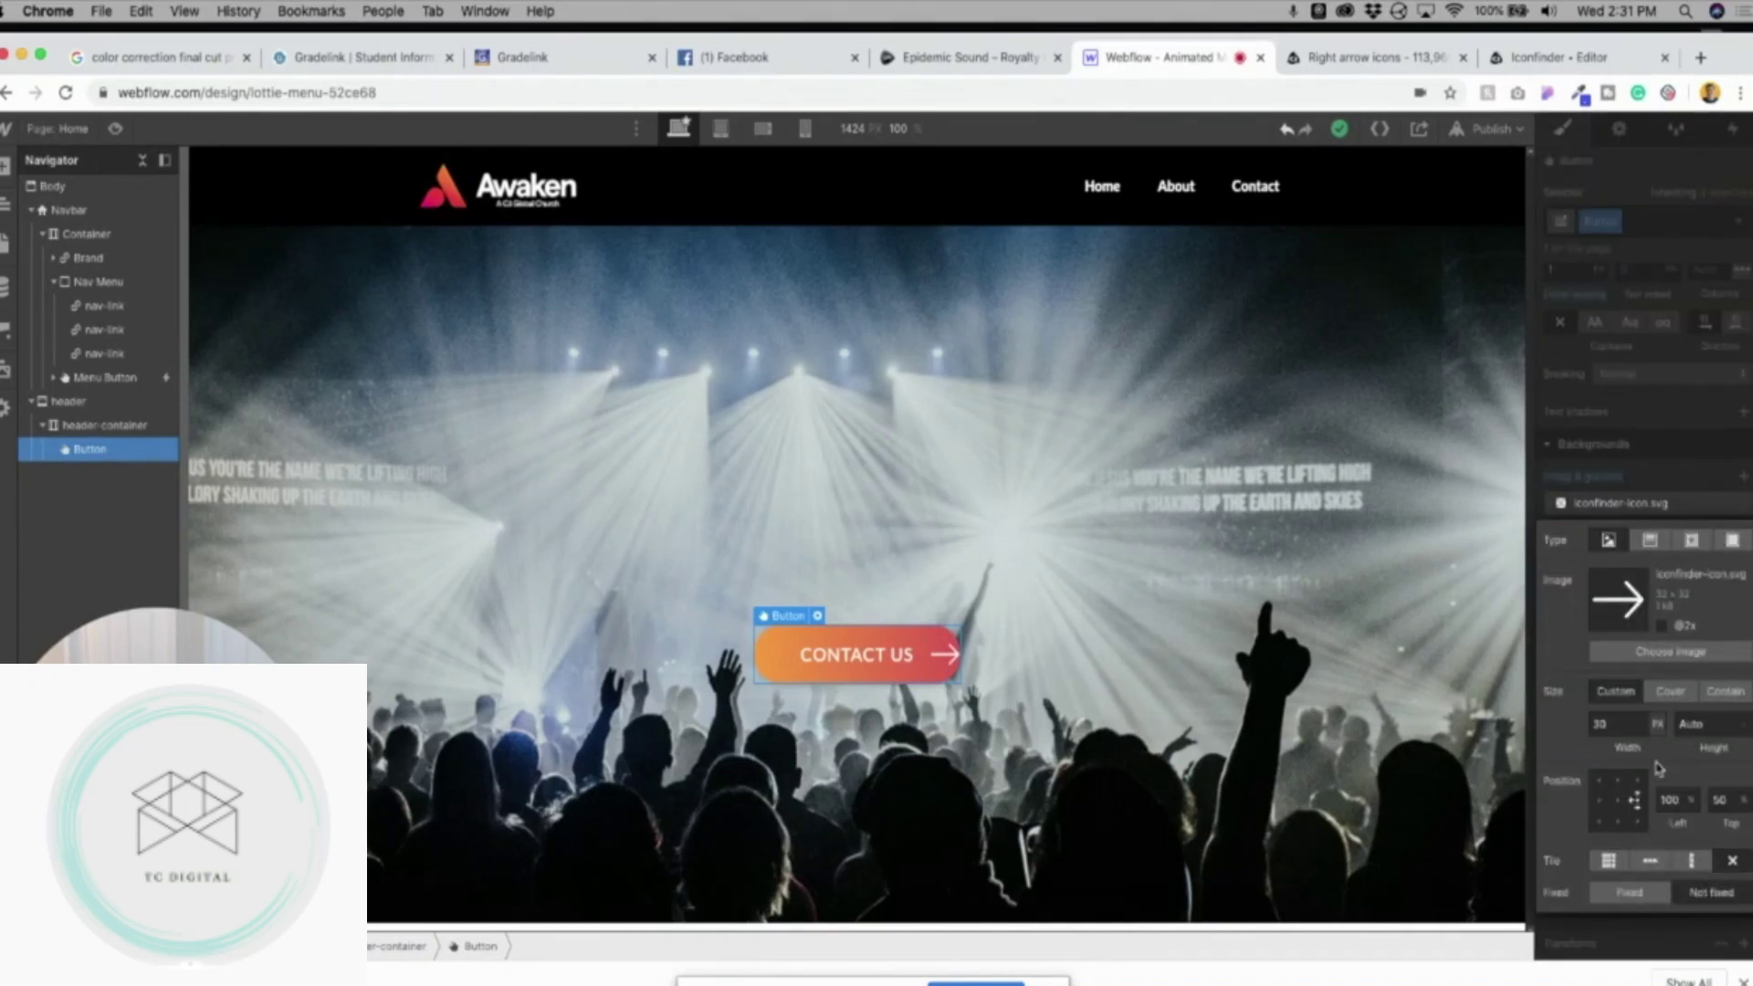
{"action": "left_click", "coordinate": [1667, 800]}
{"action": "key", "text": "Return"}
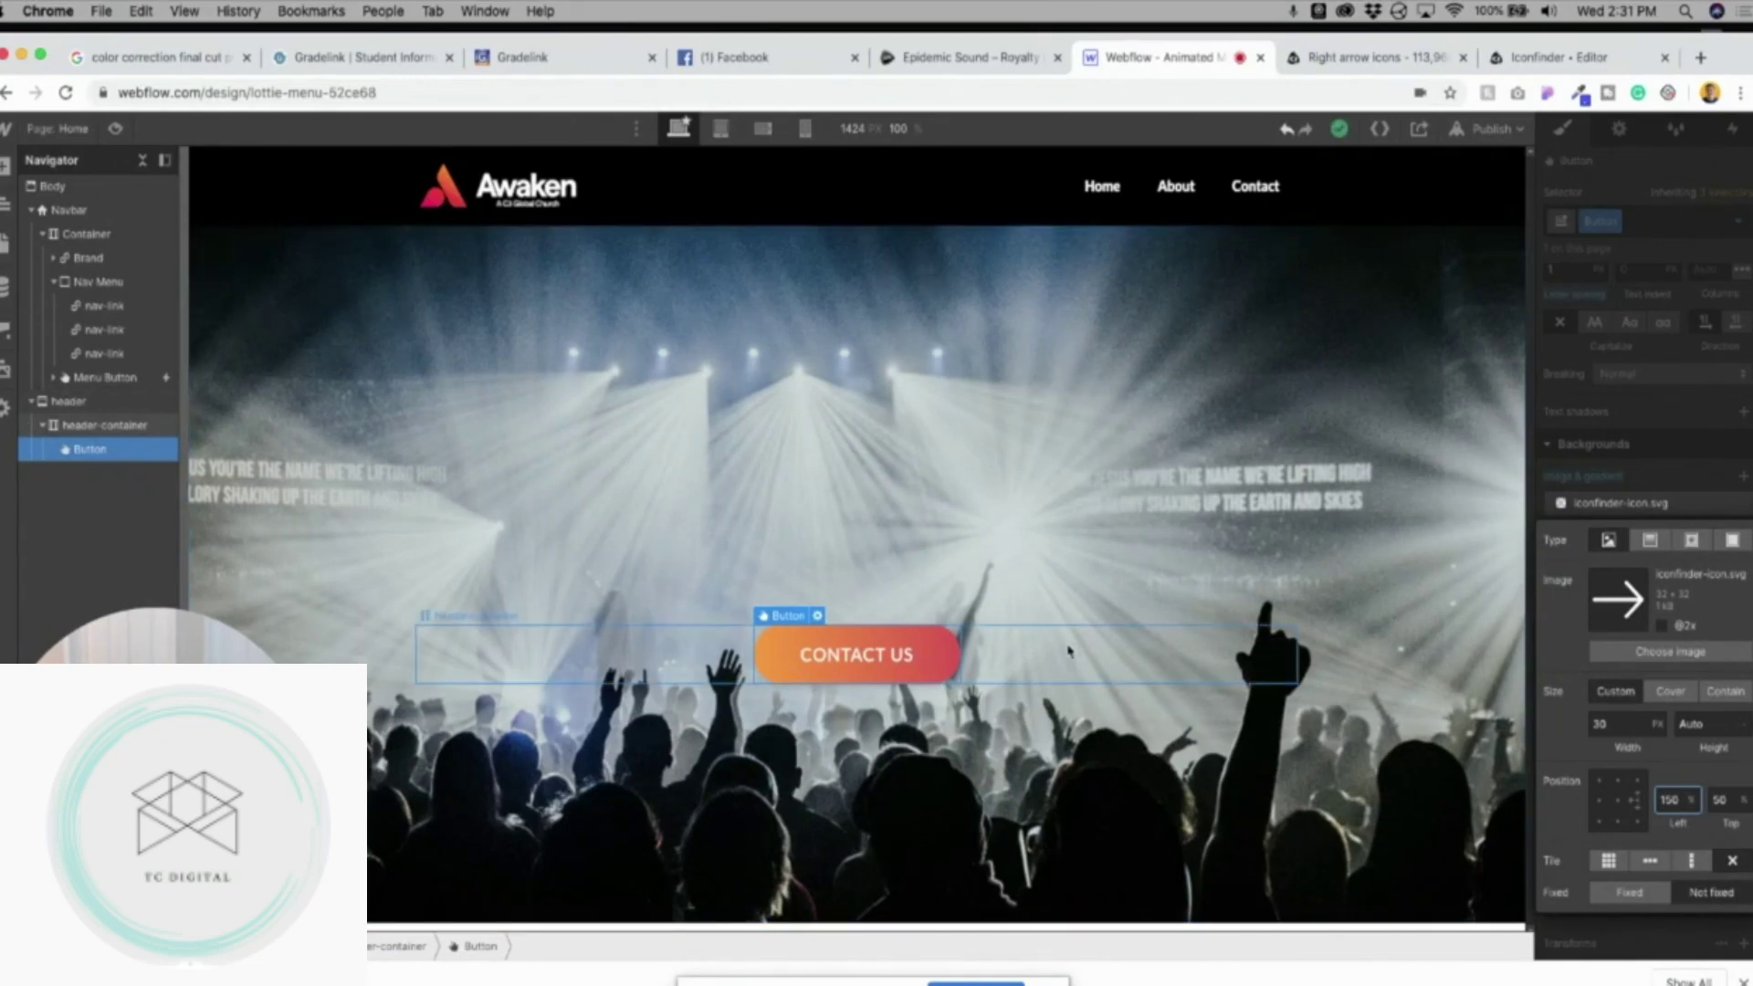
{"action": "left_click", "coordinate": [1698, 257]}
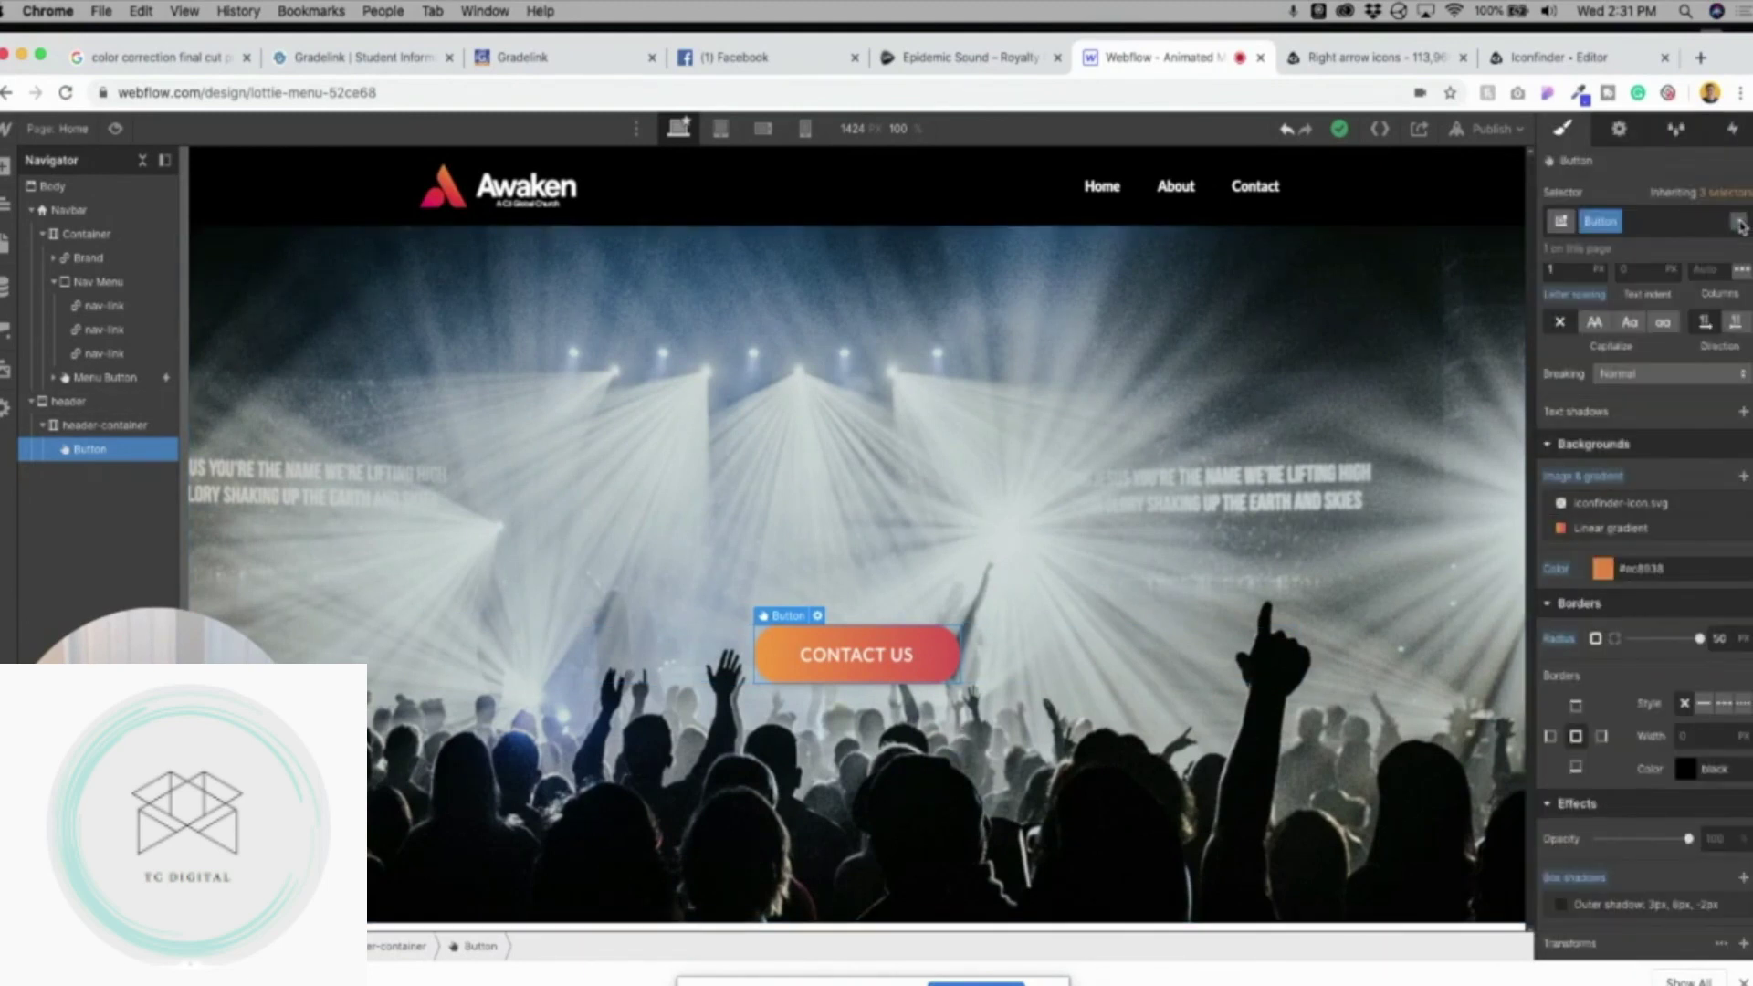
Compare the arrow background's settings in the button's Hover and None states and preview the hover effect.
{"action": "left_click", "coordinate": [1628, 505]}
{"action": "left_click", "coordinate": [1689, 232]}
{"action": "left_click", "coordinate": [1738, 221]}
{"action": "left_click", "coordinate": [1611, 315]}
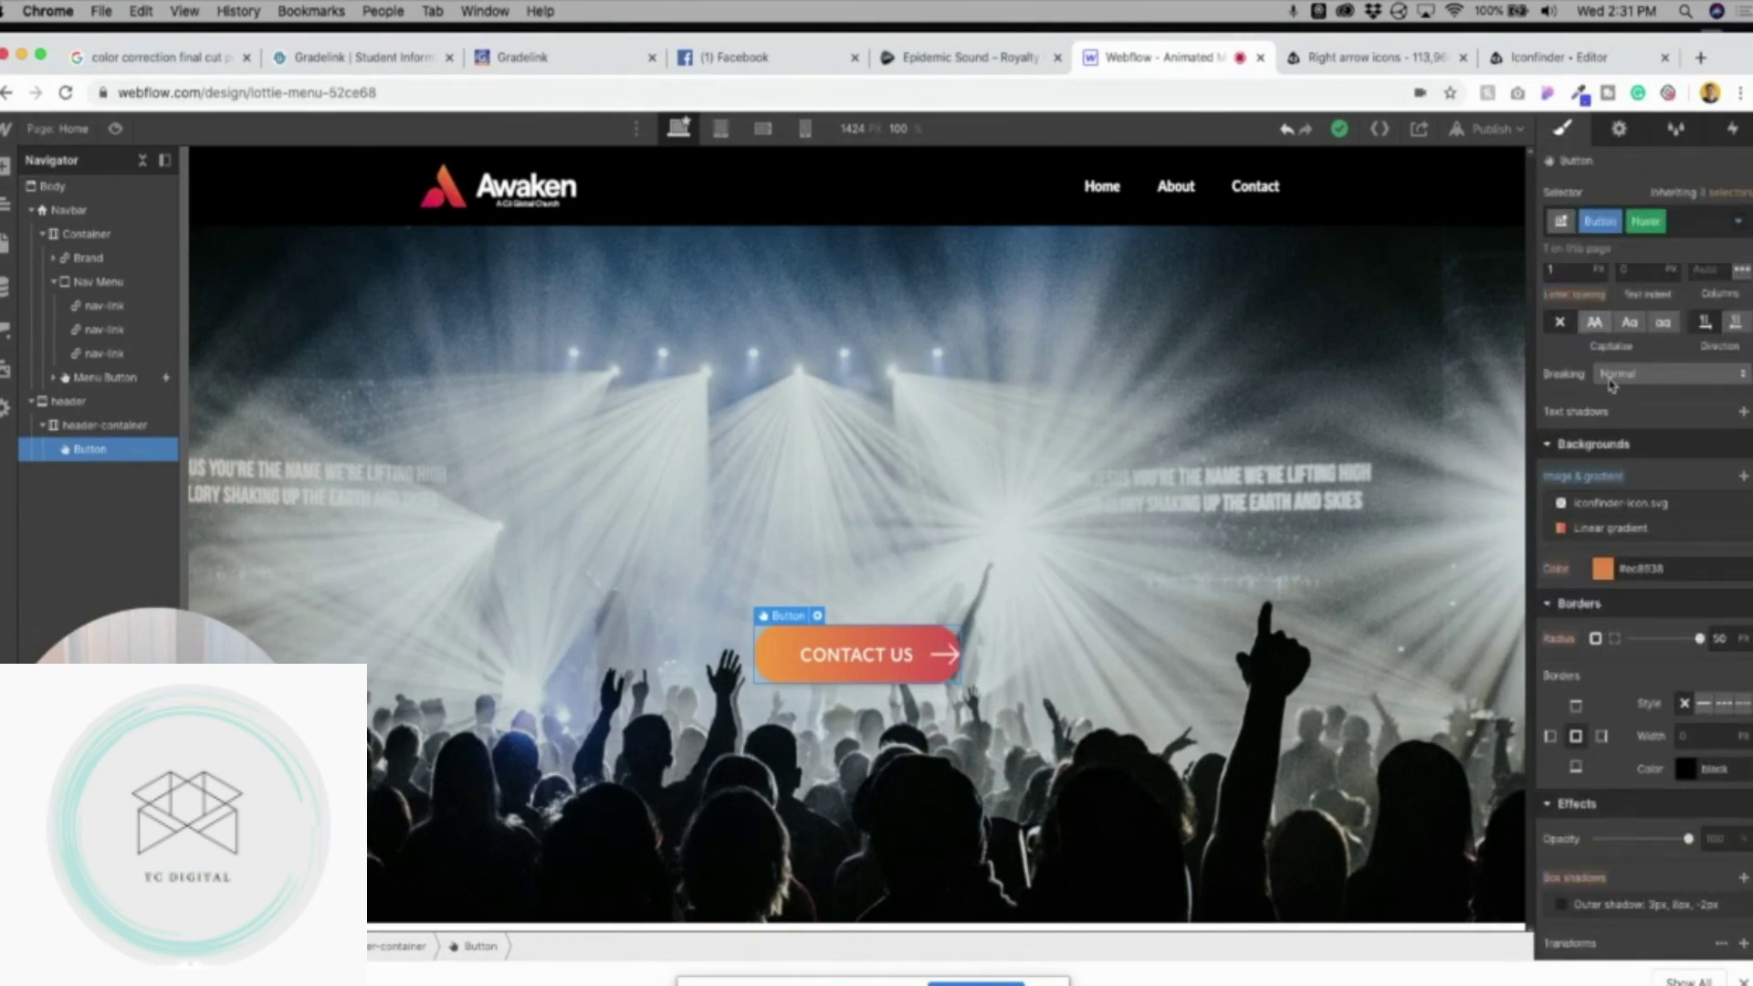
{"action": "left_click", "coordinate": [1629, 504]}
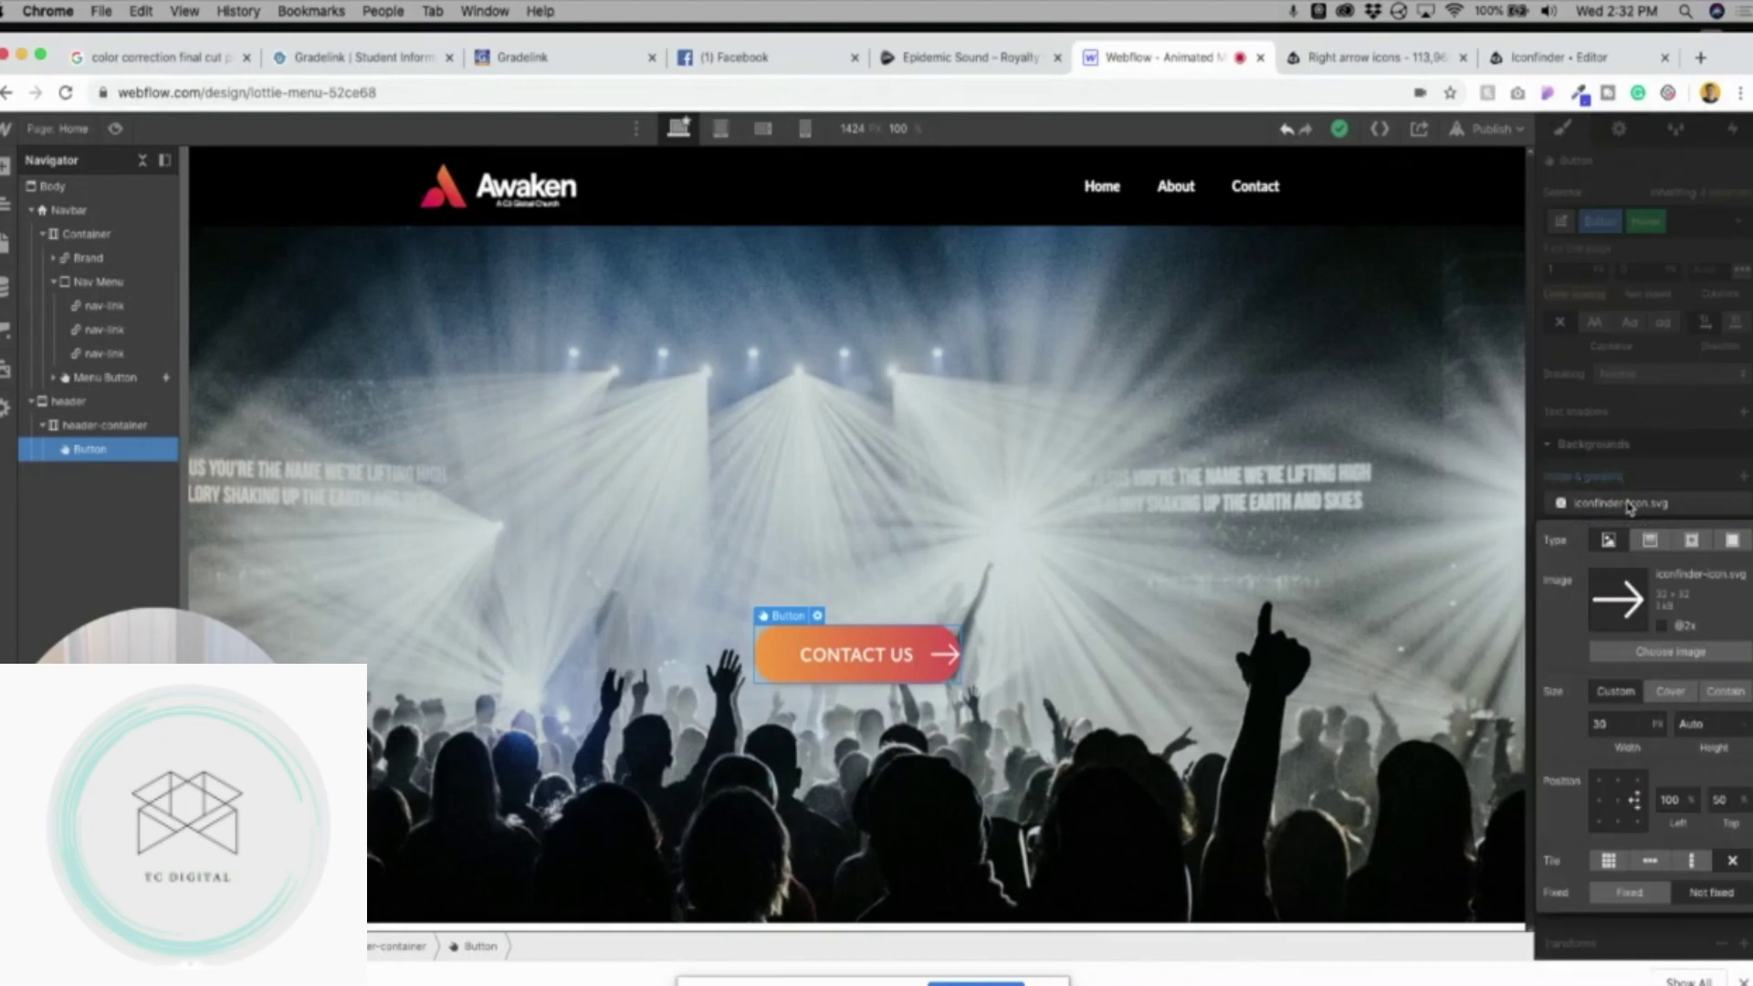
{"action": "left_click", "coordinate": [1365, 658]}
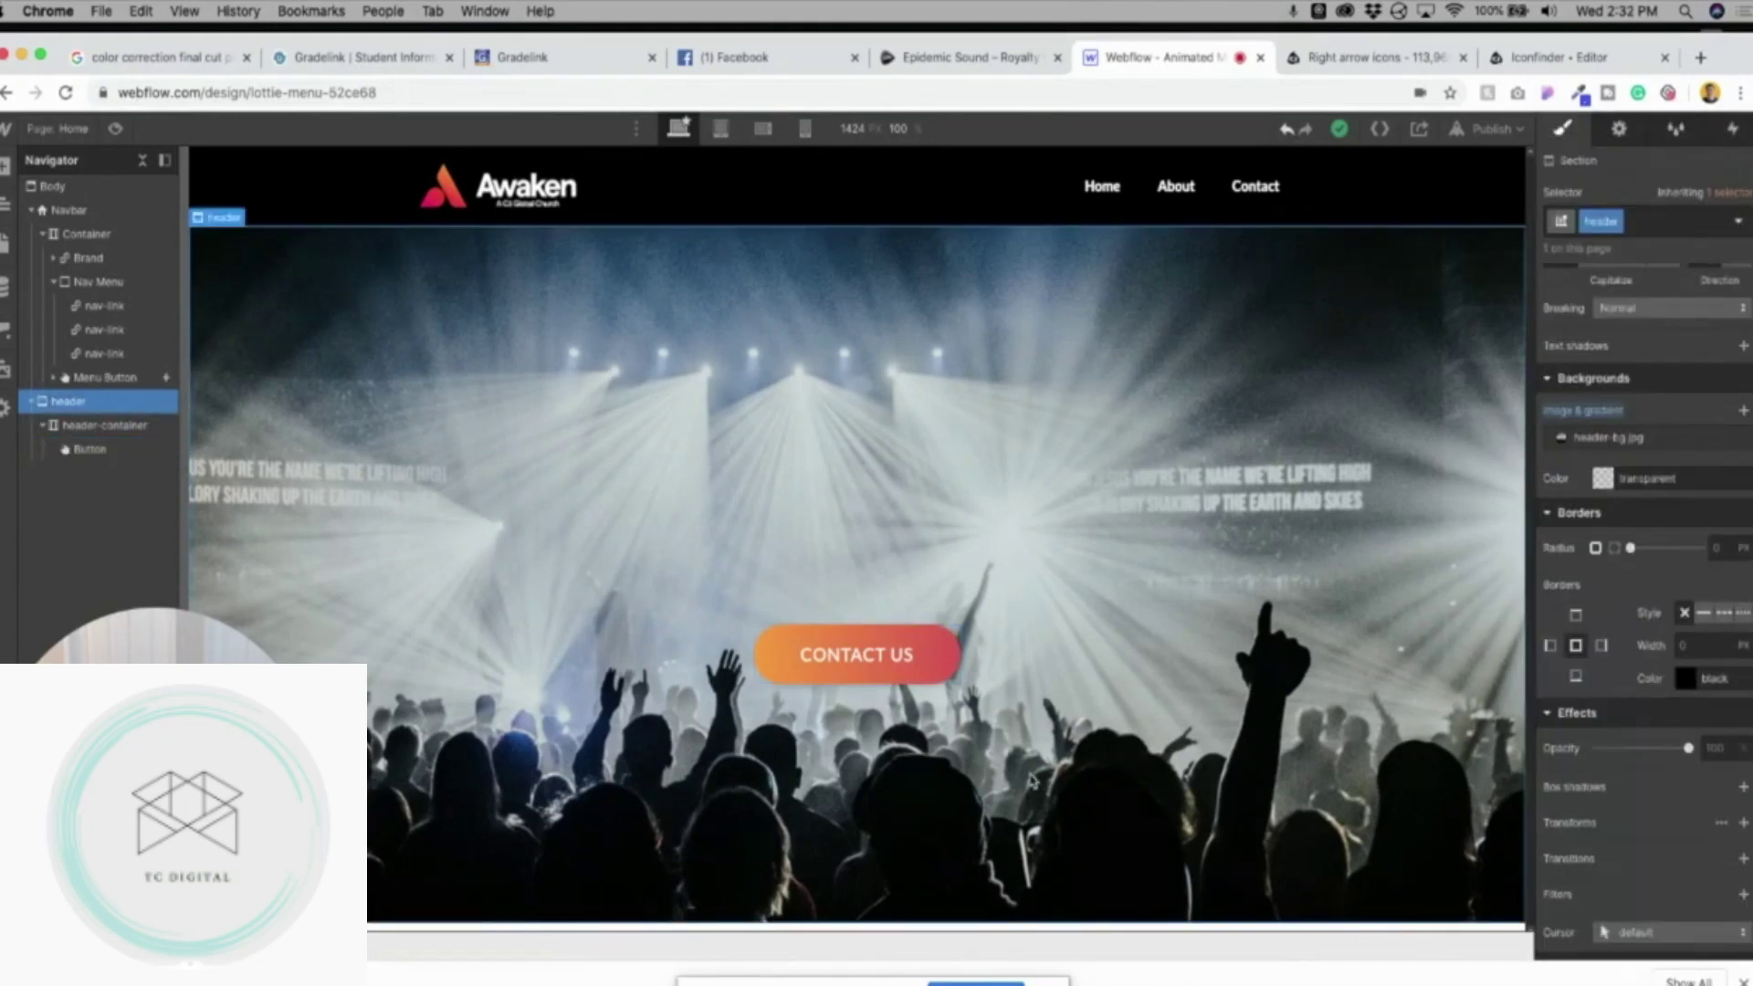
{"action": "left_click", "coordinate": [944, 654]}
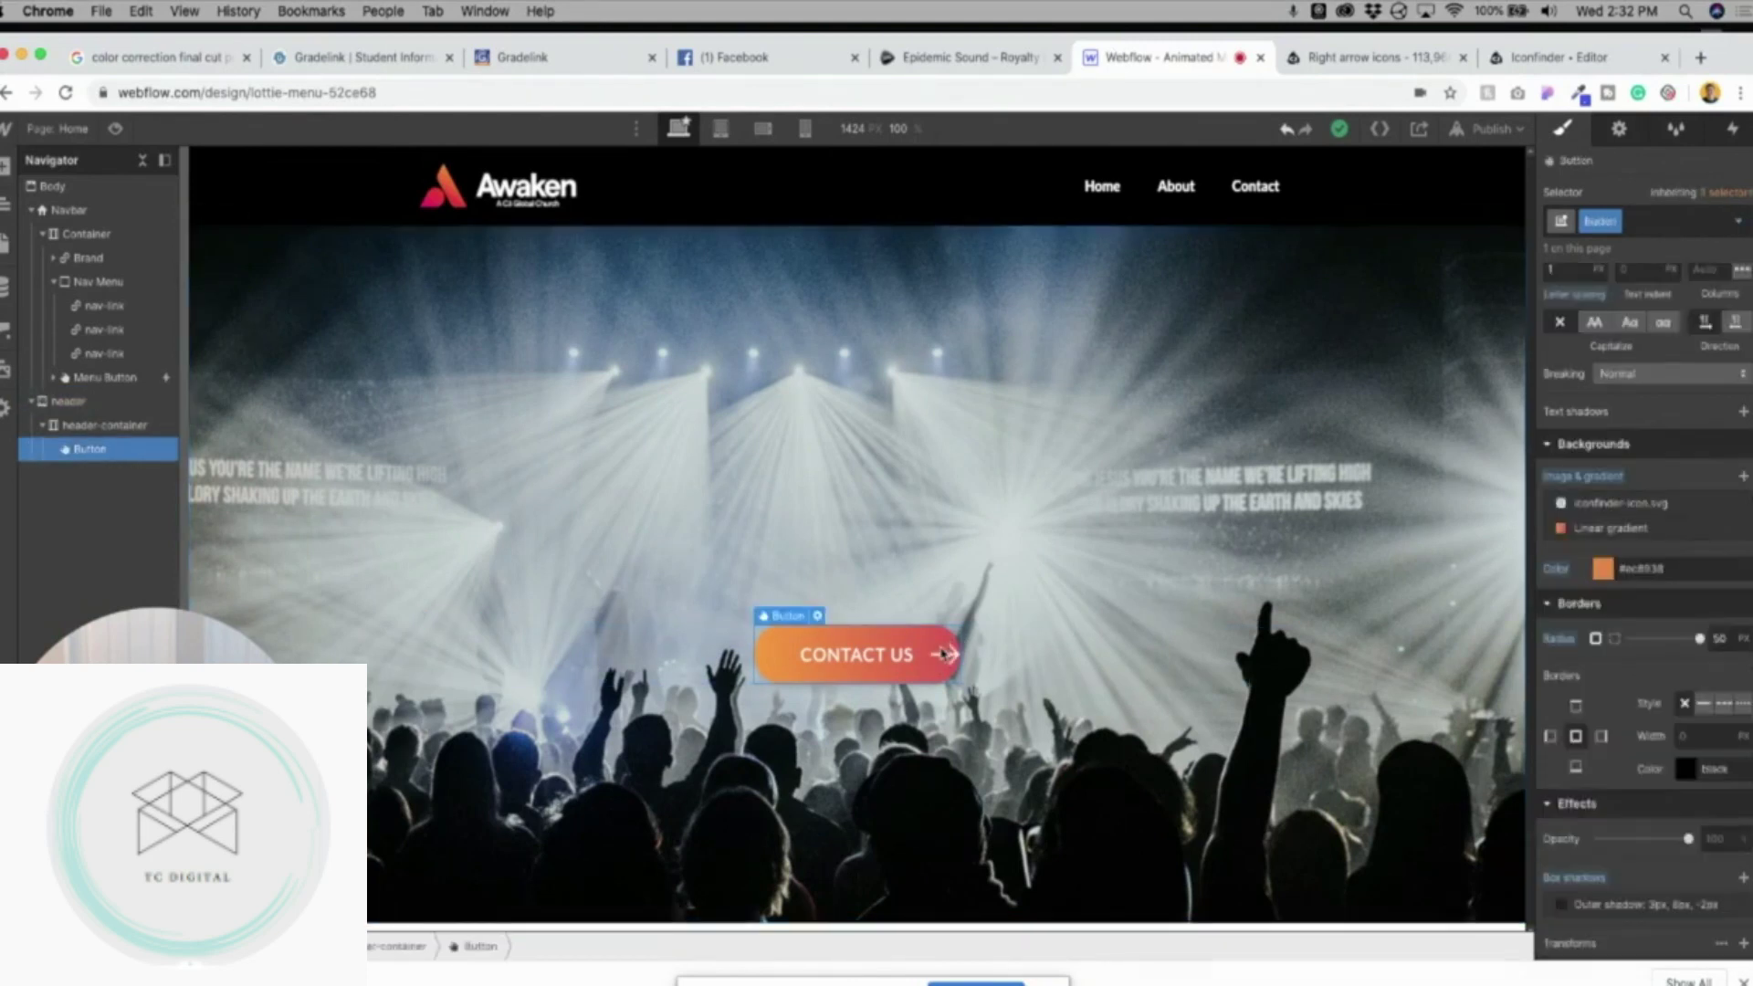
{"action": "left_click", "coordinate": [1600, 504]}
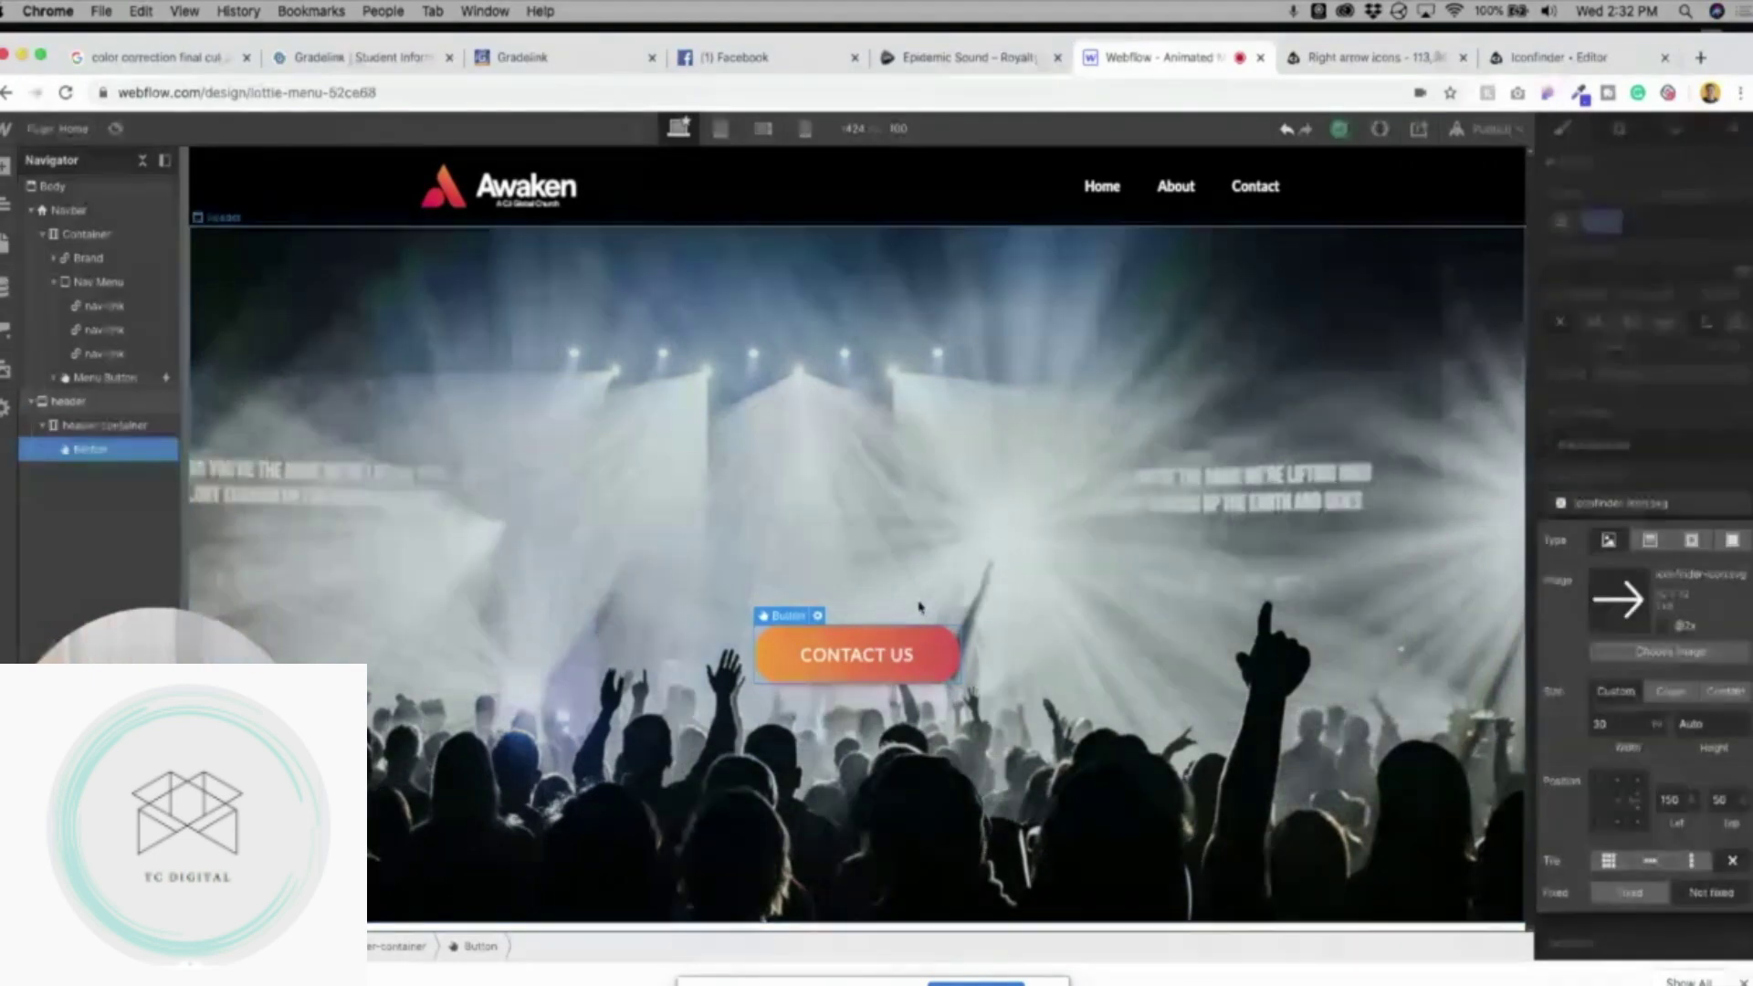
{"action": "left_click", "coordinate": [1683, 245]}
Set the arrow background's left position to 85% in the button's Hover state, after trying 80% and 90%.
{"action": "left_click", "coordinate": [1738, 221]}
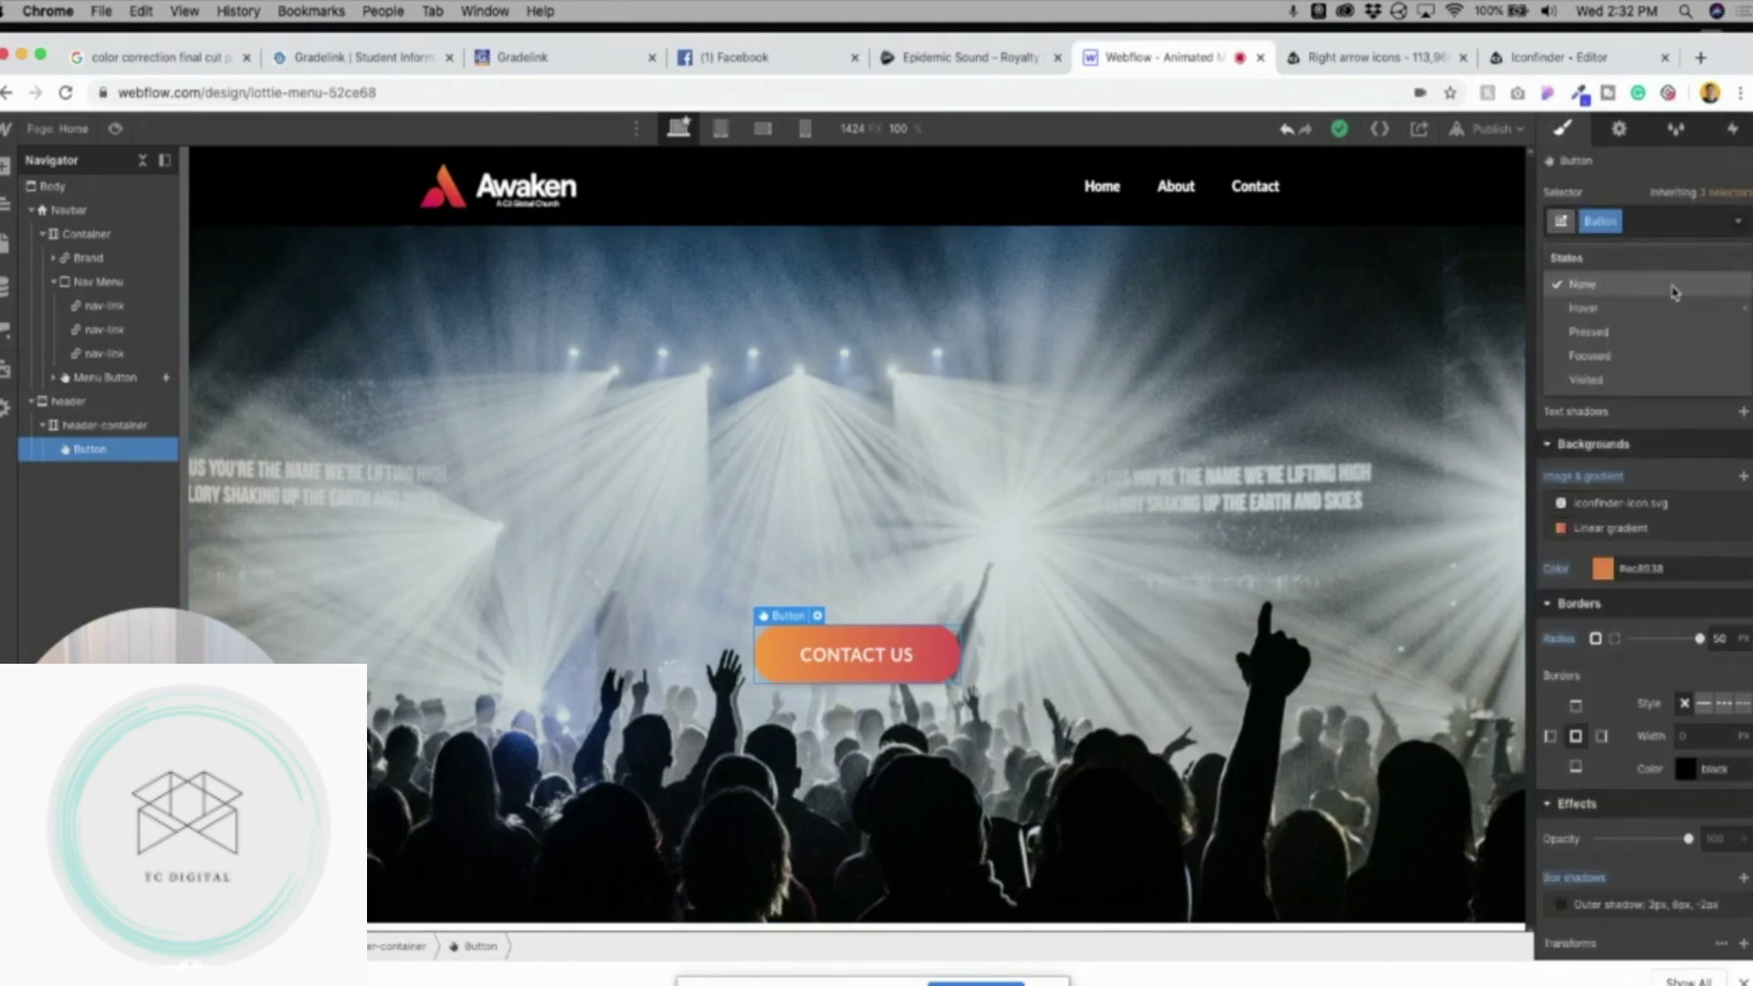
{"action": "left_click", "coordinate": [1626, 304]}
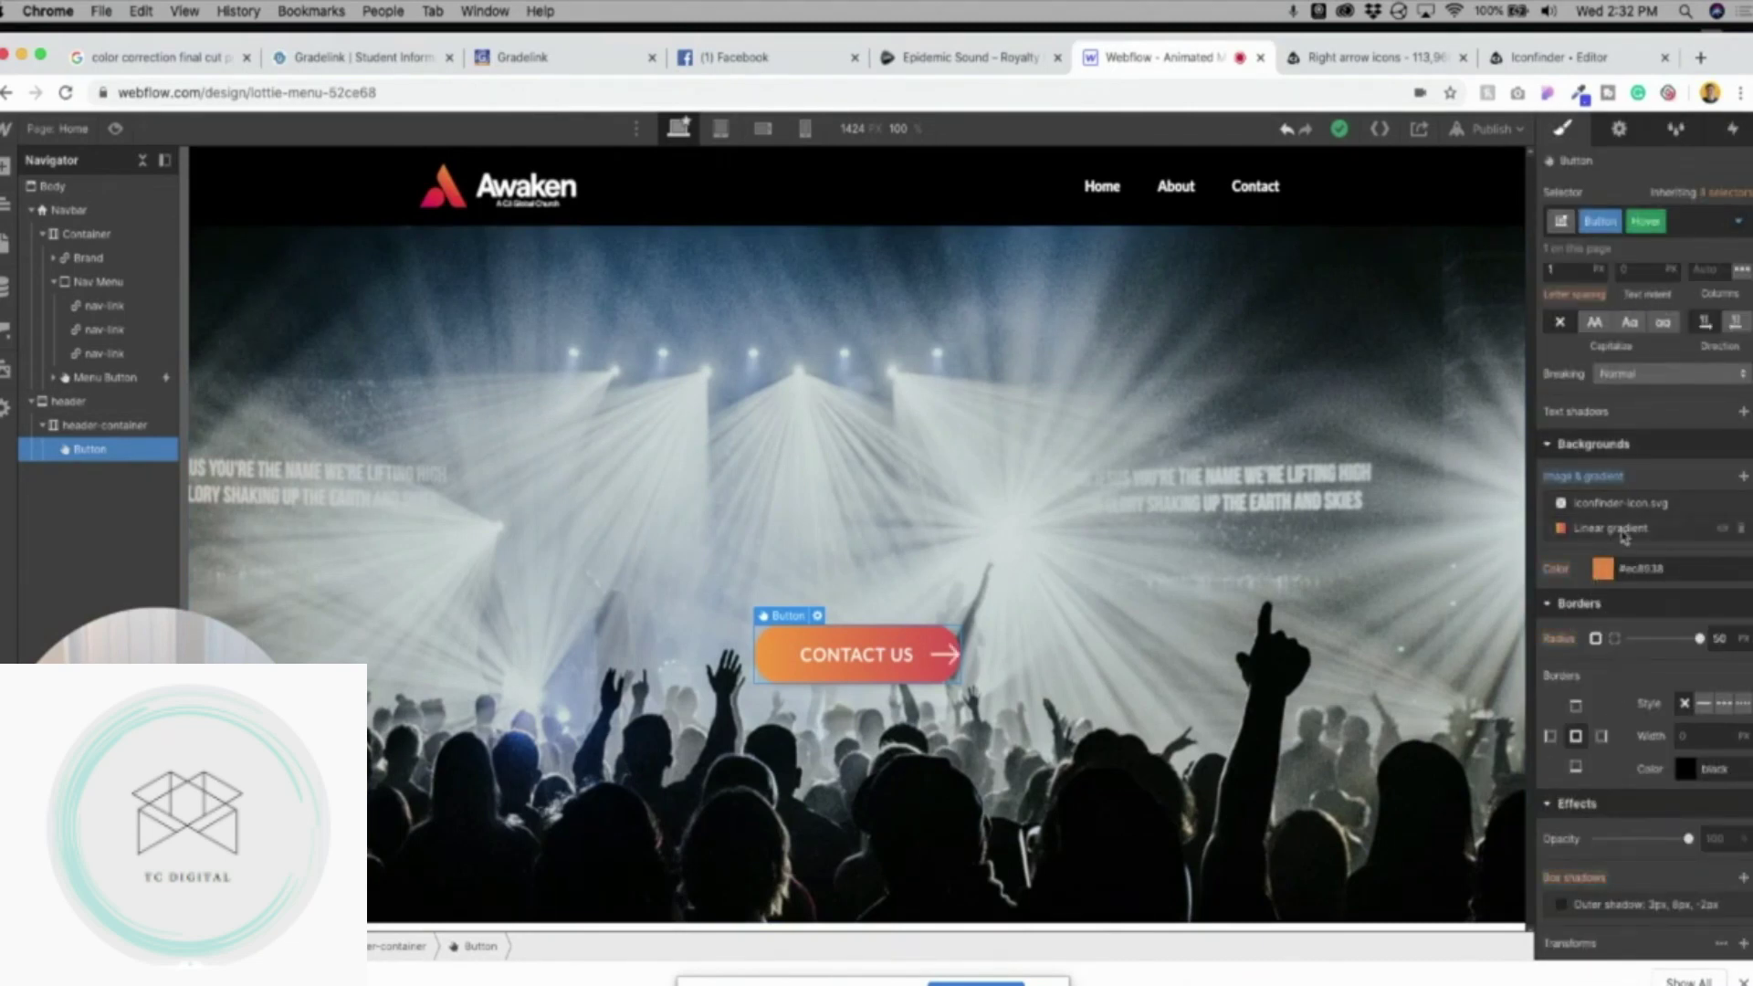
{"action": "left_click", "coordinate": [1622, 503]}
{"action": "left_click", "coordinate": [1667, 799]}
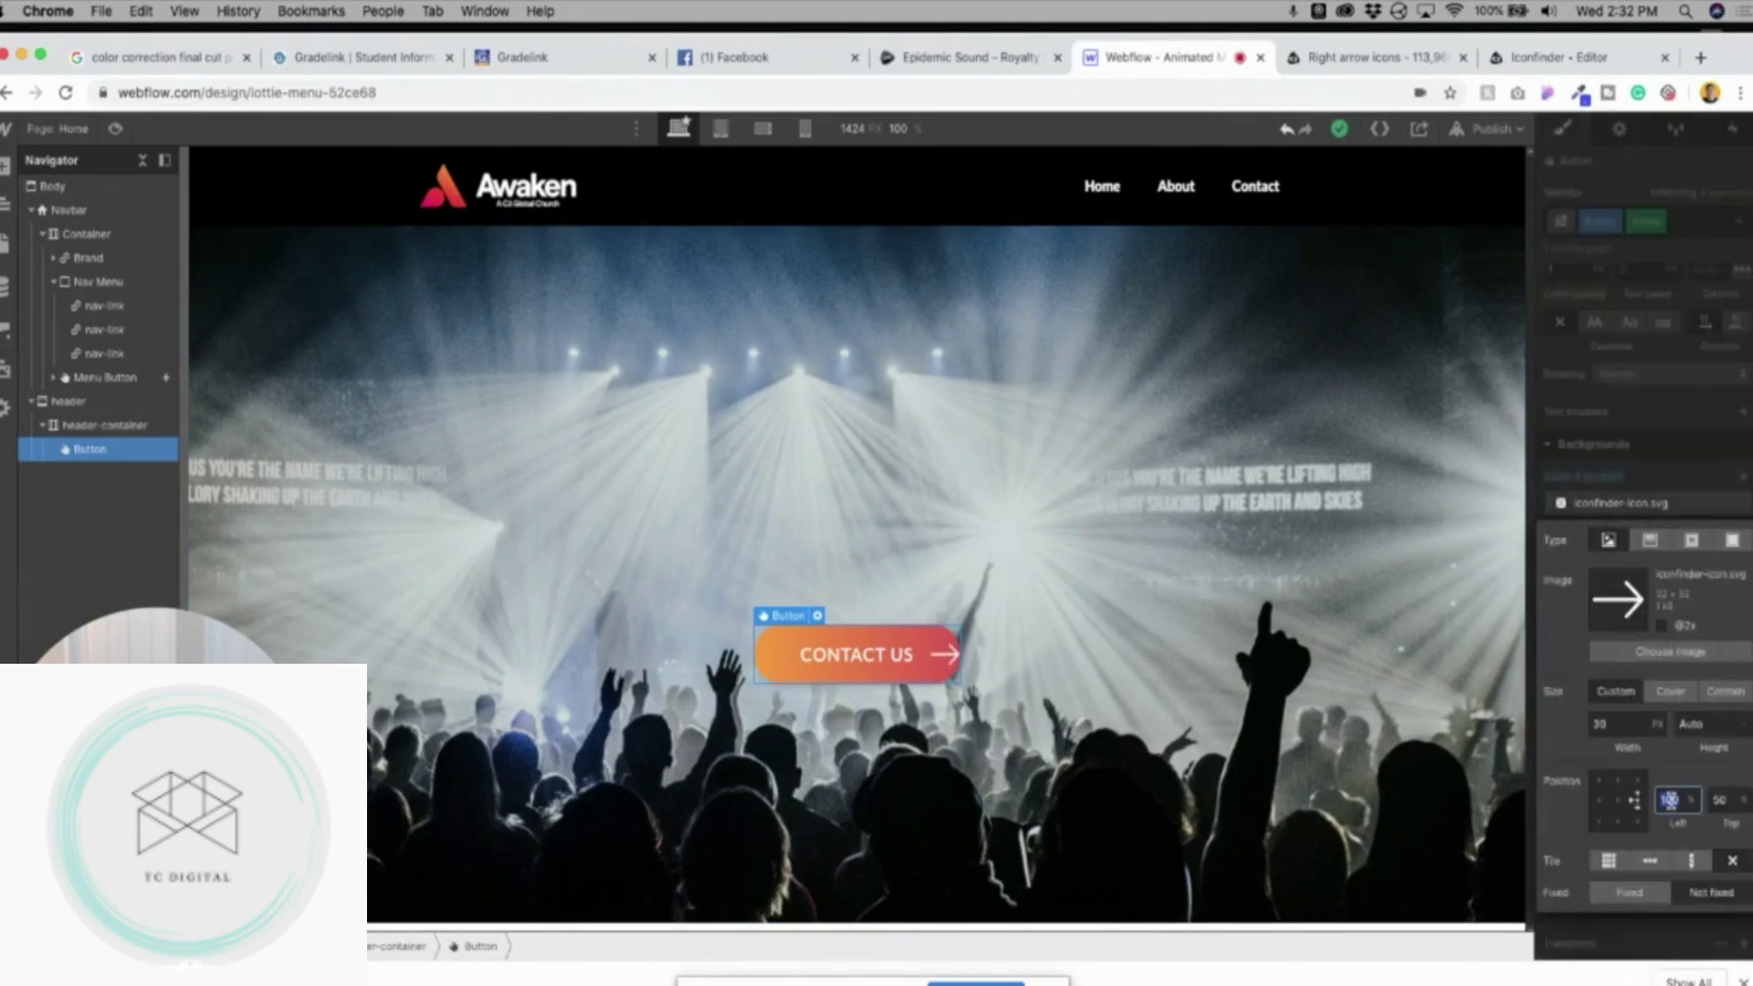
{"action": "double_click", "coordinate": [1667, 800]}
{"action": "type", "text": "80"}
{"action": "key", "text": "BackSpace"}
{"action": "key", "text": "BackSpace"}
{"action": "type", "text": "90"}
{"action": "key", "text": "BackSpace"}
{"action": "key", "text": "BackSpace"}
{"action": "type", "text": "85"}
{"action": "key", "text": "Escape"}
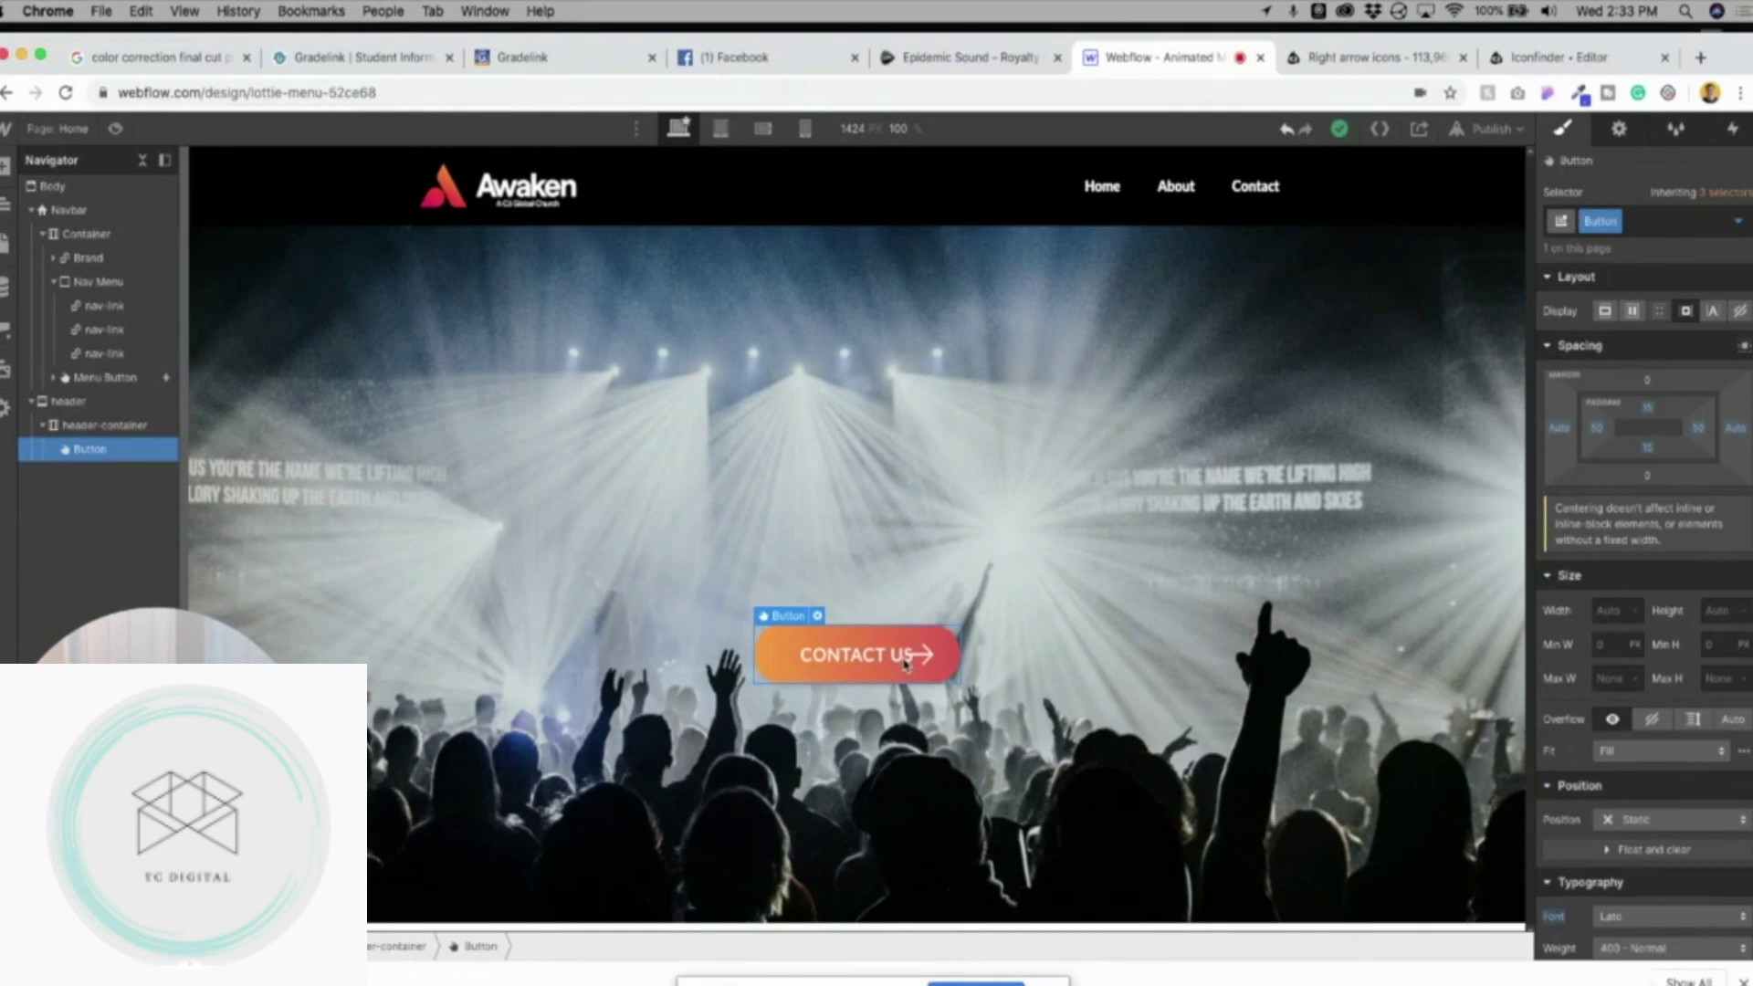
Set the CONTACT US button's left padding to 35 px and right padding to 65 px in its None state.
{"action": "left_click", "coordinate": [1596, 432]}
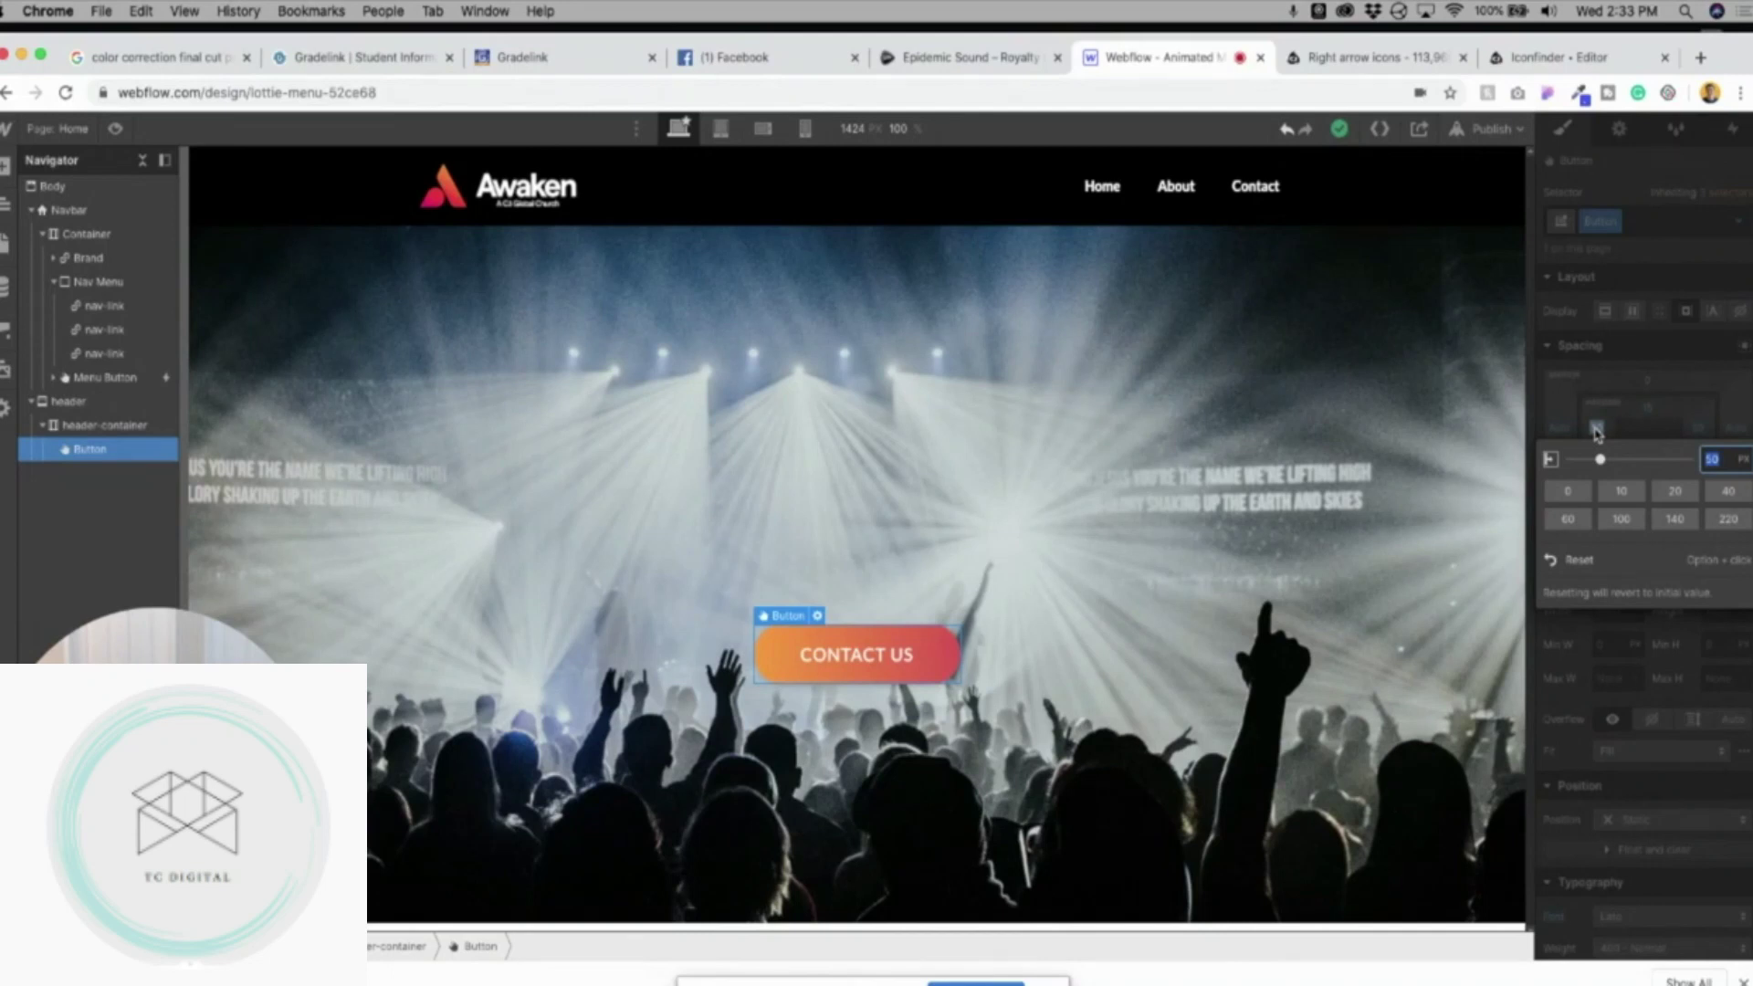
{"action": "type", "text": "35"}
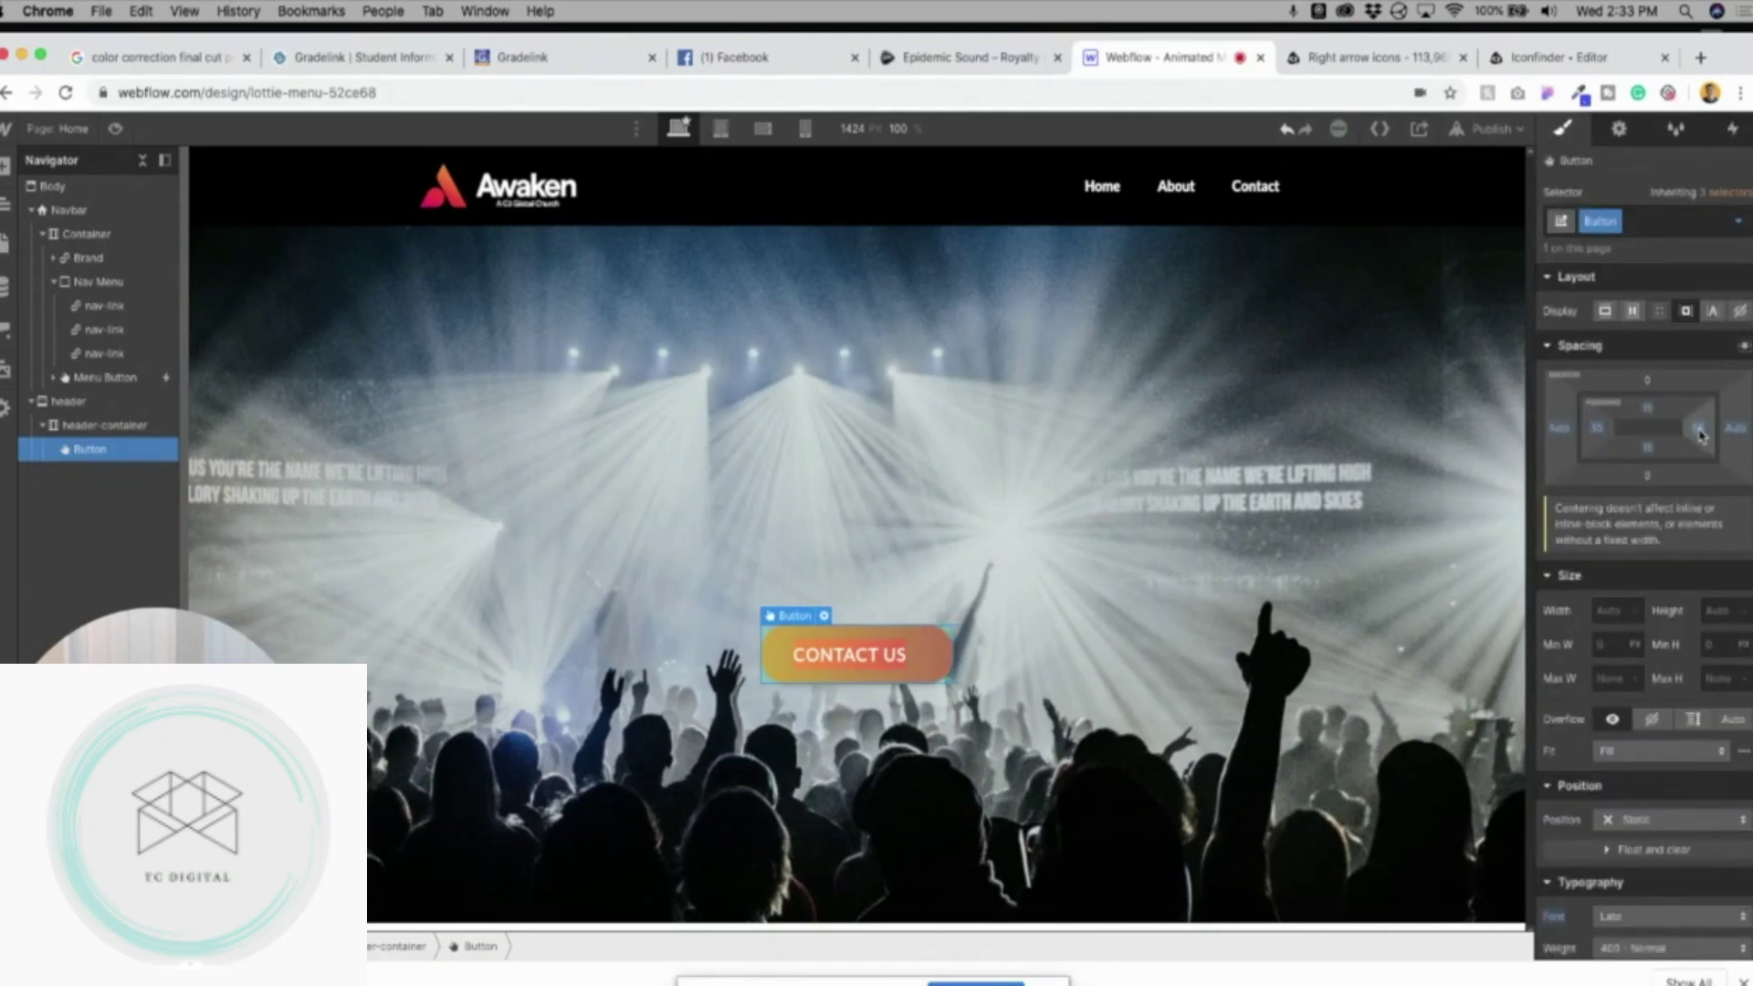
{"action": "left_click", "coordinate": [1698, 429]}
{"action": "key", "text": "Return"}
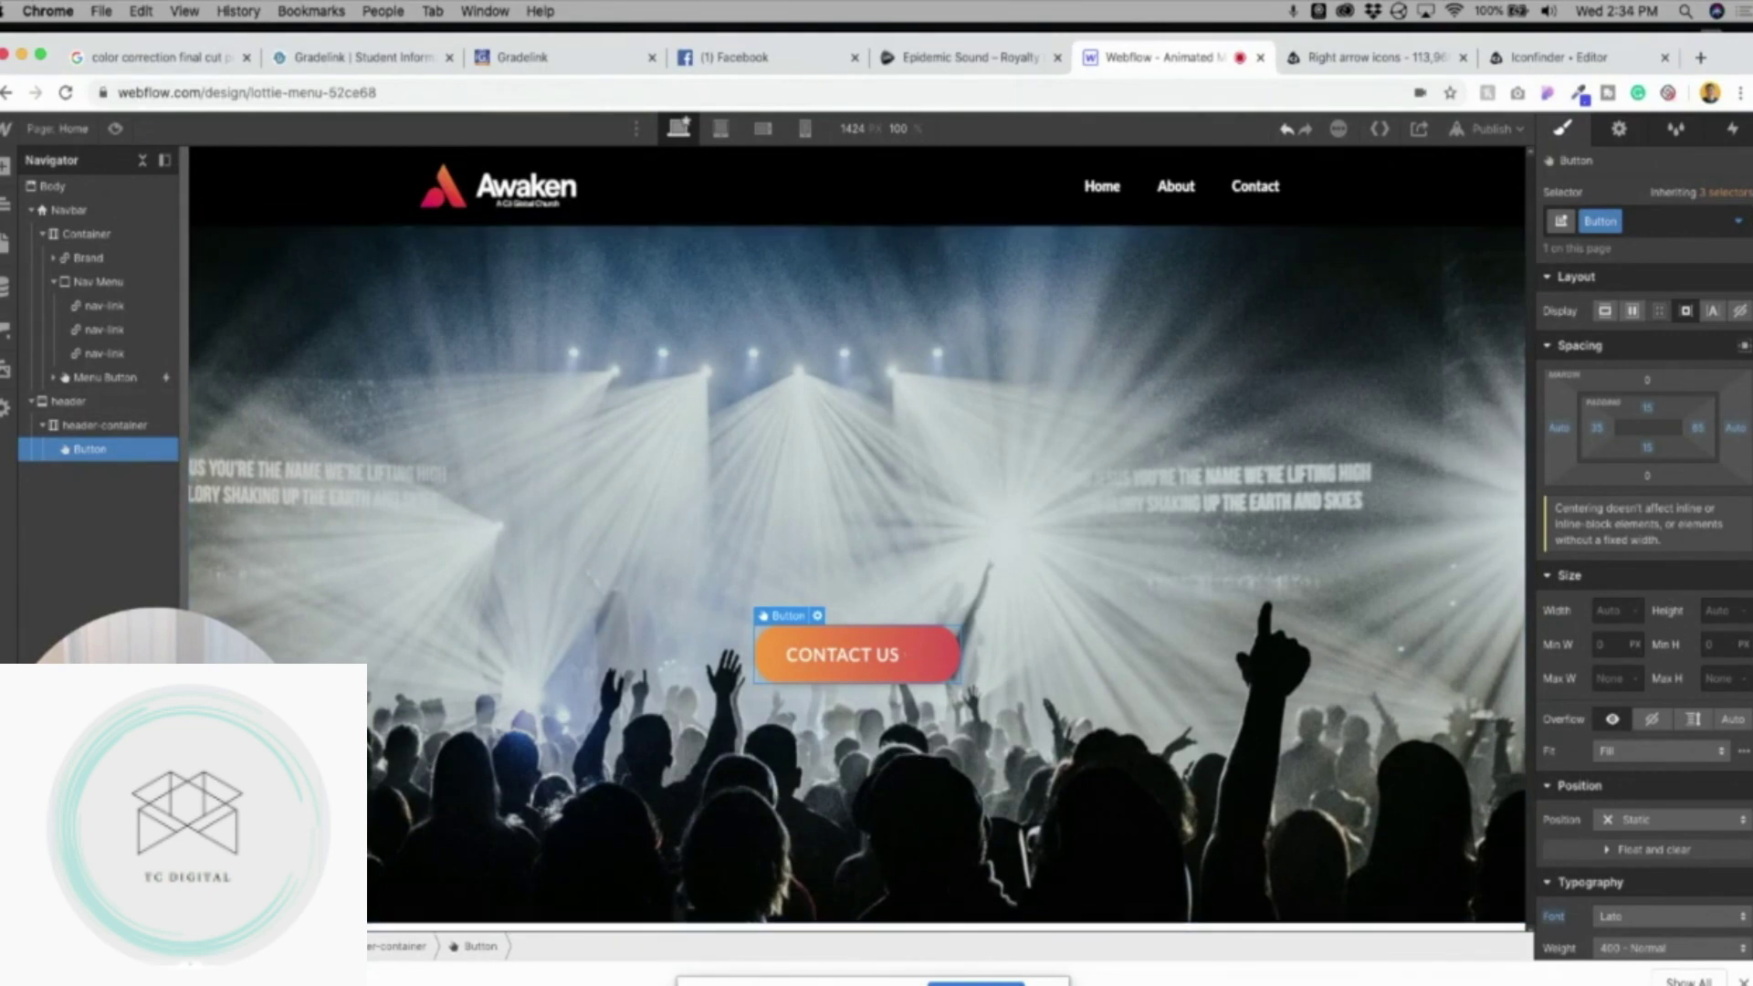
Reduce the custom width of the arrow background image in the button's None state.
{"action": "scroll", "coordinate": [1611, 758], "scroll_direction": "down", "scroll_amount": 10}
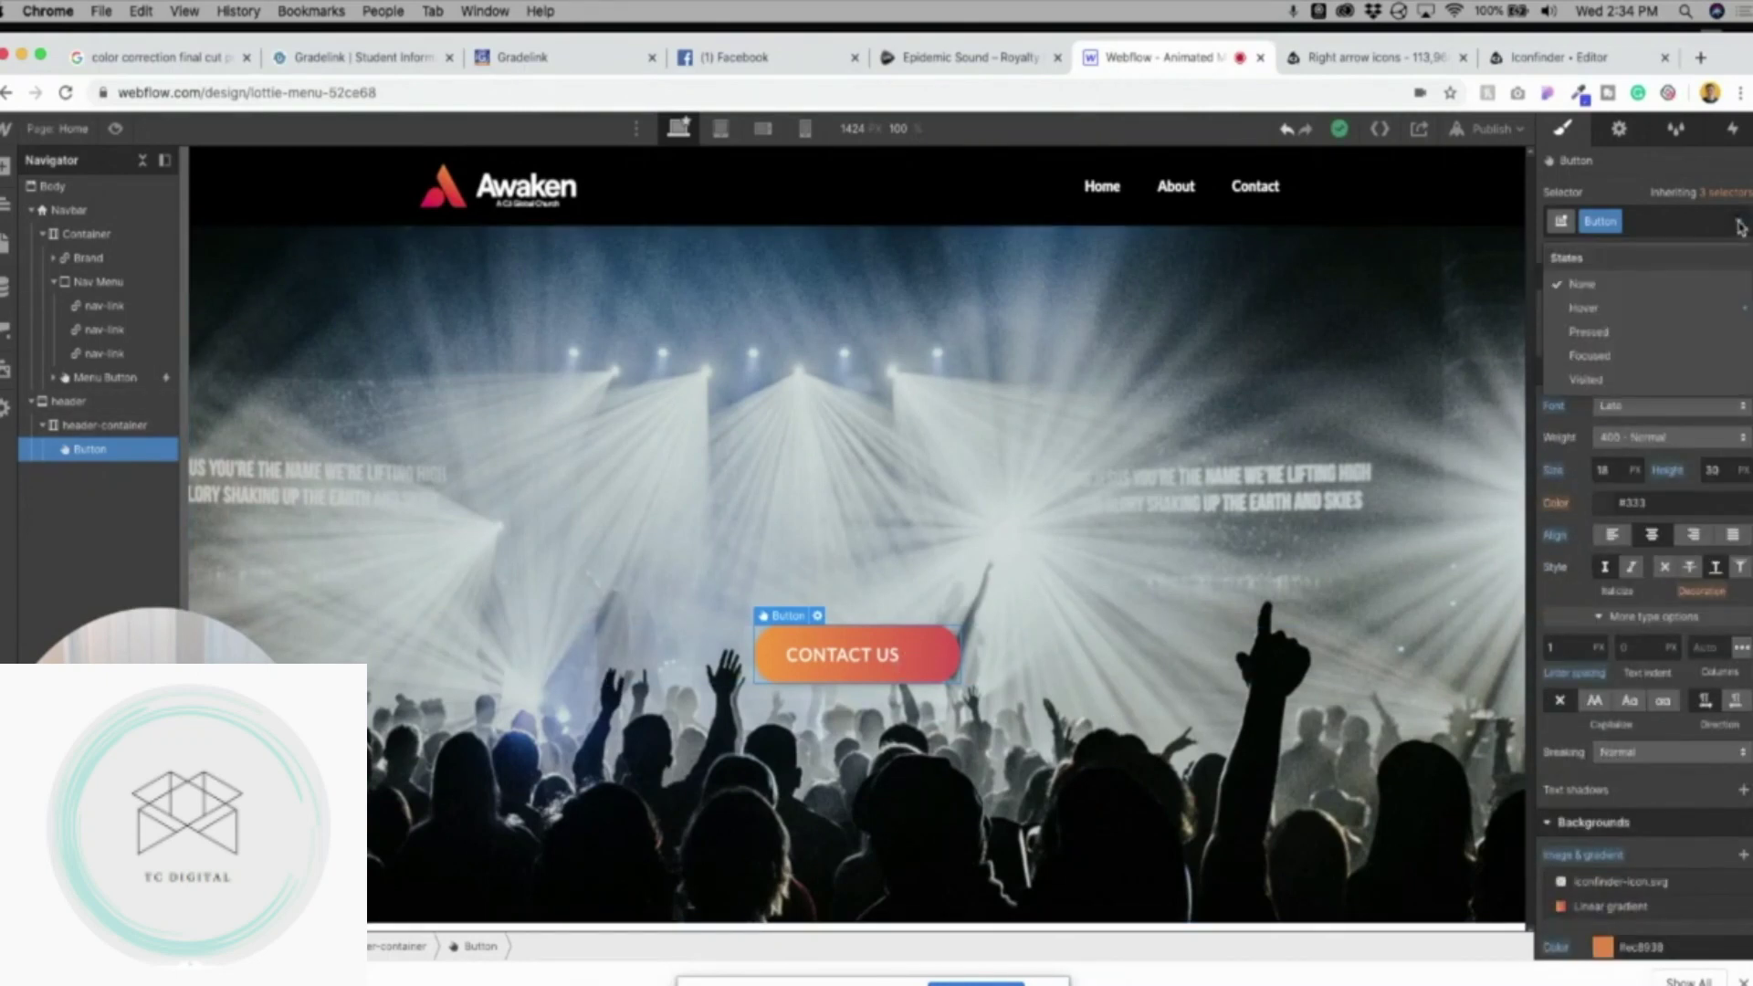
{"action": "scroll", "coordinate": [1652, 749], "scroll_direction": "down", "scroll_amount": 3}
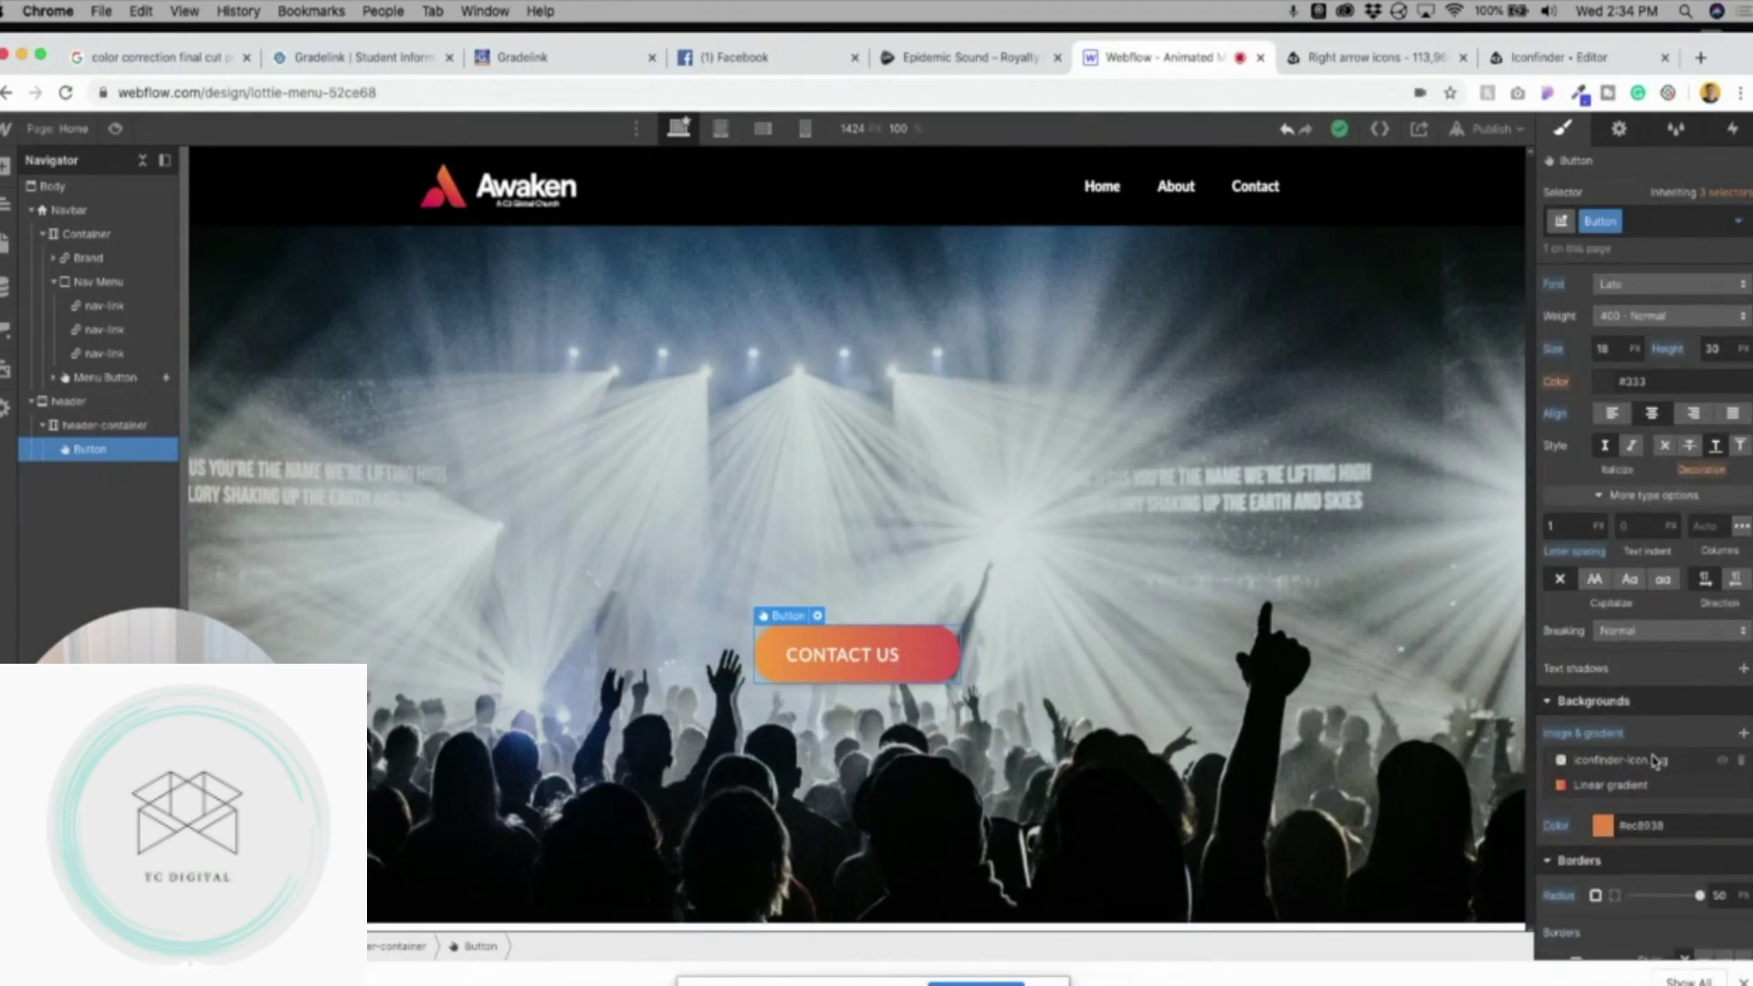
{"action": "left_click", "coordinate": [1654, 763]}
{"action": "left_click", "coordinate": [1605, 559]}
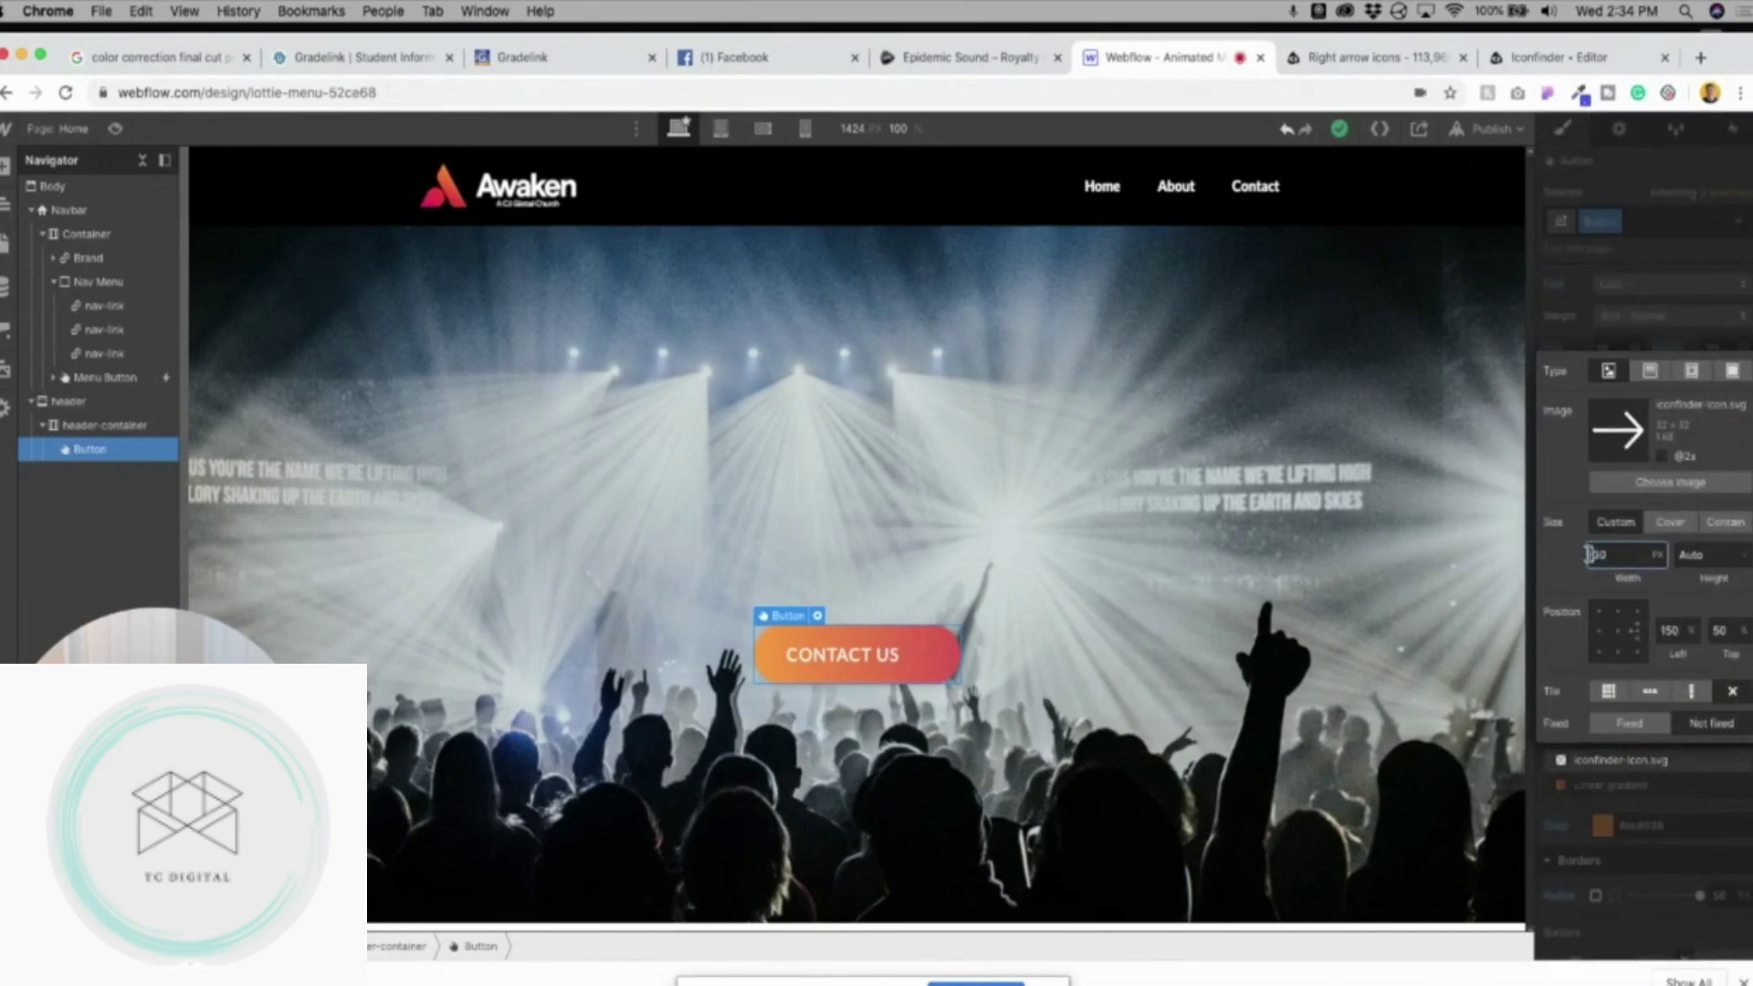
{"action": "left_click_drag", "start_coordinate": [1615, 558], "coordinate": [1574, 557]}
{"action": "left_click", "coordinate": [1640, 249]}
Reduce the arrow background image's custom width in the button's Hover state as well.
{"action": "left_click", "coordinate": [1739, 221]}
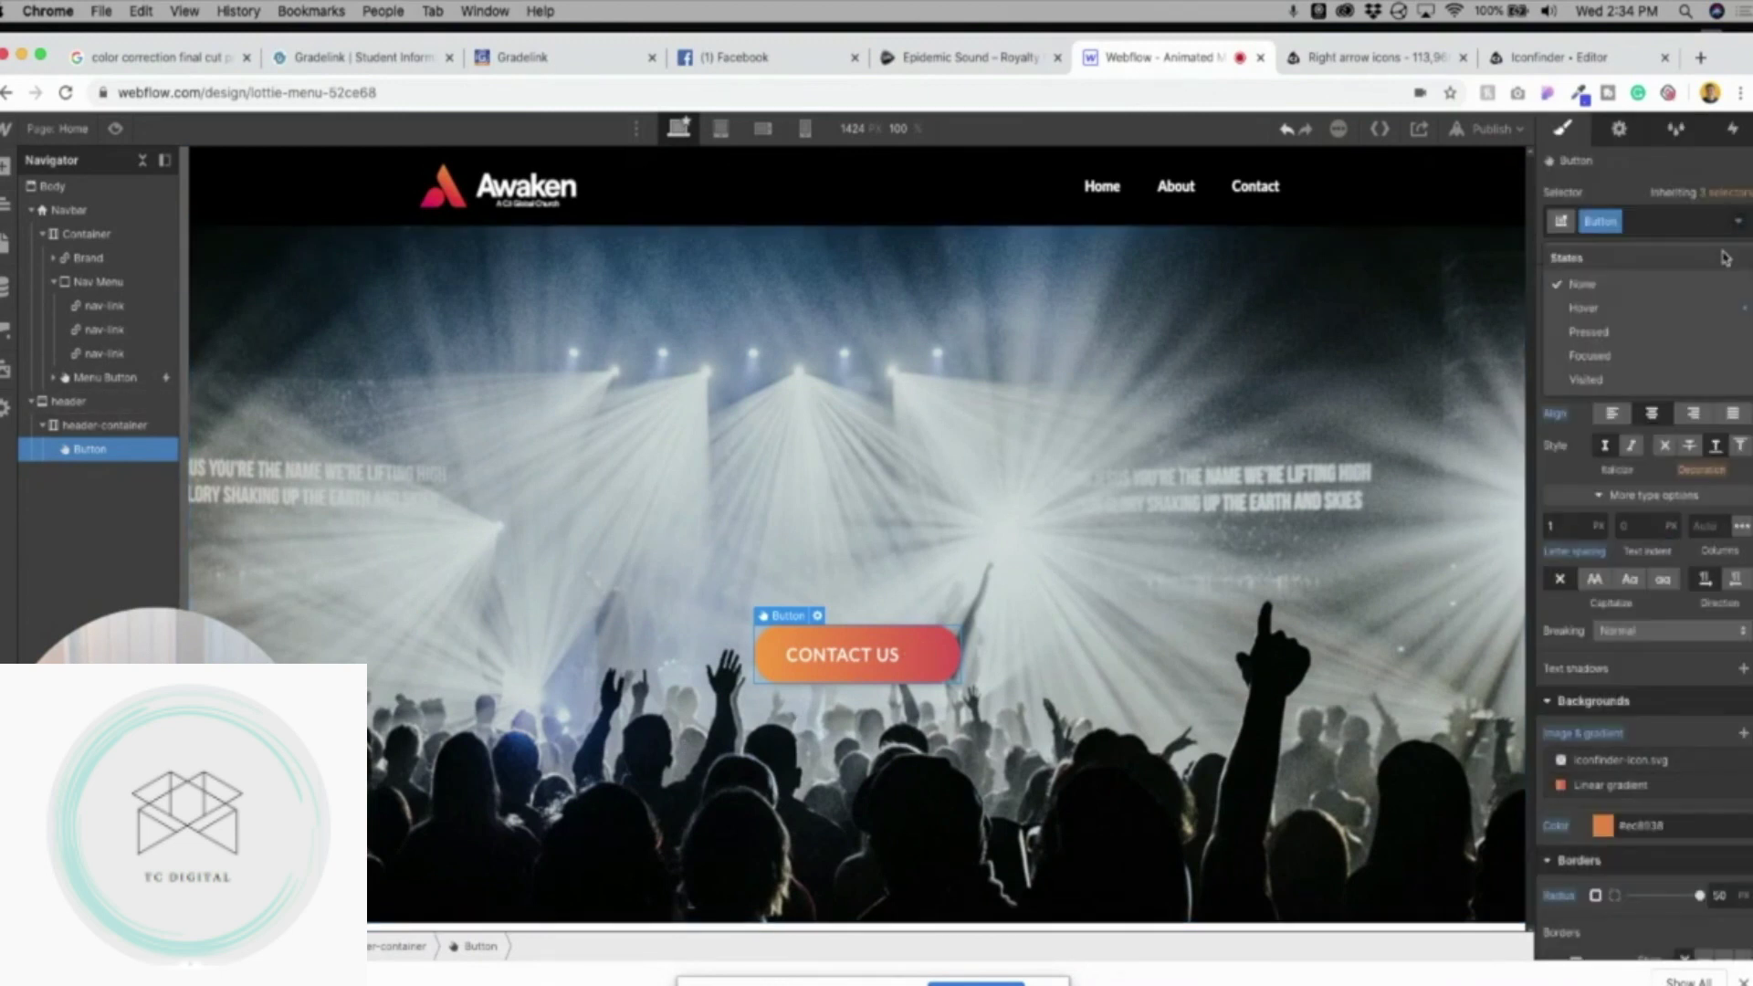
{"action": "left_click", "coordinate": [1698, 306]}
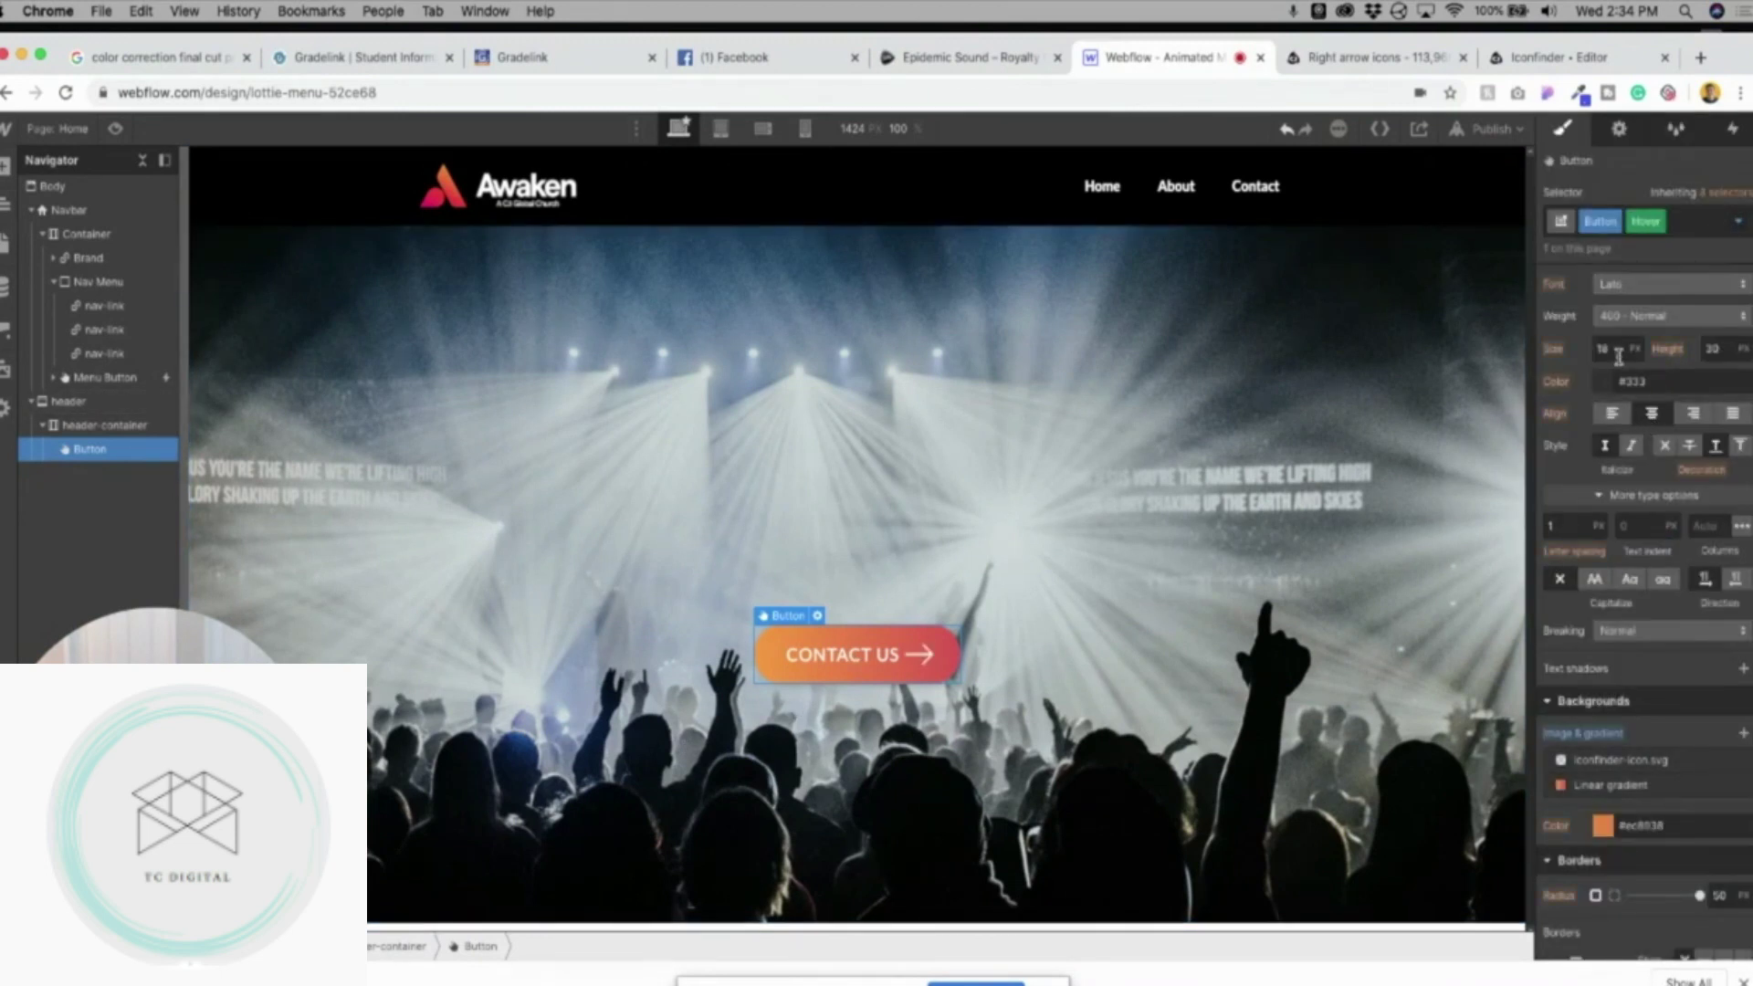
{"action": "left_click", "coordinate": [1591, 756]}
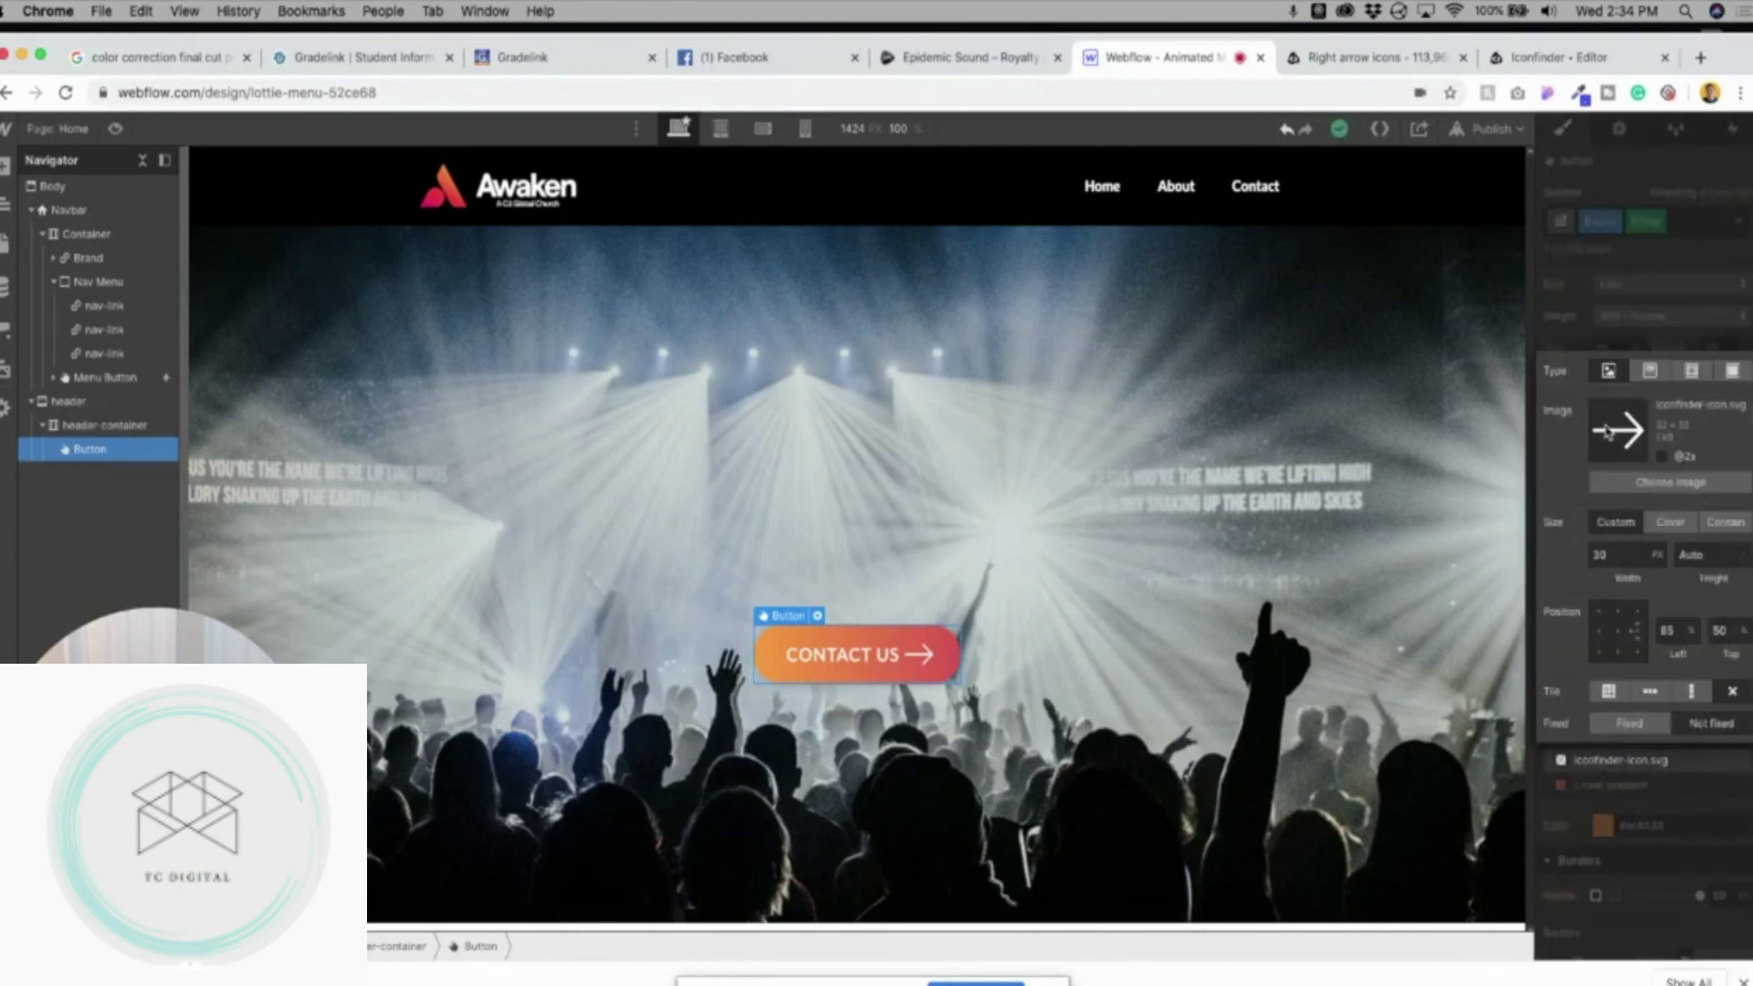
{"action": "left_click", "coordinate": [1609, 557]}
{"action": "left_click_drag", "start_coordinate": [1609, 559], "coordinate": [1570, 559]}
{"action": "left_click", "coordinate": [1593, 170]}
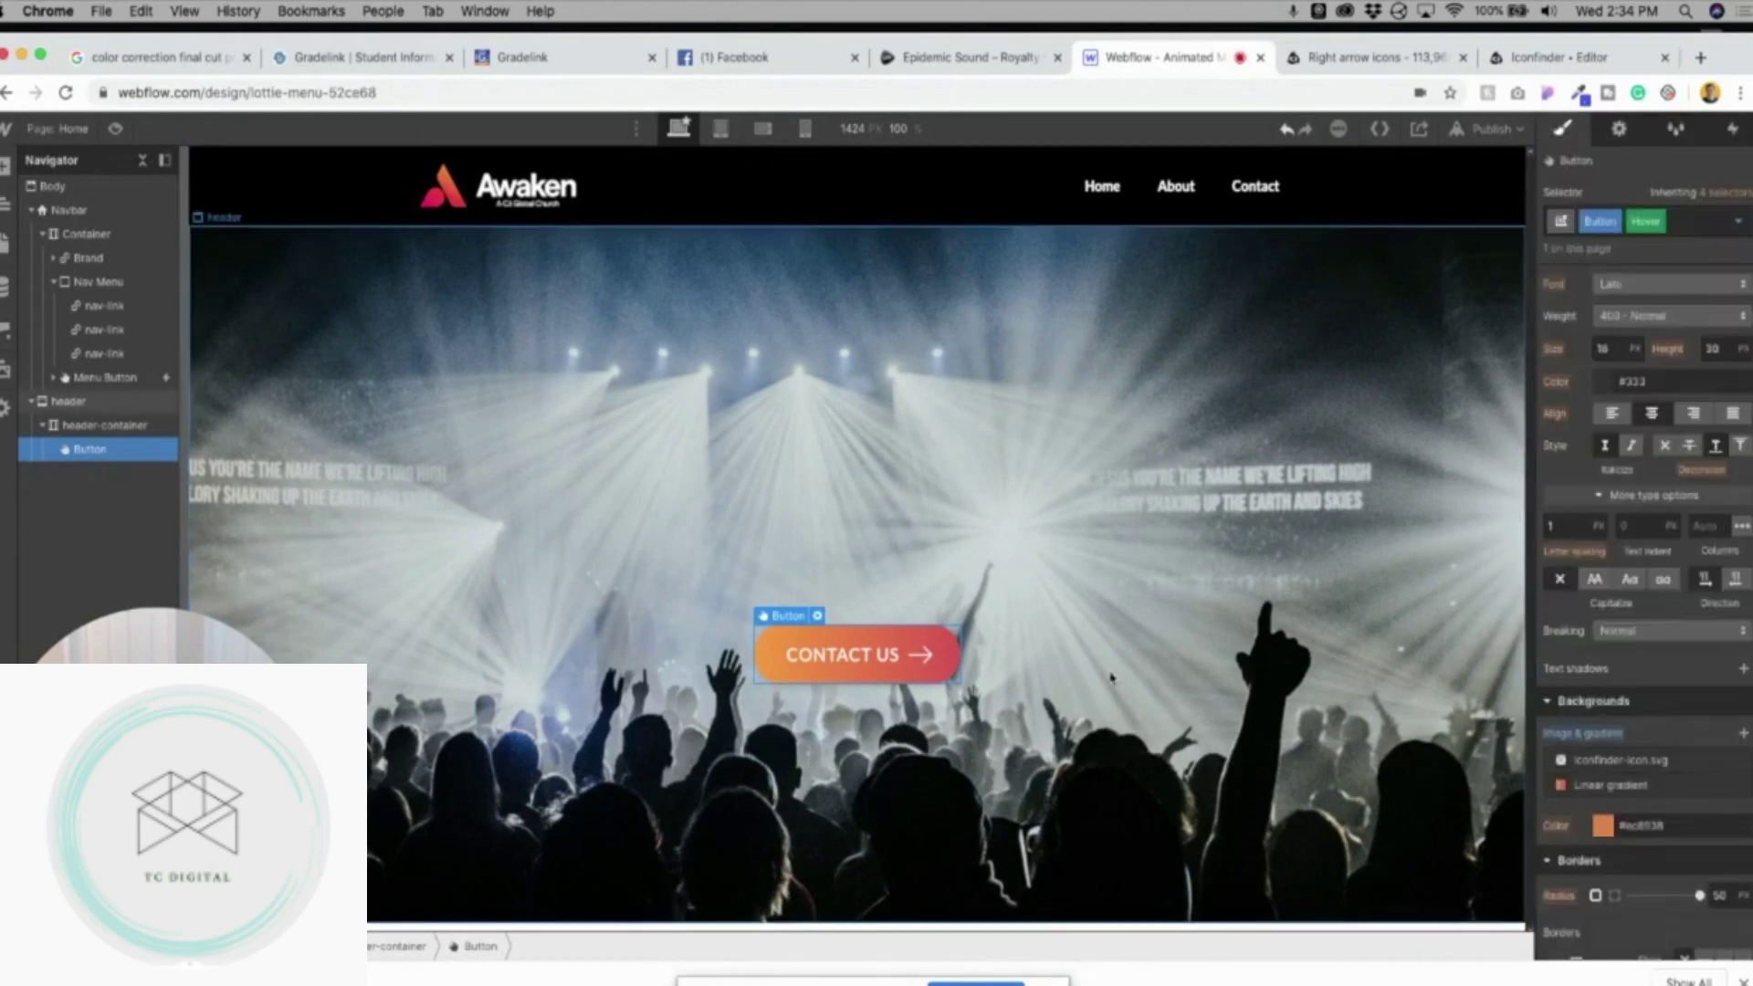
Restore the CONTACT US button's left and right padding to 50 px each in its None state.
{"action": "left_click", "coordinate": [913, 566]}
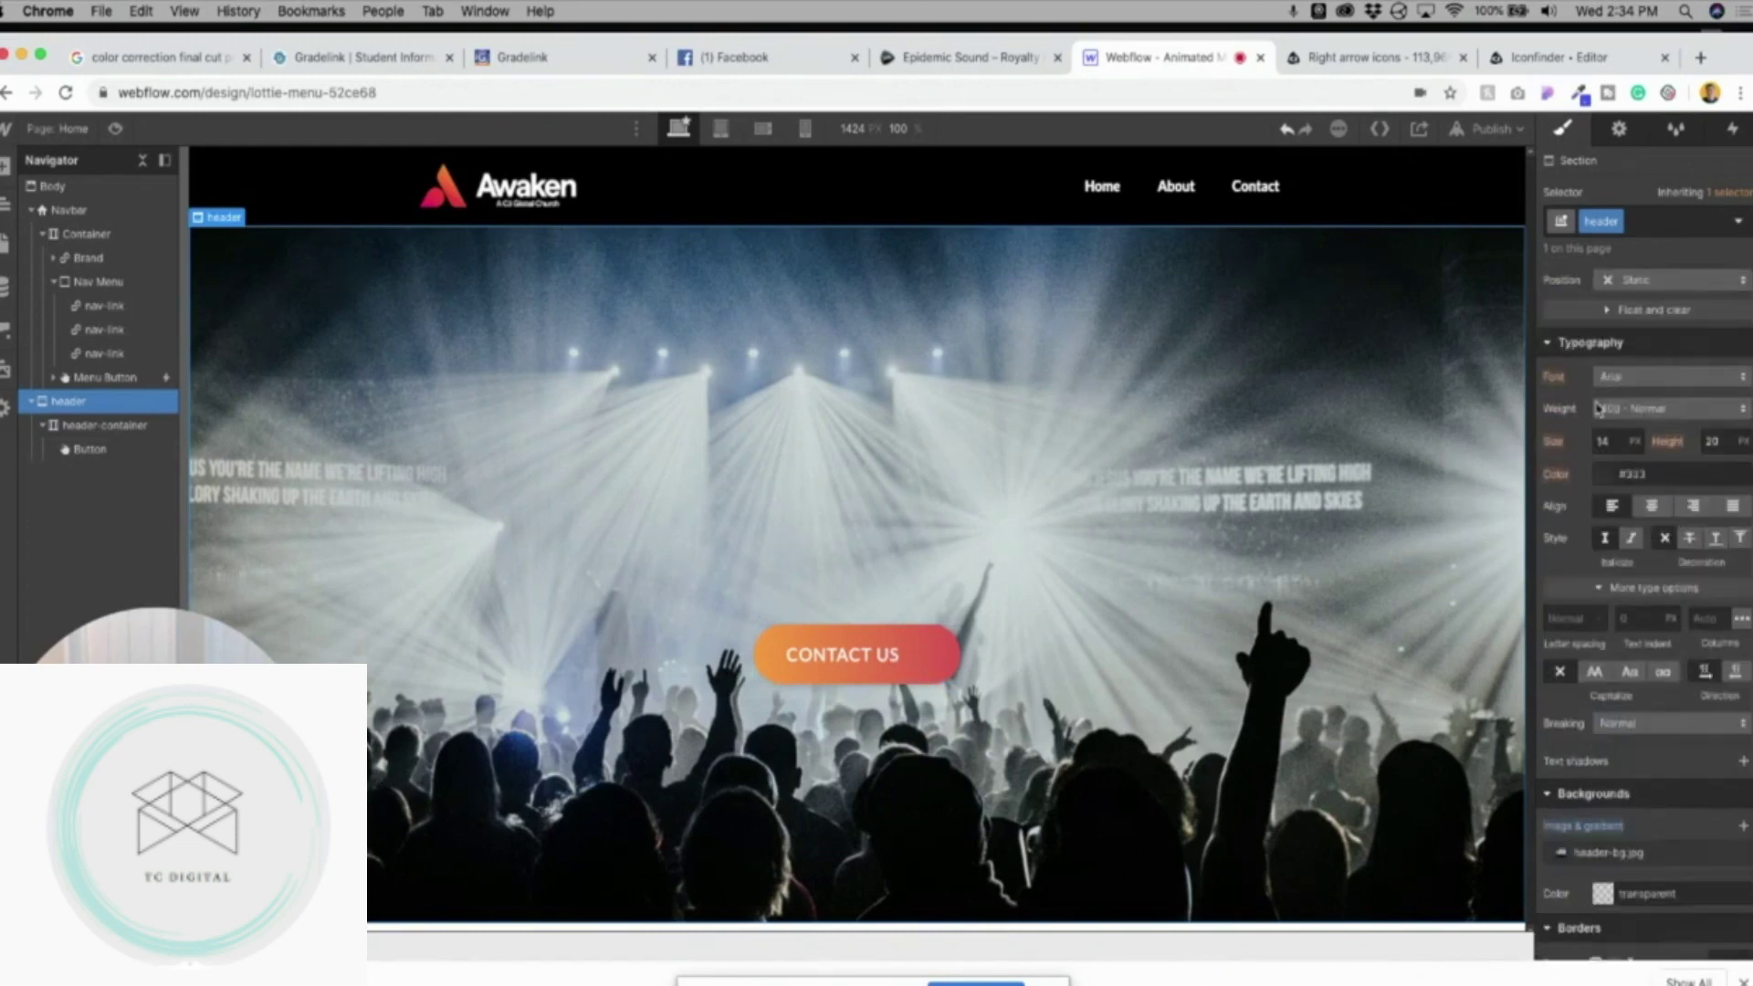
{"action": "left_click", "coordinate": [950, 663]}
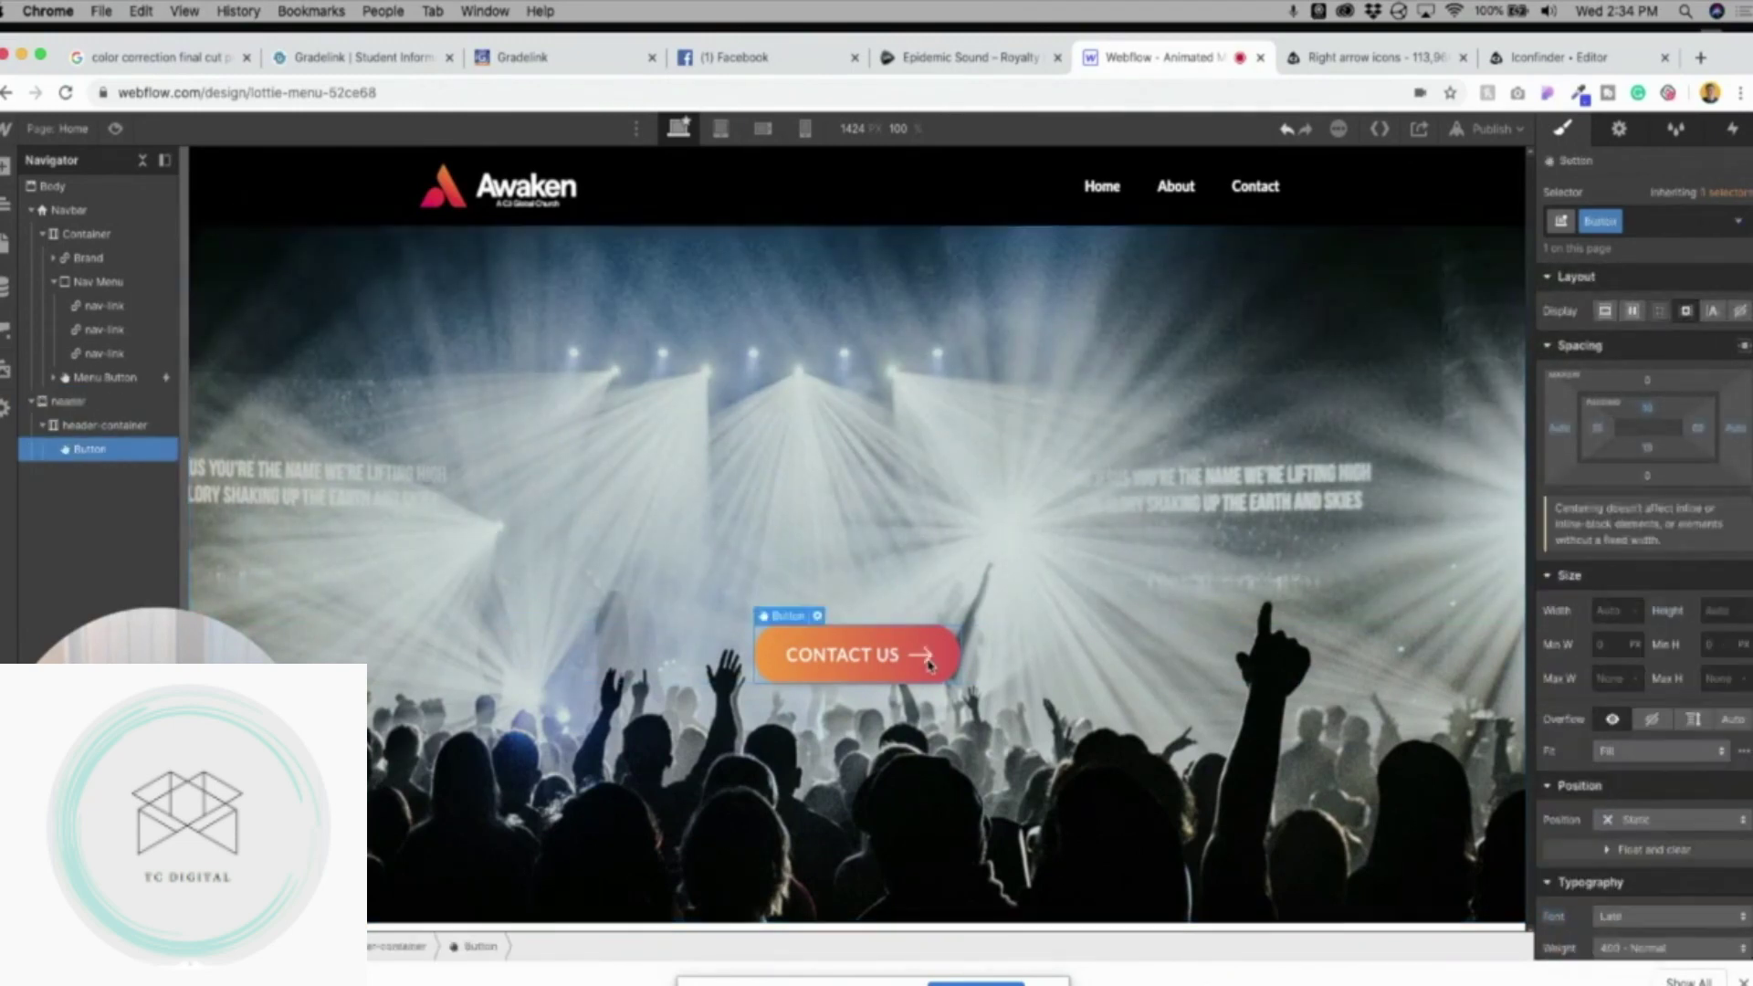
{"action": "left_click", "coordinate": [1604, 437]}
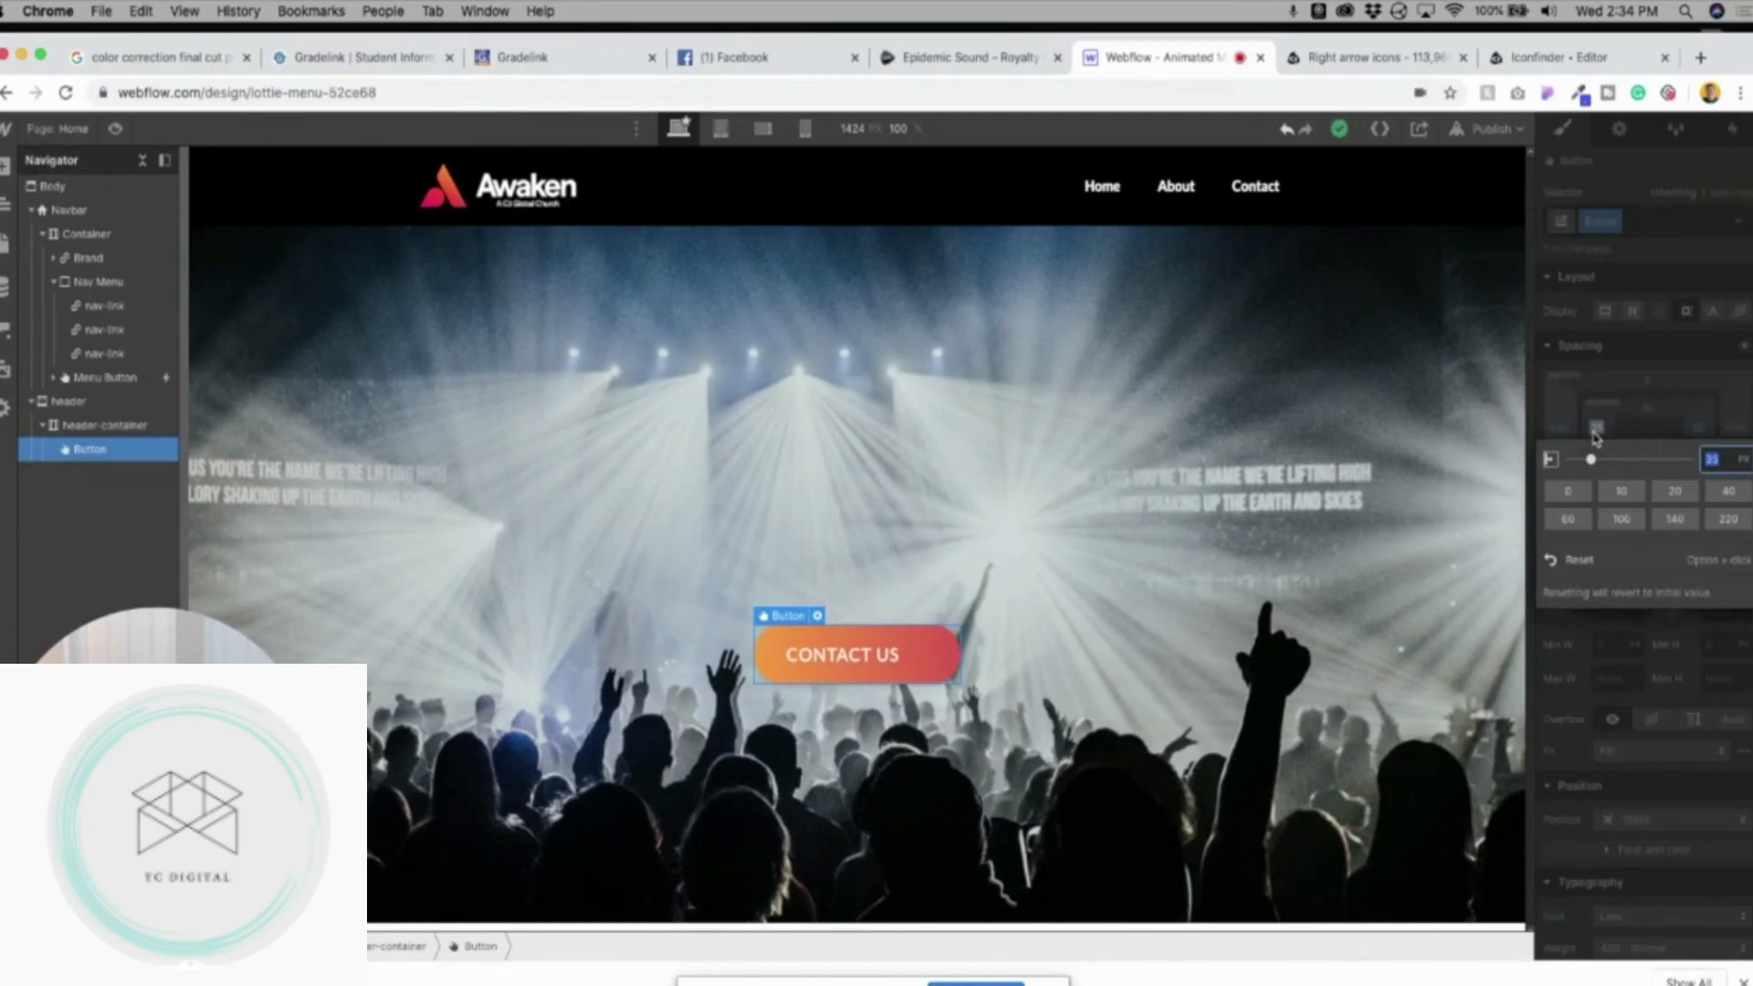
{"action": "type", "text": "5"}
{"action": "key", "text": "Return"}
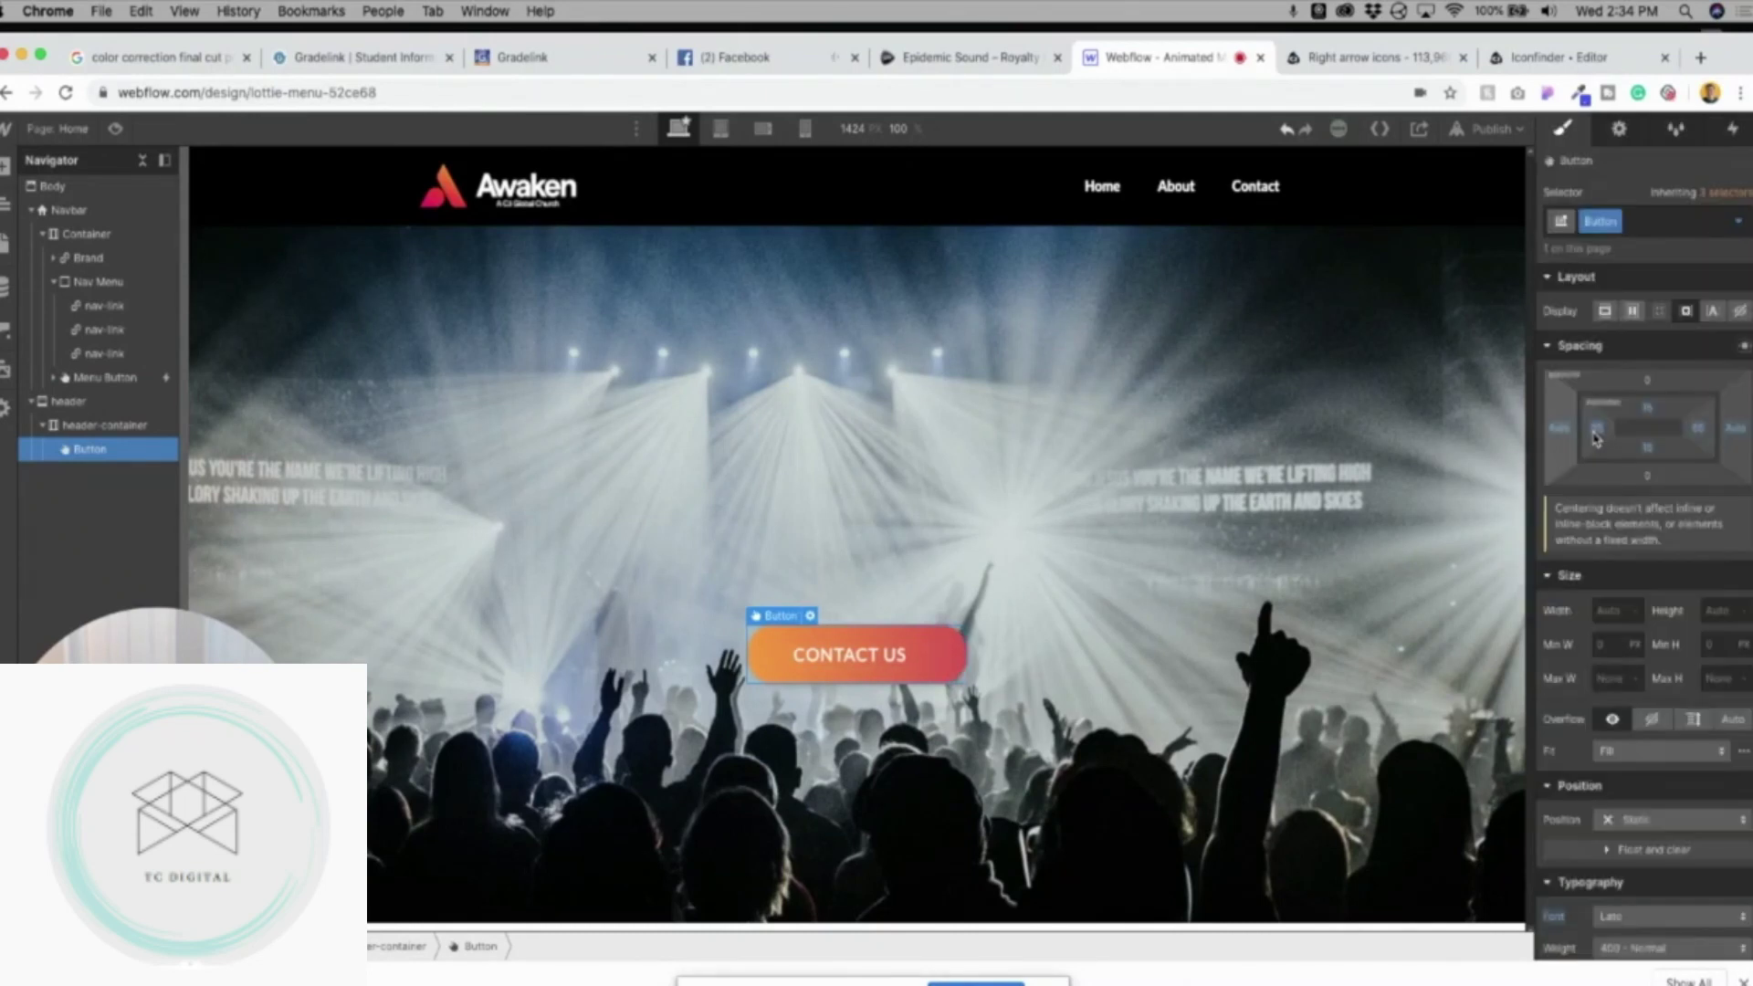
{"action": "left_click", "coordinate": [1696, 431]}
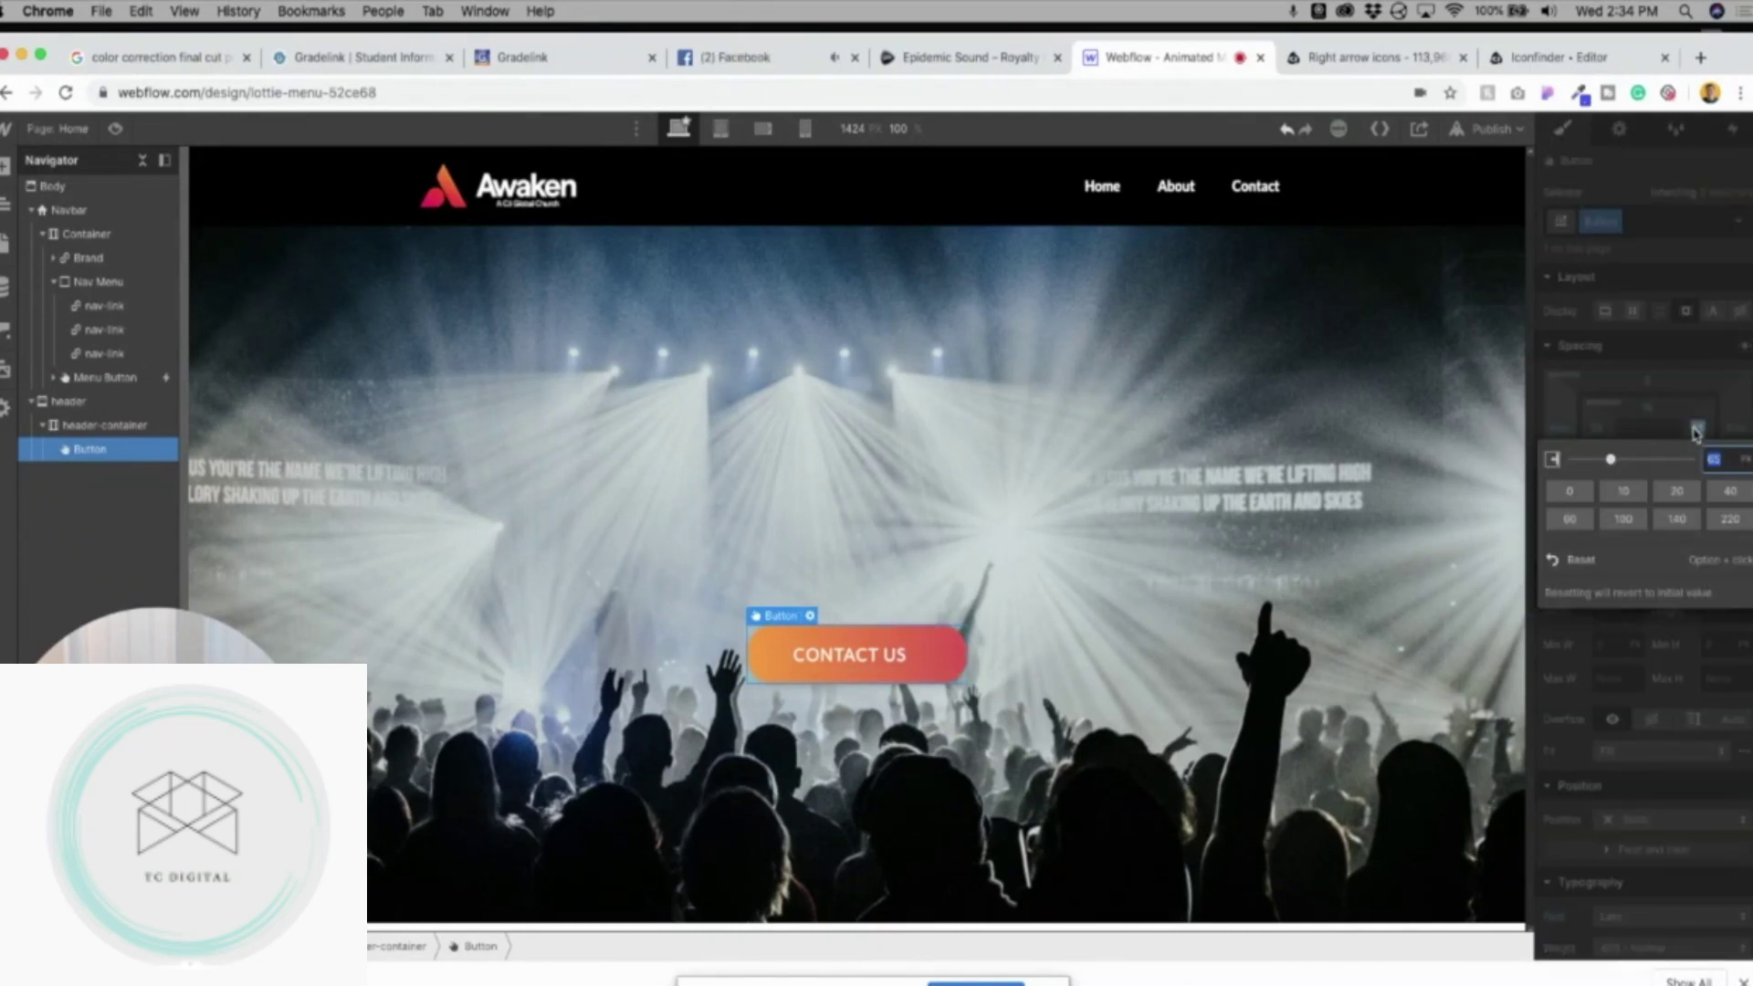
{"action": "type", "text": "50"}
{"action": "key", "text": "Return"}
Set the button's left padding to 35 px and right padding to 65 px in its Hover state.
{"action": "left_click", "coordinate": [1737, 221]}
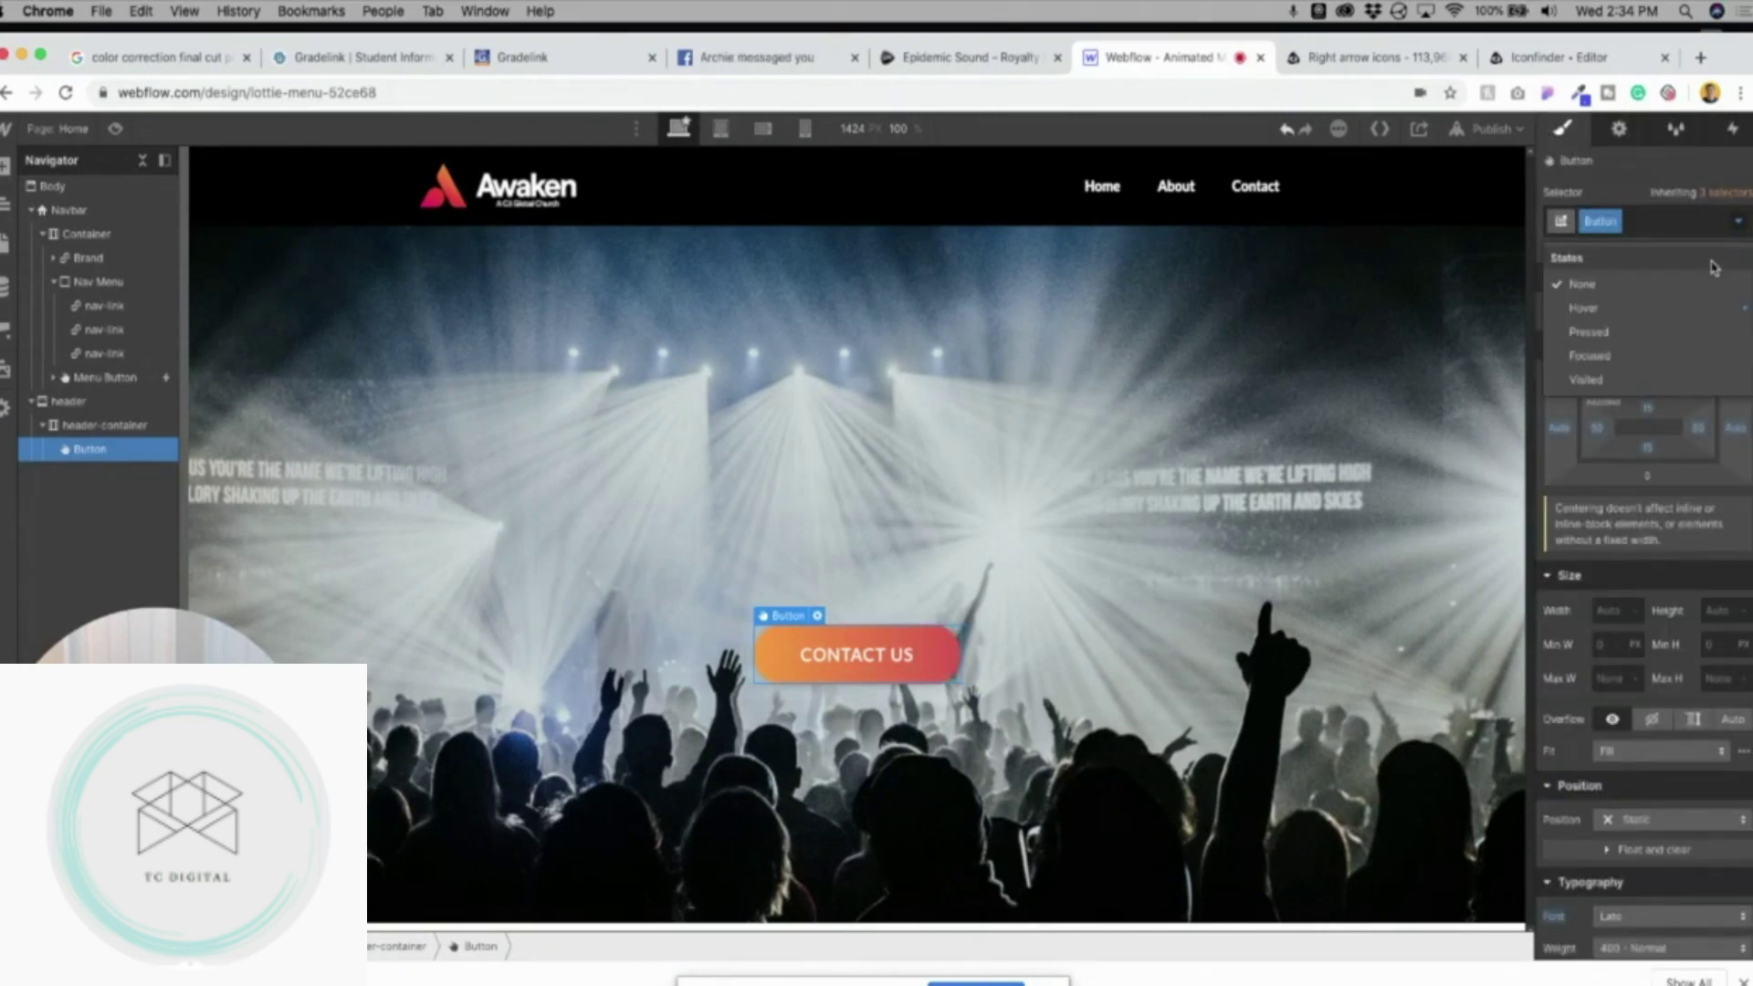
{"action": "left_click", "coordinate": [1710, 308]}
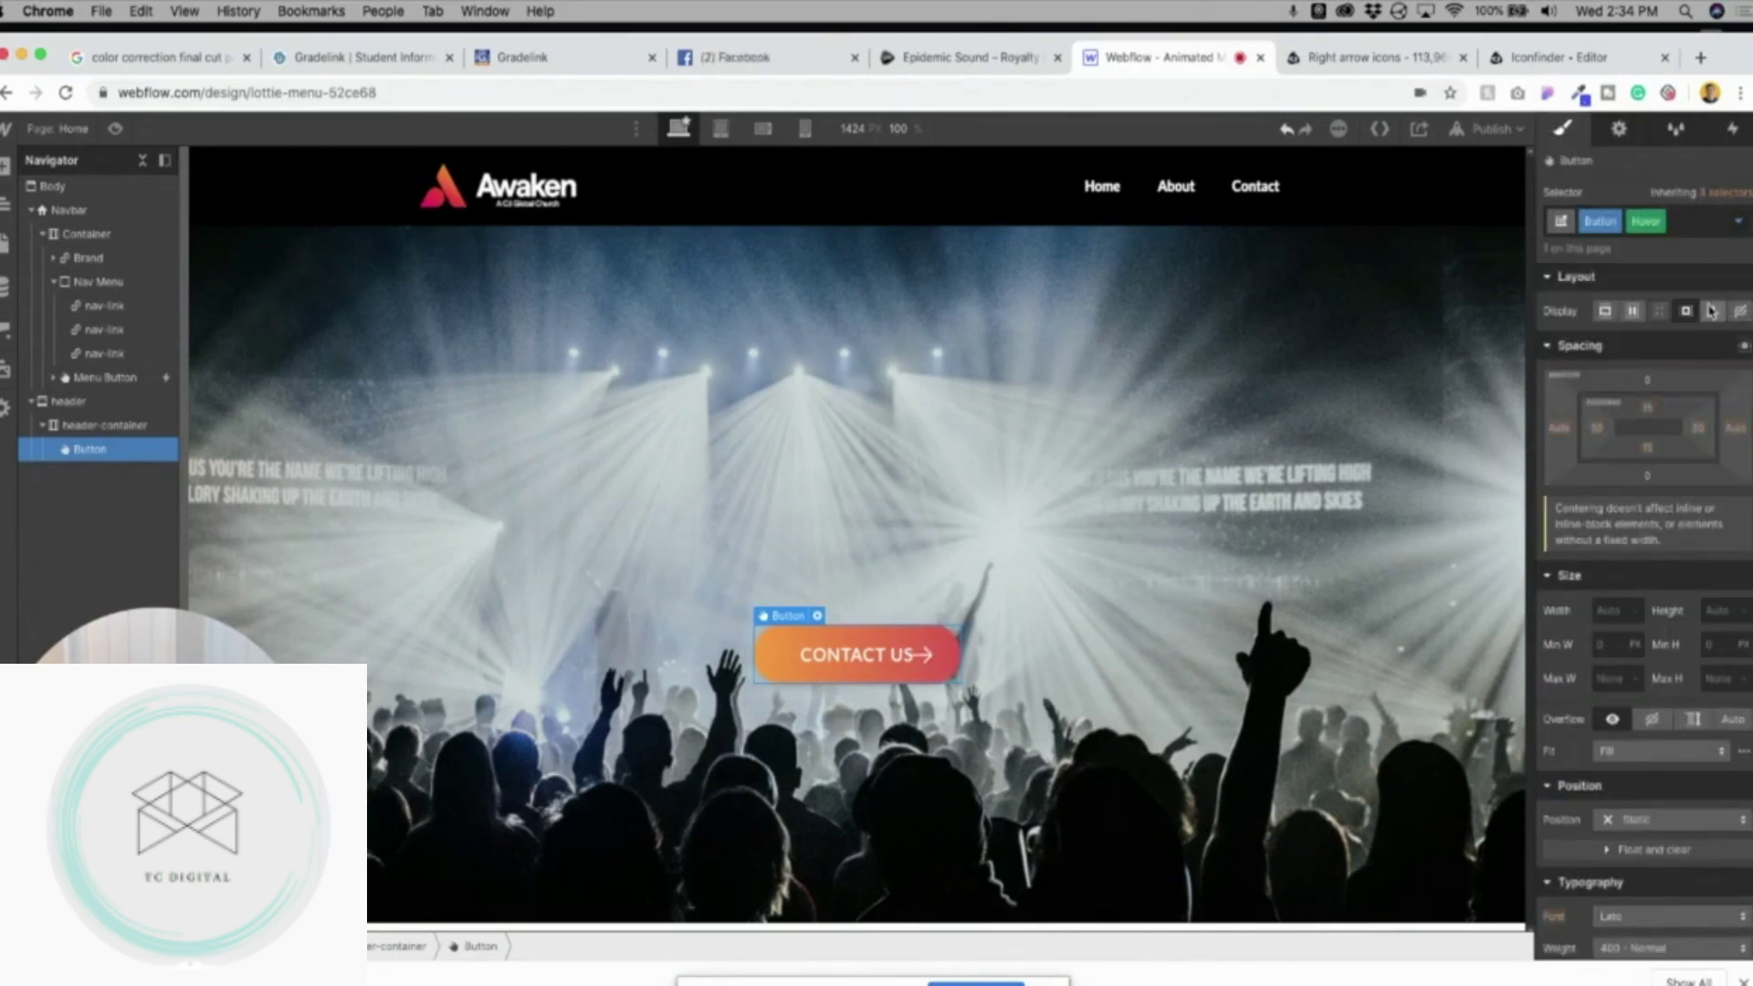
{"action": "left_click", "coordinate": [1598, 429]}
{"action": "type", "text": "3"}
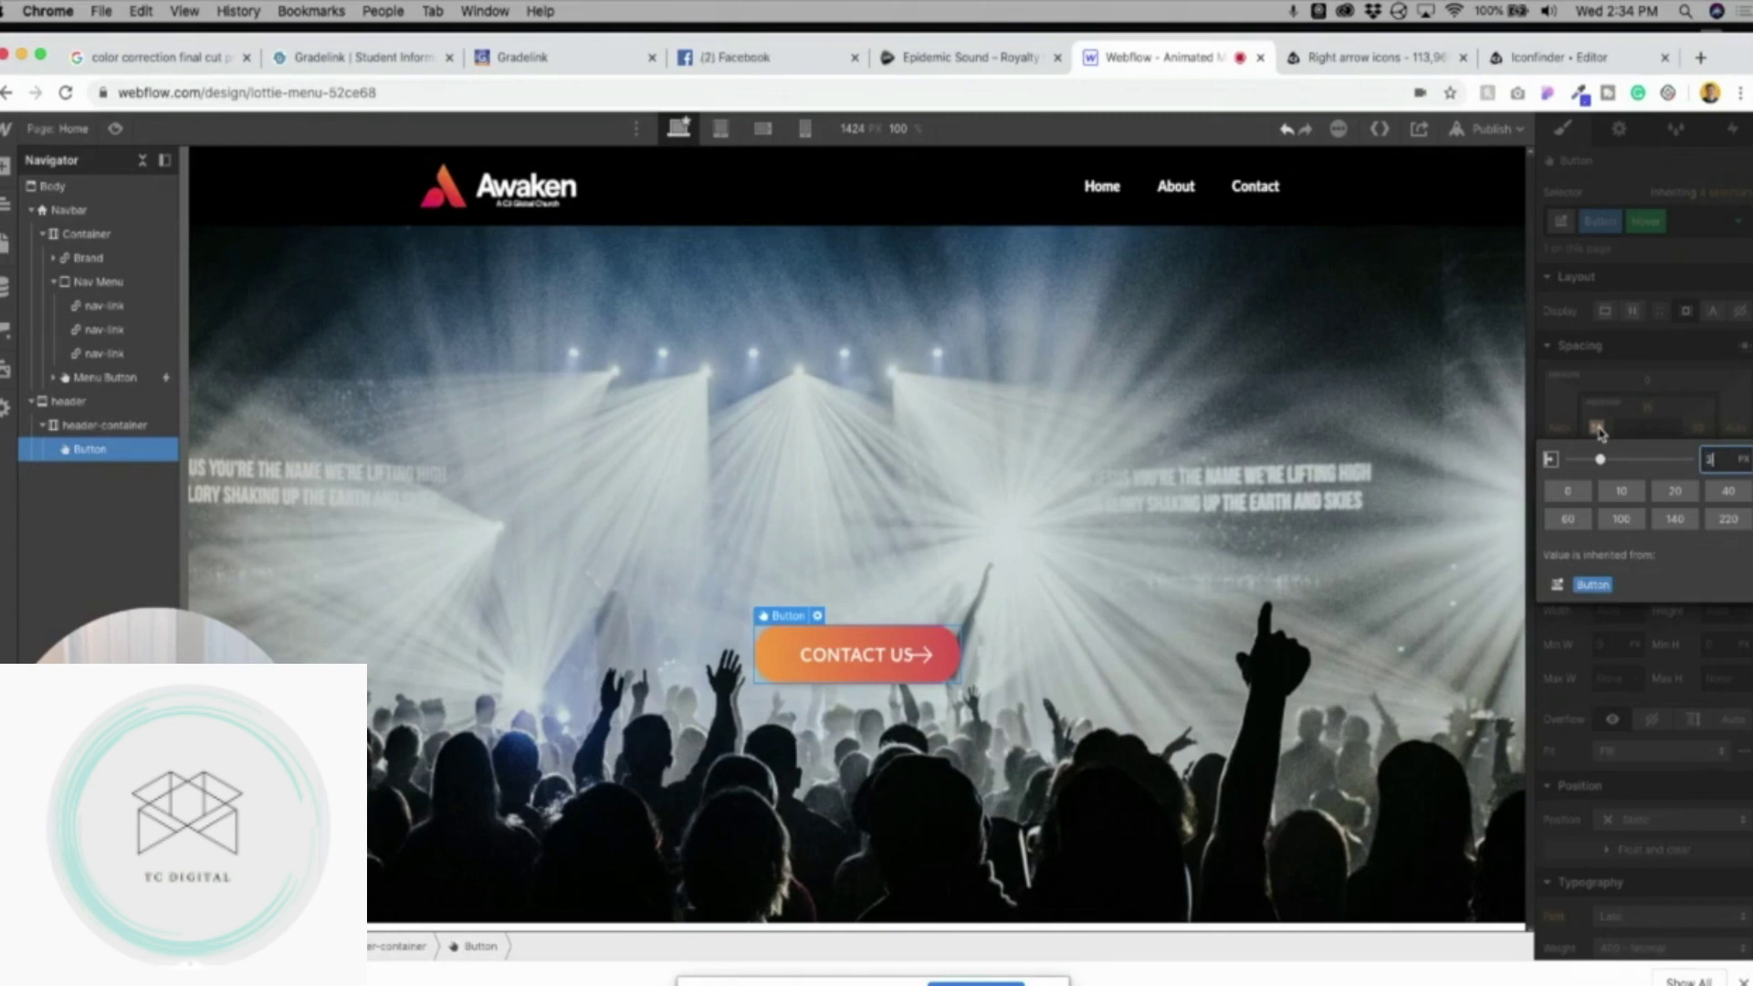
{"action": "type", "text": "5"}
{"action": "key", "text": "Return"}
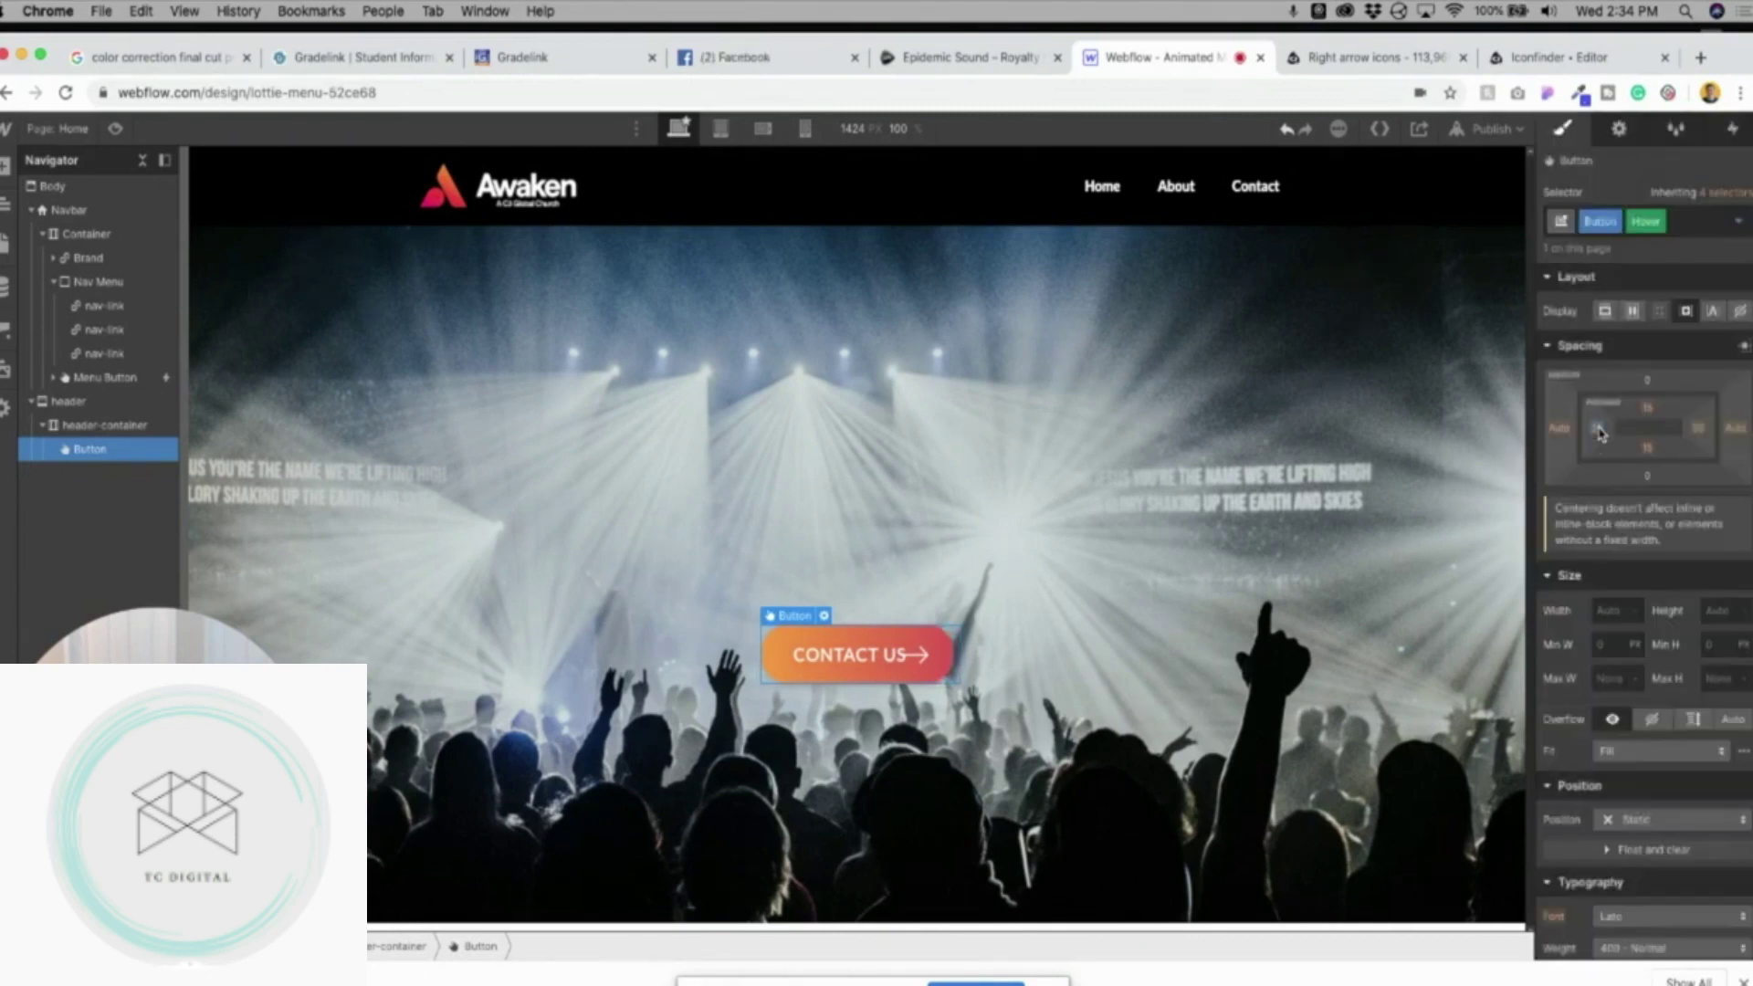
{"action": "left_click", "coordinate": [1698, 429]}
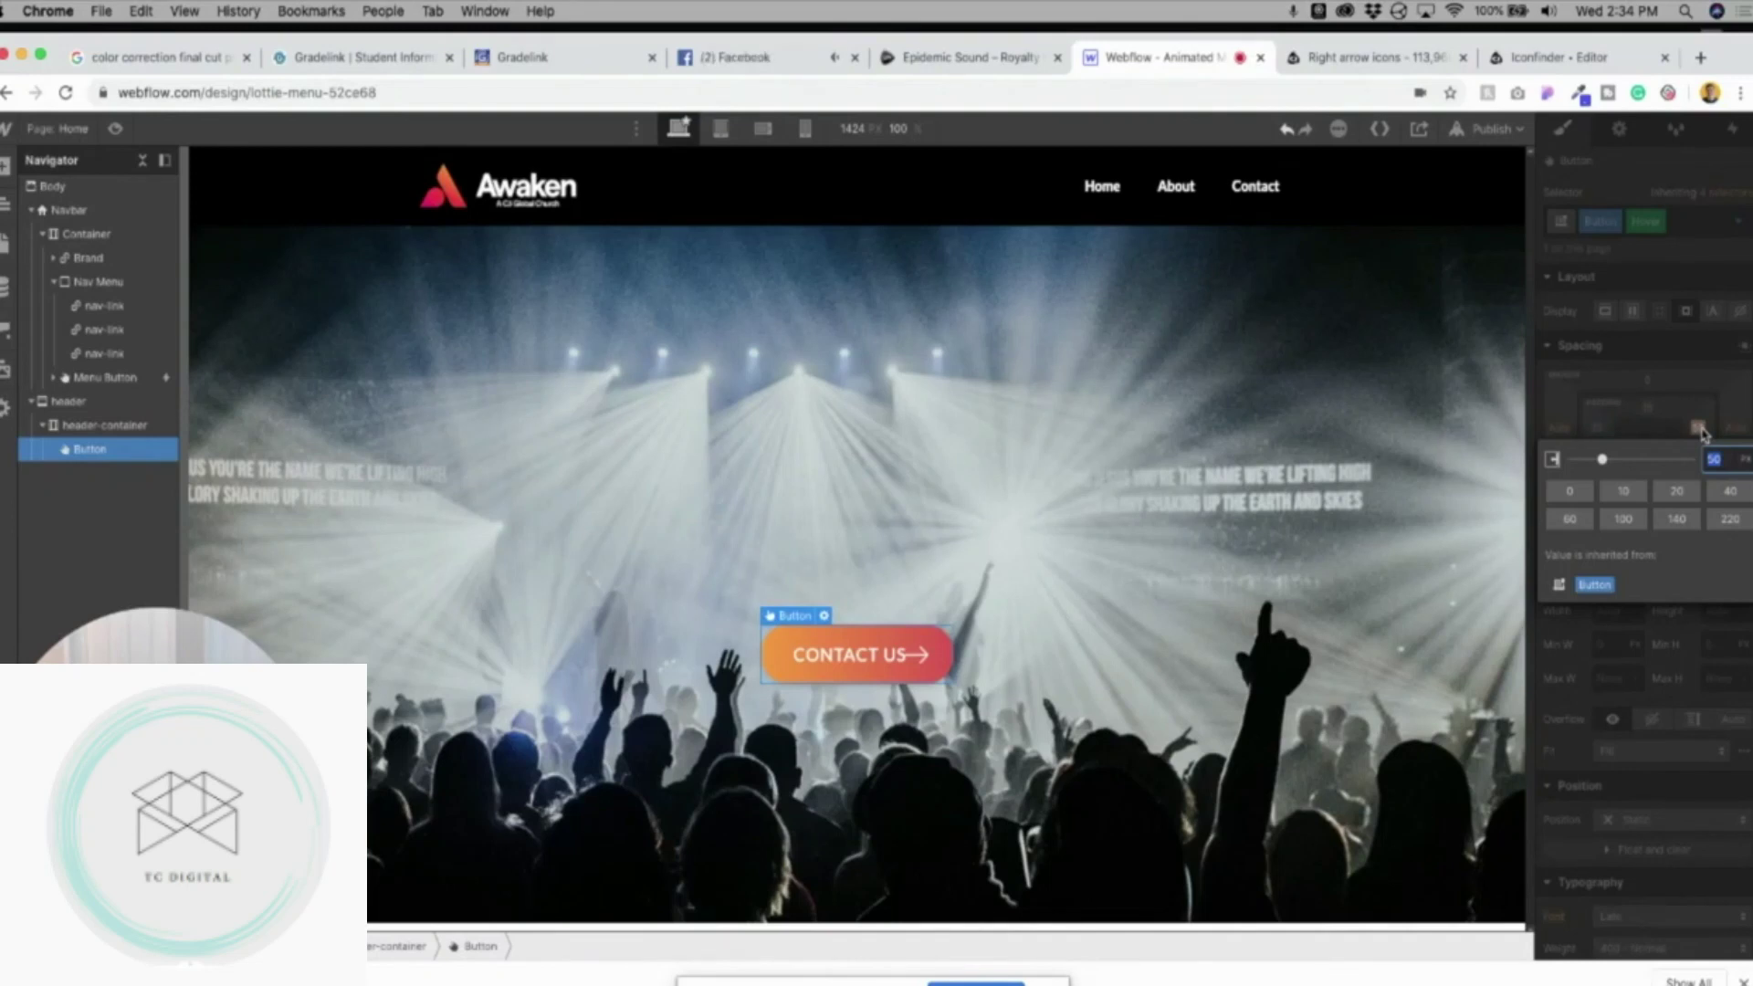
{"action": "key", "text": "Return"}
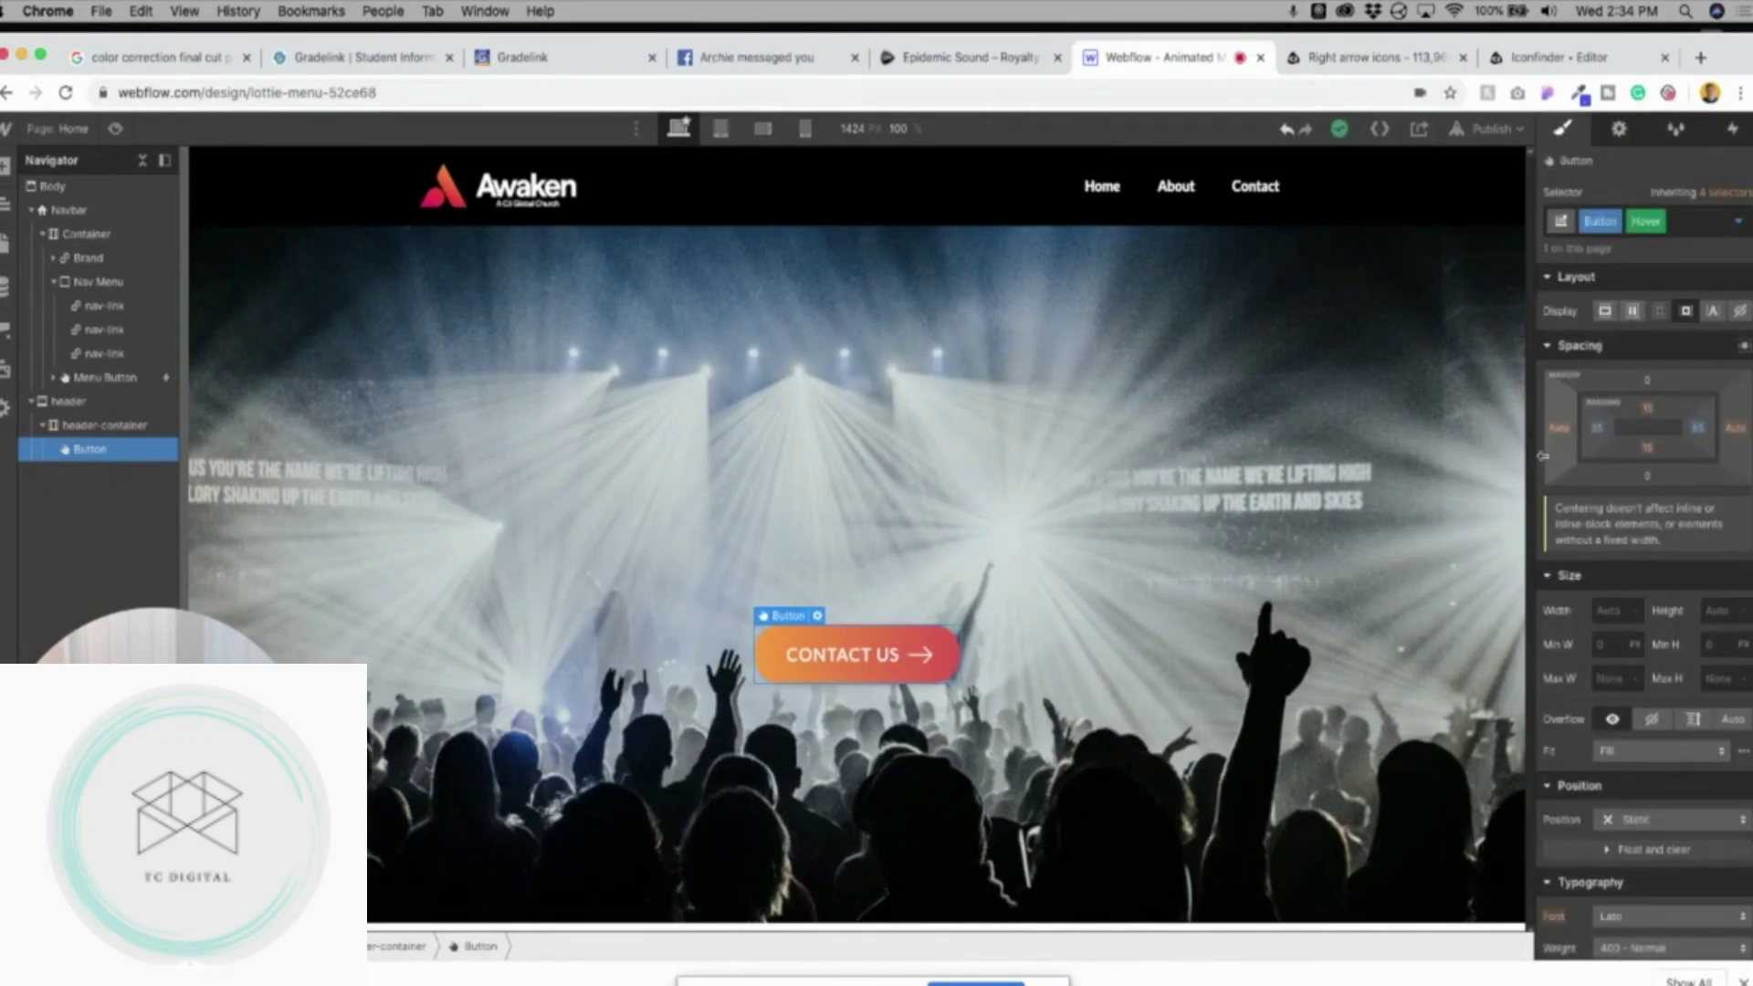
Add an All Properties transition of 400 ms with ease easing to the CONTACT US button's None state.
{"action": "left_click", "coordinate": [68, 401]}
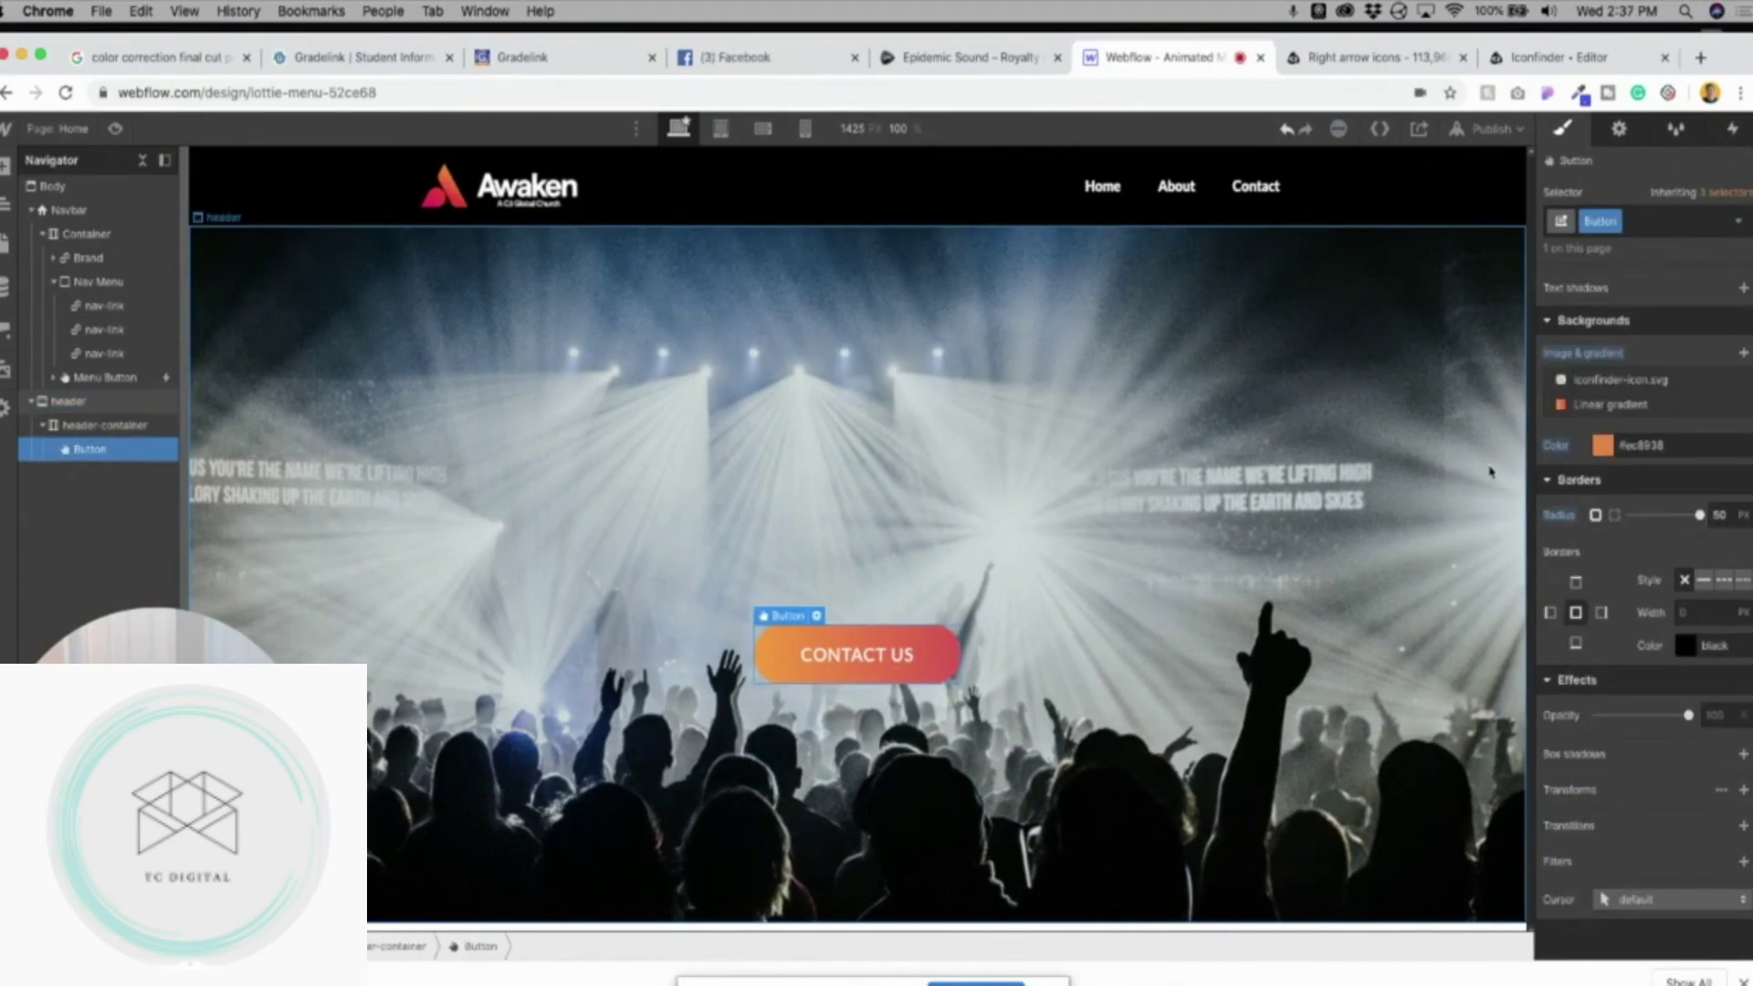
{"action": "scroll", "coordinate": [1678, 442], "scroll_direction": "down", "scroll_amount": 3}
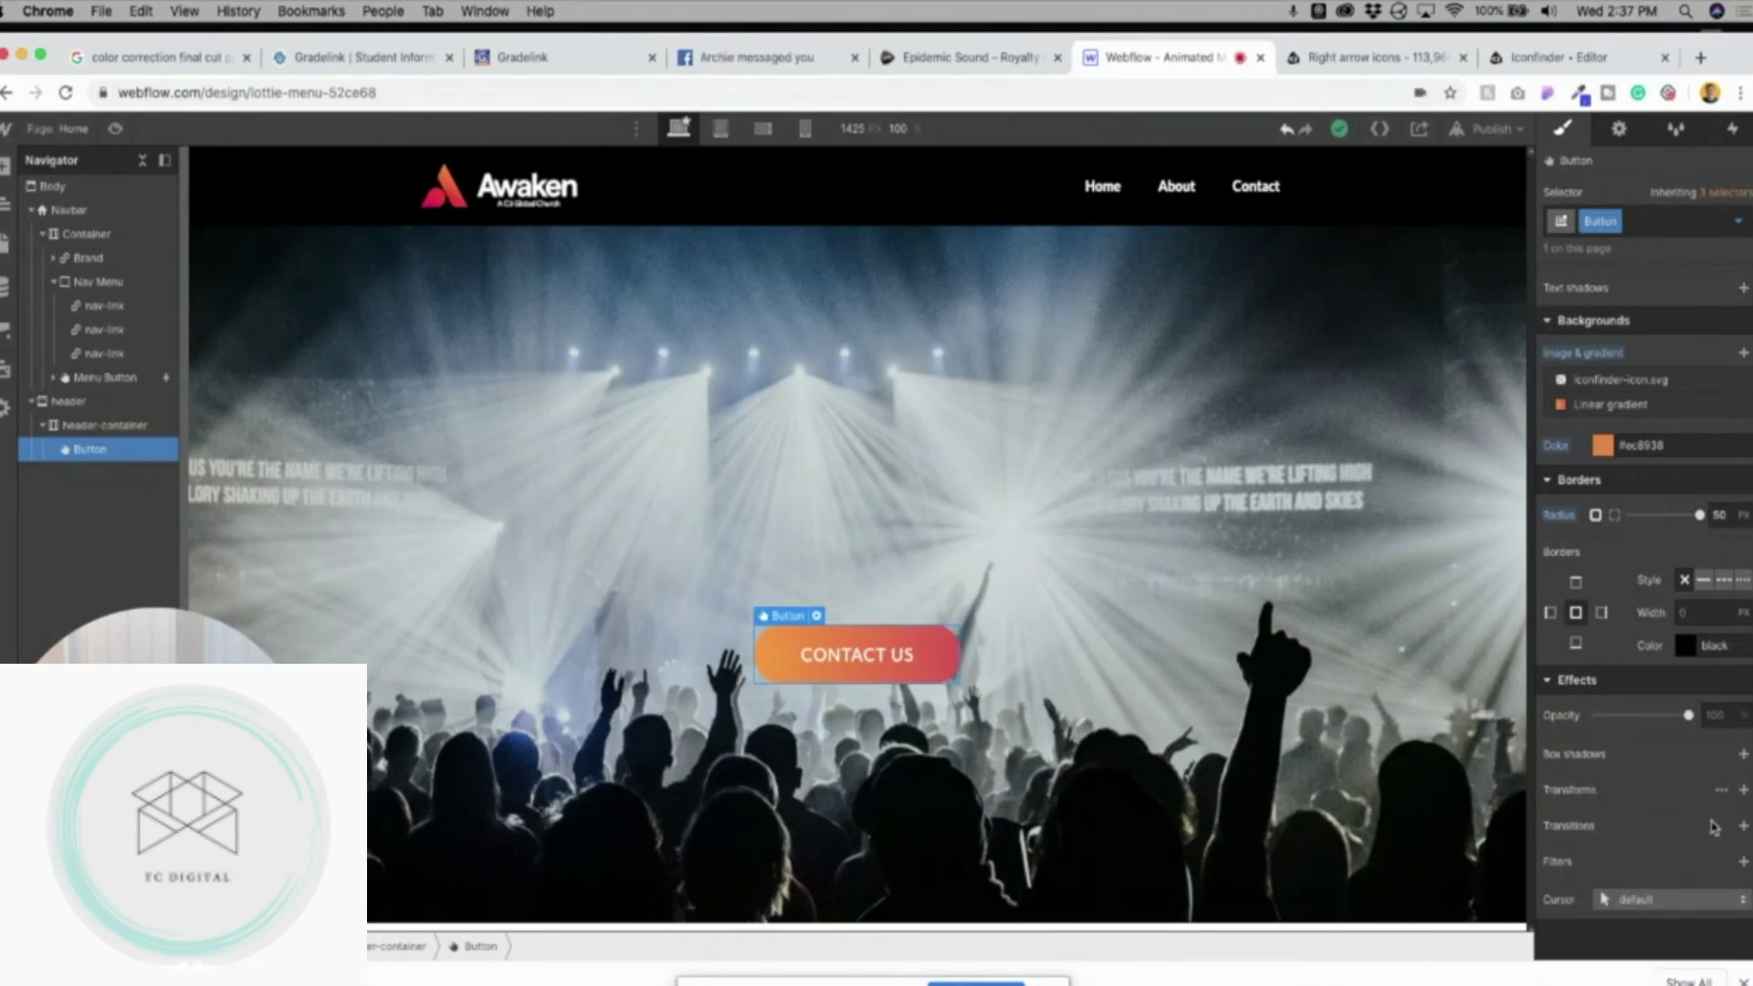
{"action": "left_click", "coordinate": [1743, 826]}
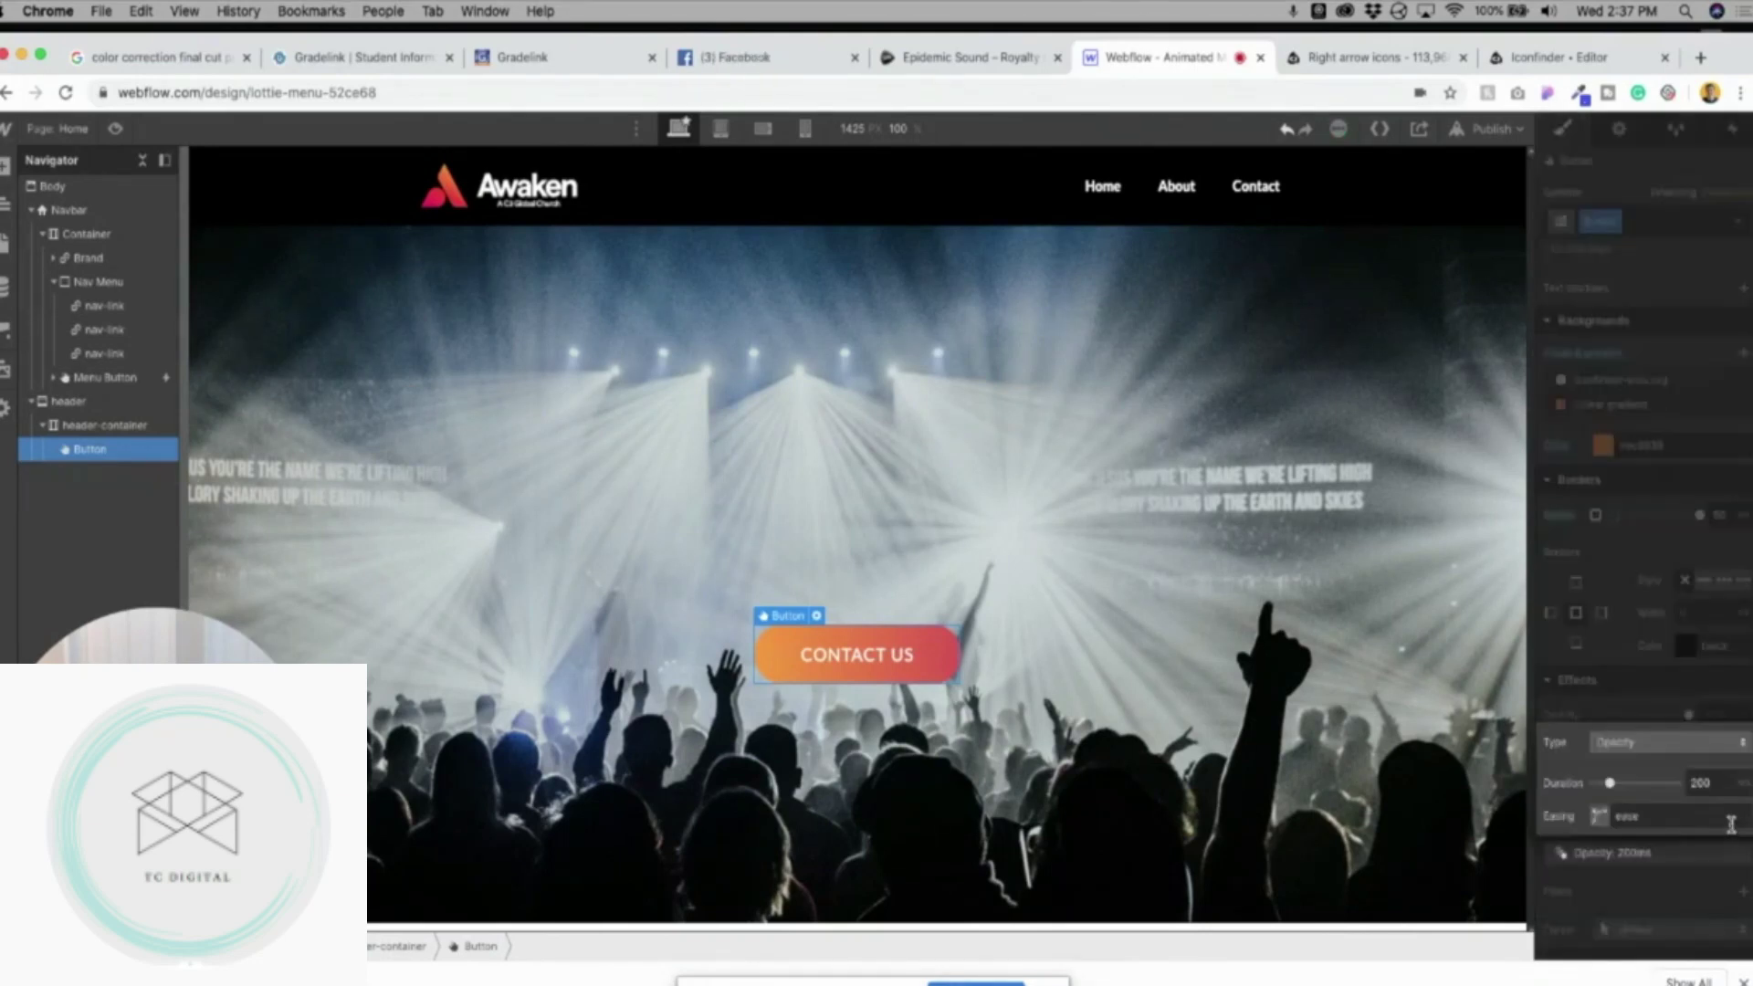
{"action": "left_click", "coordinate": [1680, 742]}
{"action": "scroll", "coordinate": [1653, 849], "scroll_direction": "down", "scroll_amount": 3}
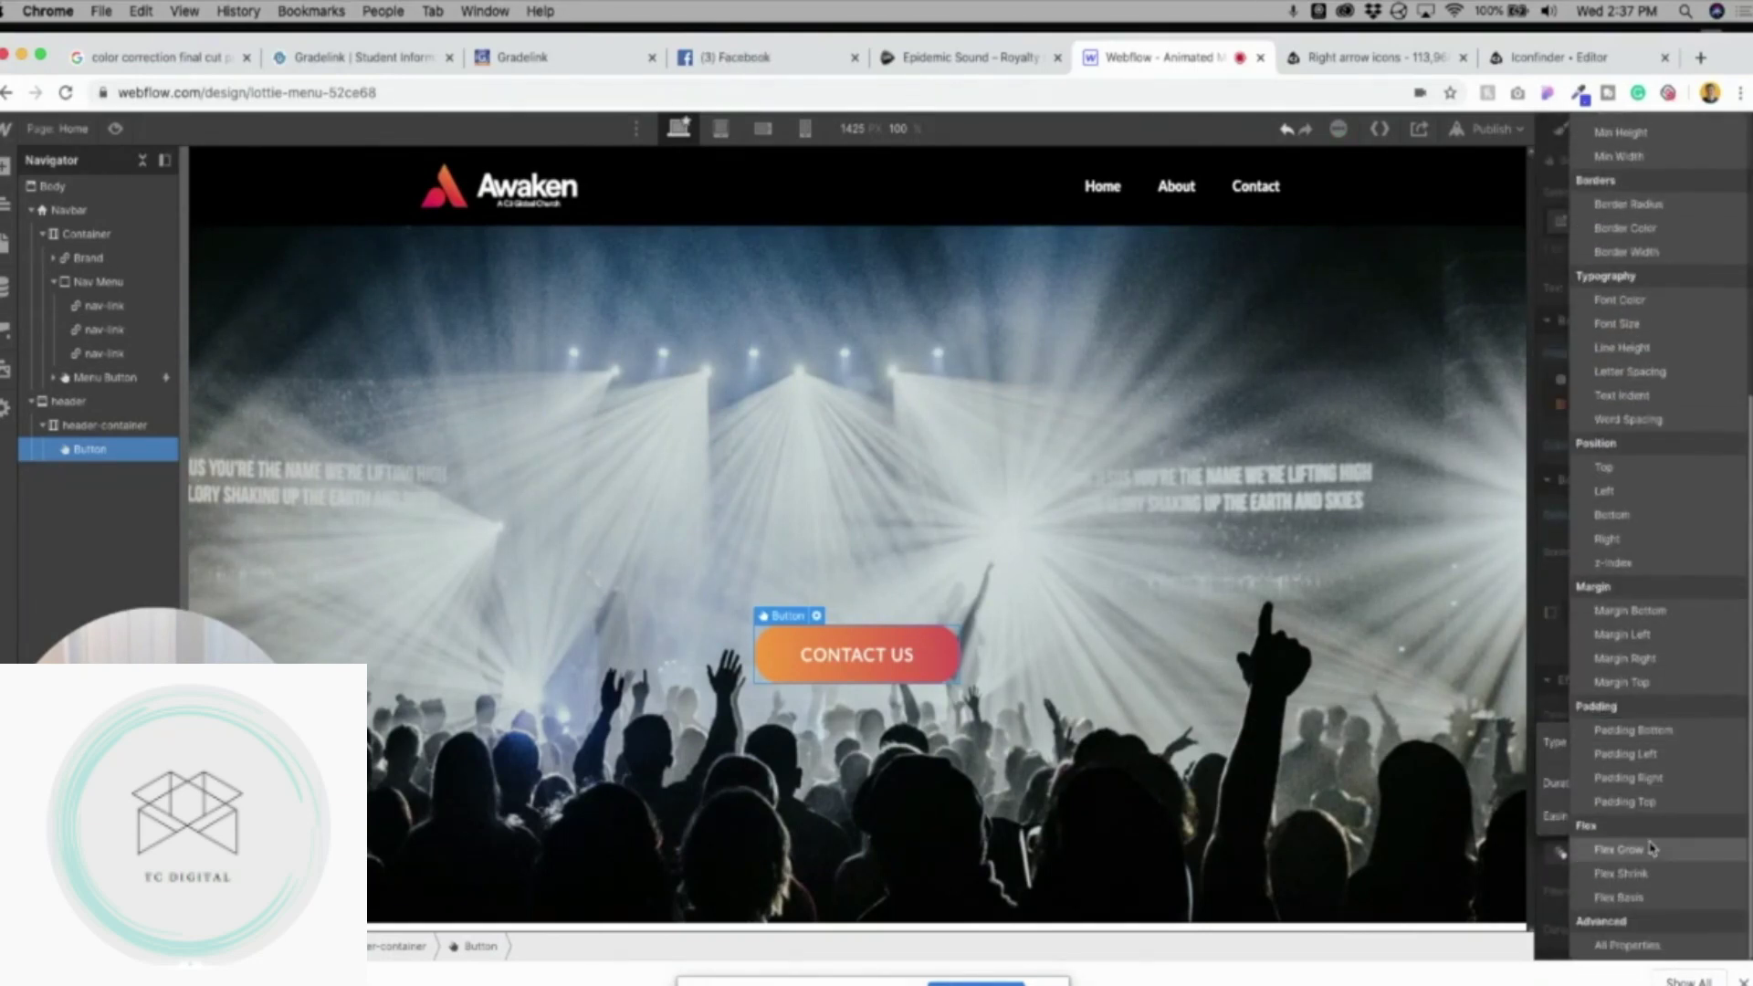
{"action": "left_click", "coordinate": [1663, 955]}
{"action": "left_click_drag", "start_coordinate": [1616, 790], "coordinate": [1617, 784]}
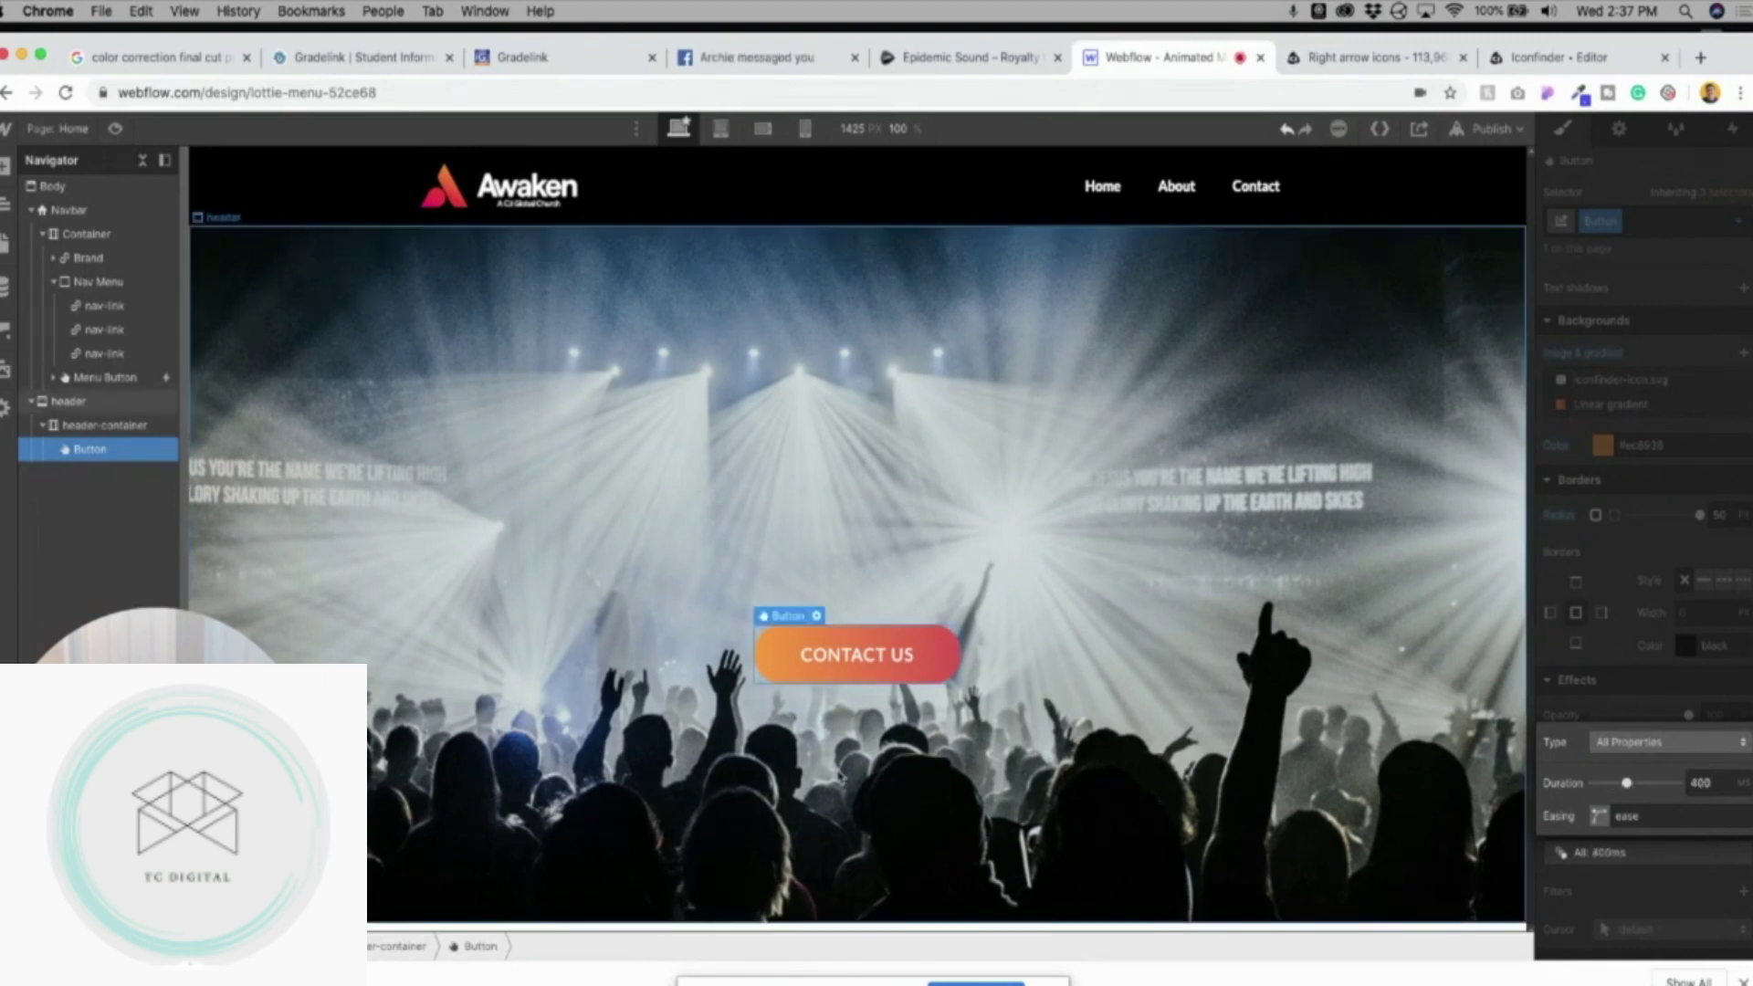
Preview the page to check the CONTACT US button's animated hover effect, and return to the designer.
{"action": "mouse_move", "coordinate": [833, 664]}
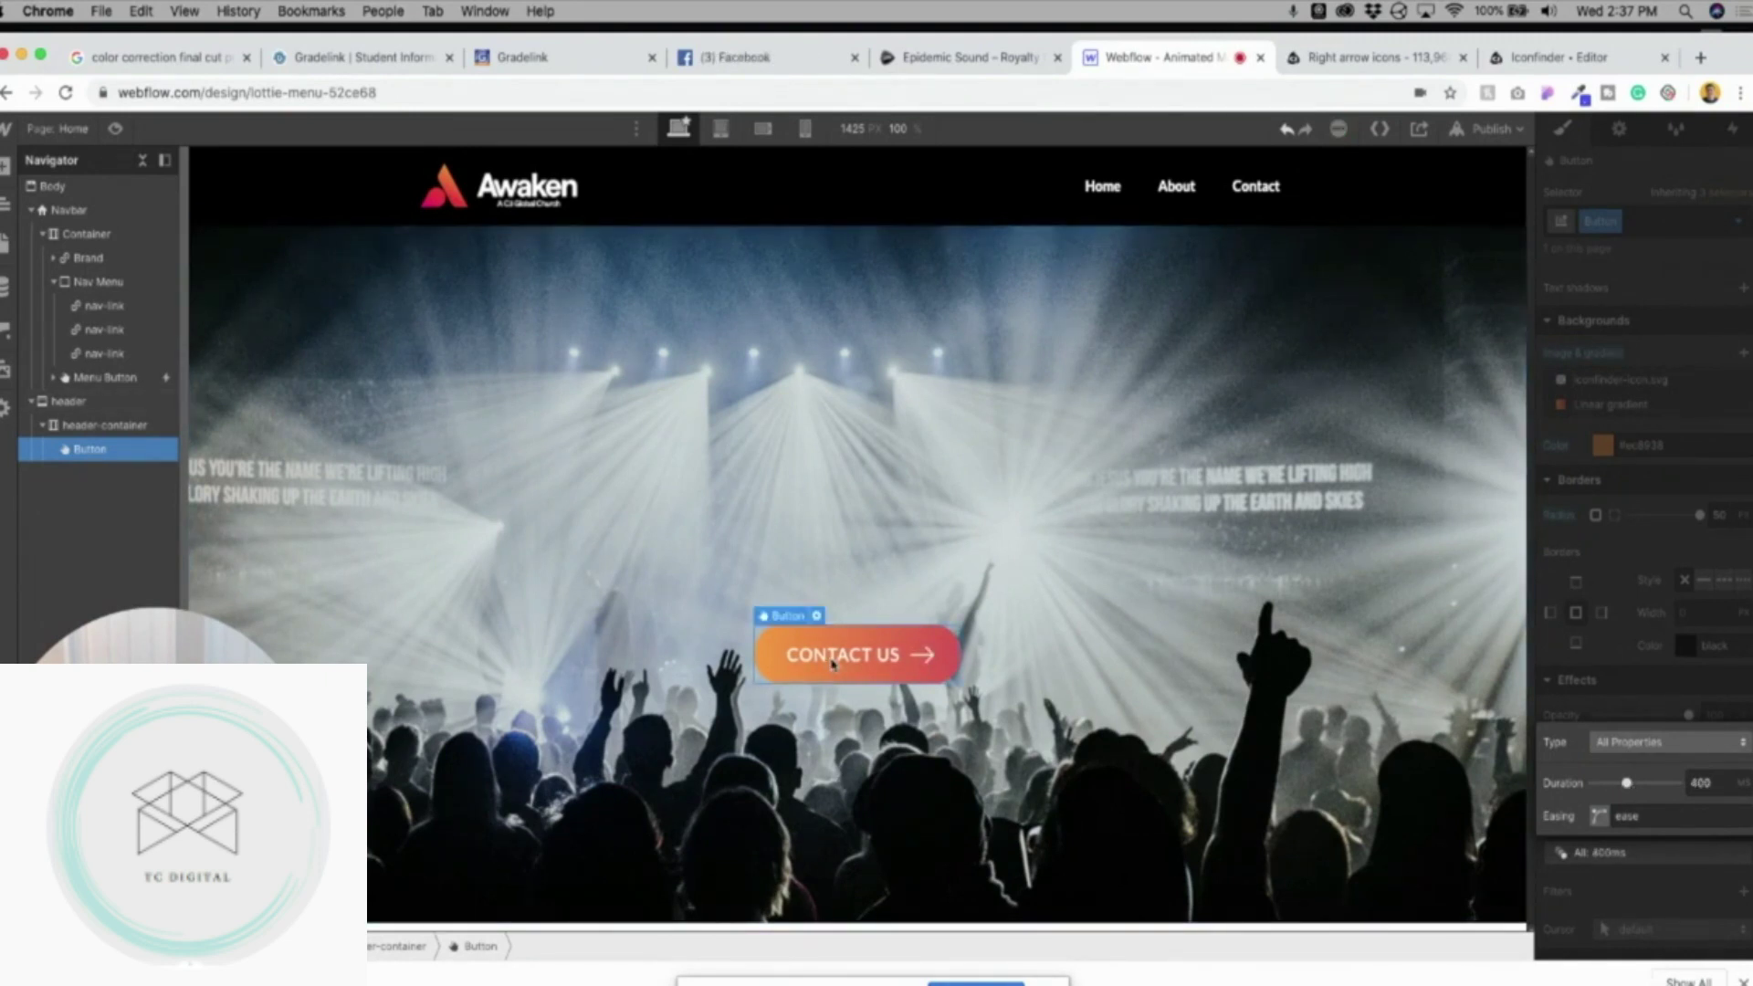
{"action": "left_click", "coordinate": [116, 130]}
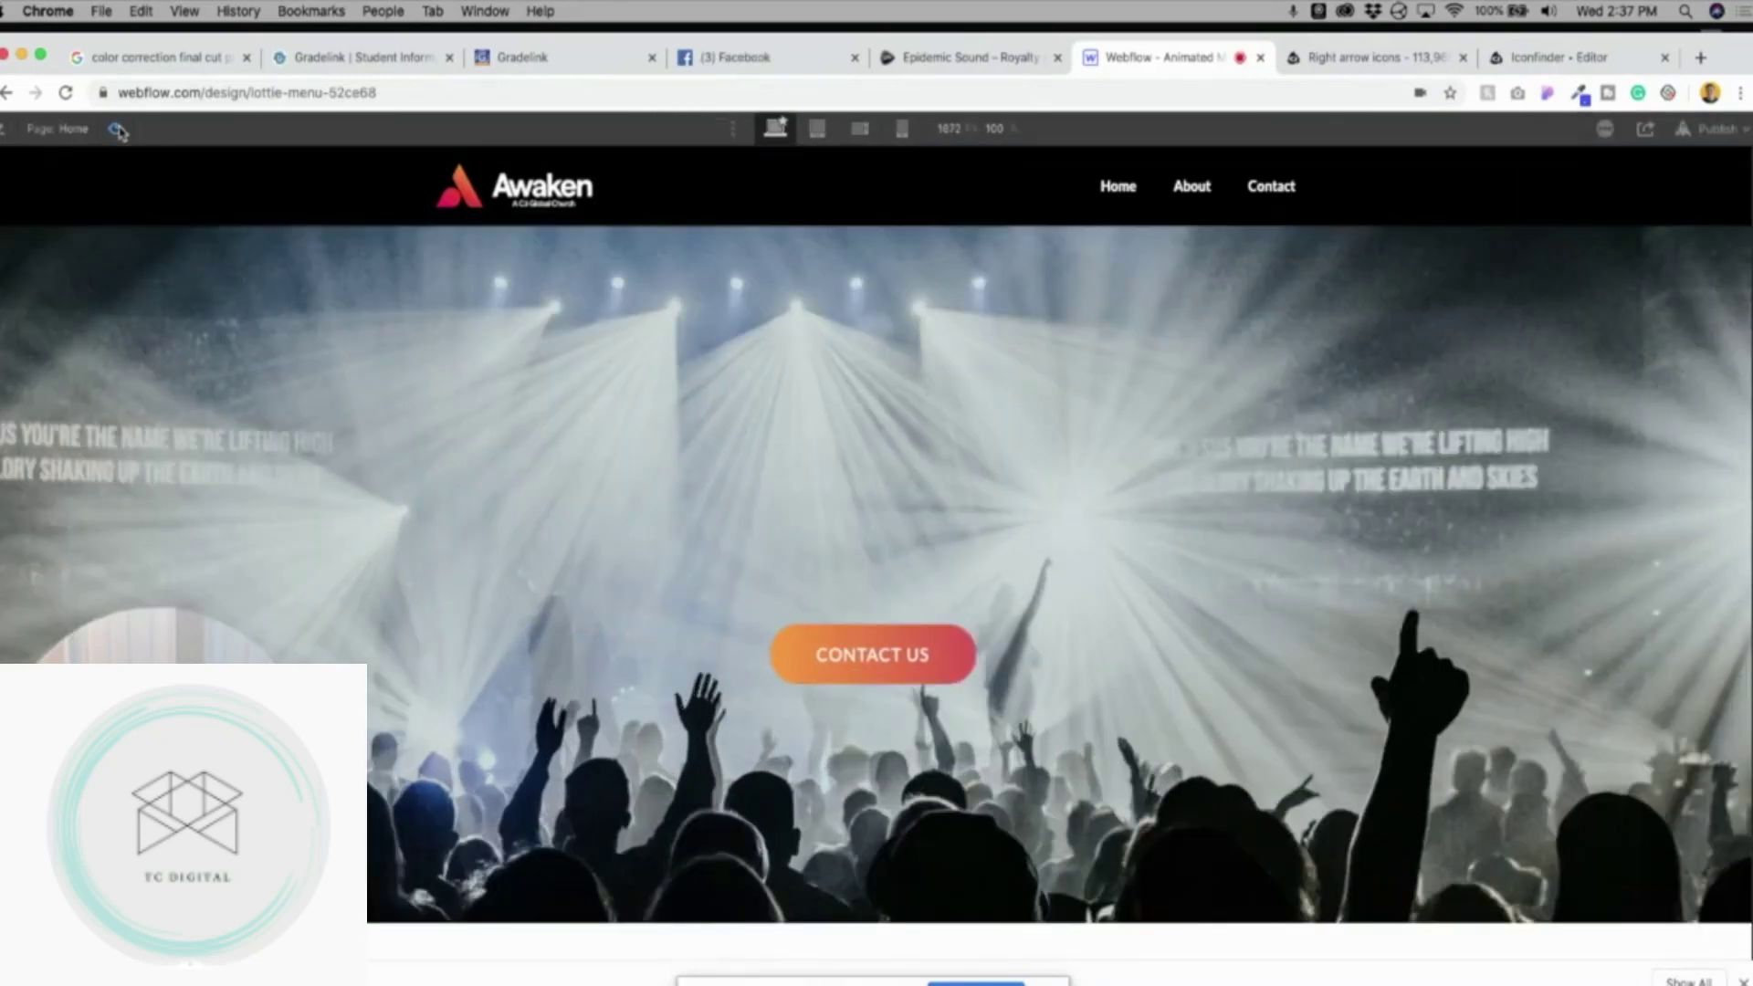
{"action": "mouse_move", "coordinate": [879, 648]}
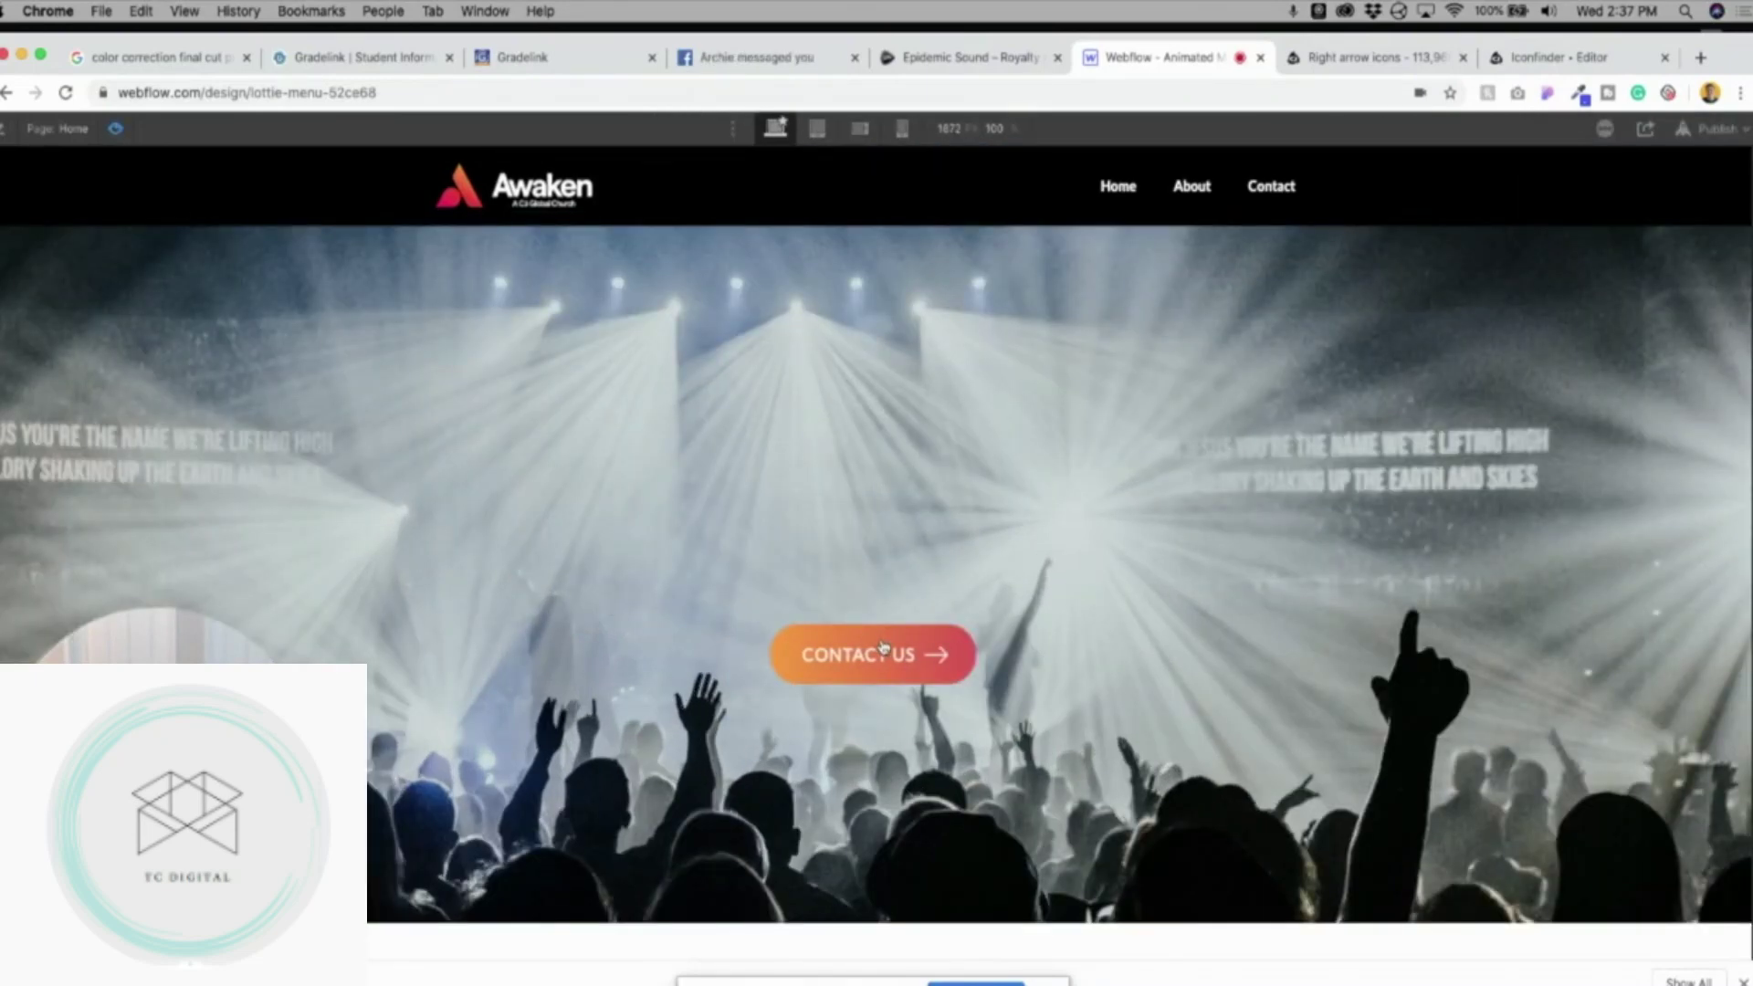
{"action": "left_click", "coordinate": [115, 130]}
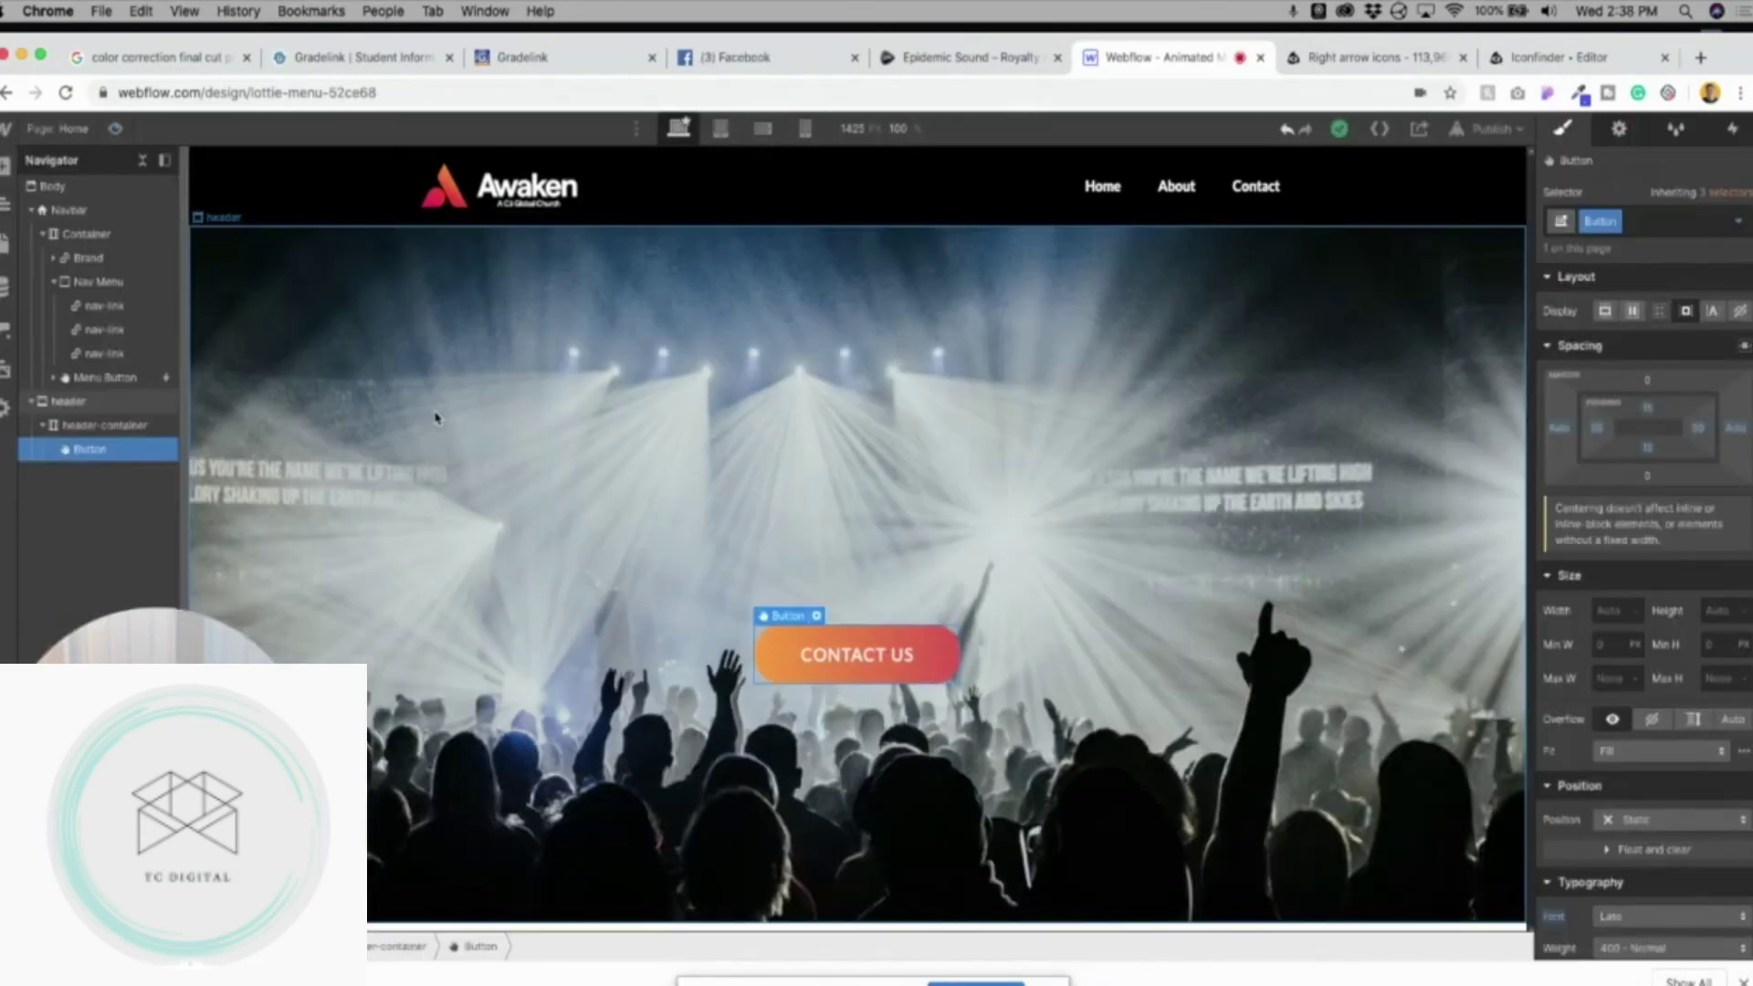